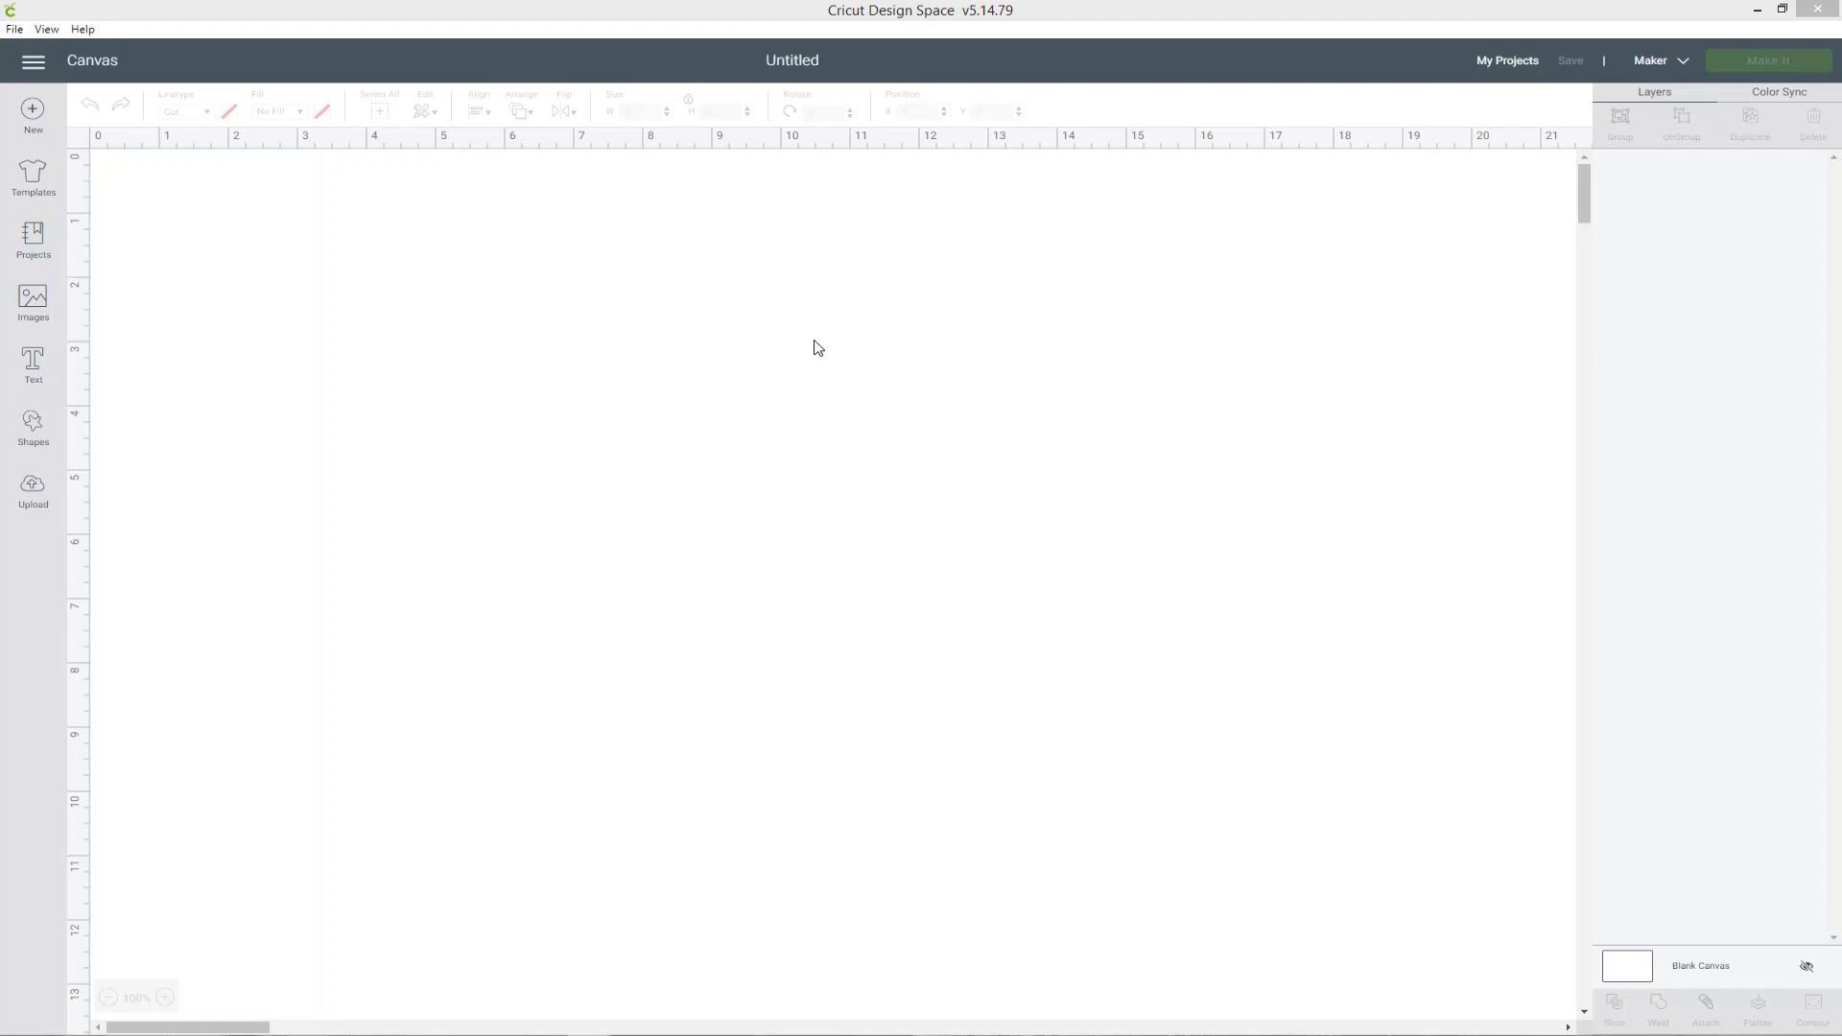
- Insert a square shape and place it in the upper-left area of the canvas
left_click(32, 425)
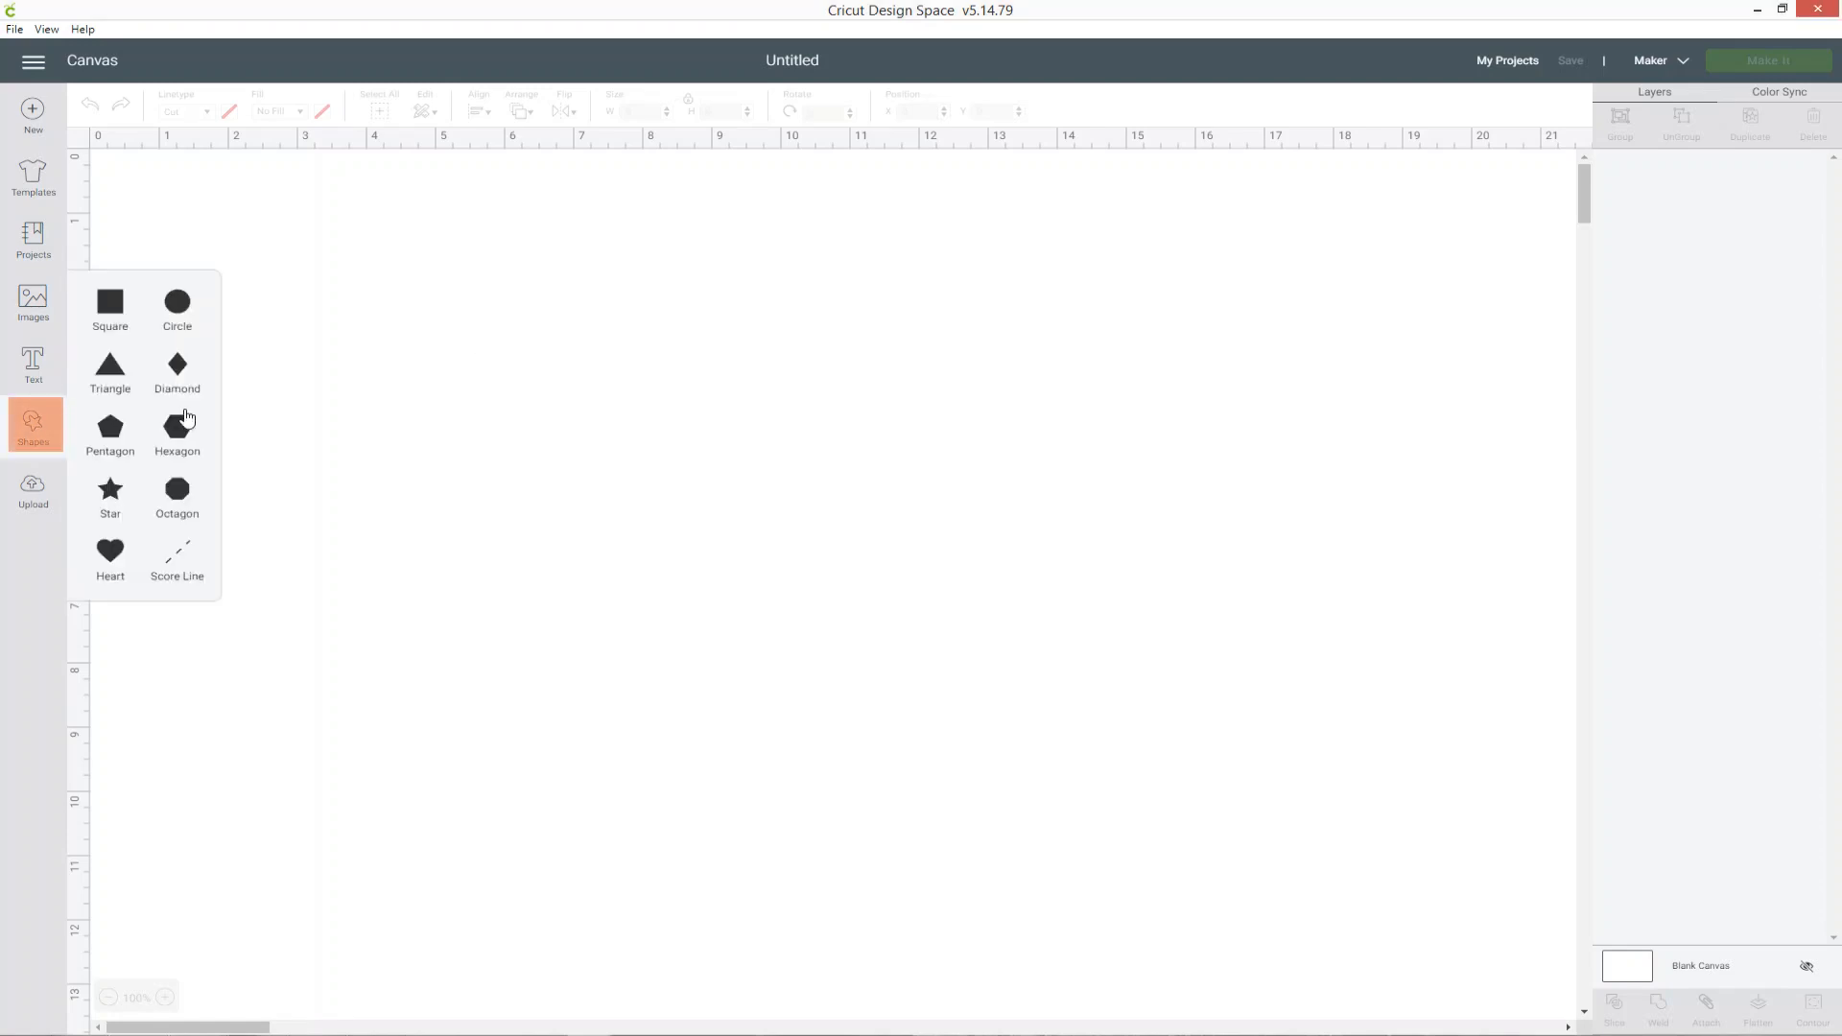
left_click(128, 307)
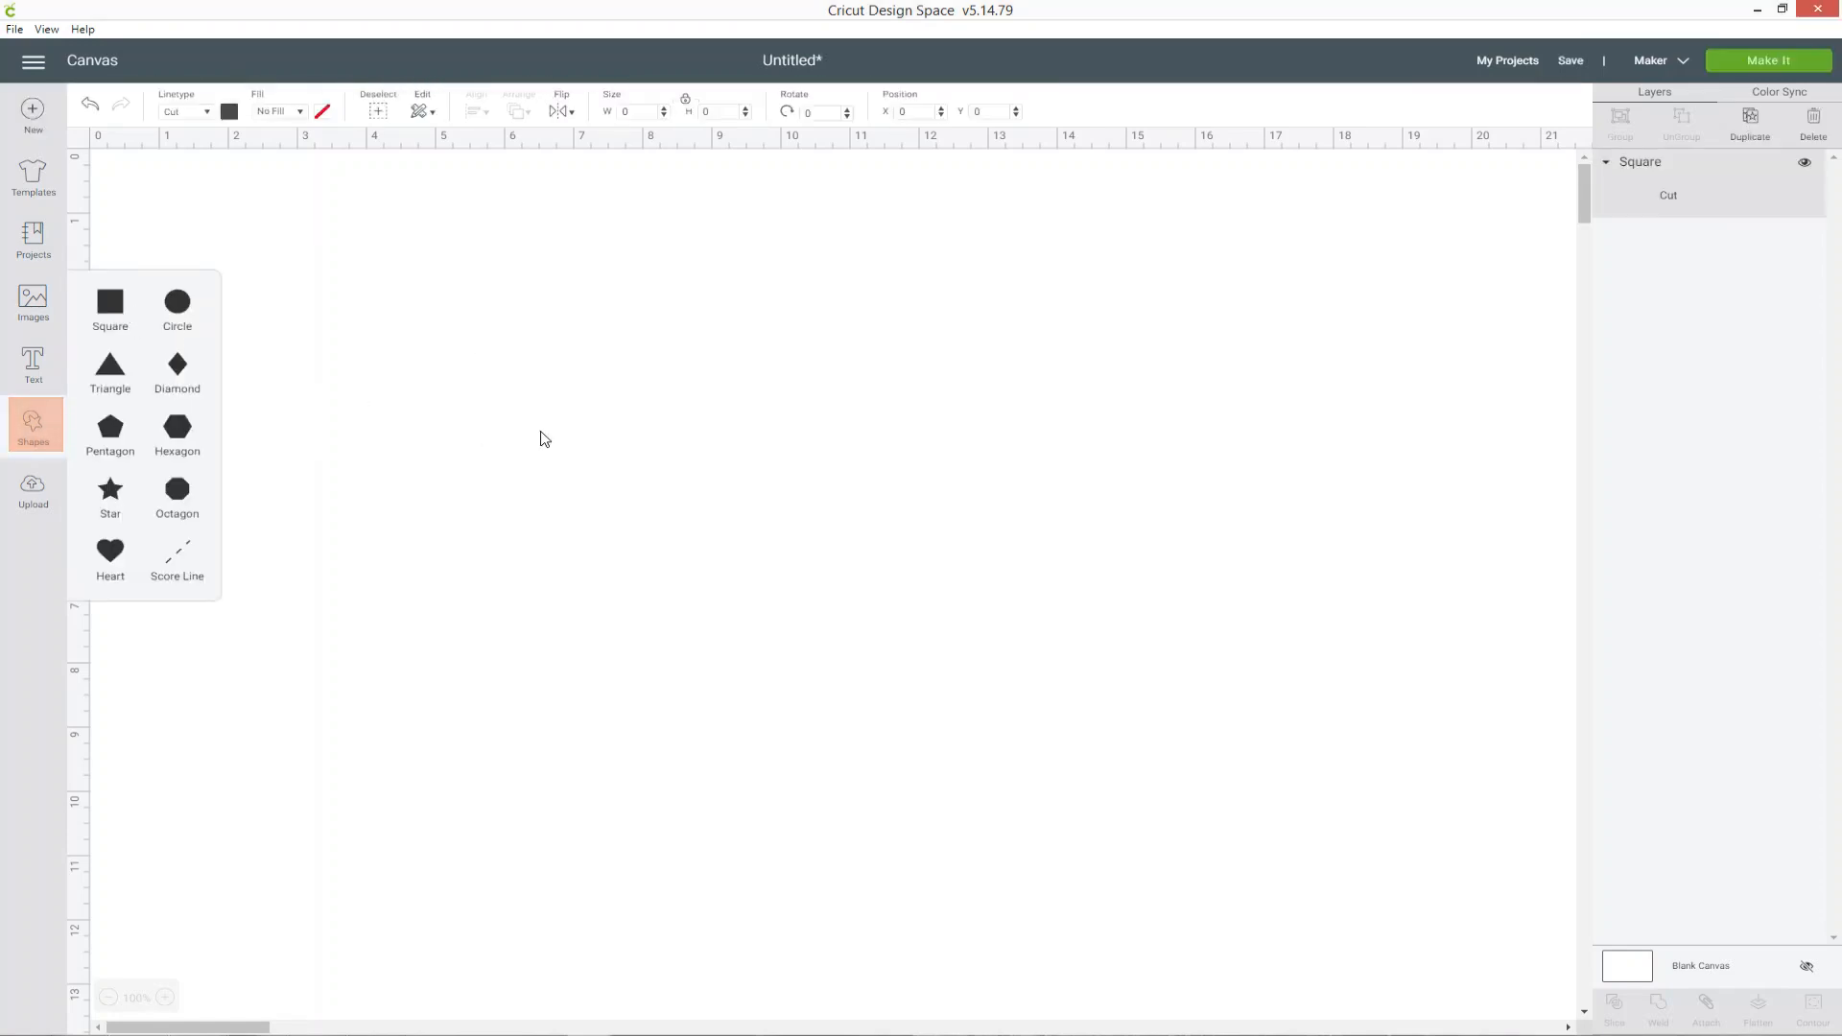
left_click_drag(398, 363, 529, 387)
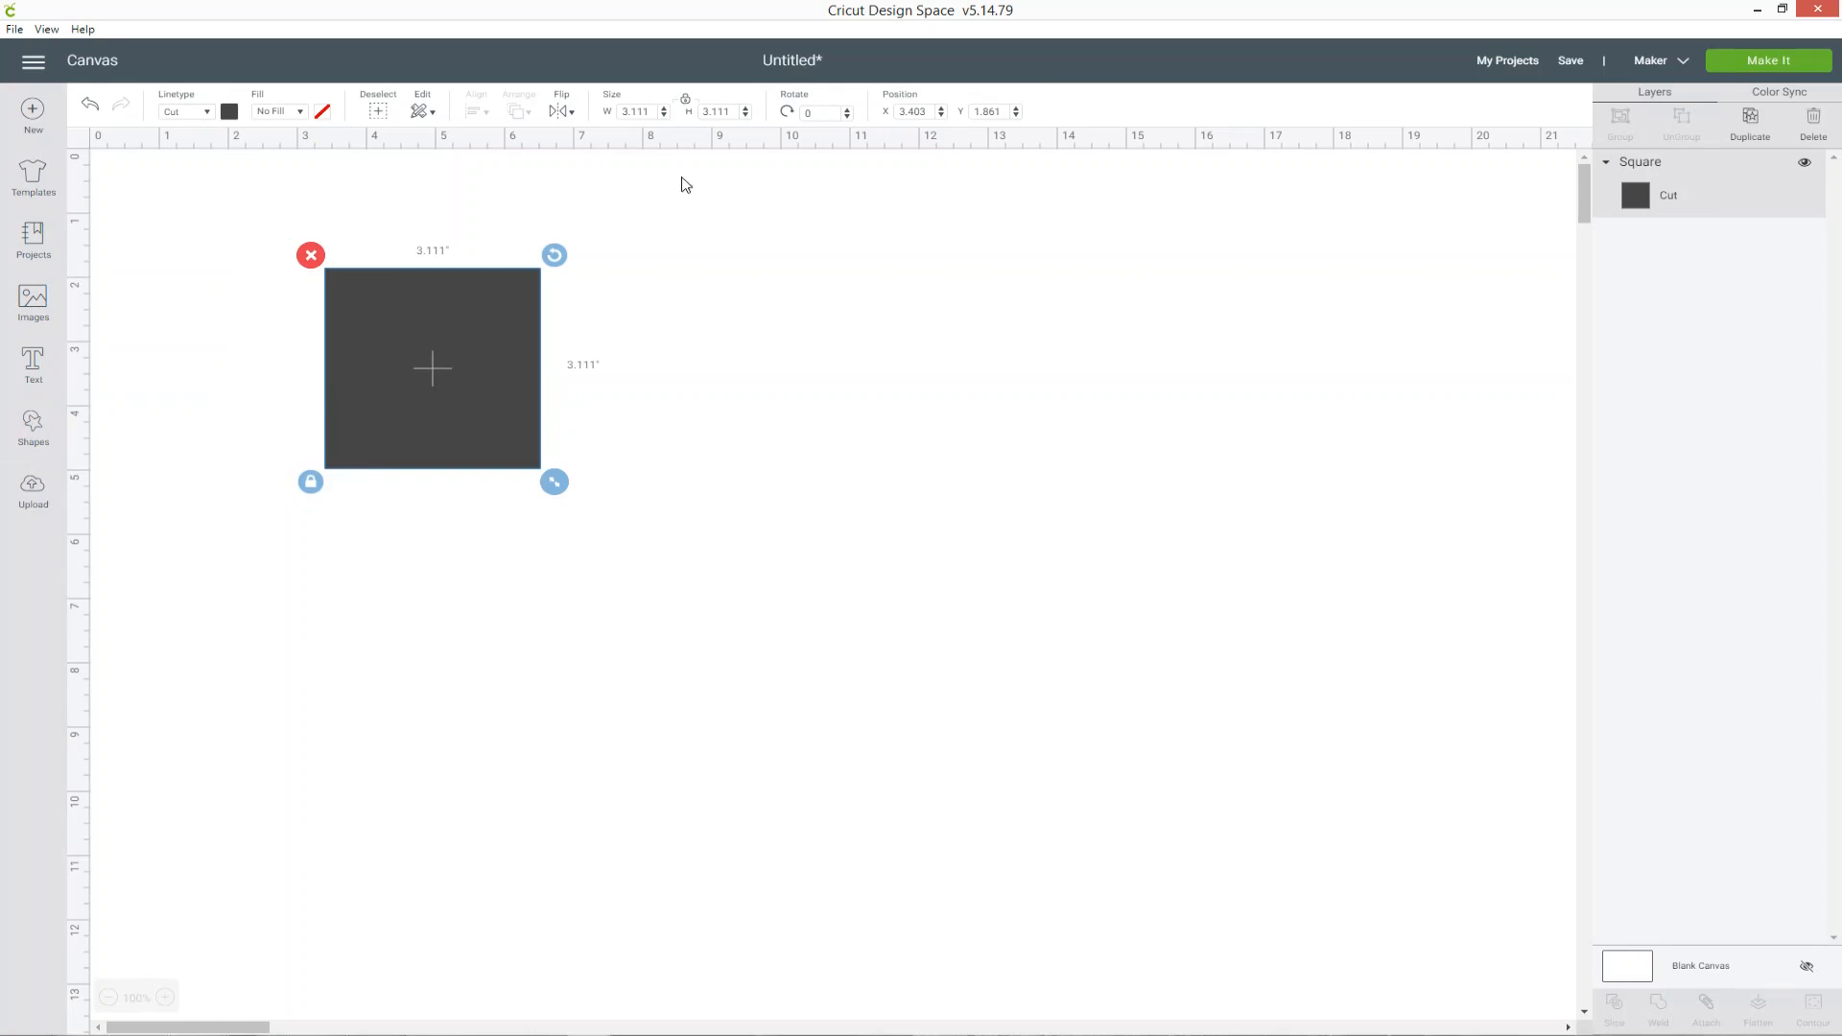
- Unlock the square's proportions and resize it to 6.75 in wide by 9.25 in high, shifting it slightly up and across
left_click(685, 101)
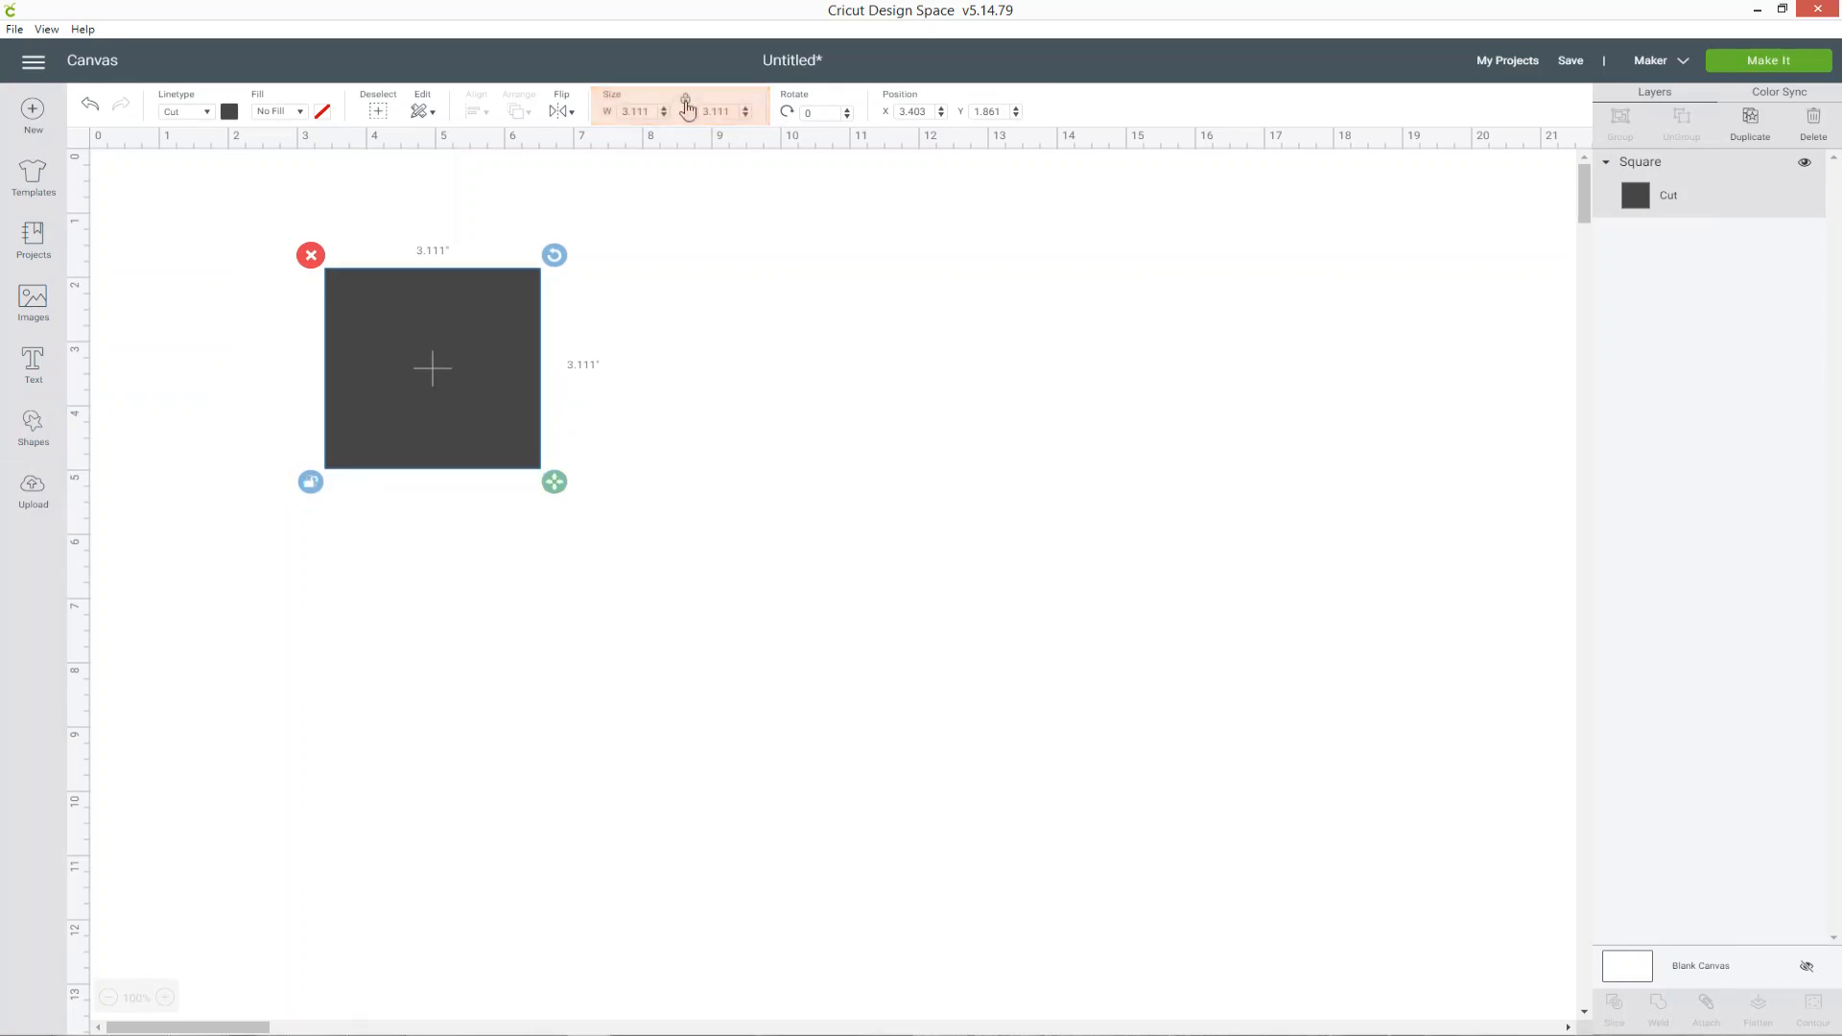
left_click(633, 112)
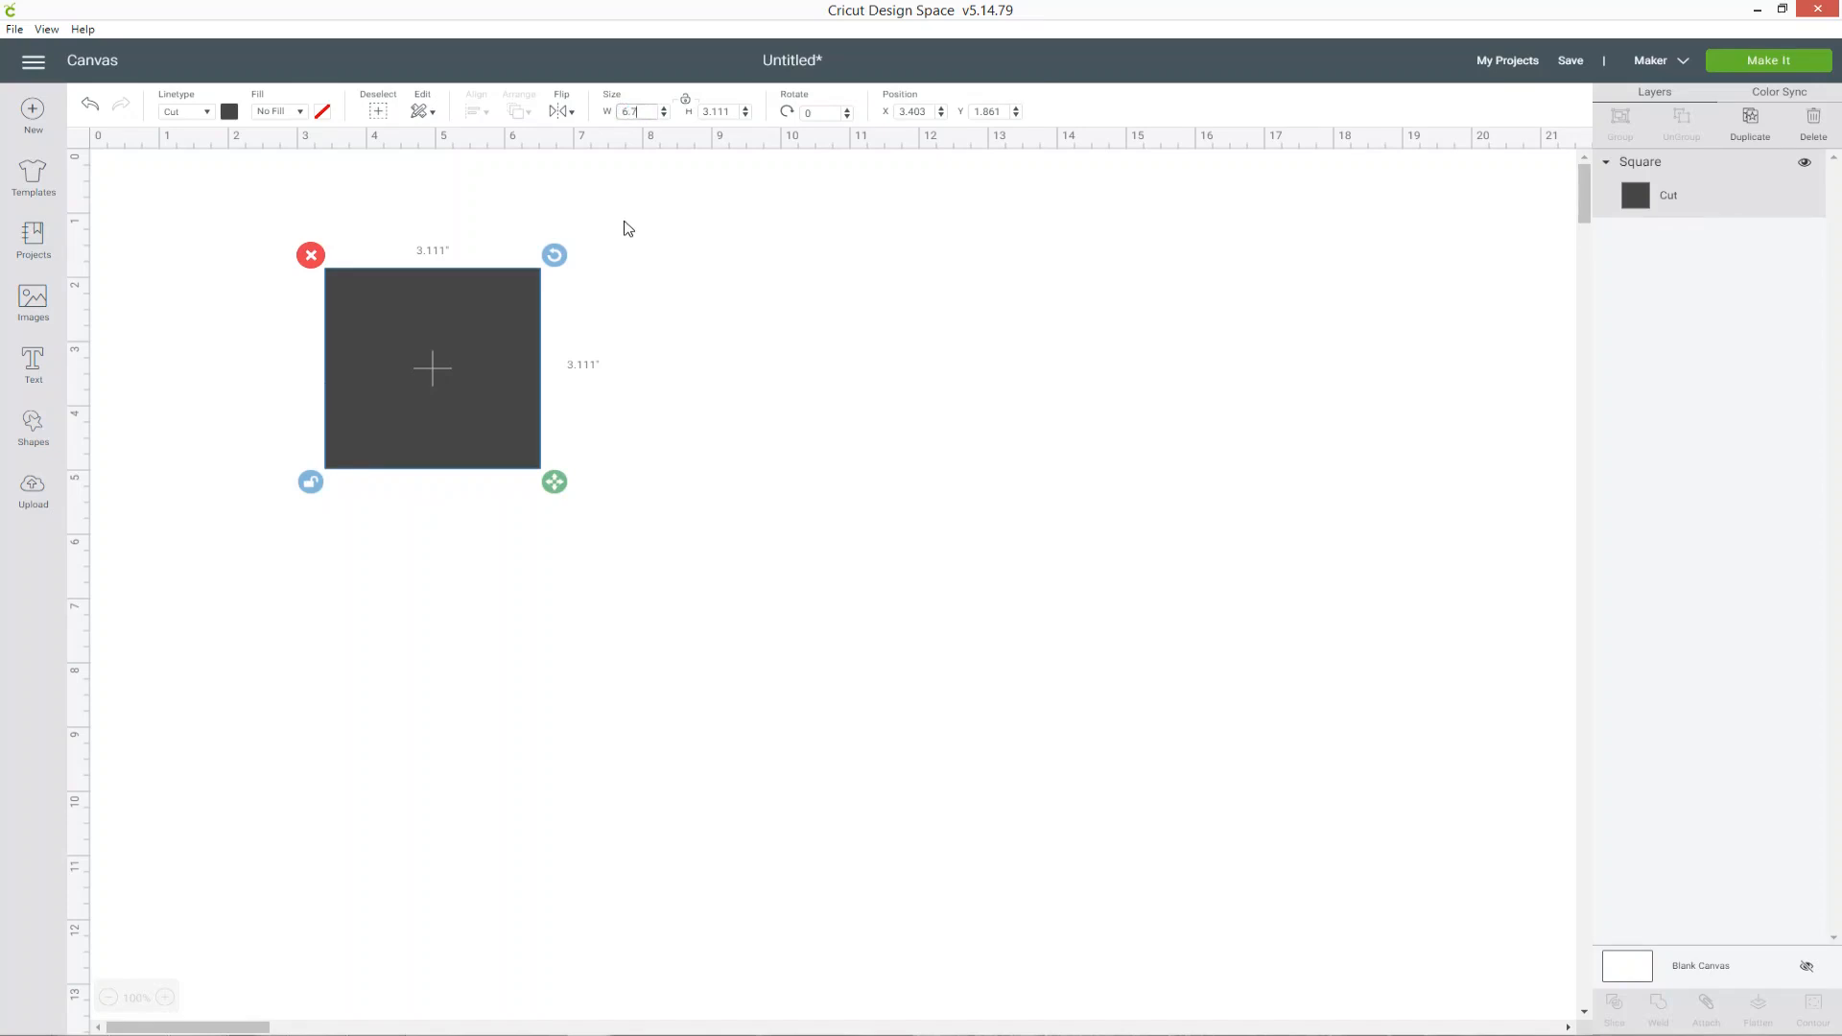
type("6.75")
left_click(729, 111)
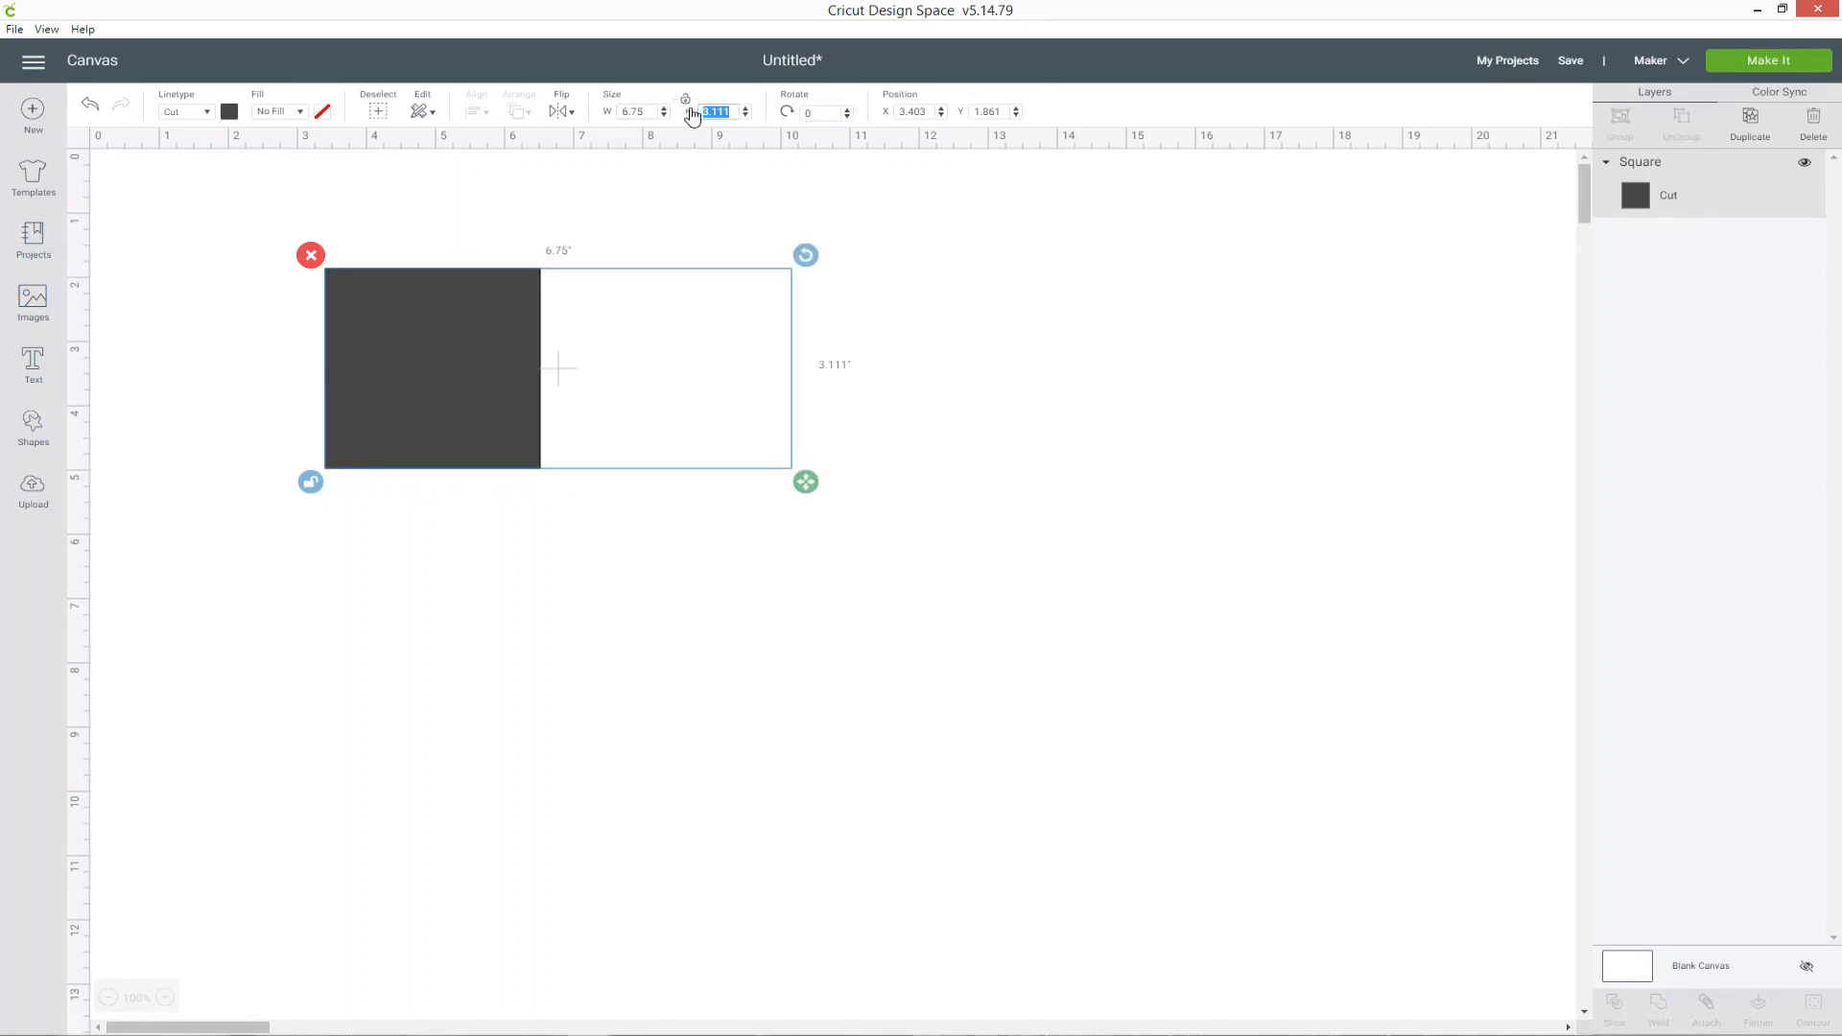
type("9.")
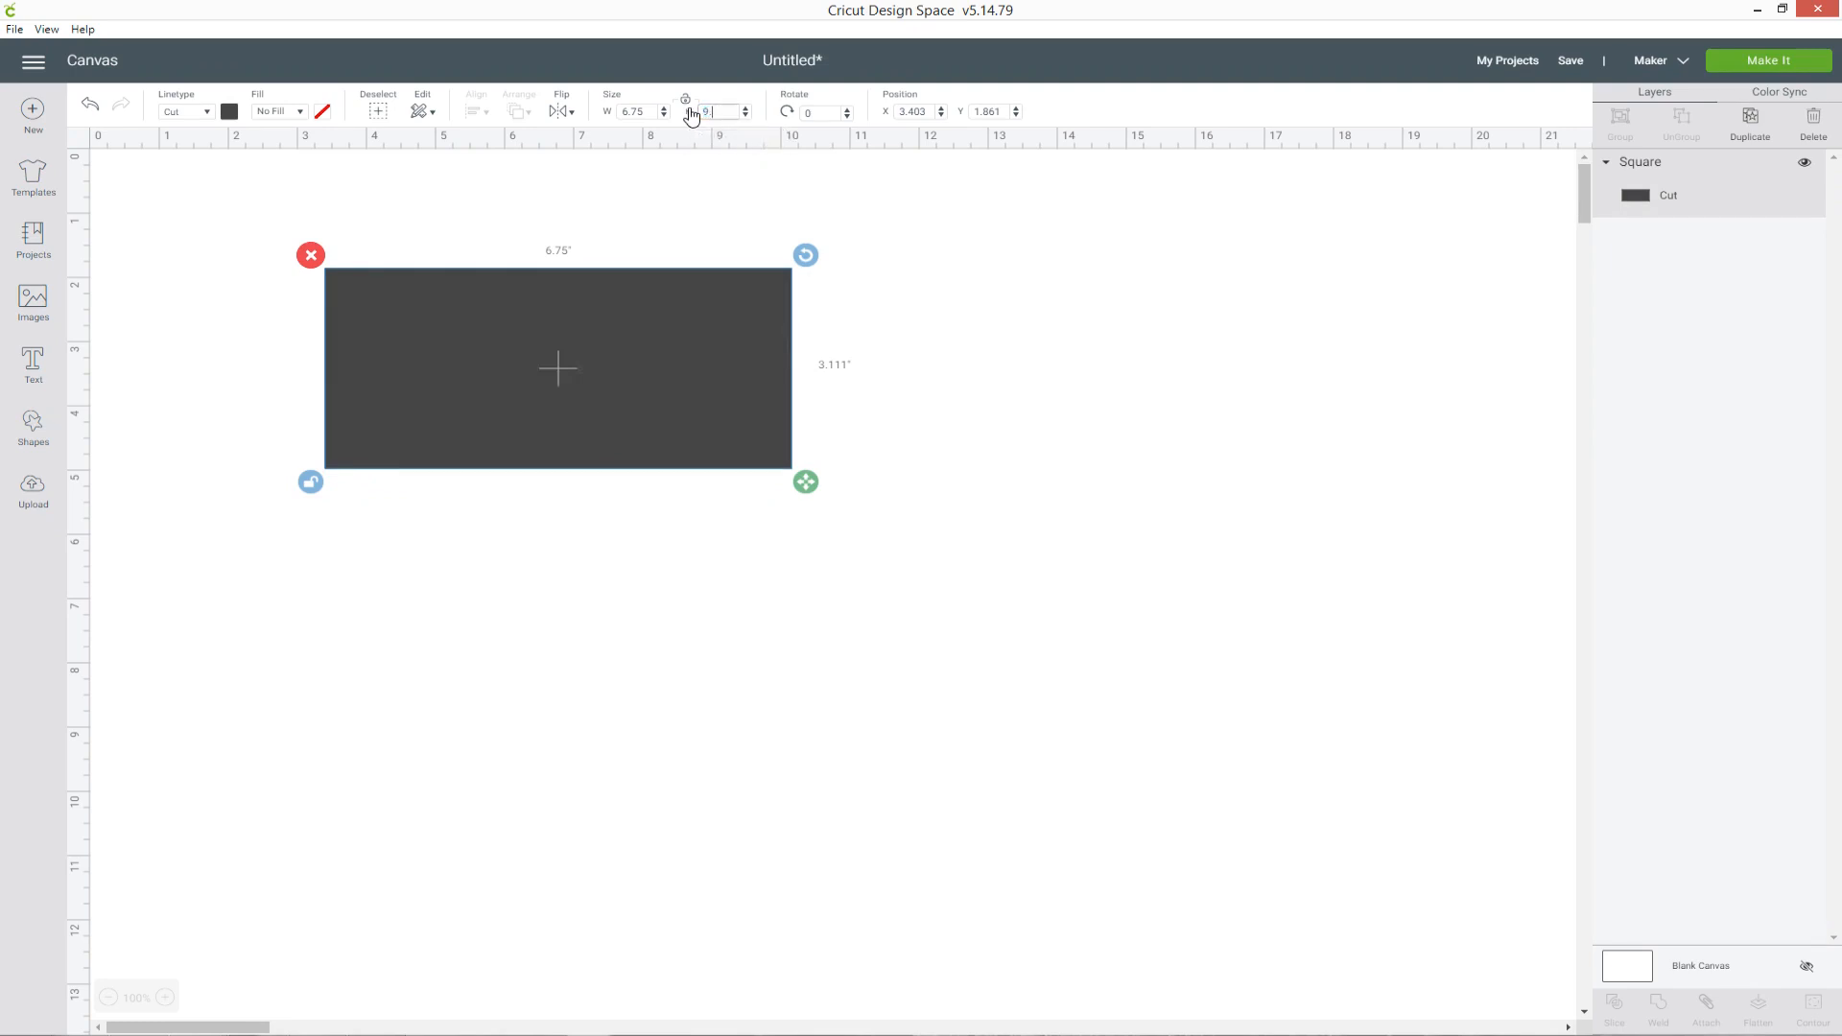
type("25")
key("Return")
left_click_drag(519, 372, 556, 342)
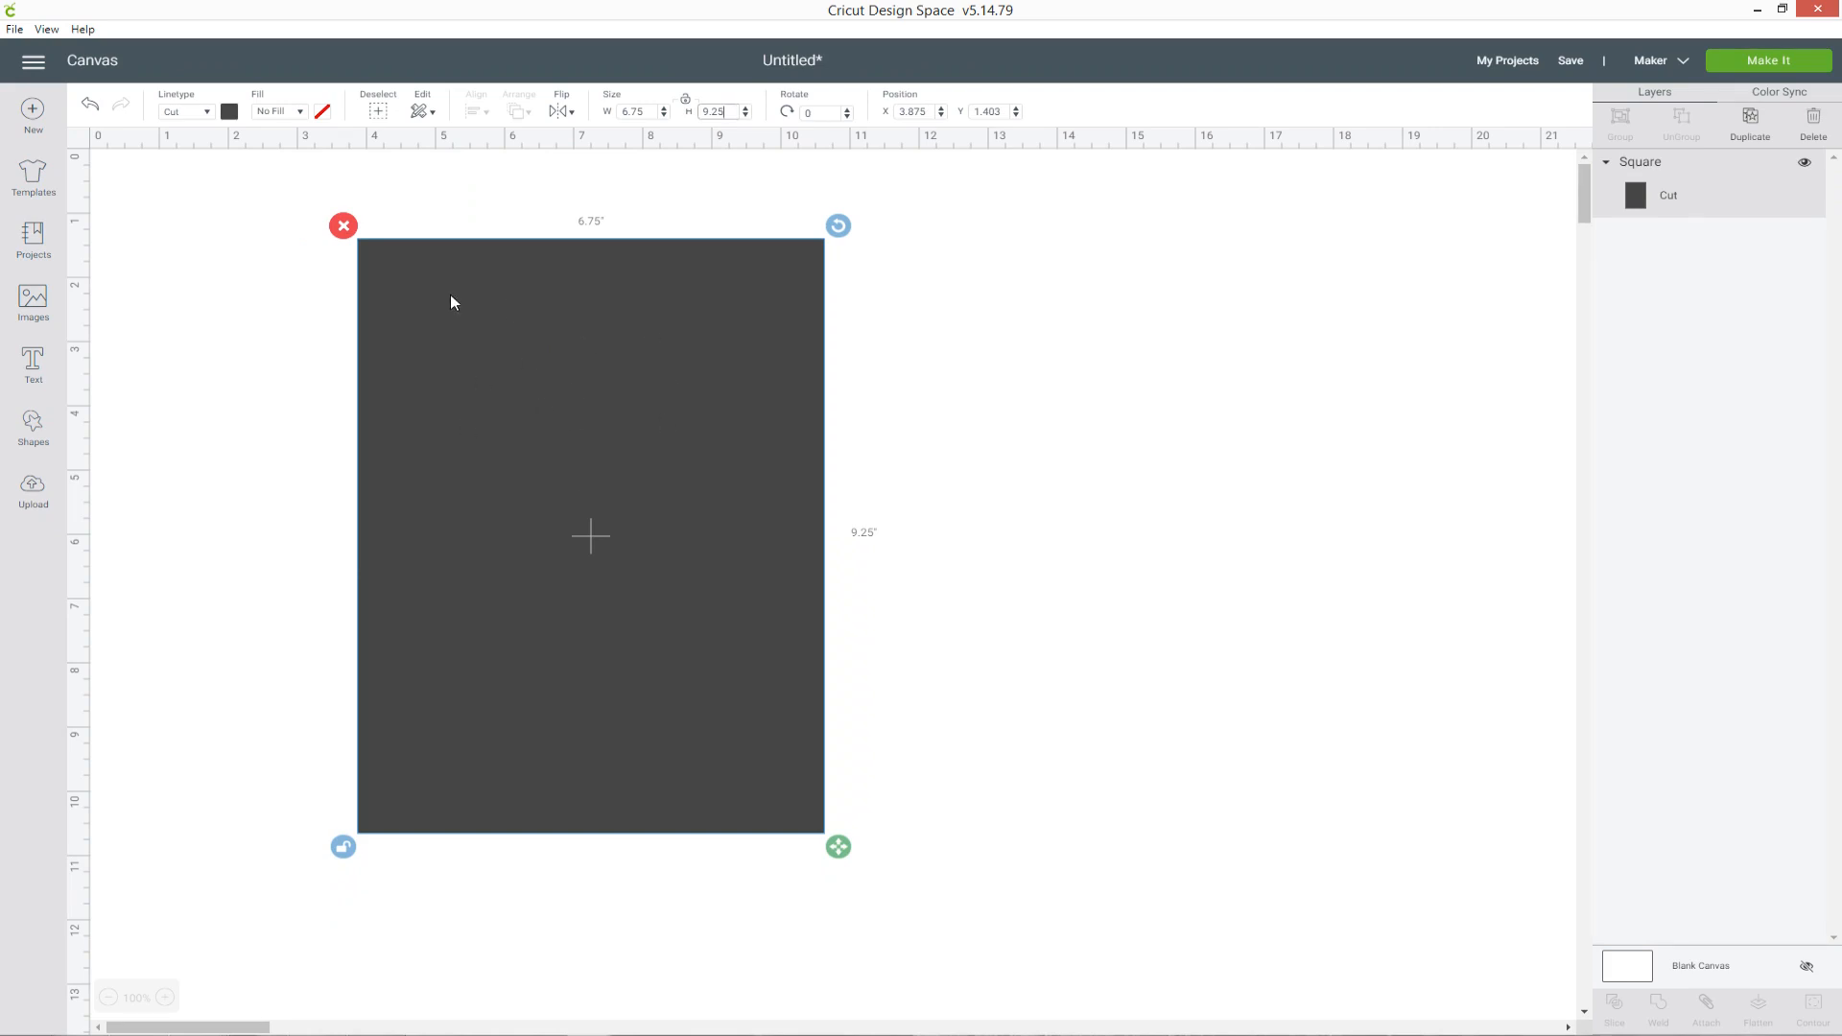
- Change the rectangle's material colour to white
left_click(229, 111)
left_click(261, 276)
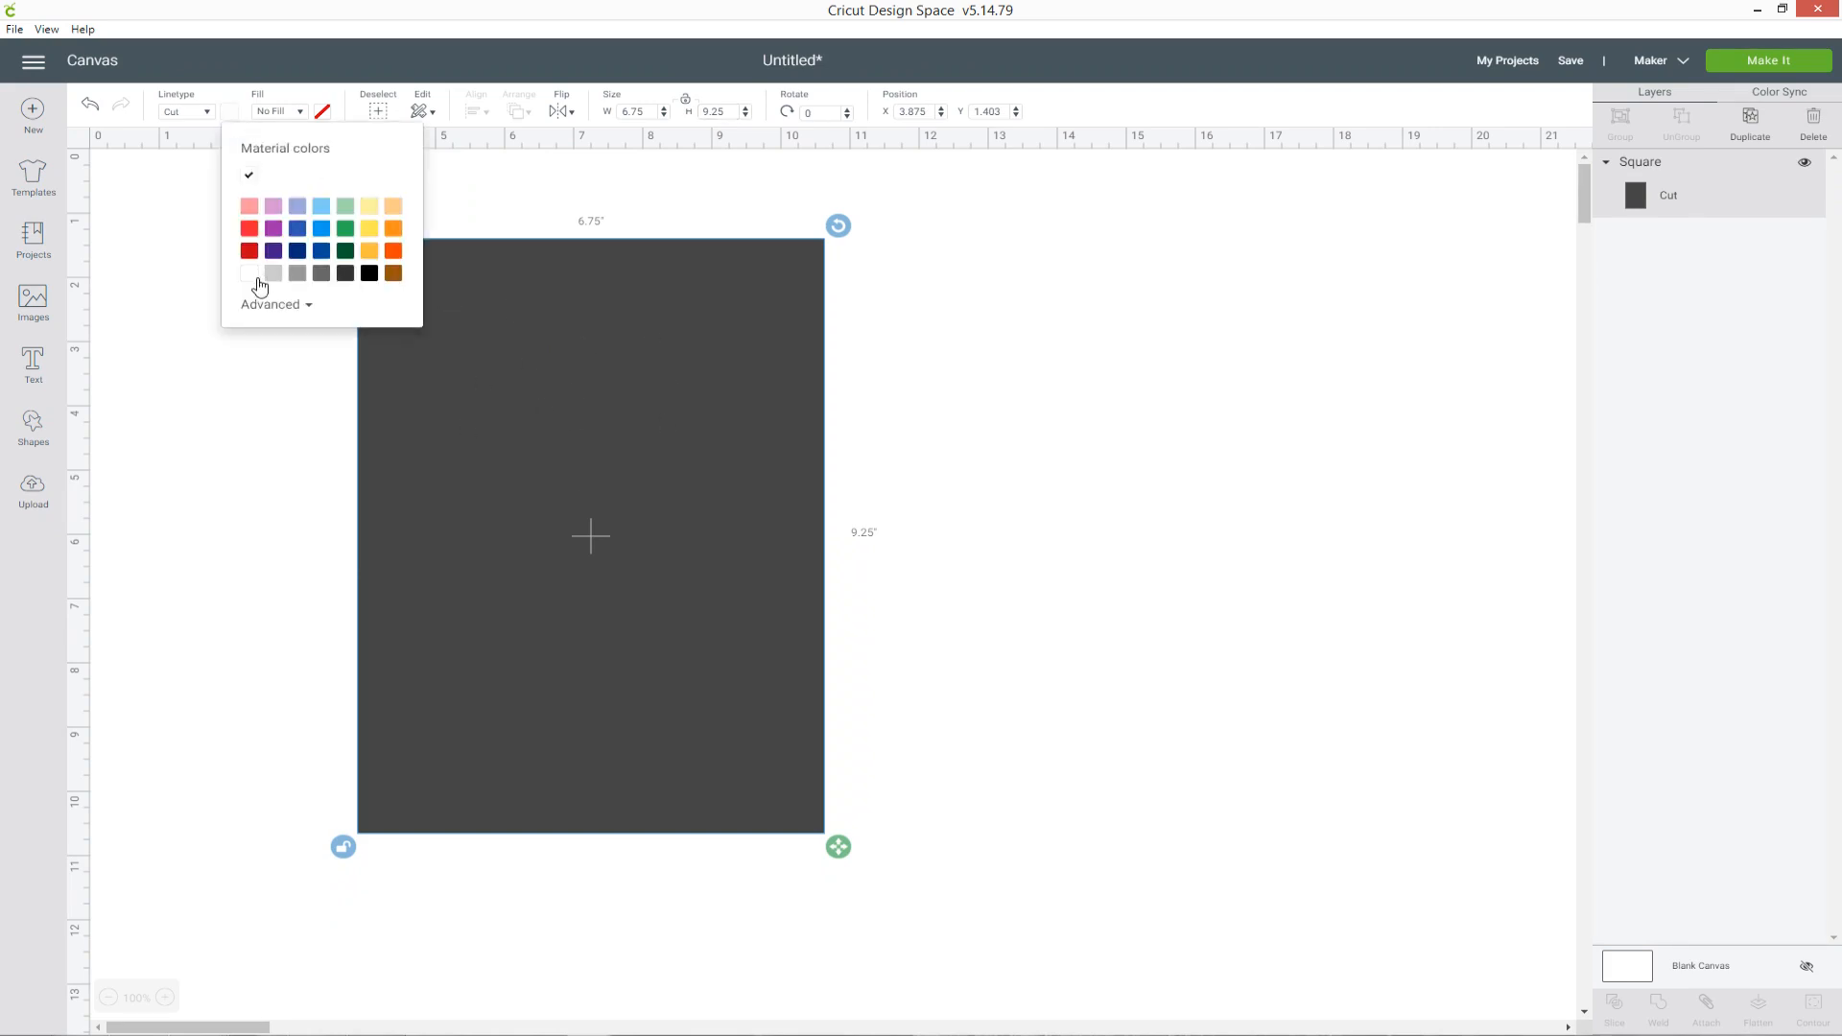
left_click_drag(783, 401, 763, 398)
left_click(930, 388)
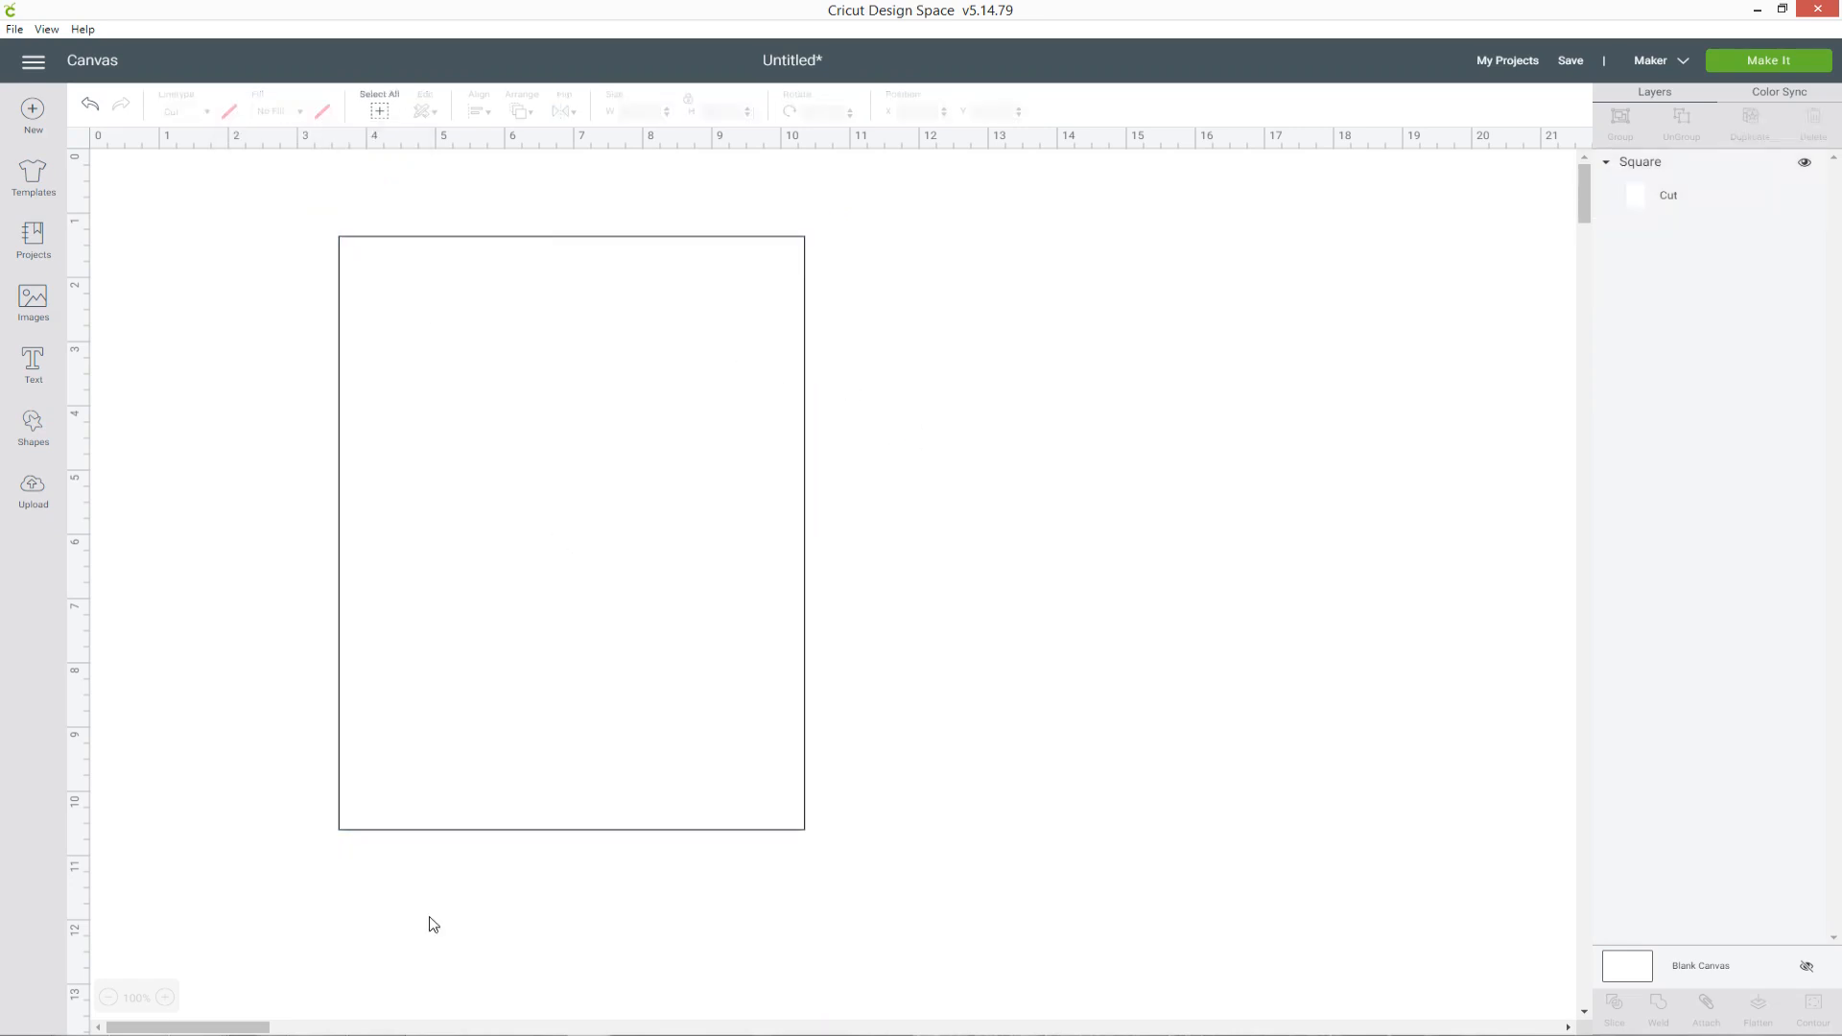
- Move the white rectangle to the canvas's upper-left corner, at about X 1.09, Y 0.5
left_click(165, 997)
left_click(165, 997)
left_click(406, 632)
mouse_move(406, 633)
left_mouse_down()
mouse_move(329, 620)
mouse_move(384, 621)
left_mouse_up()
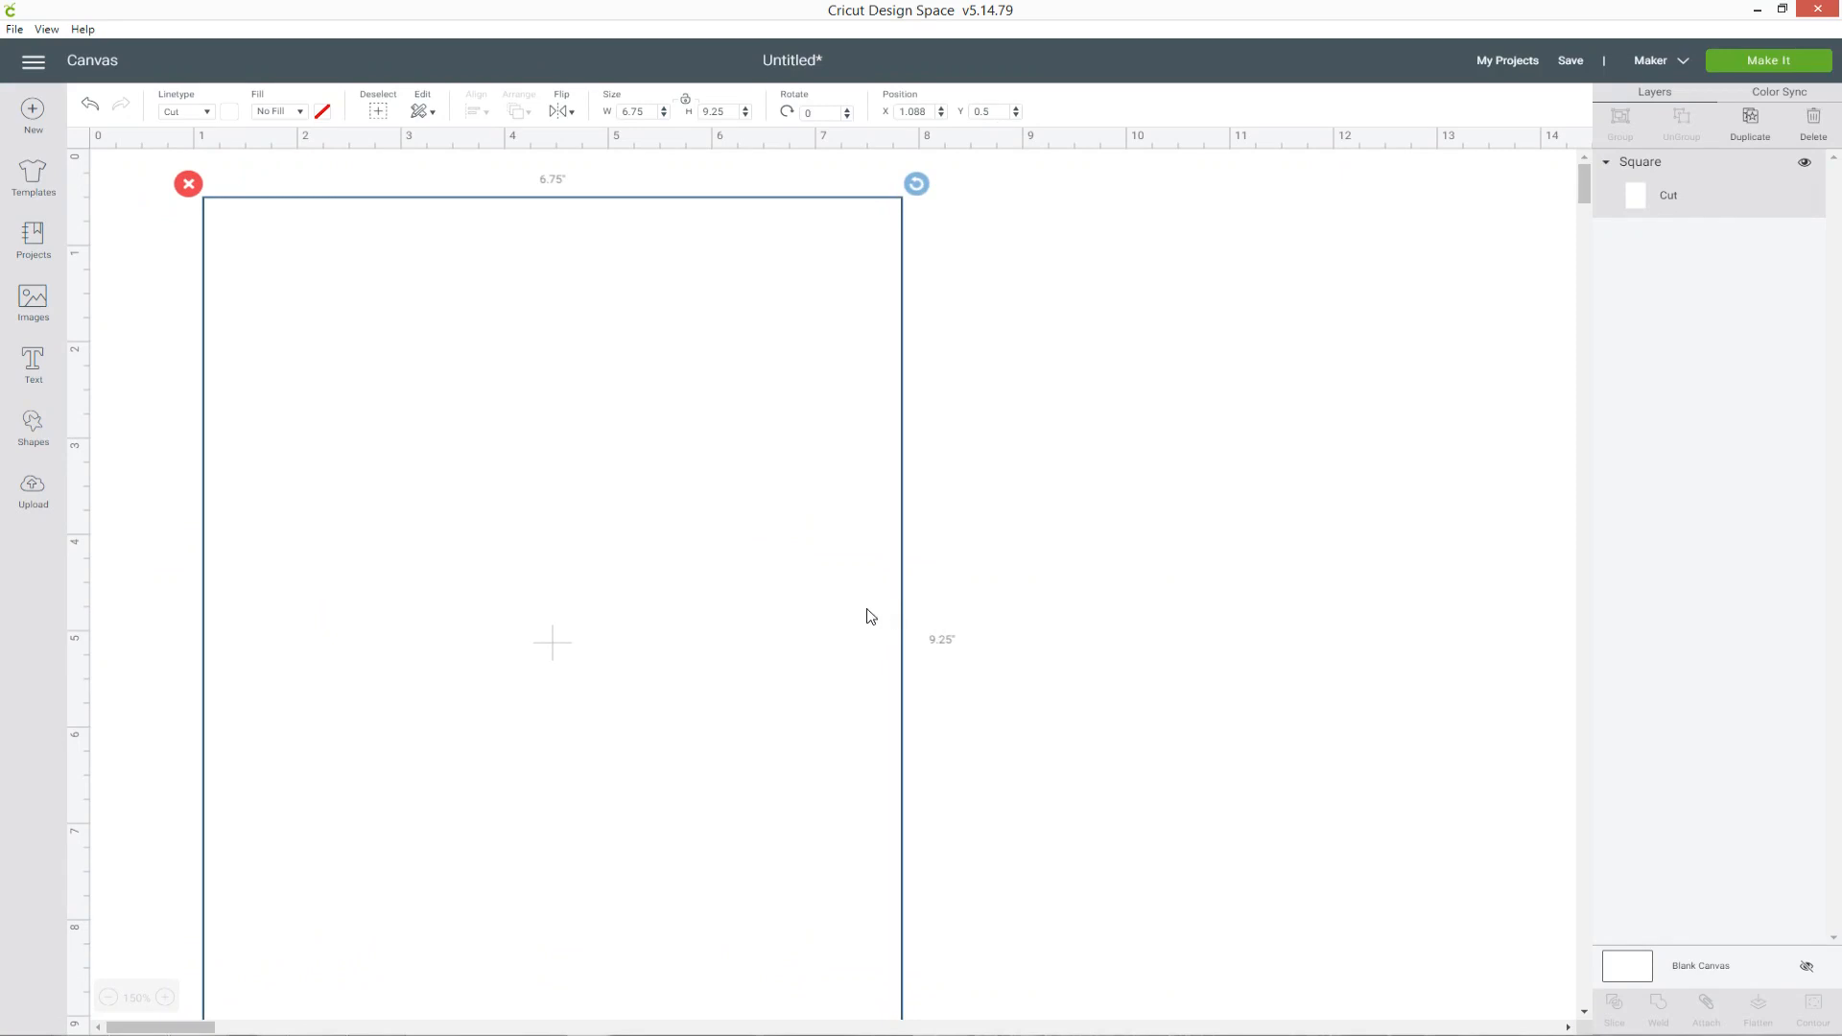
- Insert a circle about 2.19 in wide and place it just inside the rectangle's upper-left corner
left_click(39, 433)
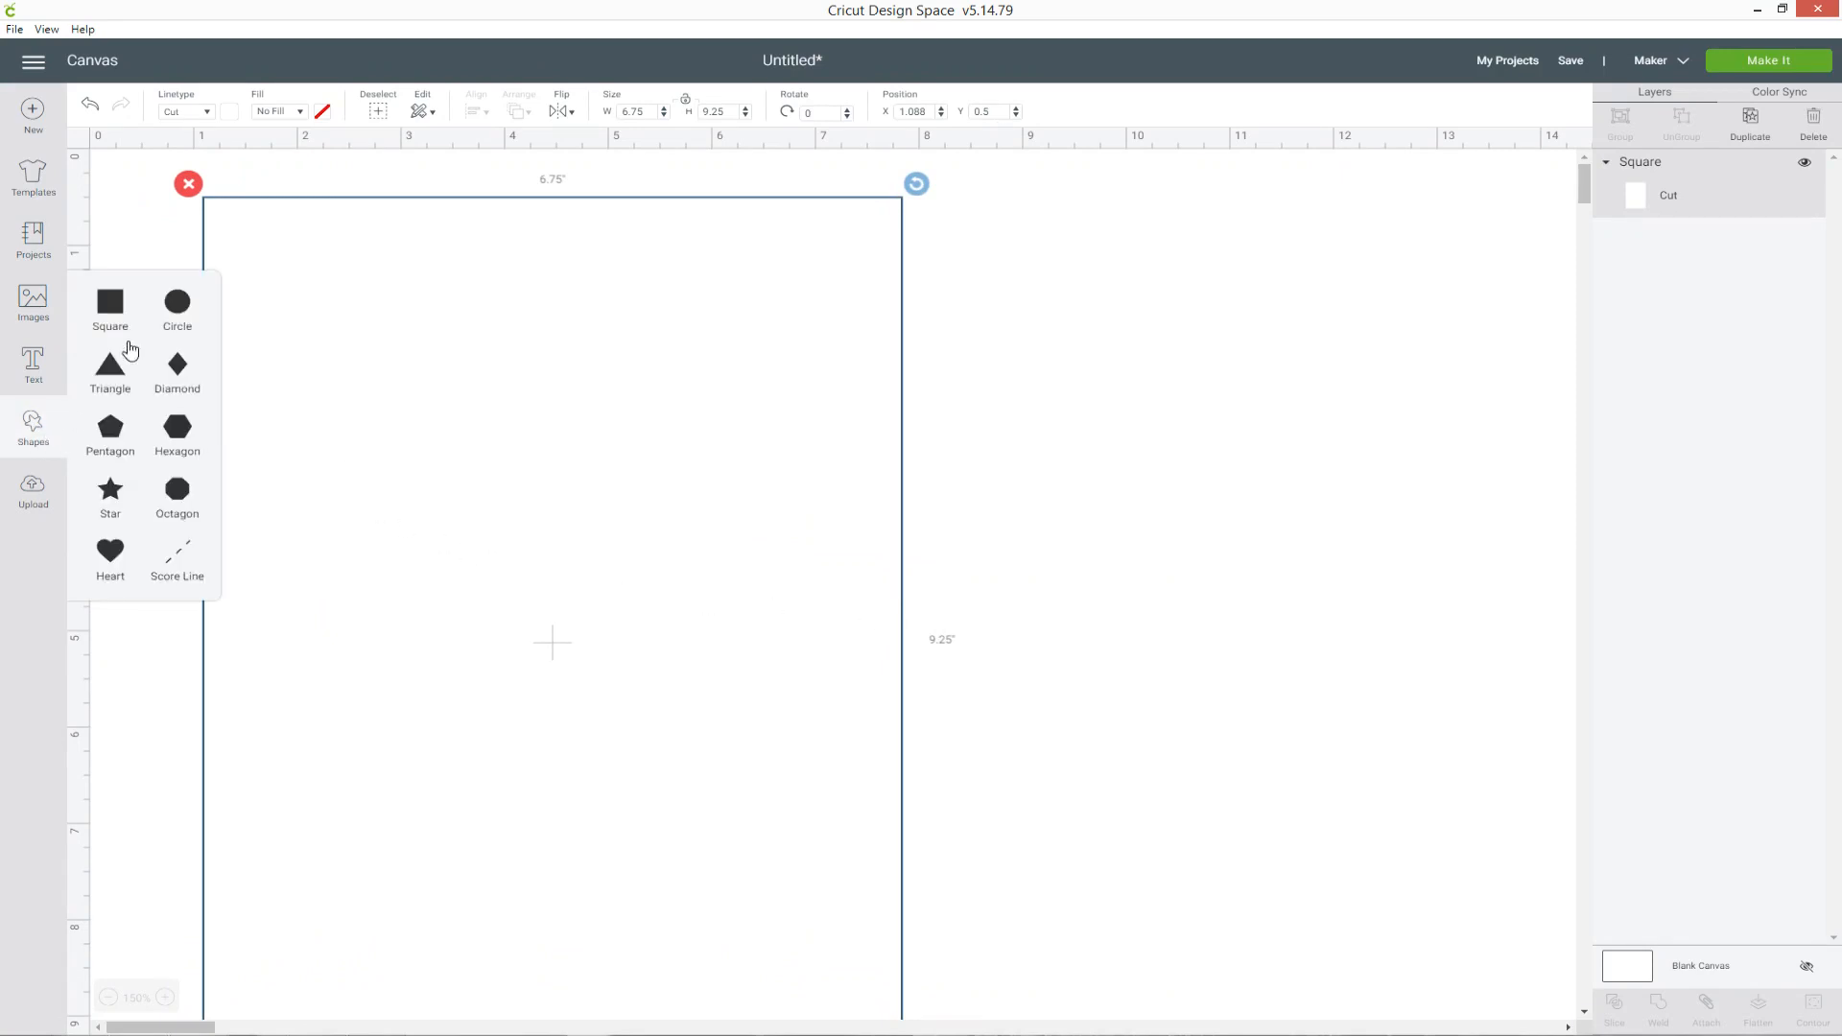
left_click(179, 305)
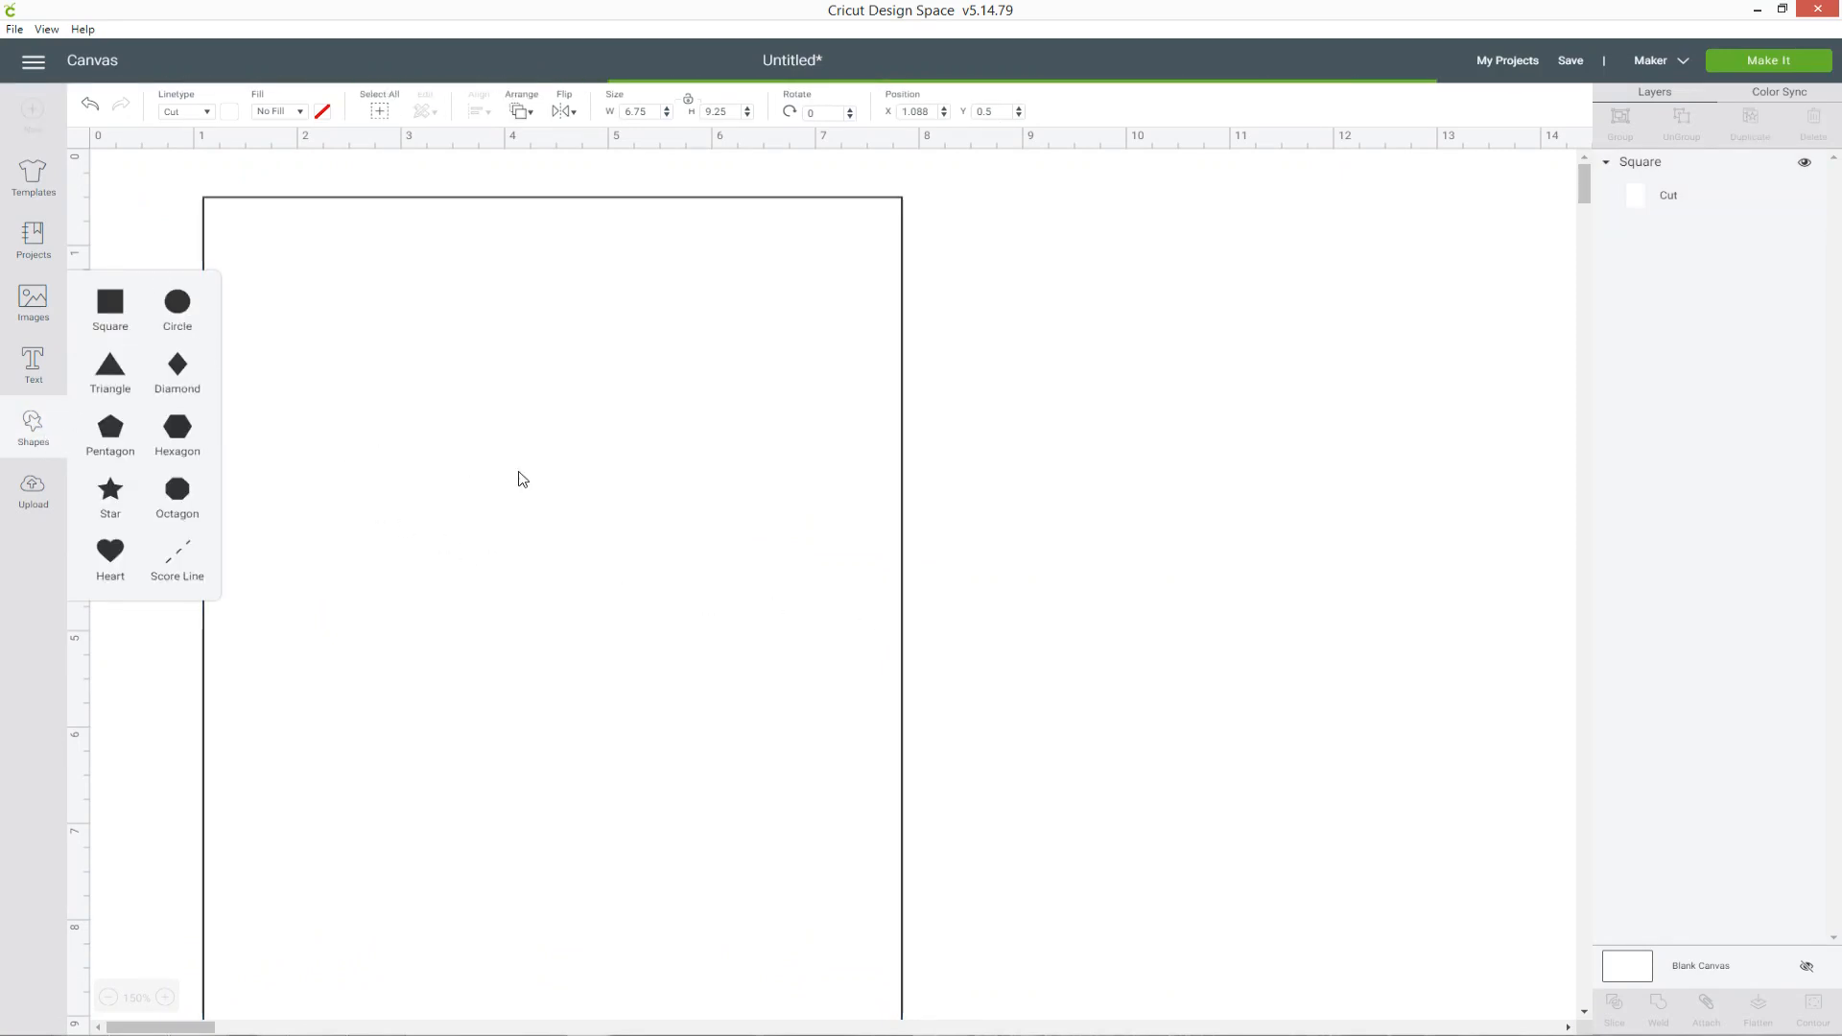
left_click_drag(378, 423, 351, 344)
left_click_drag(571, 538, 497, 452)
left_click_drag(416, 382, 401, 373)
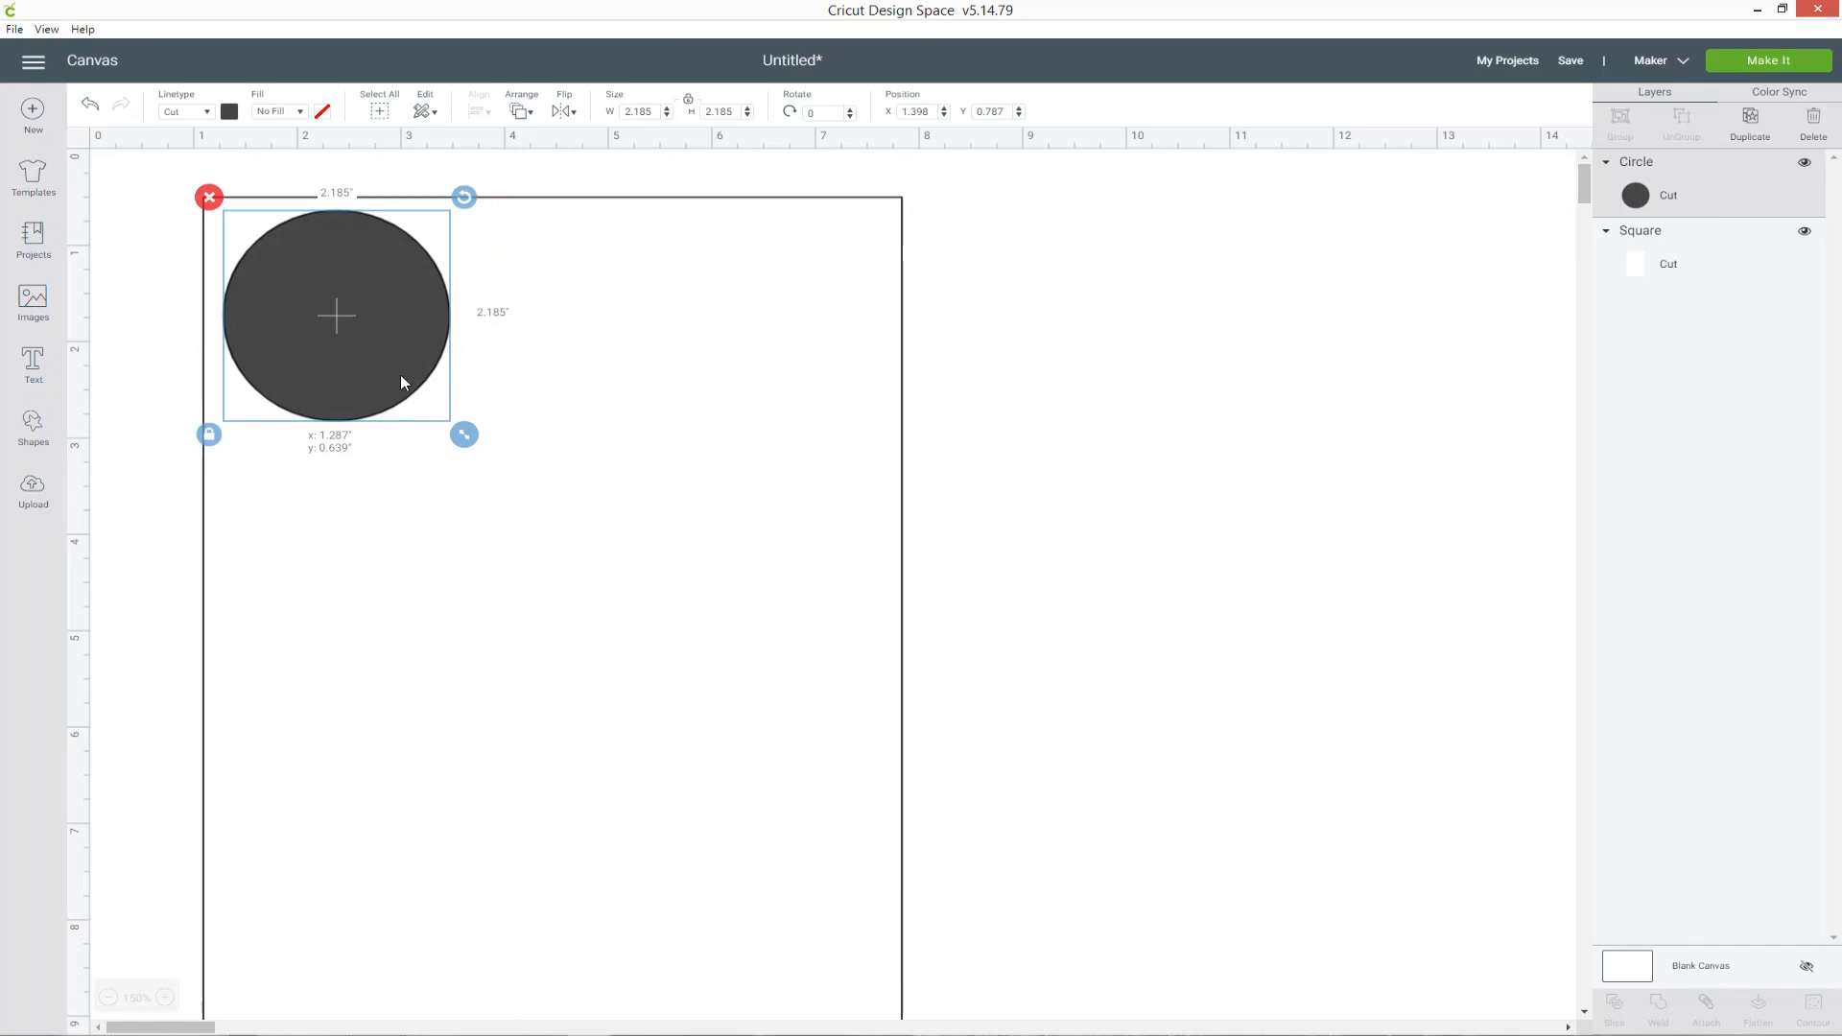
- Duplicate the circle twice and place the copies beside it along the rectangle's upper edge
right_click(404, 377)
left_click(450, 524)
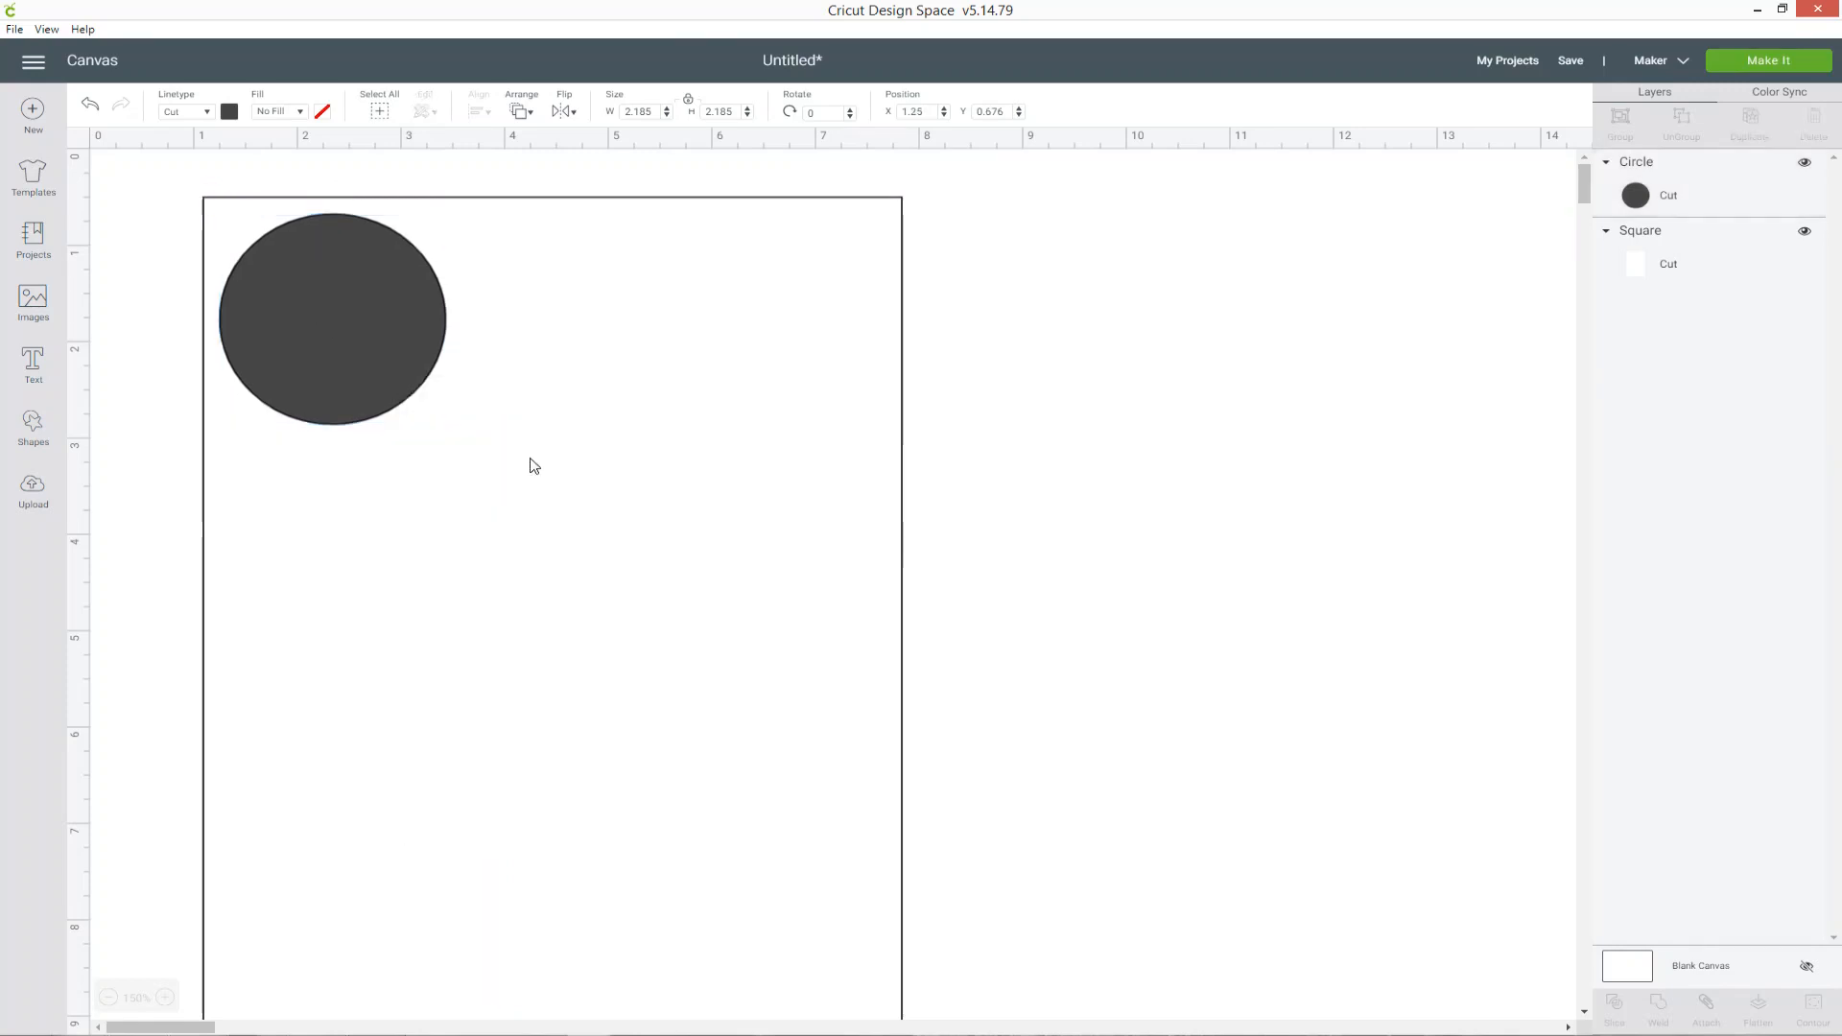
left_click_drag(441, 395, 836, 315)
right_click(639, 336)
left_click(722, 483)
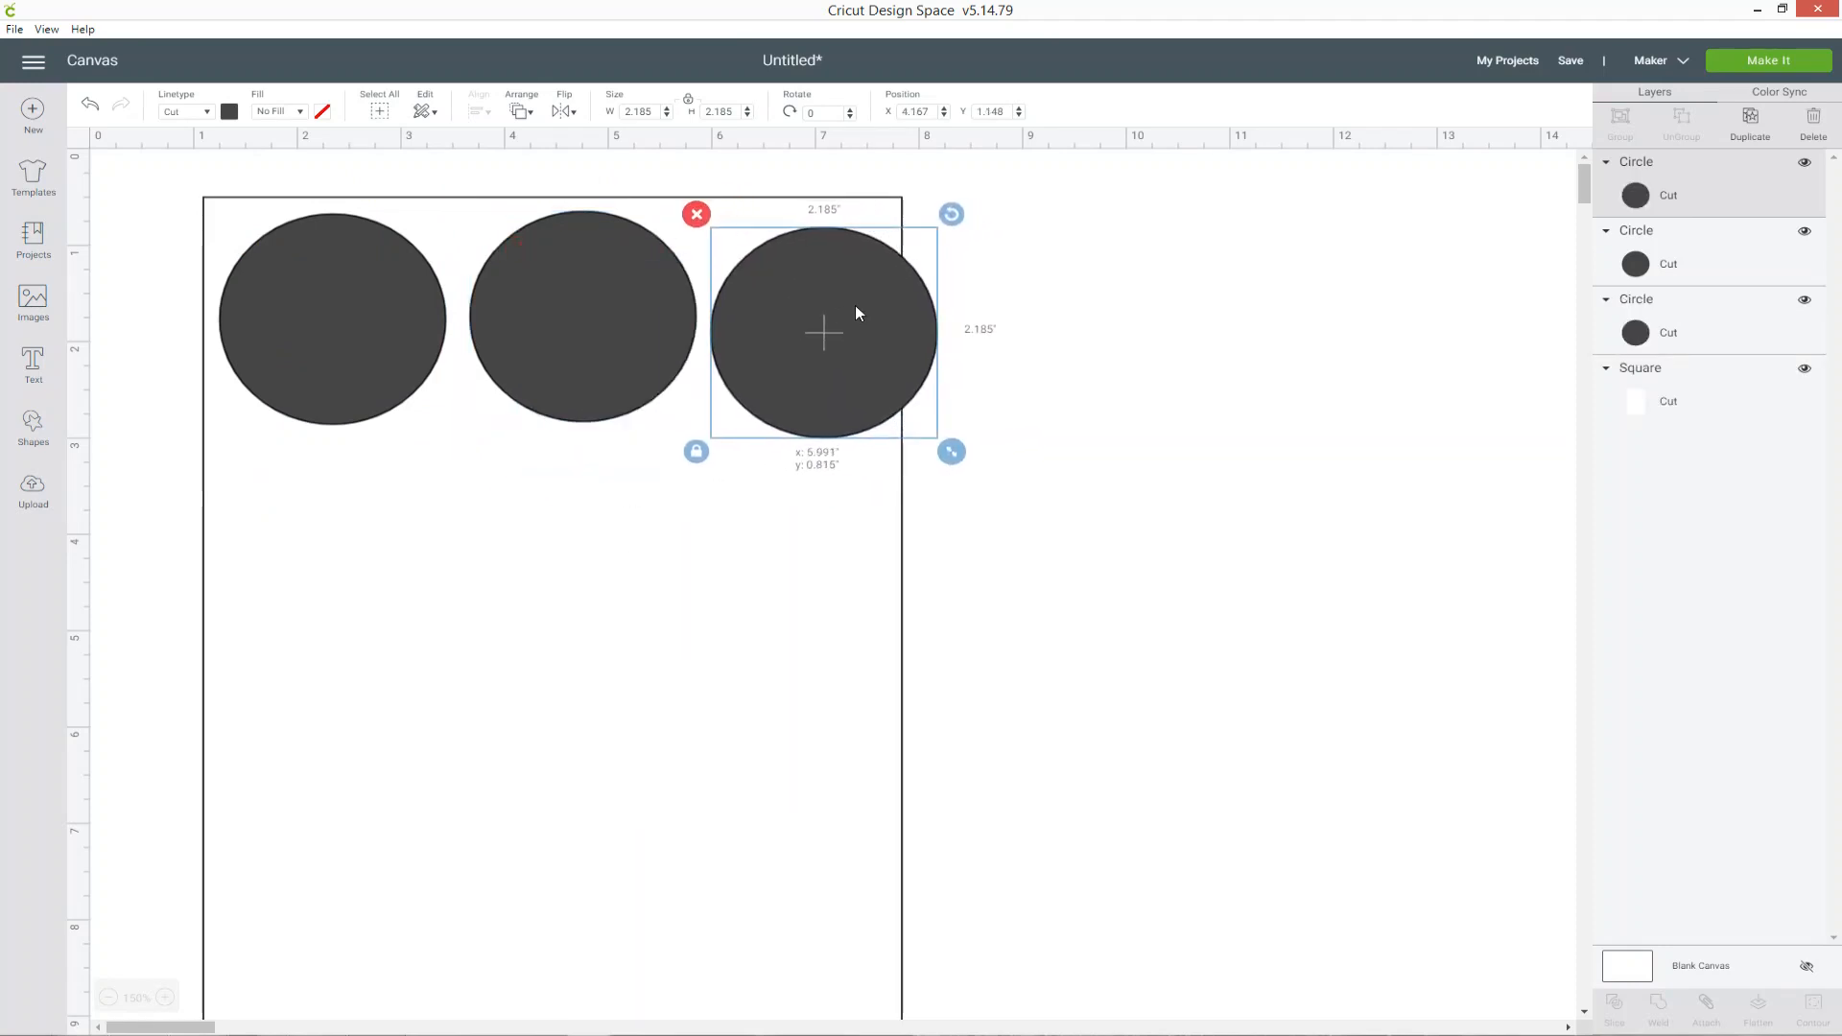
- Adjust the second and third circles so all three form a level, evenly spaced row
left_click_drag(602, 327, 596, 324)
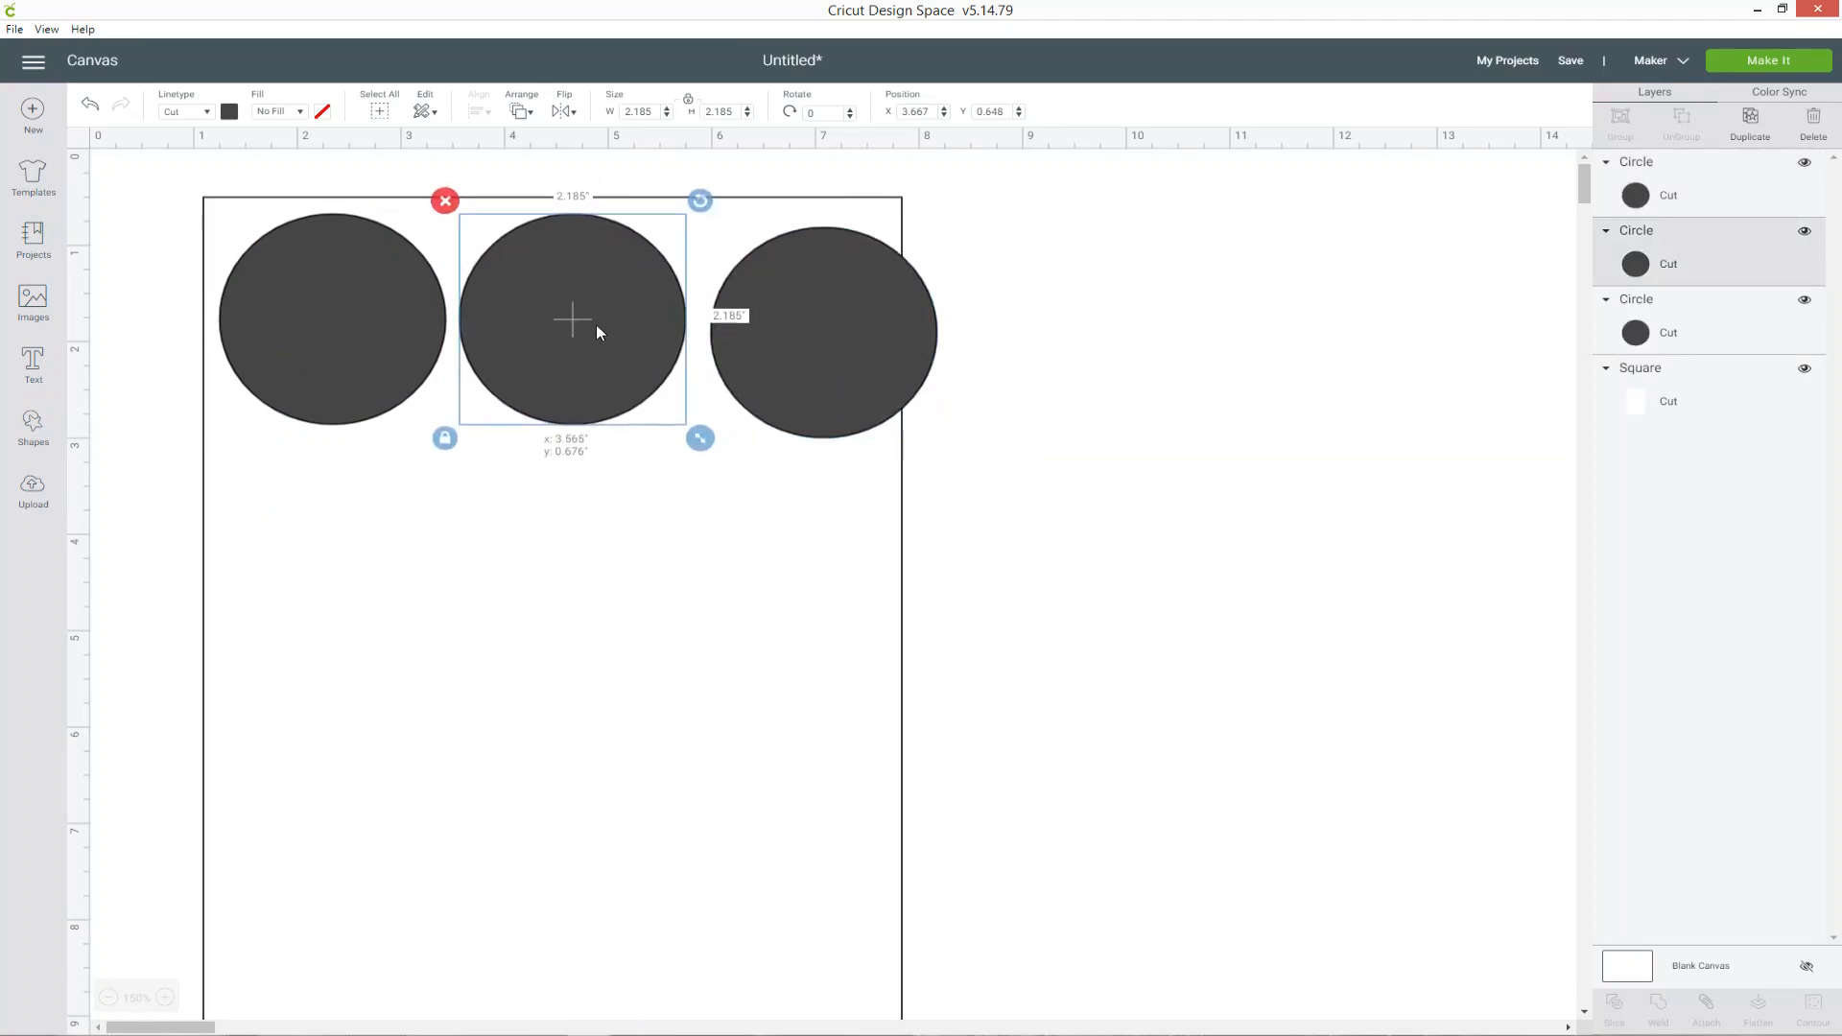
mouse_move(932, 373)
left_mouse_down()
mouse_move(918, 355)
mouse_move(942, 345)
left_mouse_up()
left_click(1076, 384)
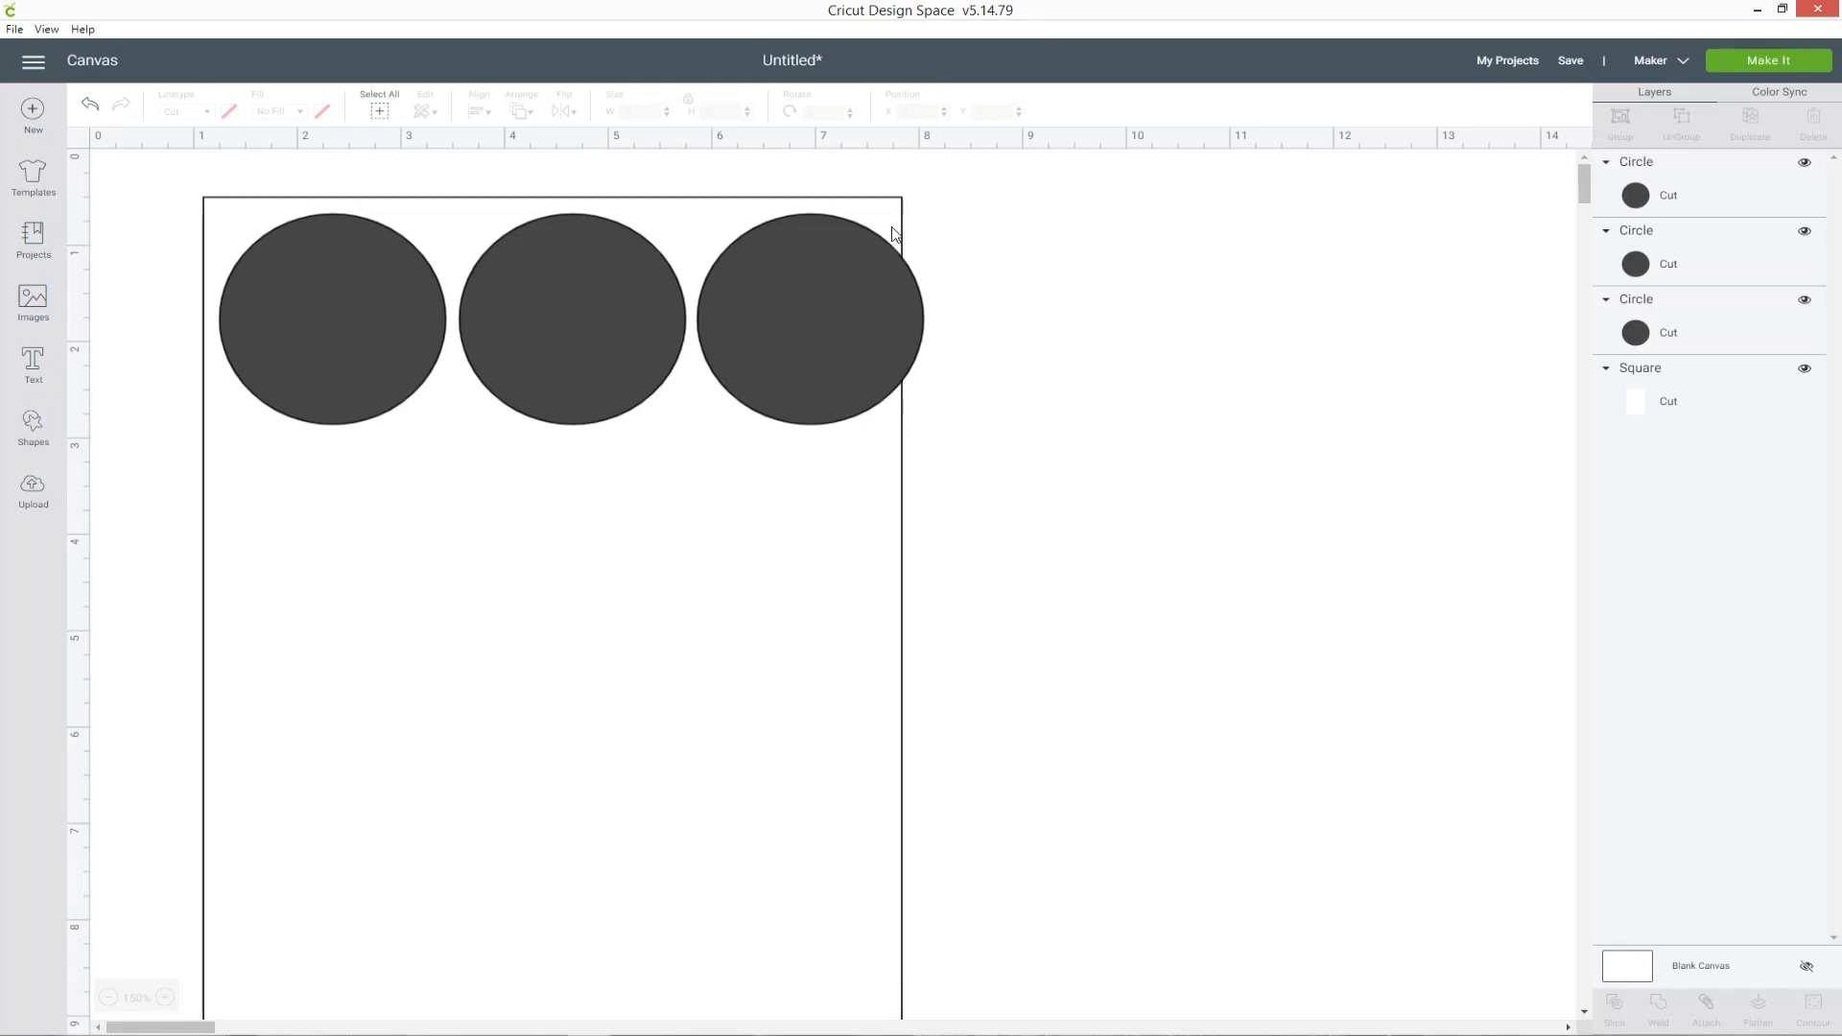
- Scale the three circles together to about 6.44 in total width to fit inside the rectangle, and nudge the row up slightly
left_click(781, 292)
left_click(1737, 205)
left_click(1736, 205)
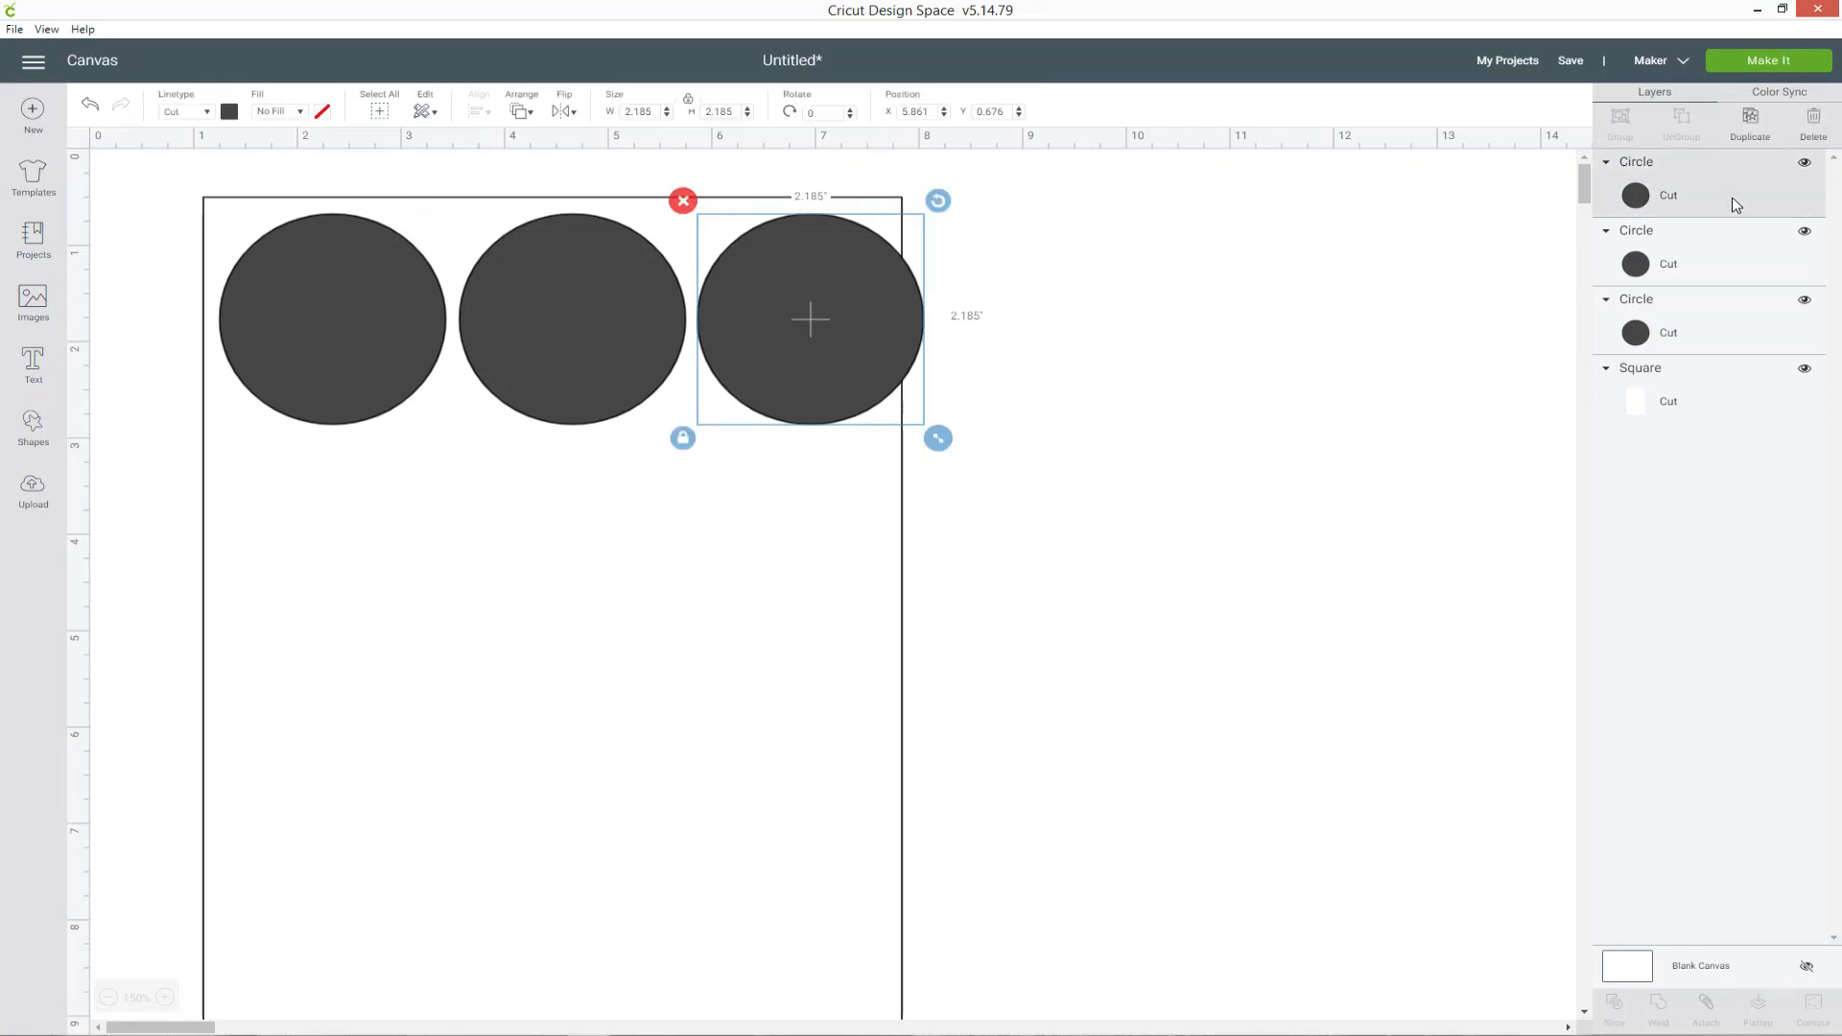
left_click(1686, 276, "shift")
left_click(1694, 333, "shift")
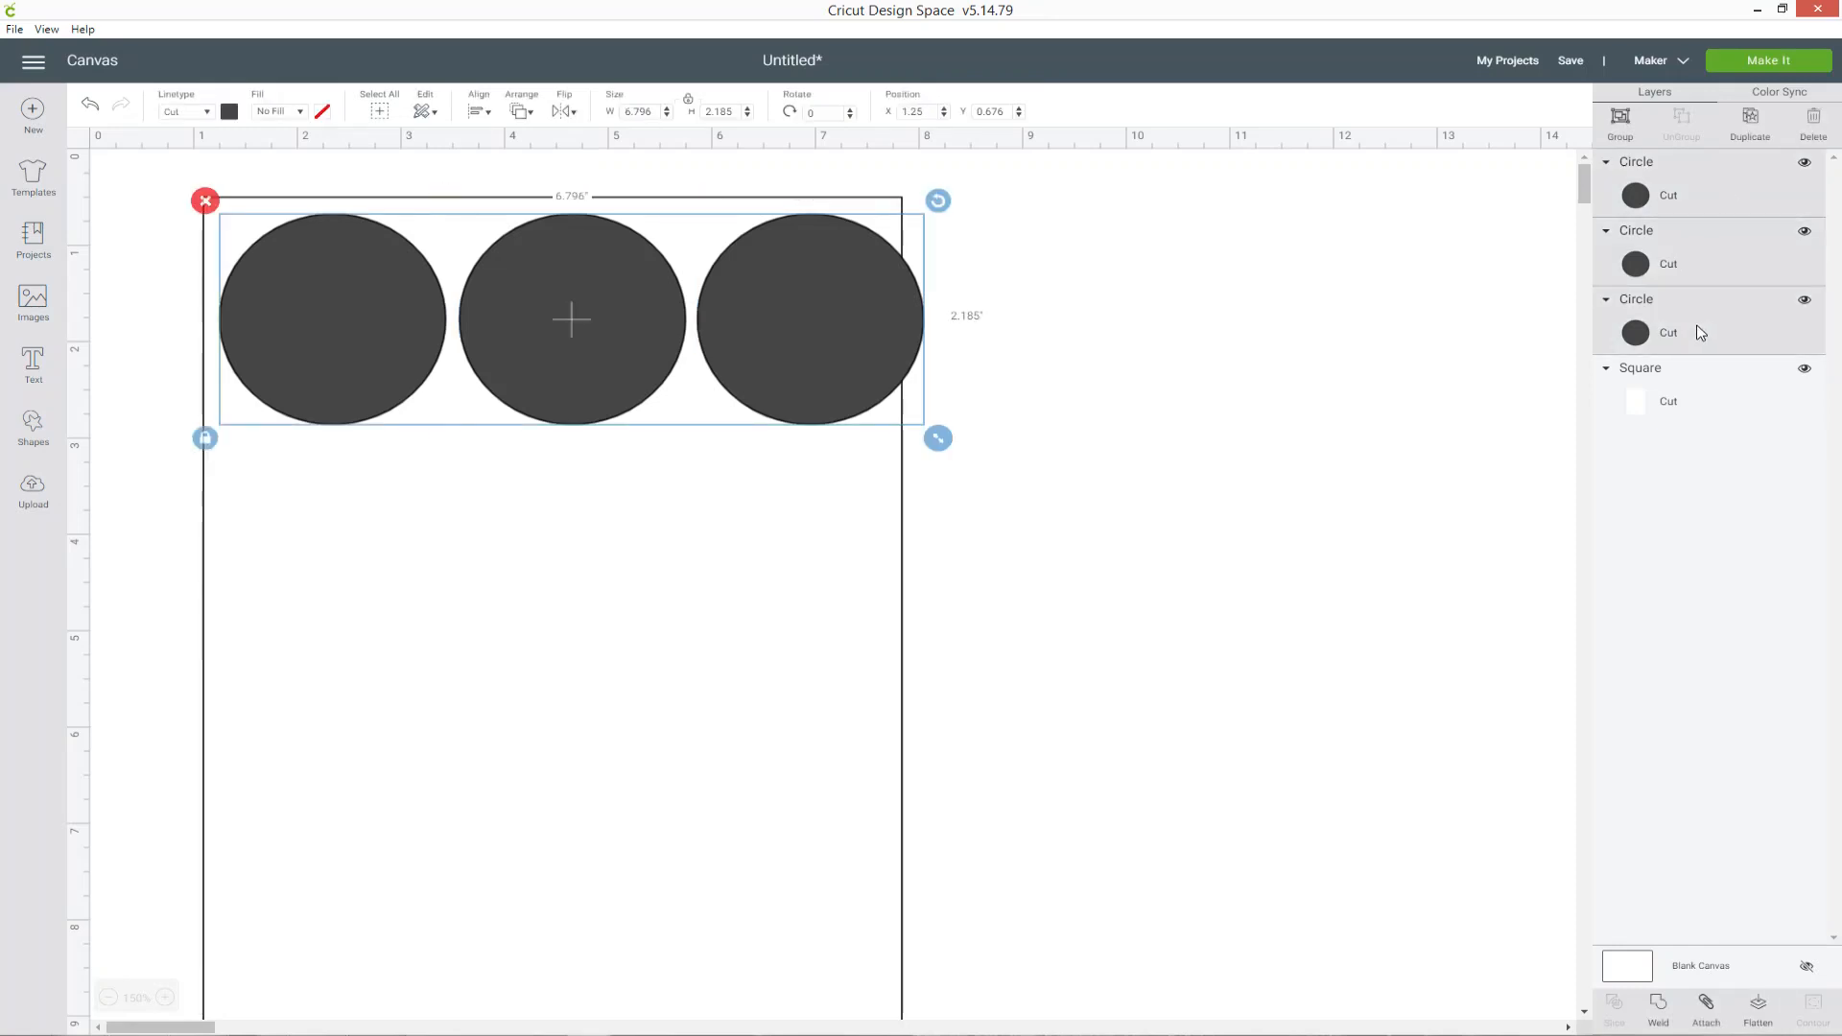
left_click_drag(943, 445, 900, 426)
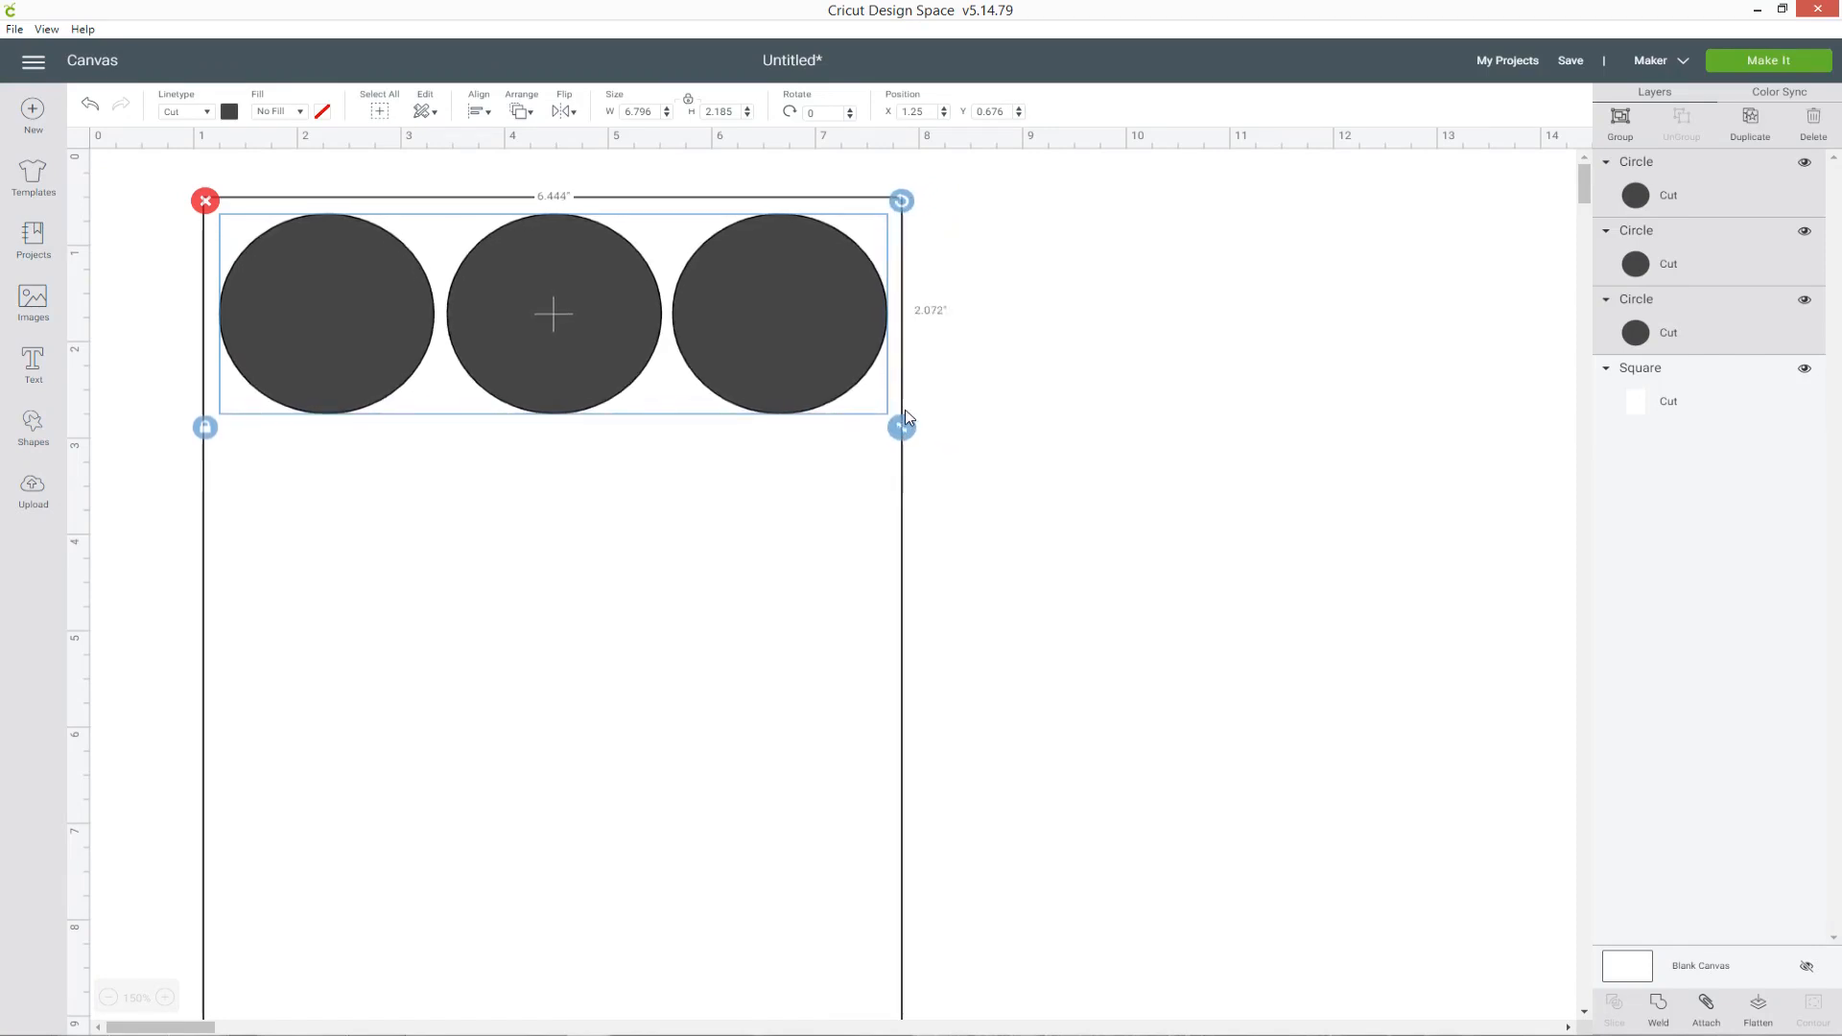
left_click_drag(814, 334, 815, 330)
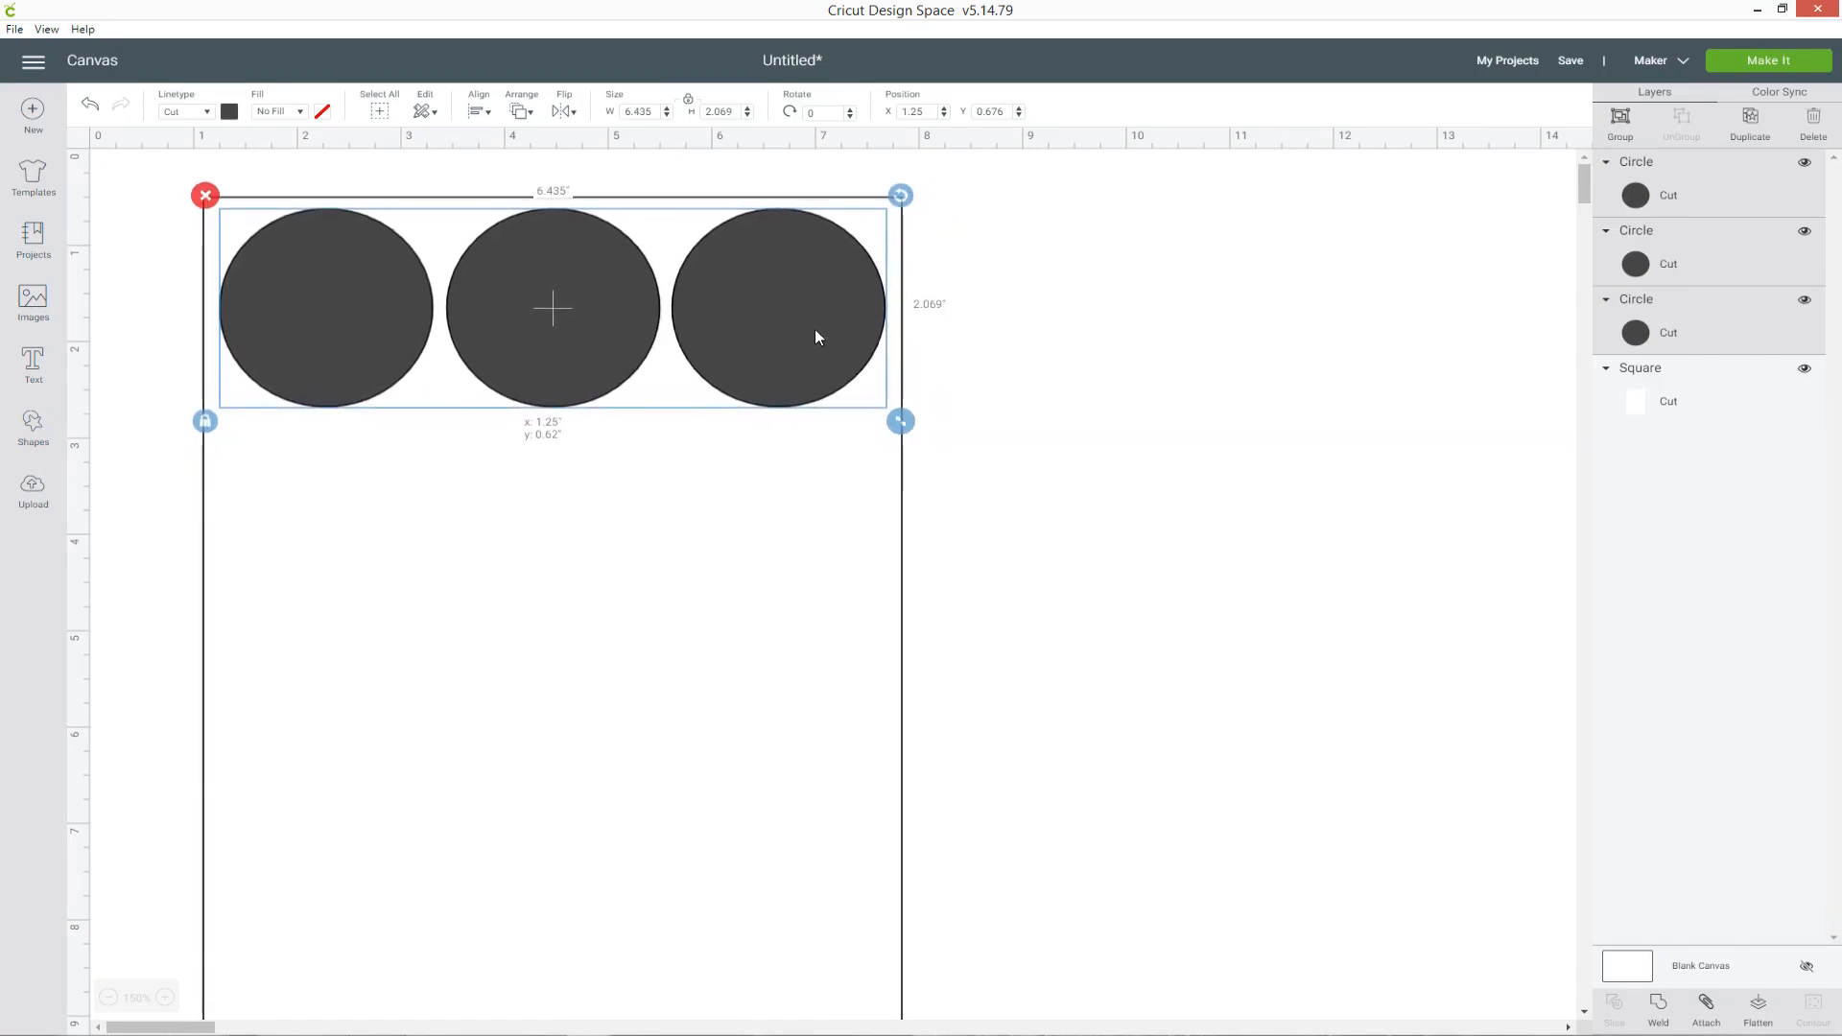
- Duplicate the row of three circles and place the copy directly beneath the first row
scroll(1449, 394, "down", 5)
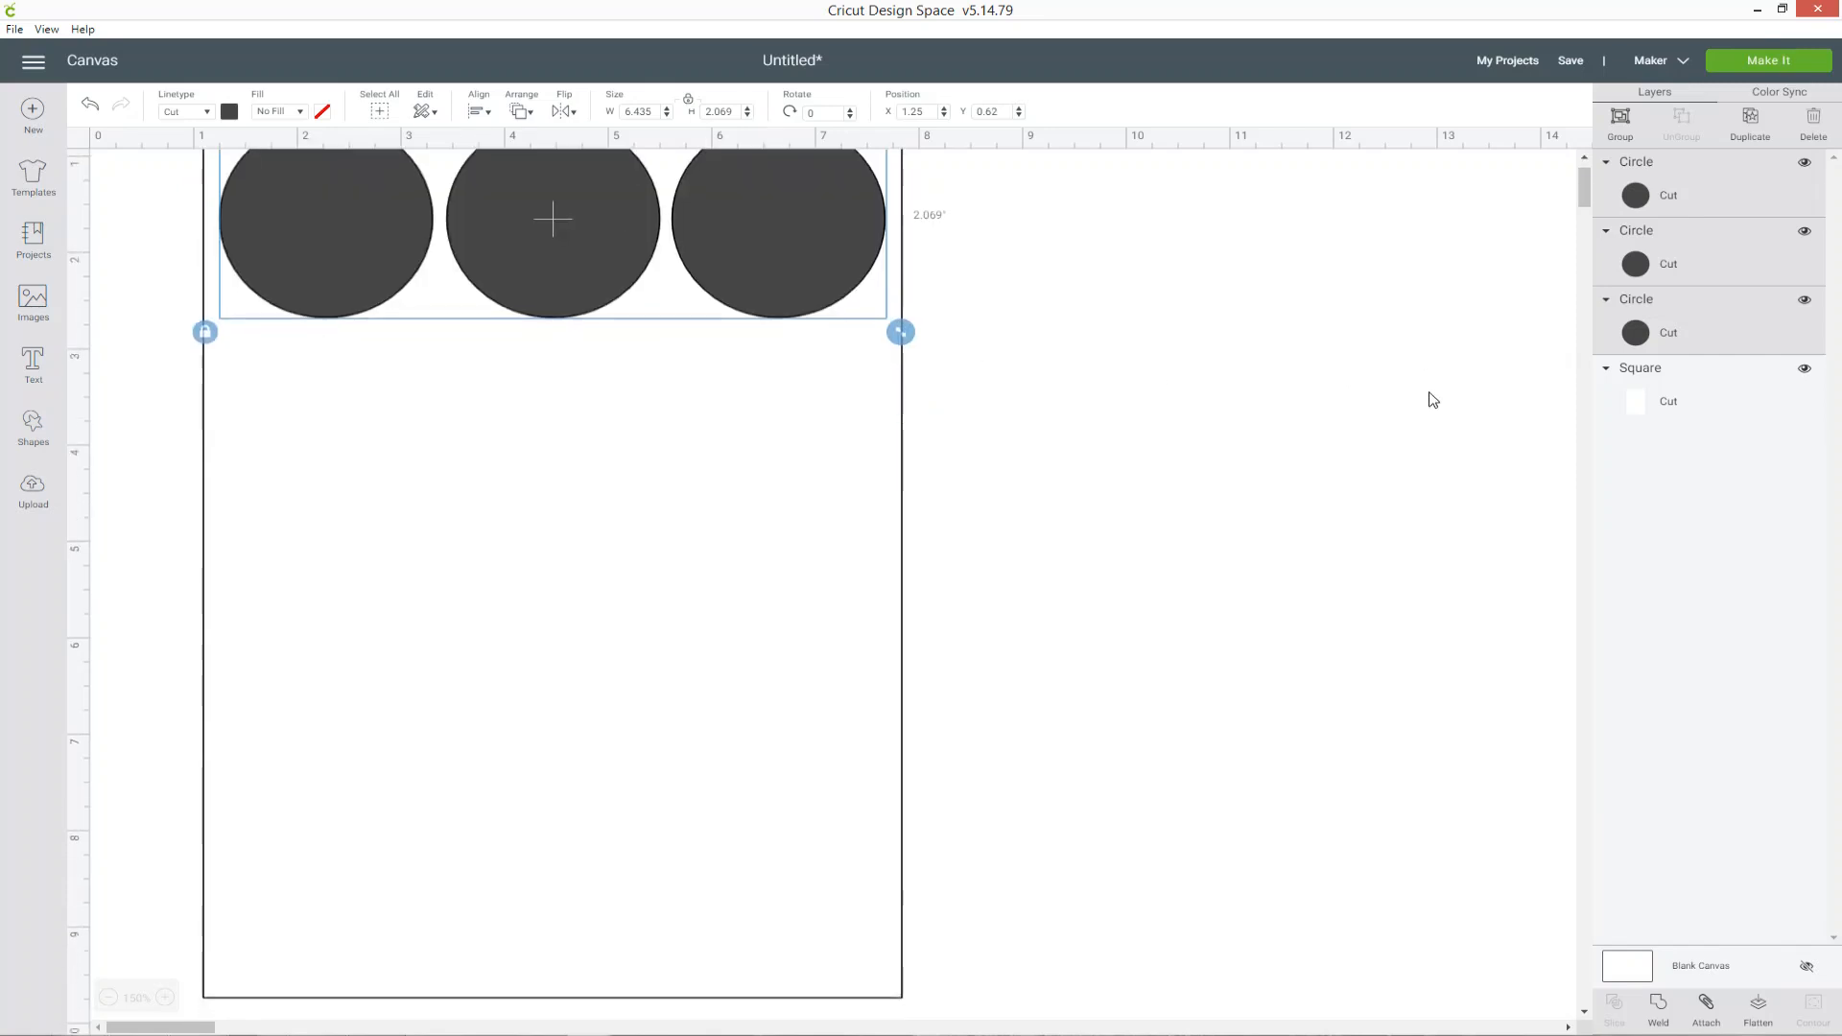
scroll(1314, 418, "up", 3)
right_click(785, 240)
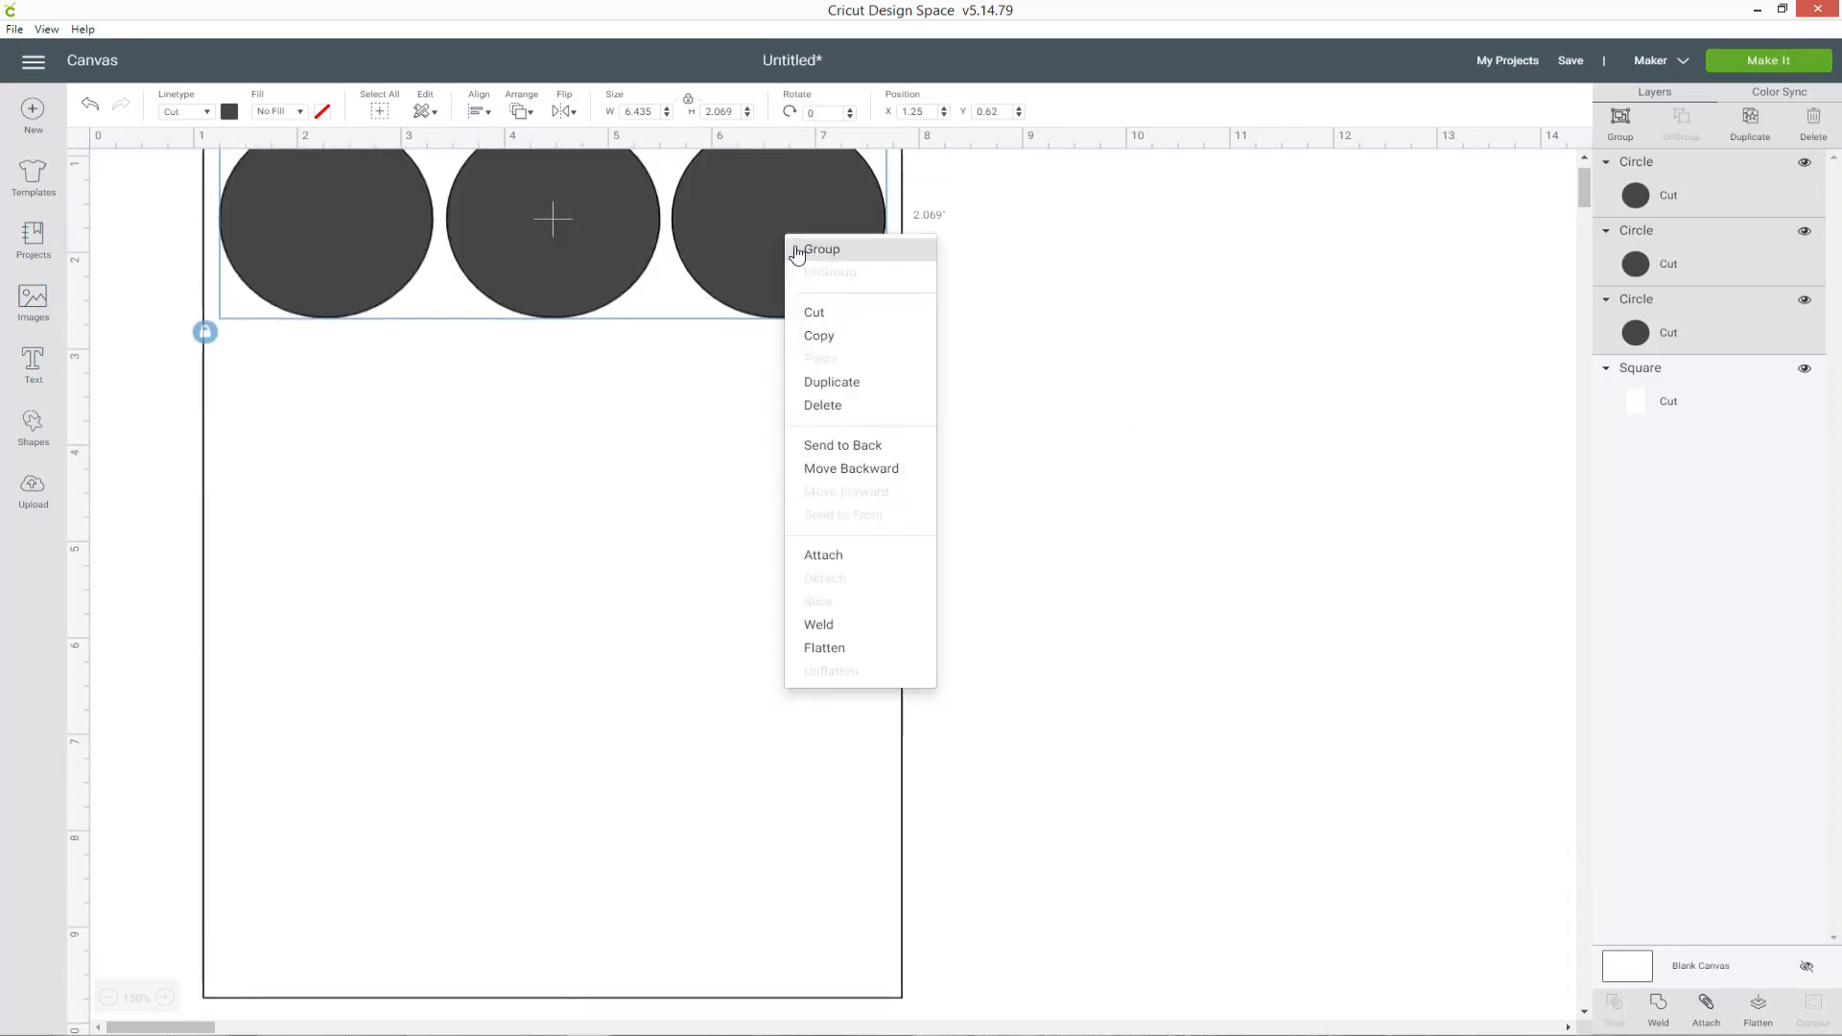
left_click(835, 379)
left_click_drag(809, 288, 764, 439)
key("ctrl+a")
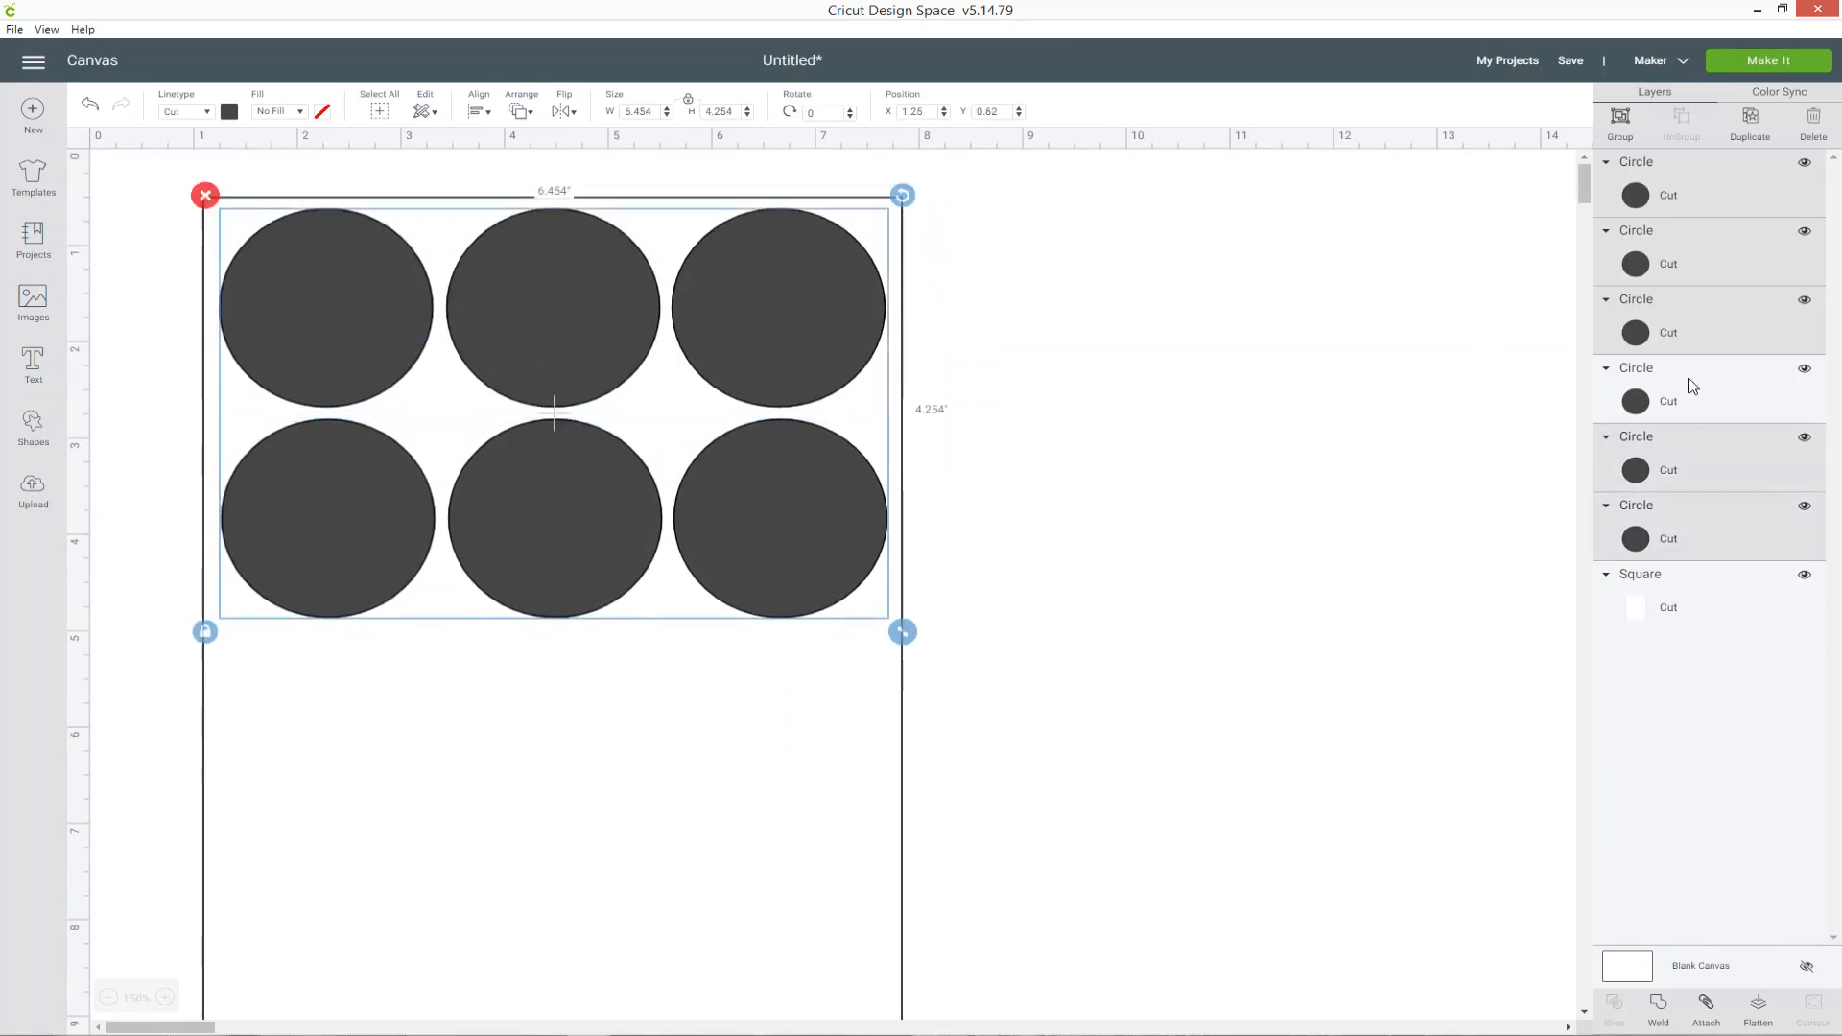
right_click(1710, 319)
left_click(1597, 451)
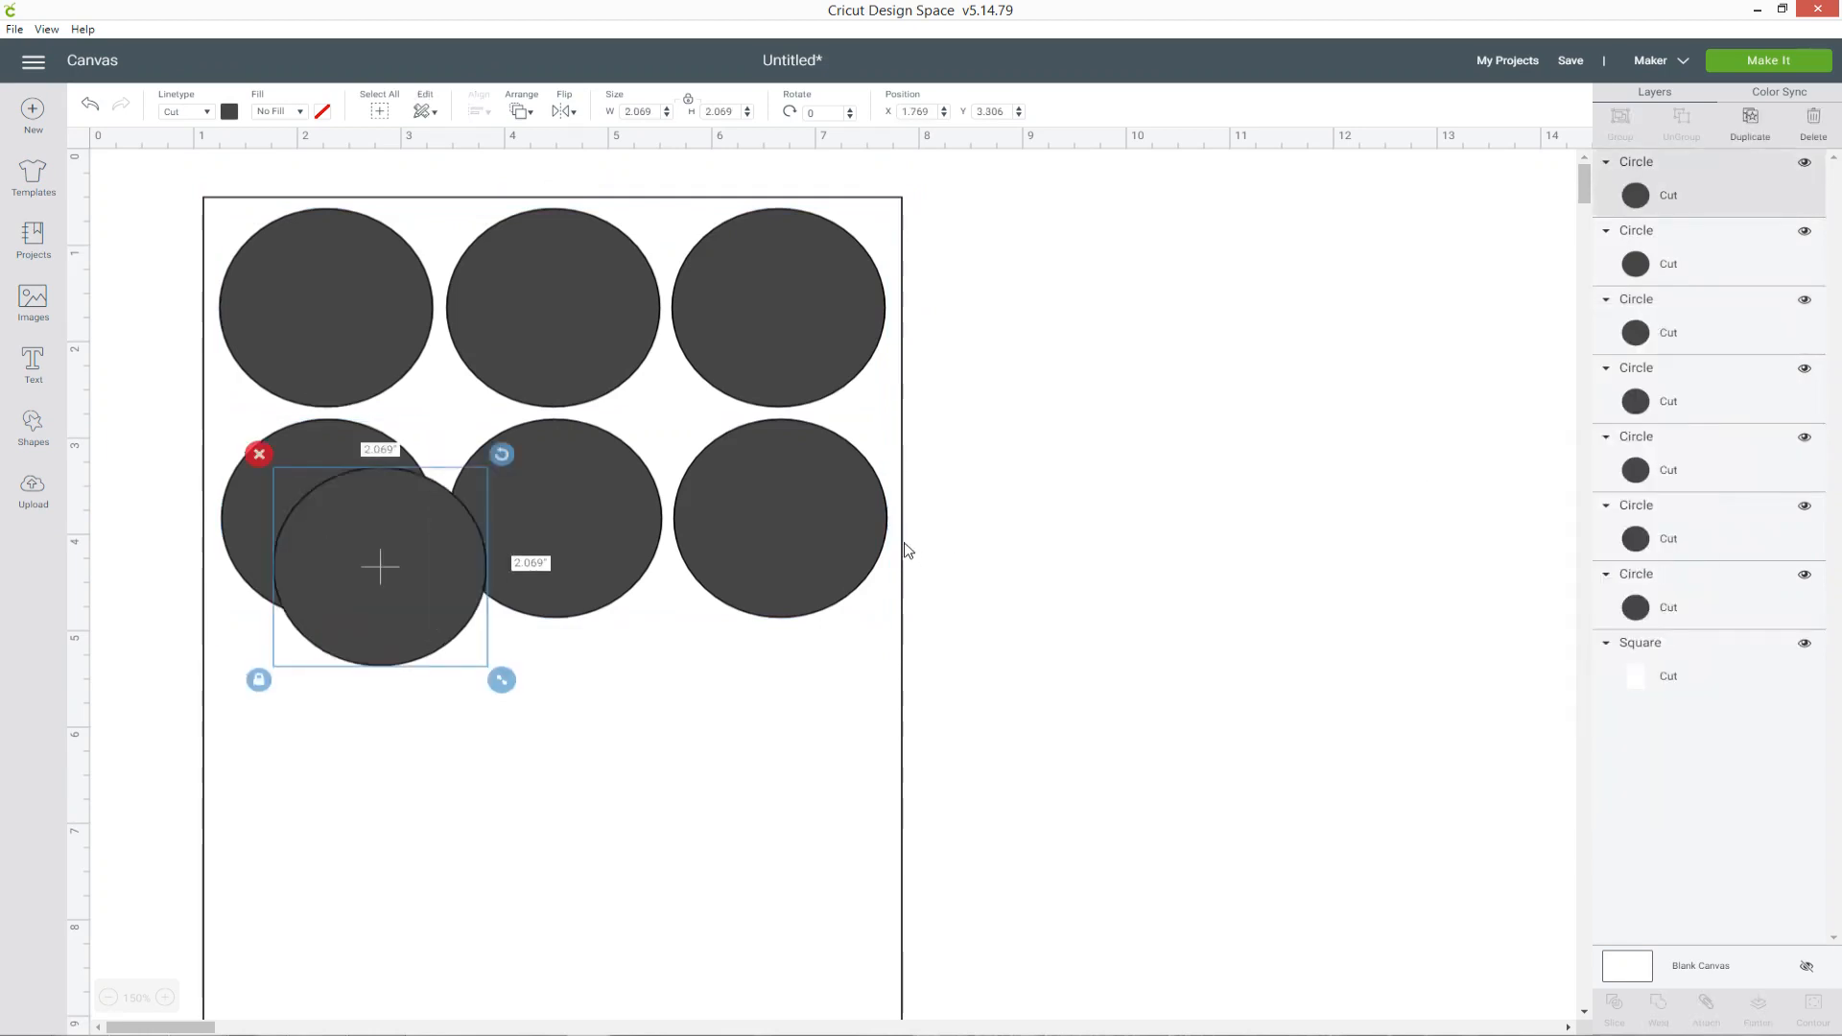
scroll(909, 547, "down", 3)
key("Delete")
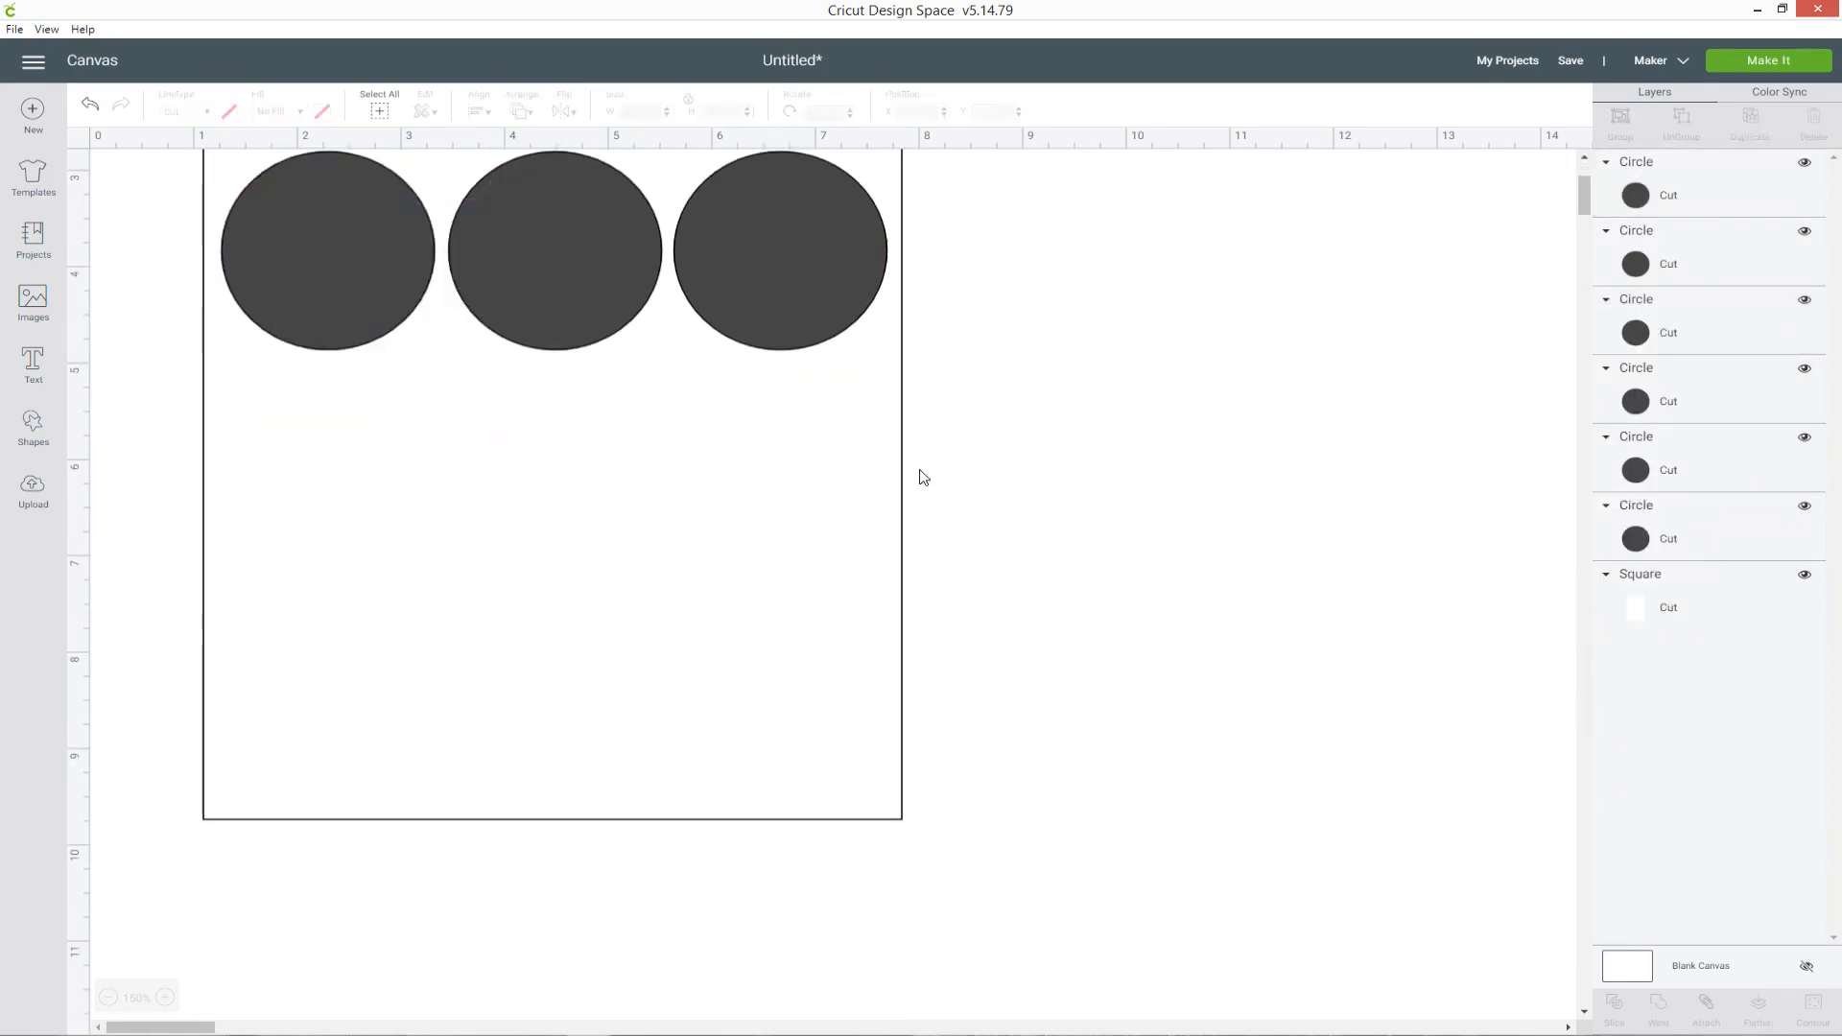
- Duplicate all six circles together and place the copies below as the third and fourth rows, at X 1.25, Y 5
left_click(1655, 204)
left_click(1685, 255, "shift")
left_click(1685, 336, "shift")
left_click(1685, 411, "shift")
left_click(1693, 460, "shift")
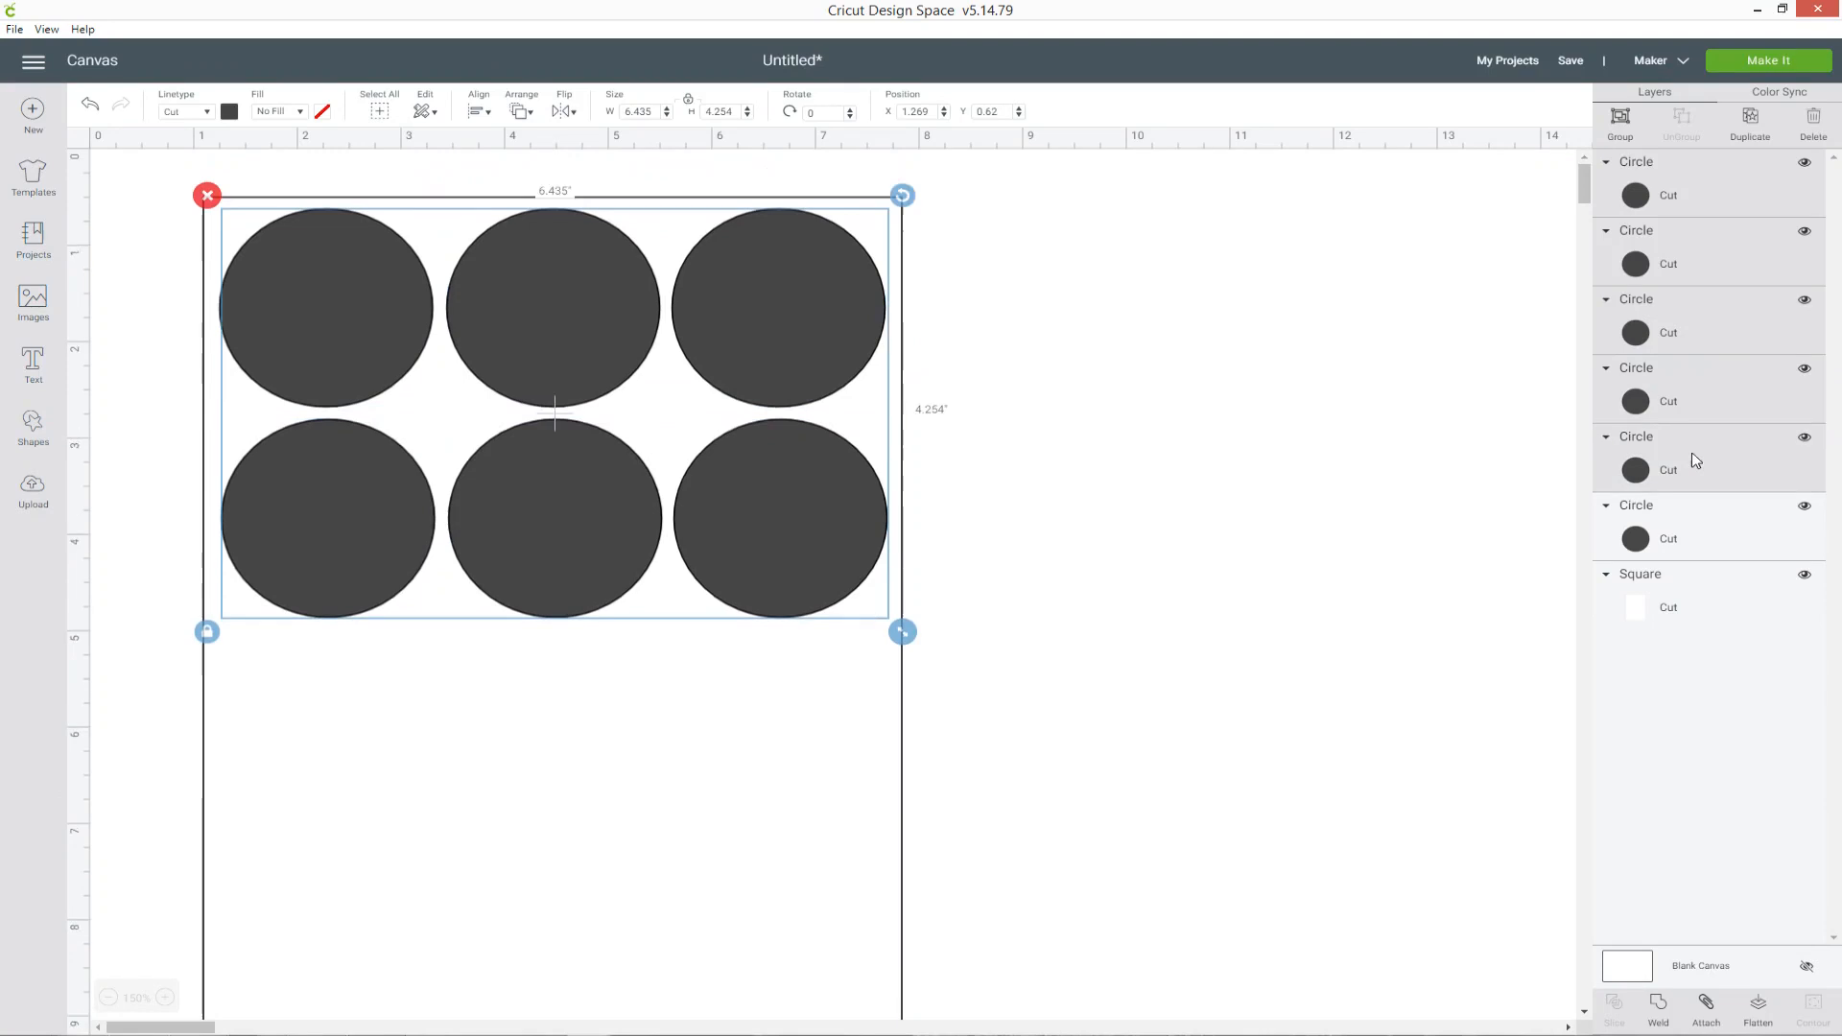
left_click(1660, 519, "shift")
right_click(776, 311)
left_click(841, 463)
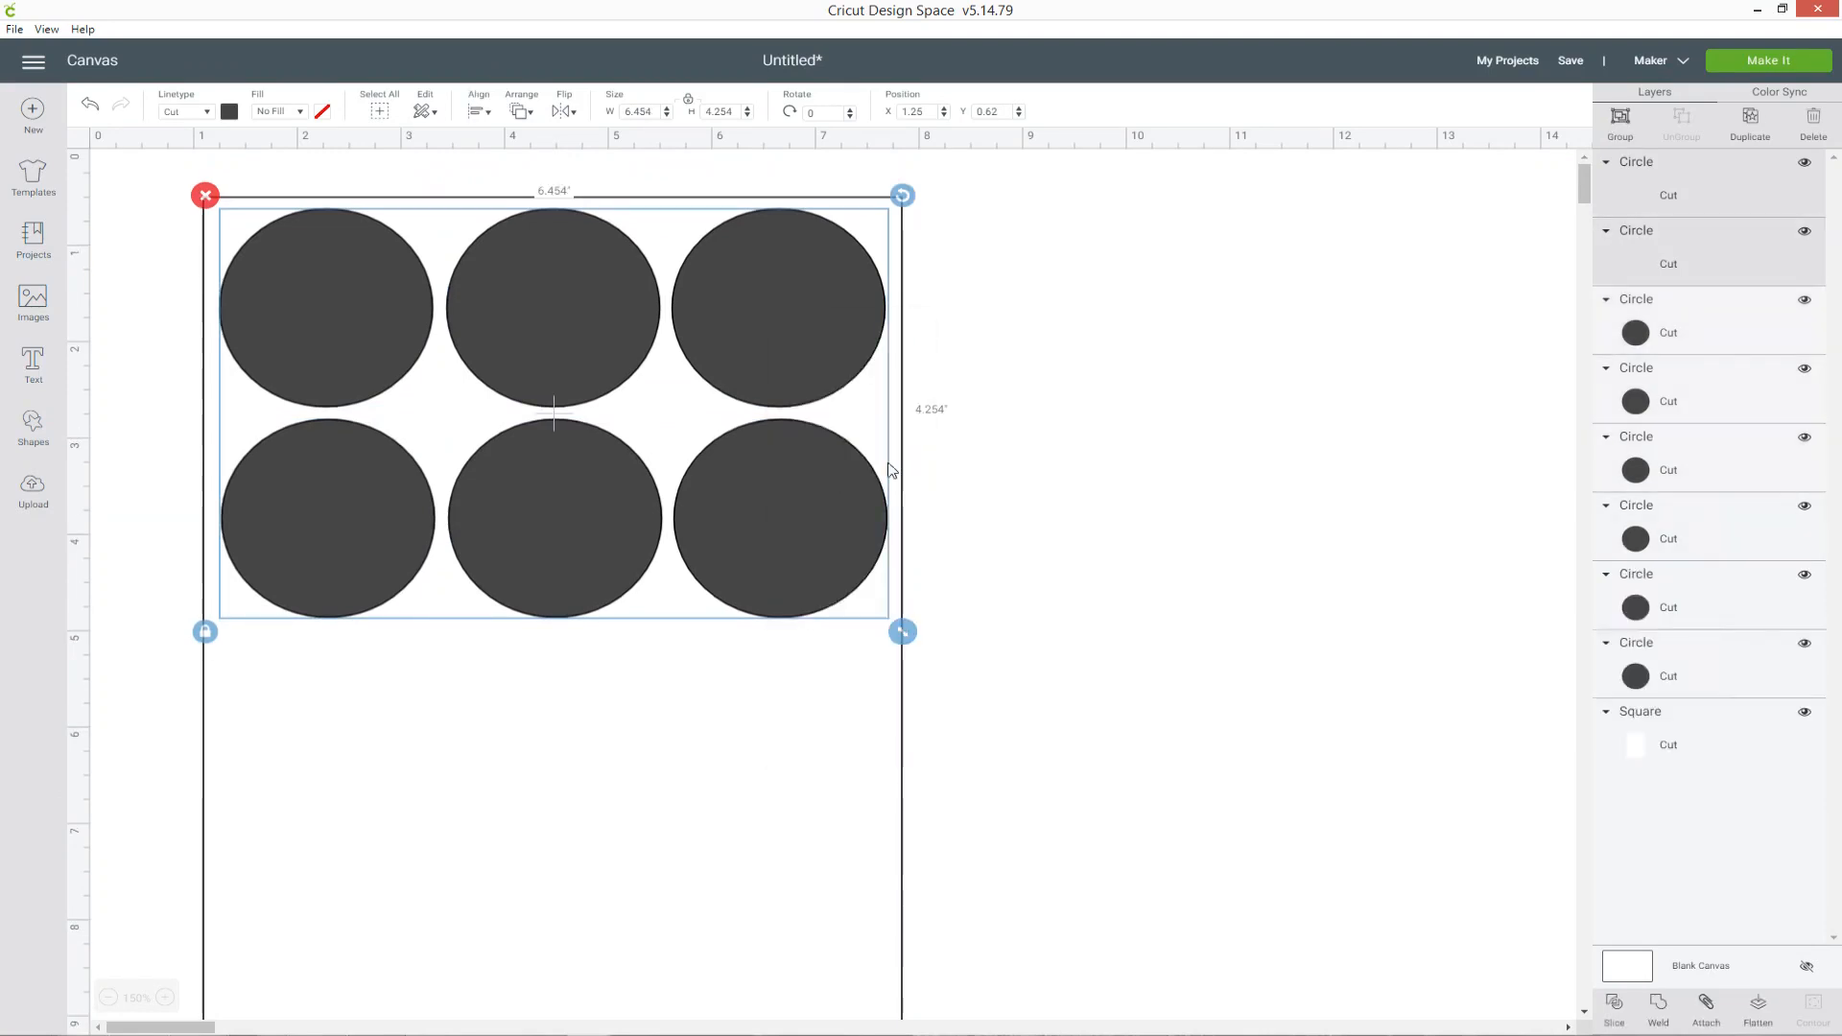
left_click_drag(868, 446, 831, 715)
scroll(1064, 696, "down", 2)
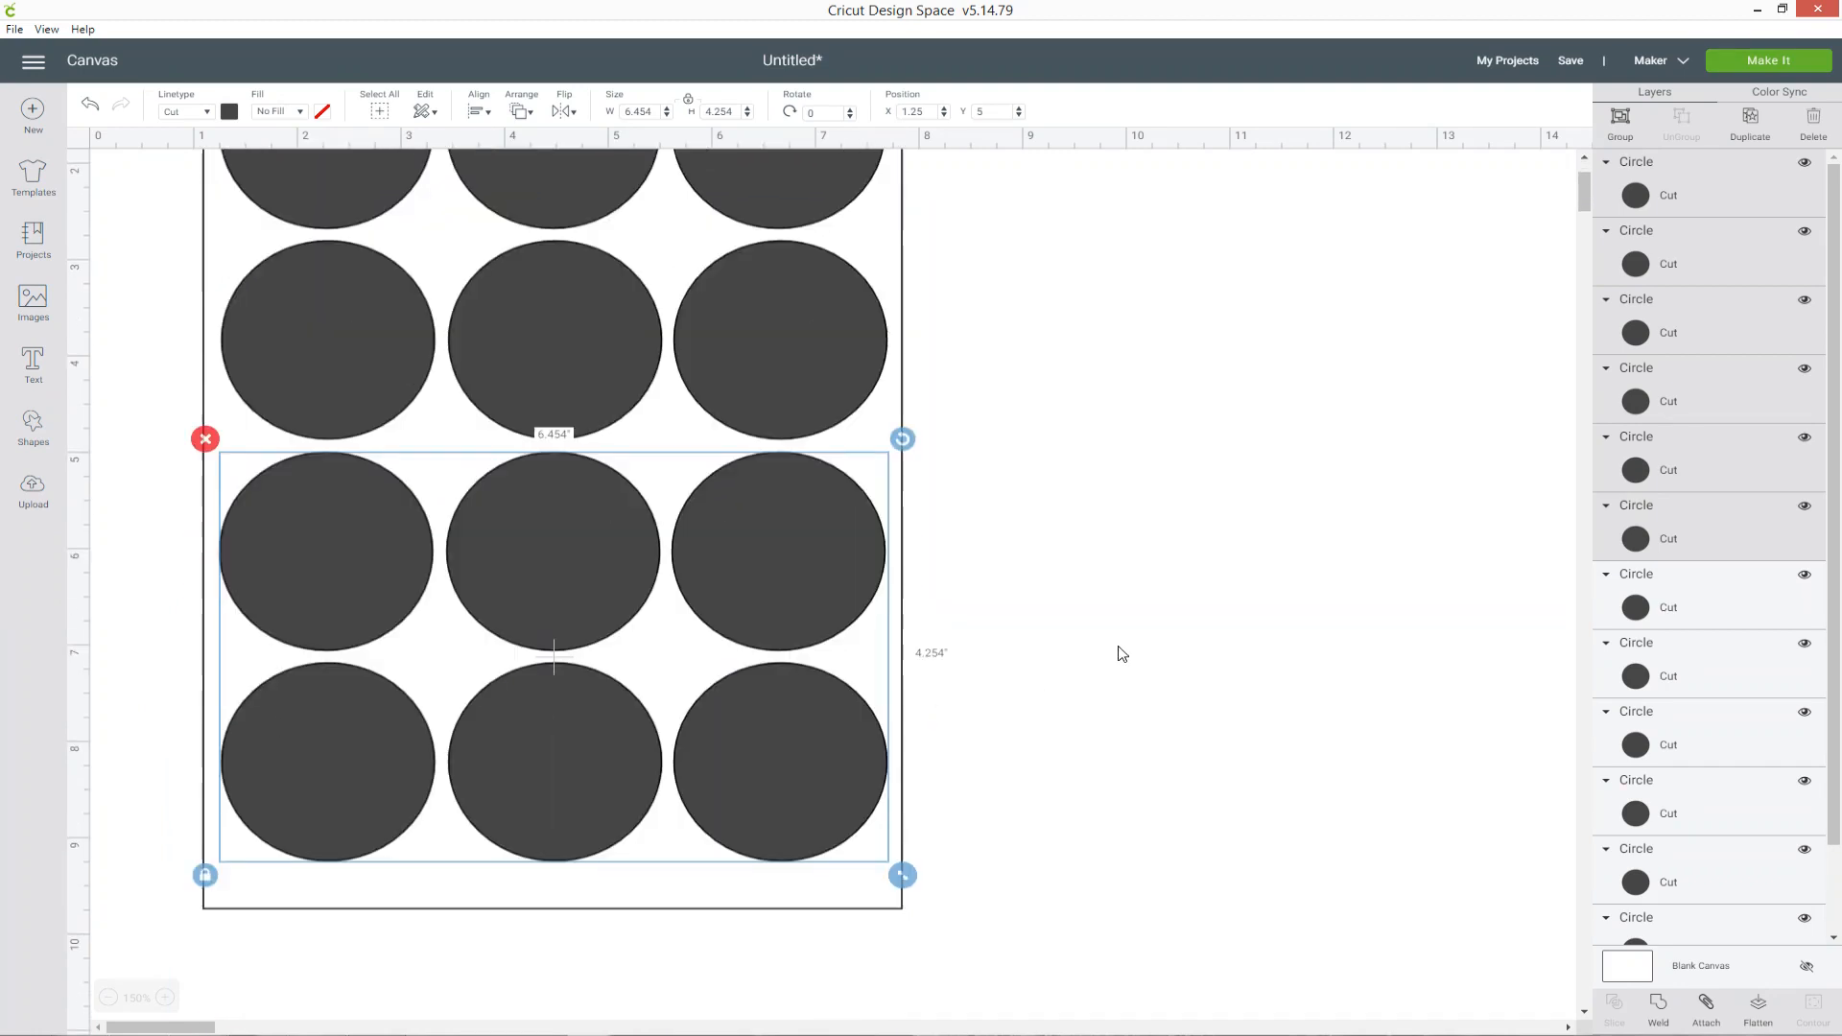
left_click(1108, 648)
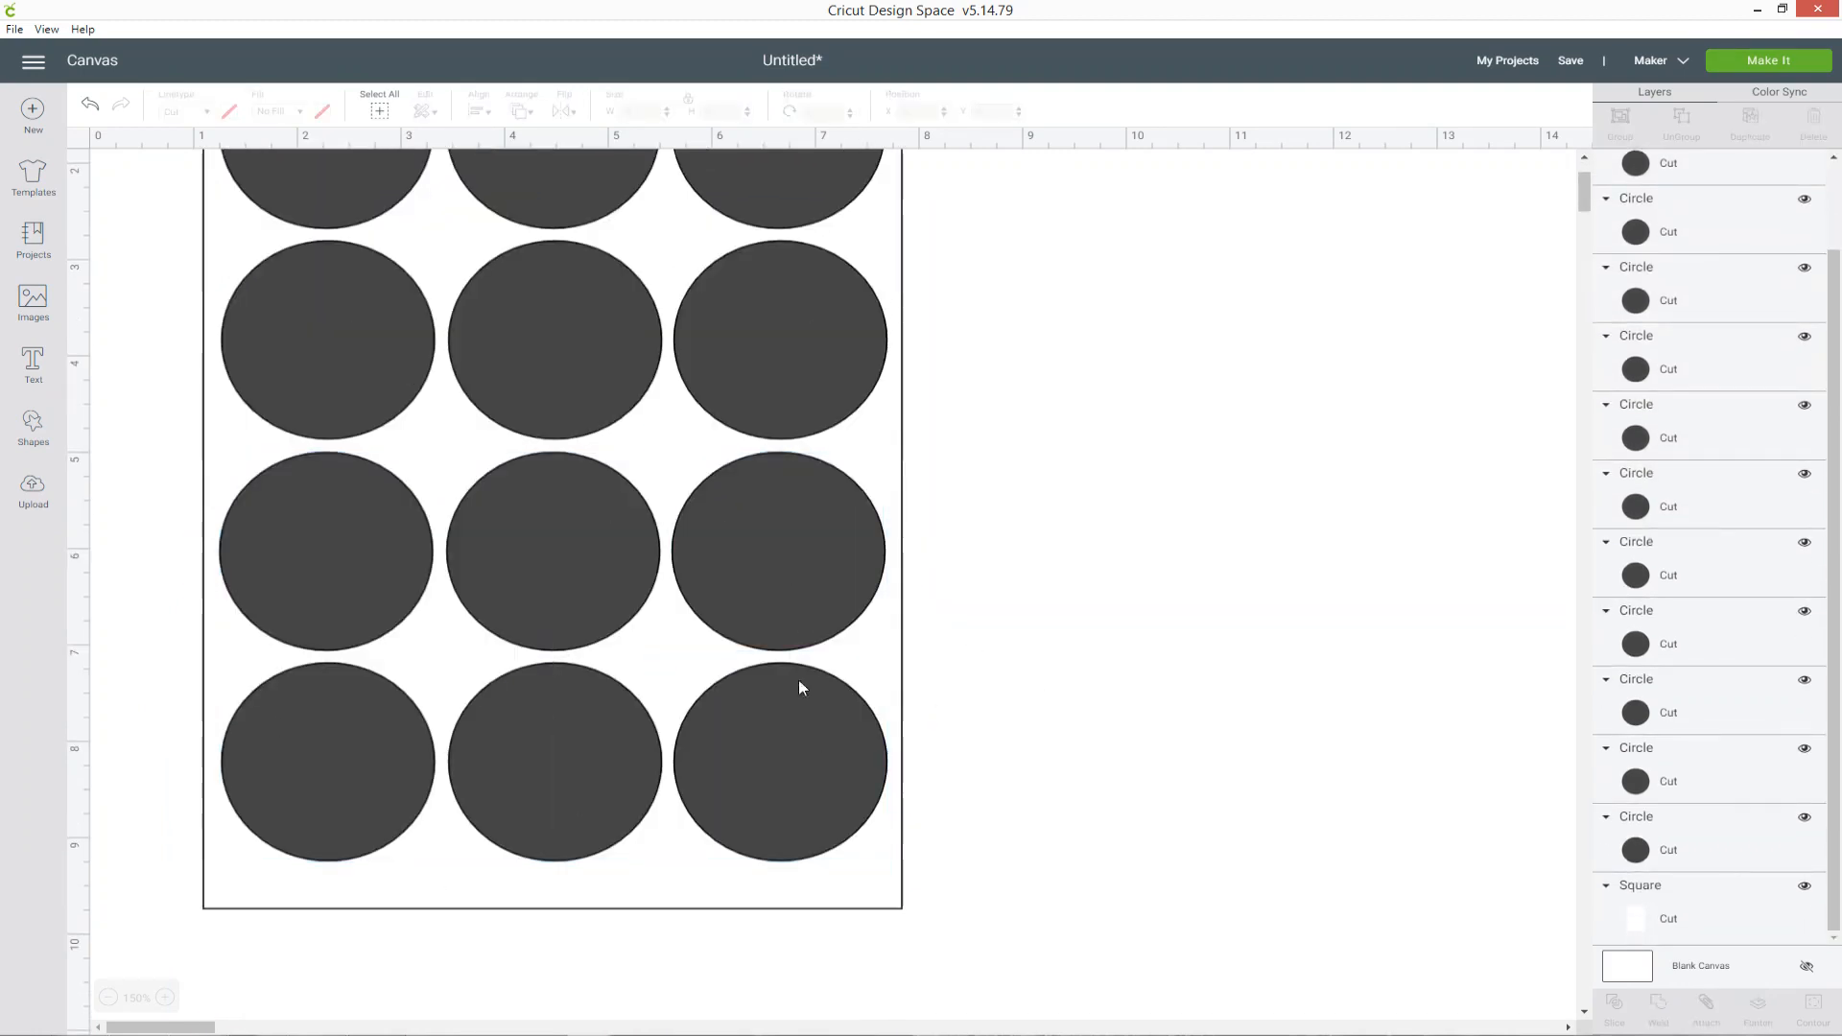
- Change the cut colour of the first circle in the top row to orange
scroll(1084, 347, "up", 2)
scroll(1160, 395, "down", 1)
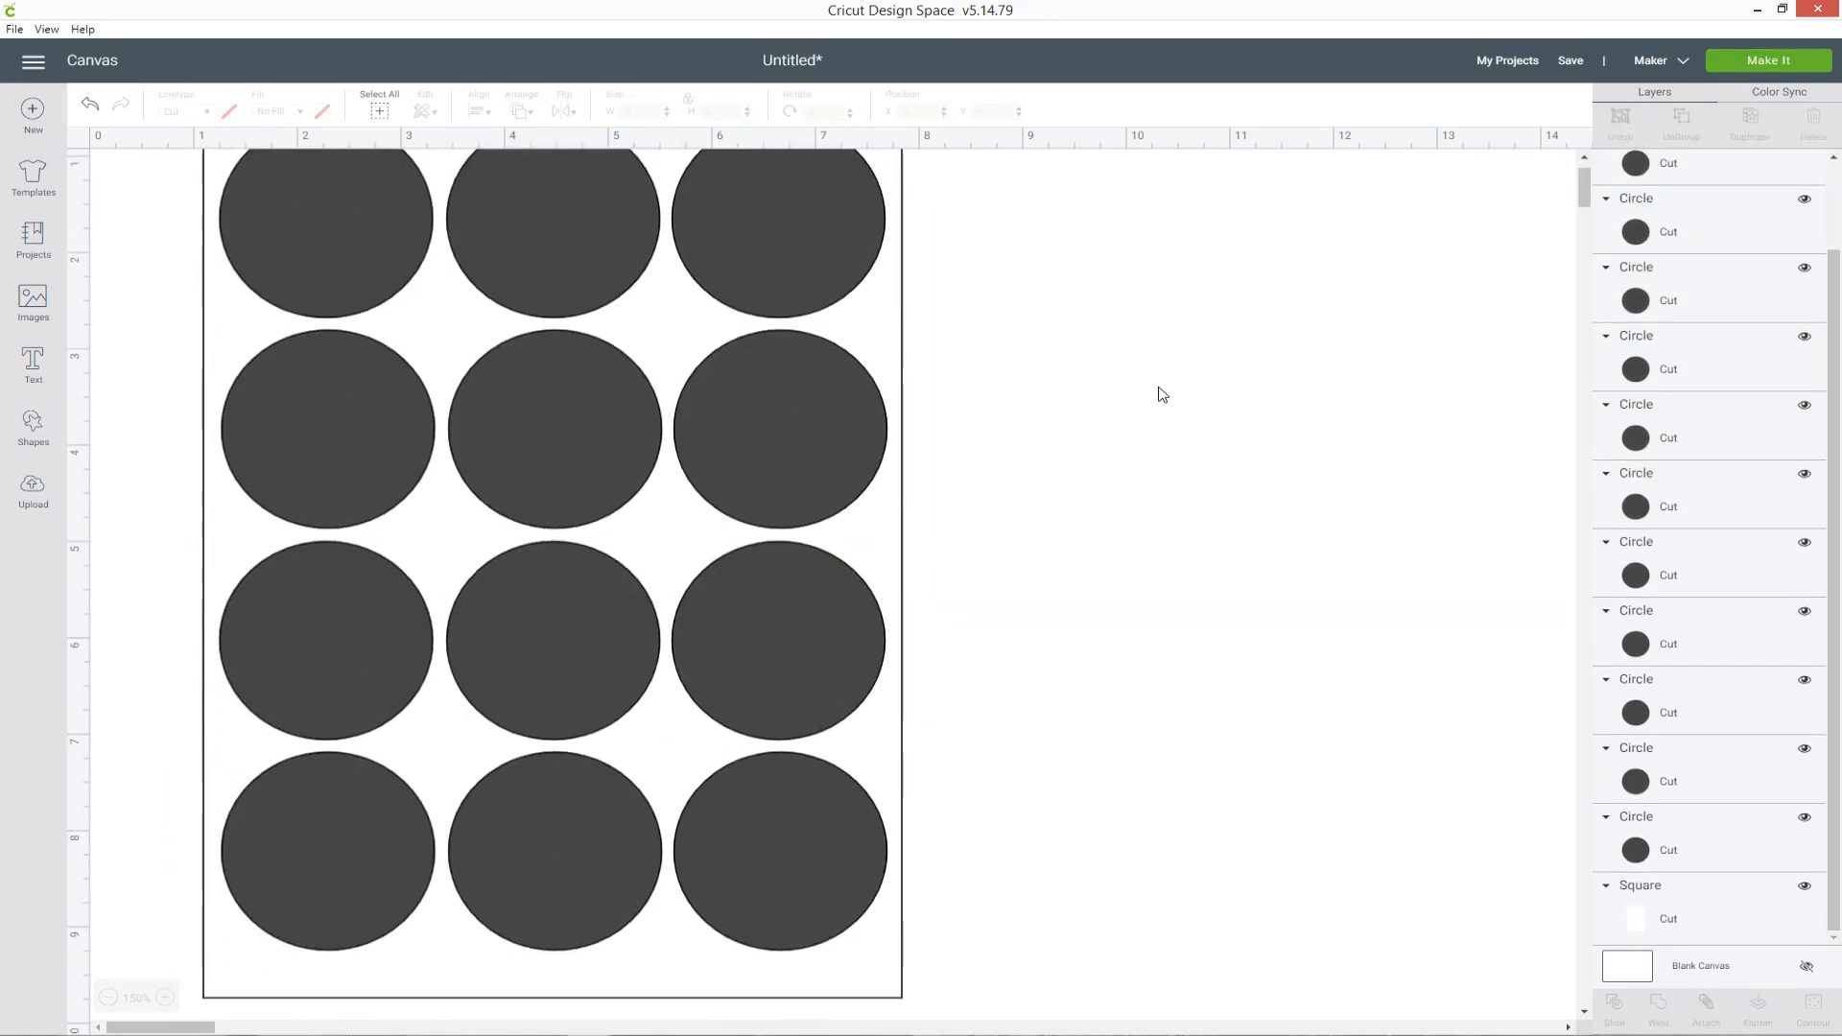
scroll(992, 475, "up", 1)
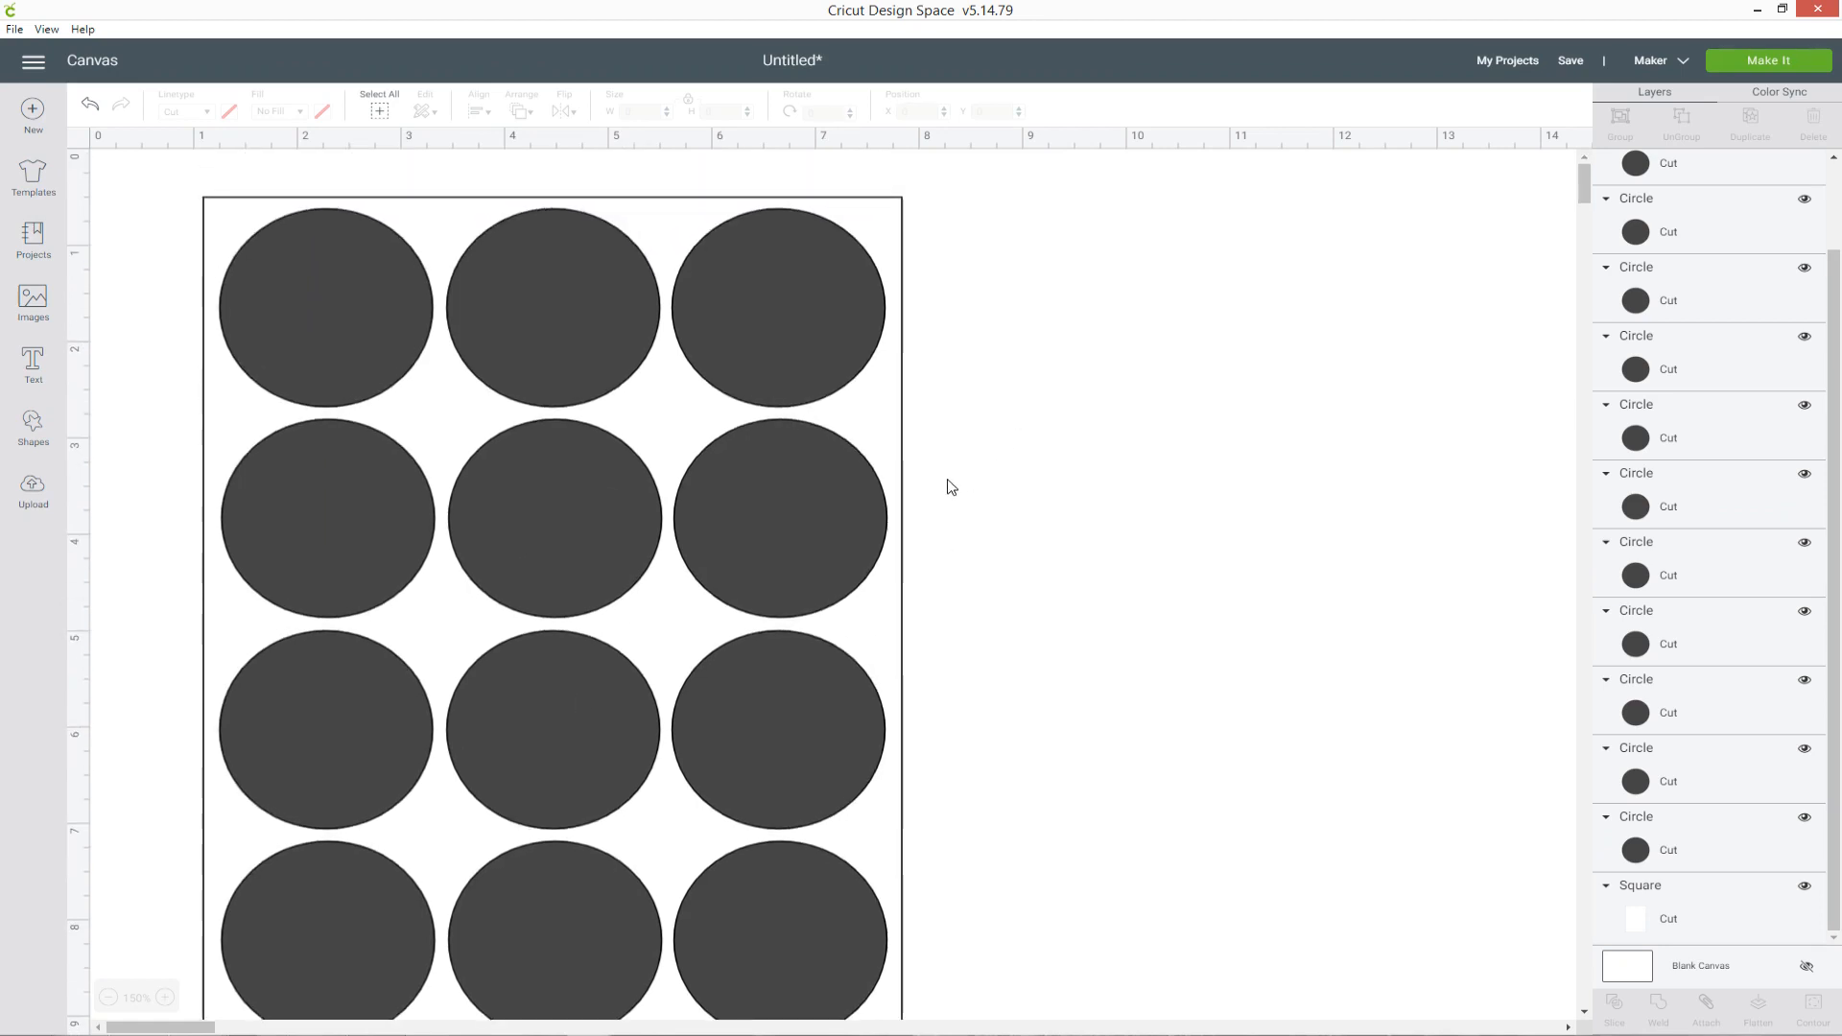
scroll(1751, 378, "up", 2)
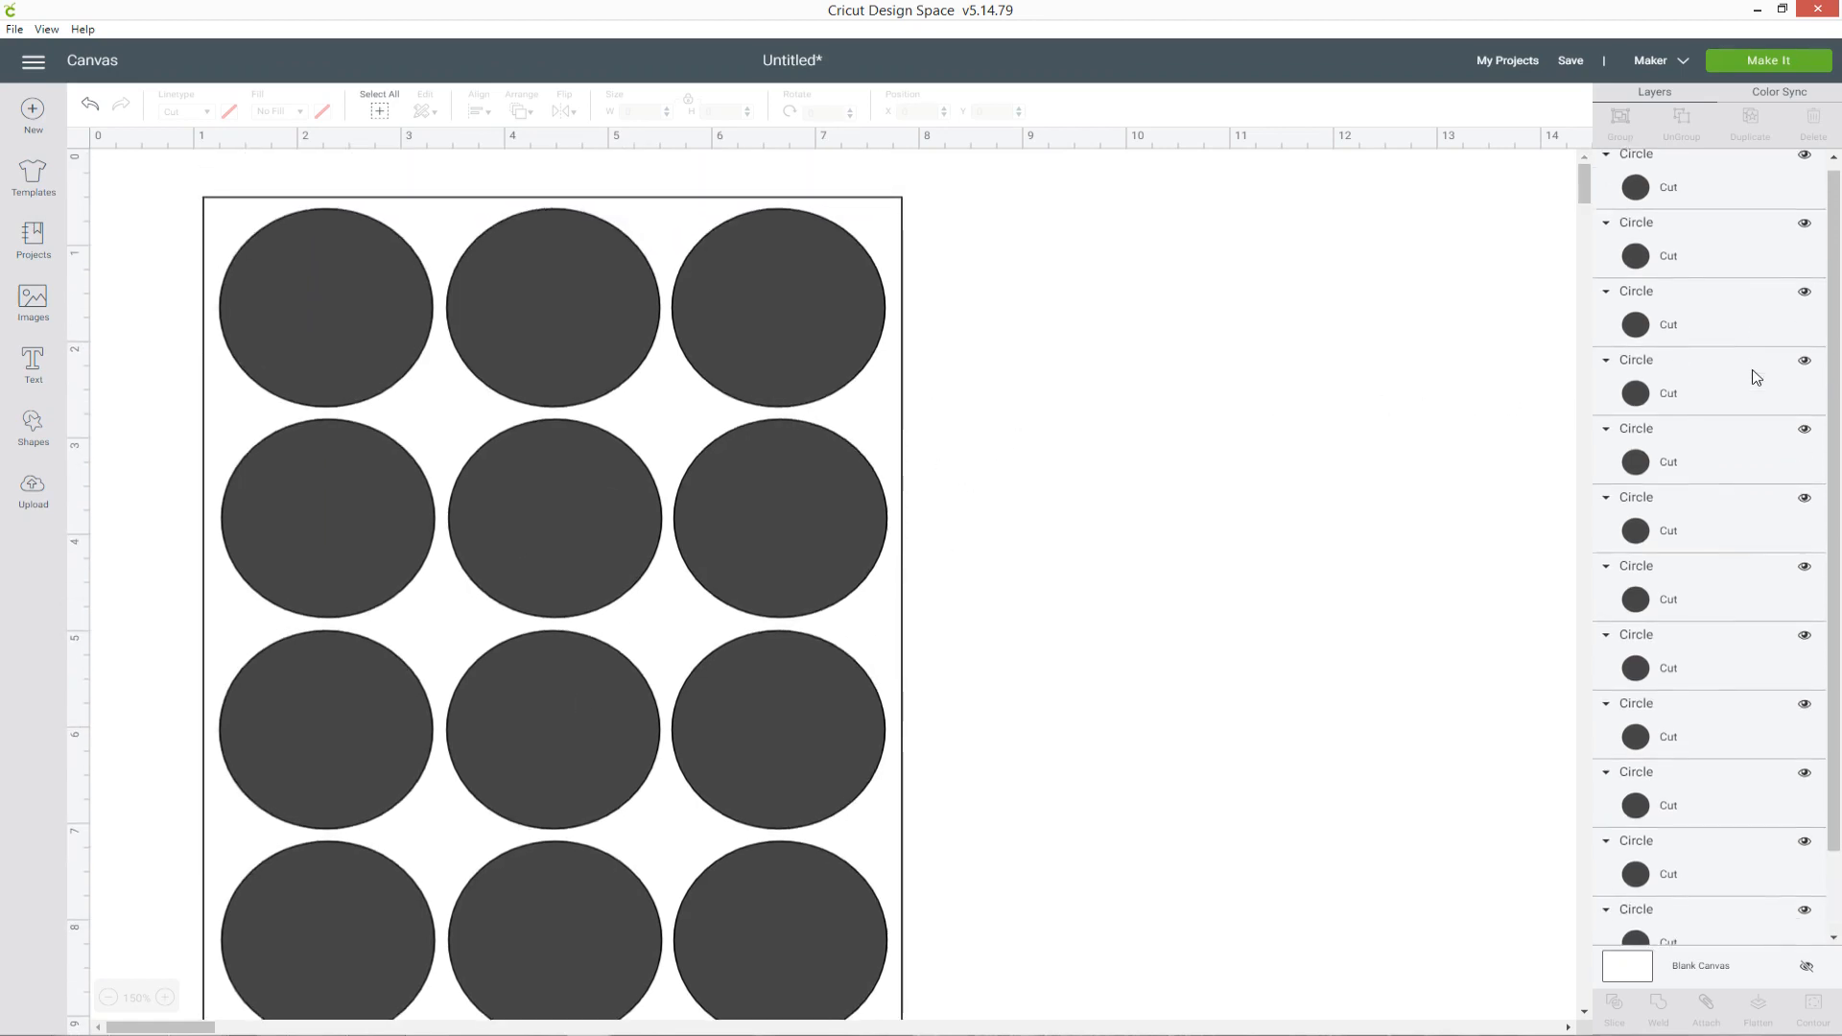
left_click(408, 278)
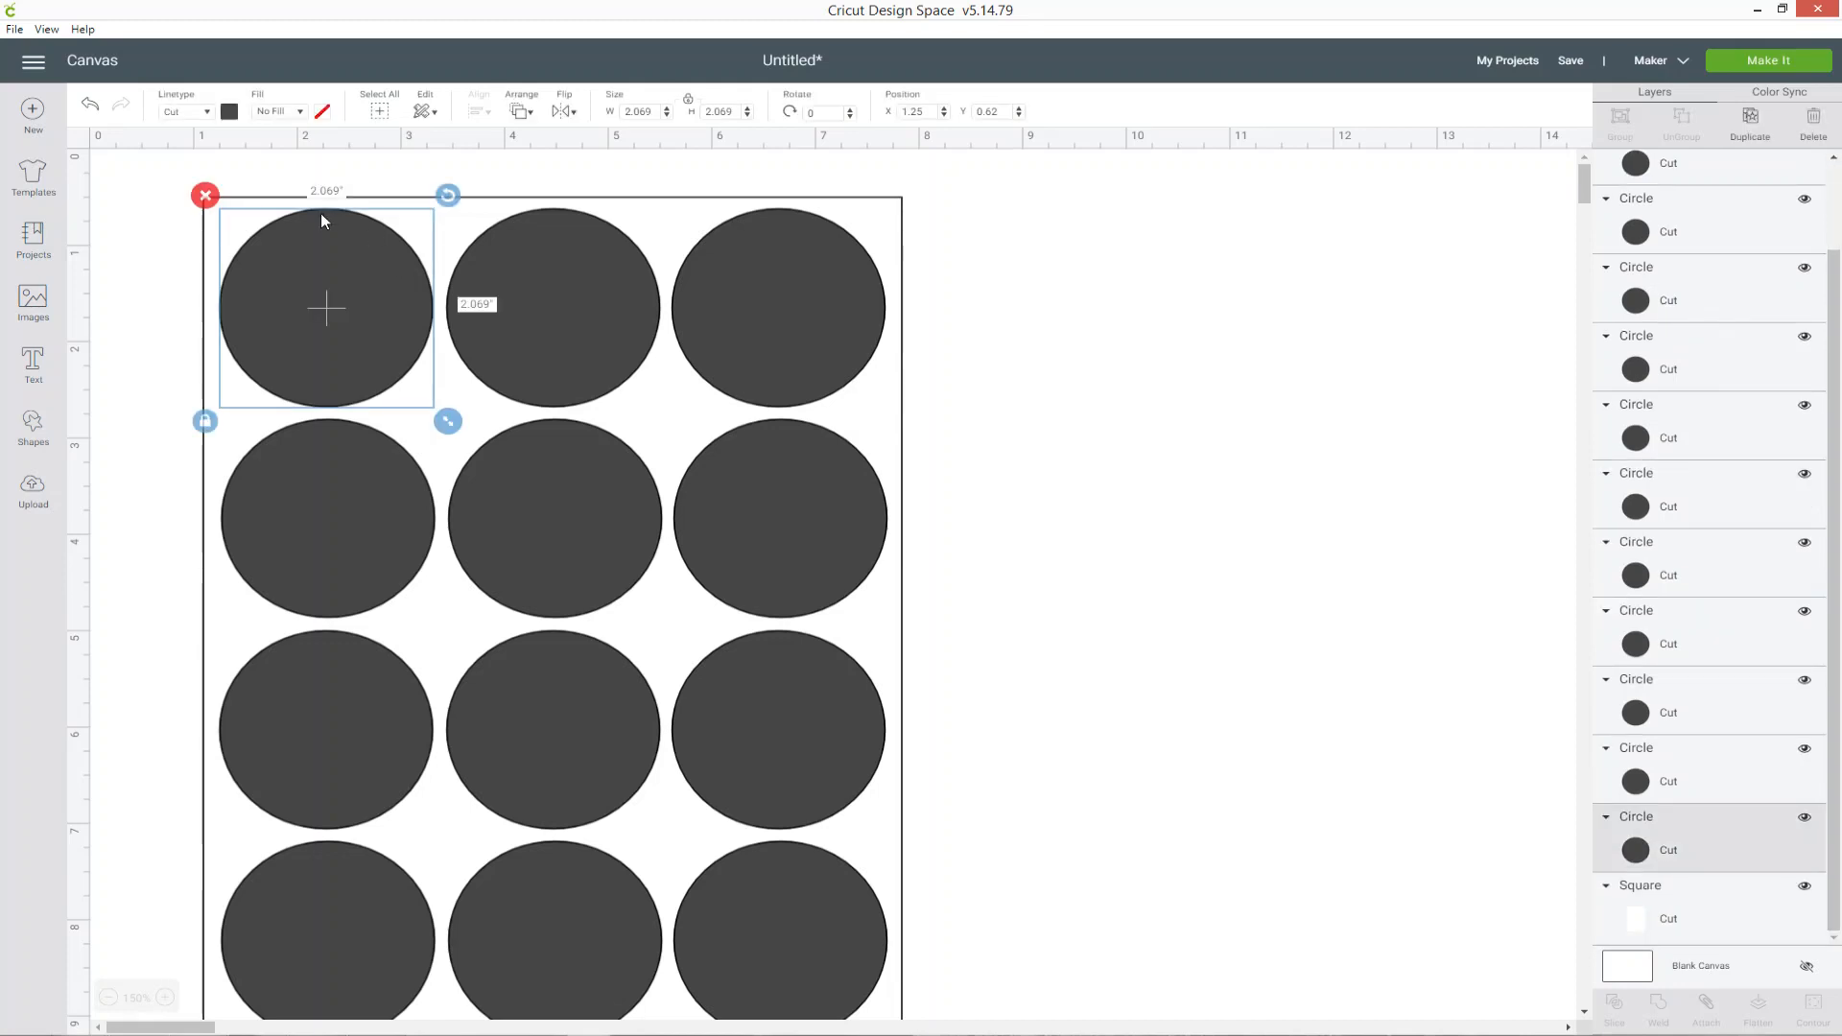
left_click(229, 114)
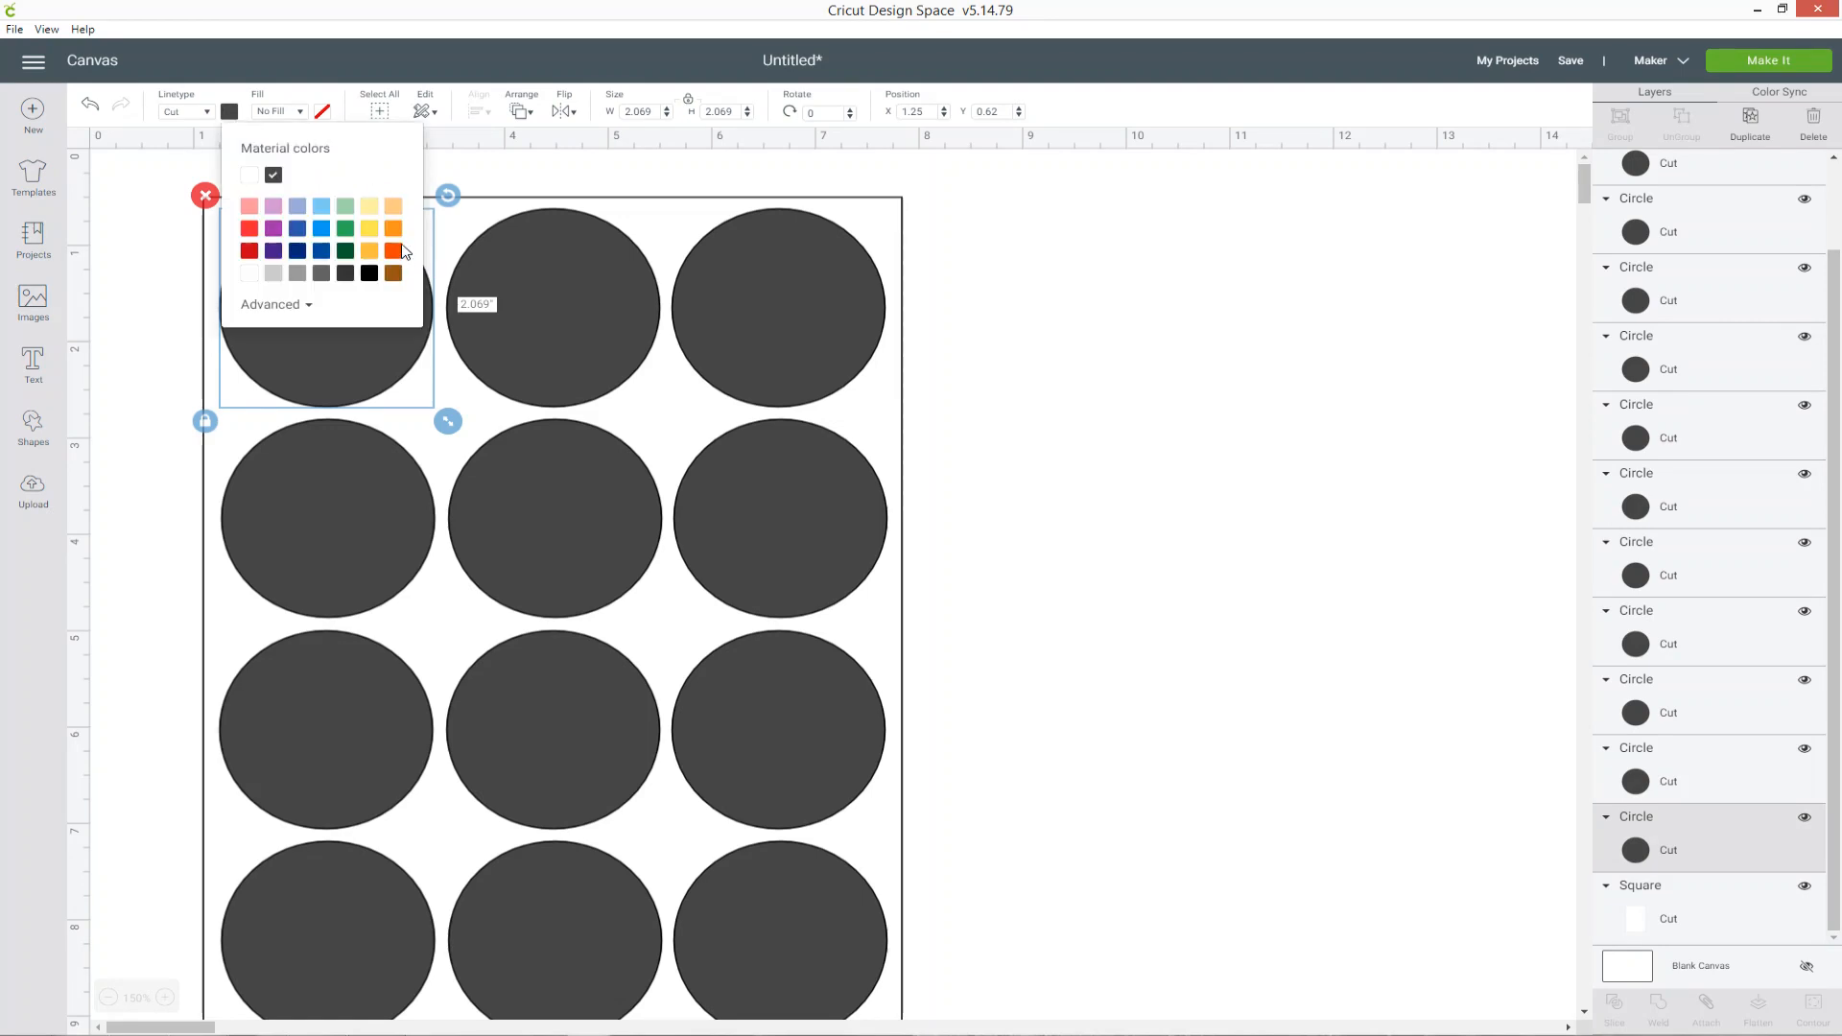
left_click(394, 238)
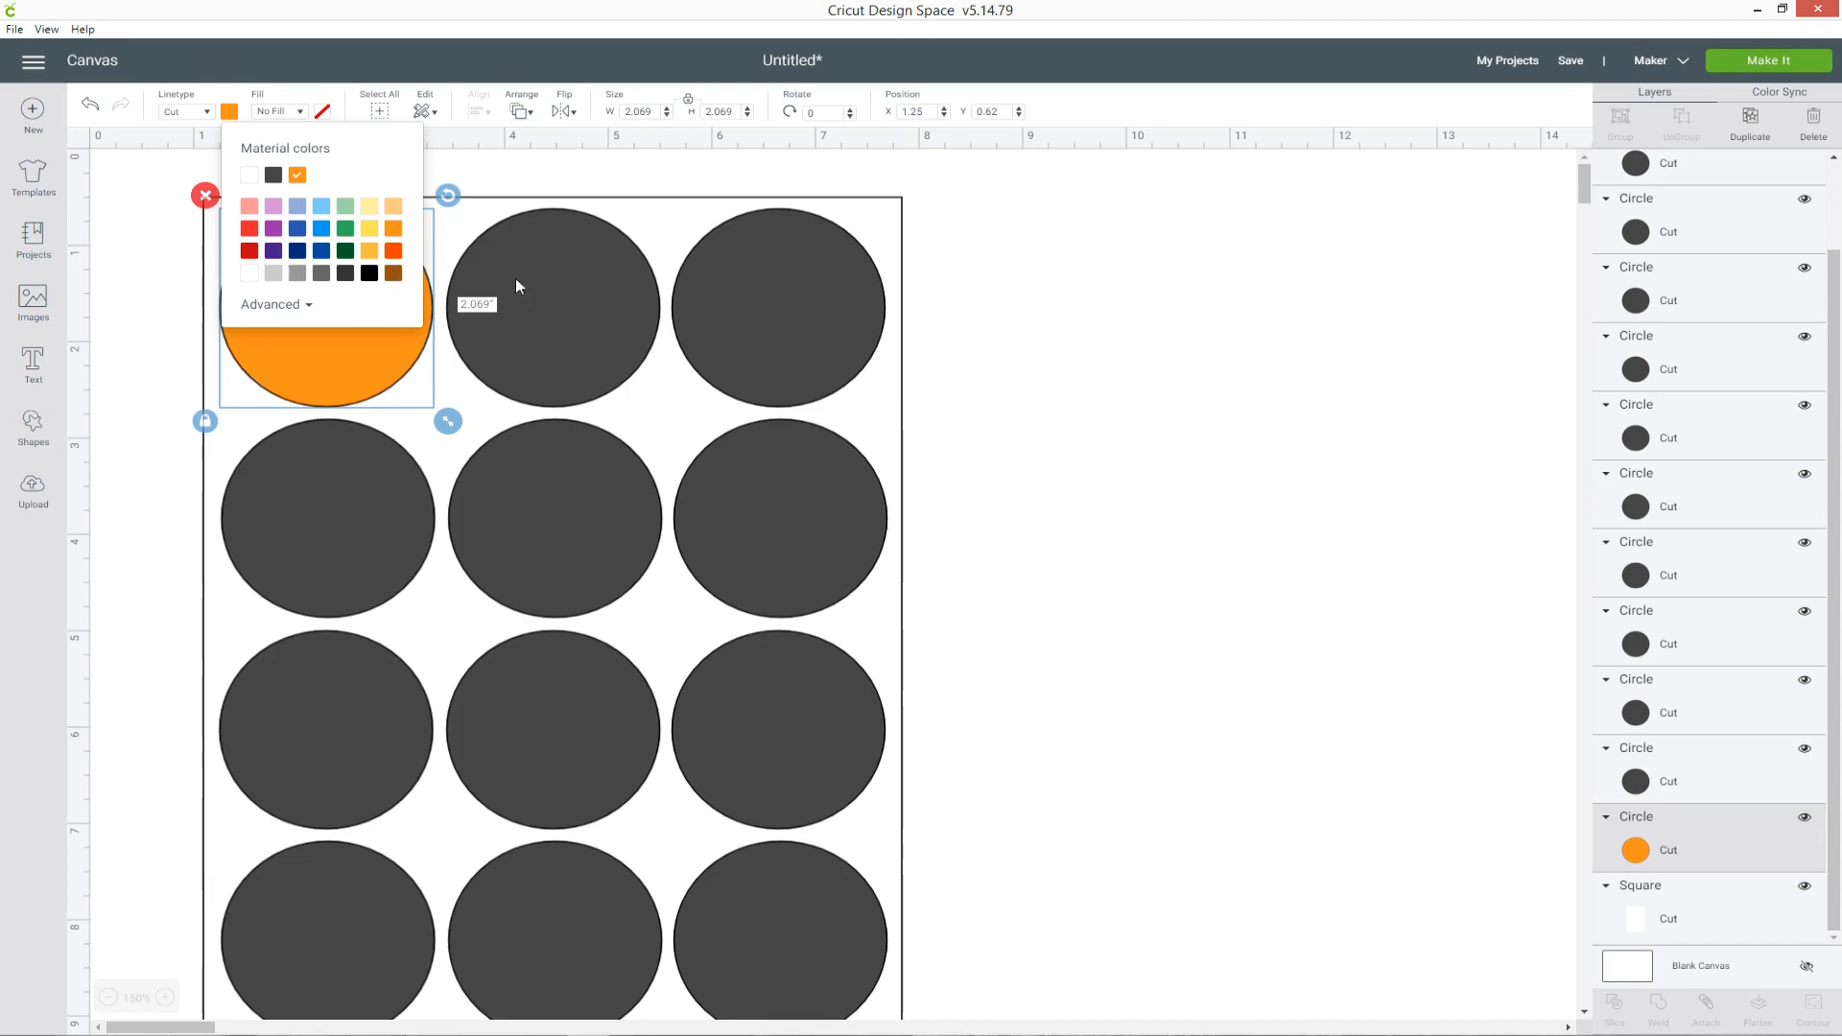
- Recolour the middle circle of the top row with the custom blue #4891de
left_click(527, 282)
left_click(229, 113)
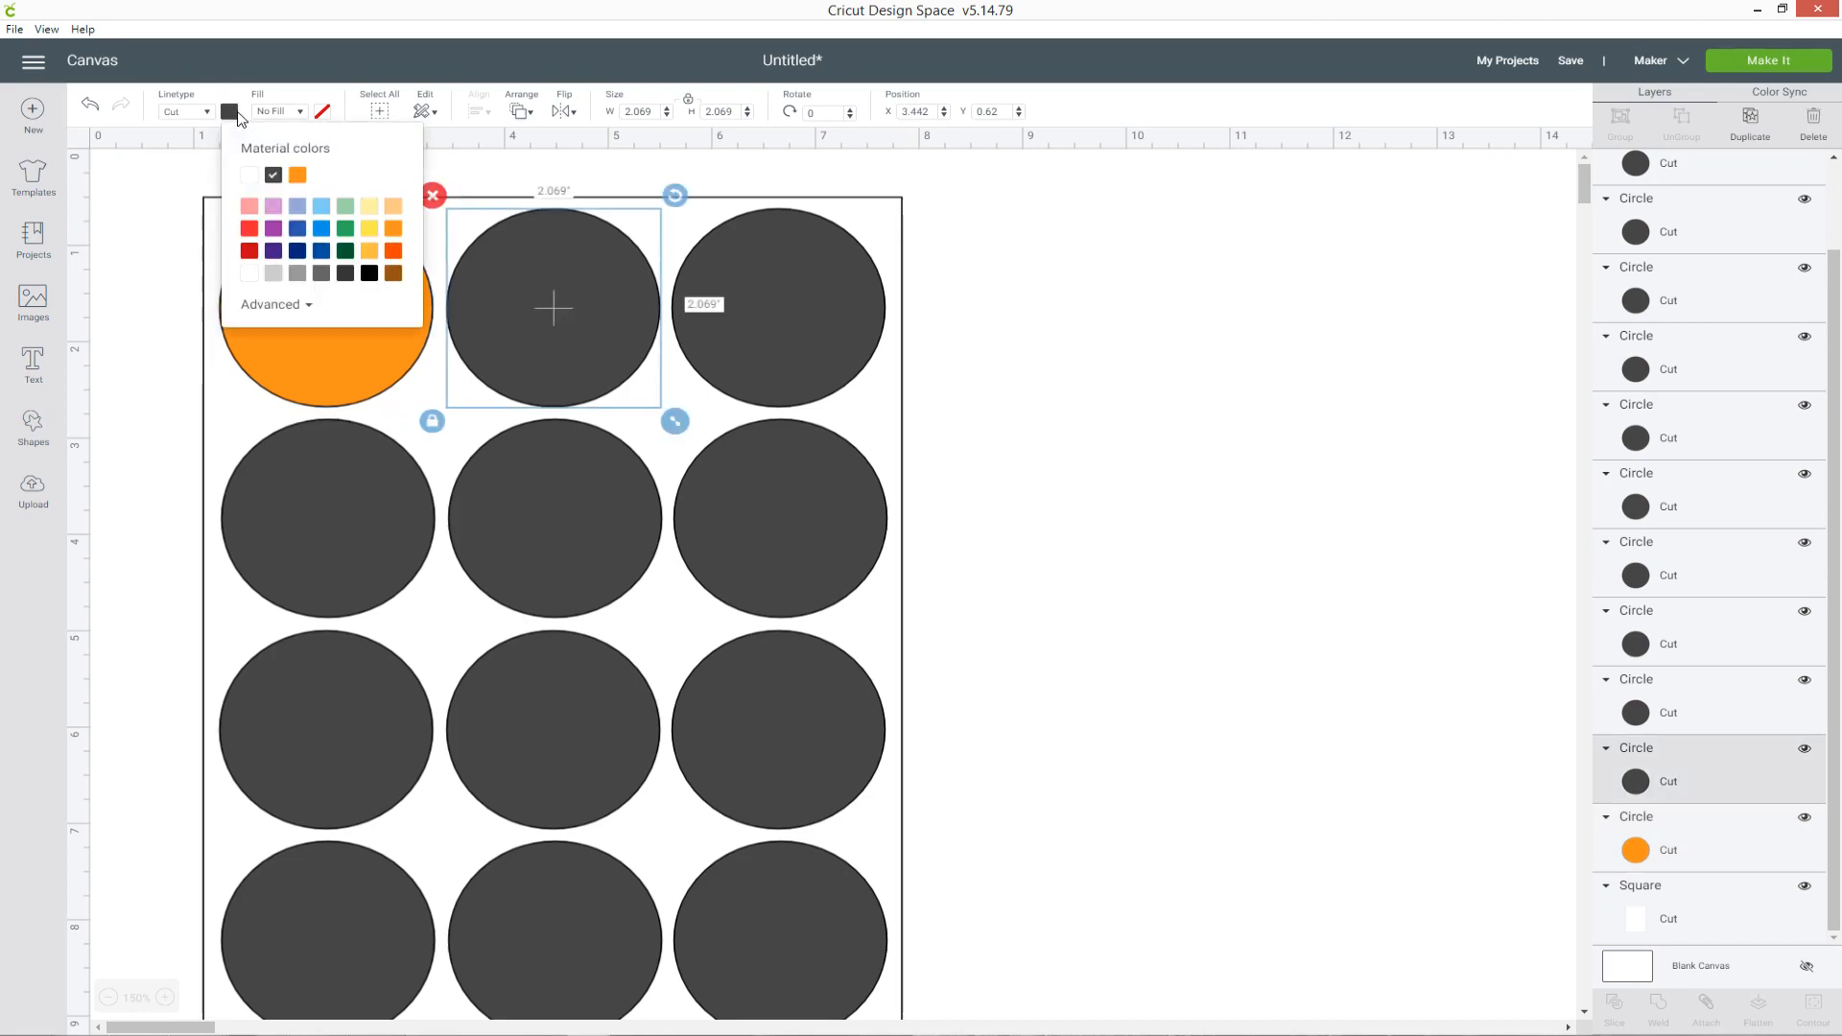
left_click(292, 307)
left_click(373, 332)
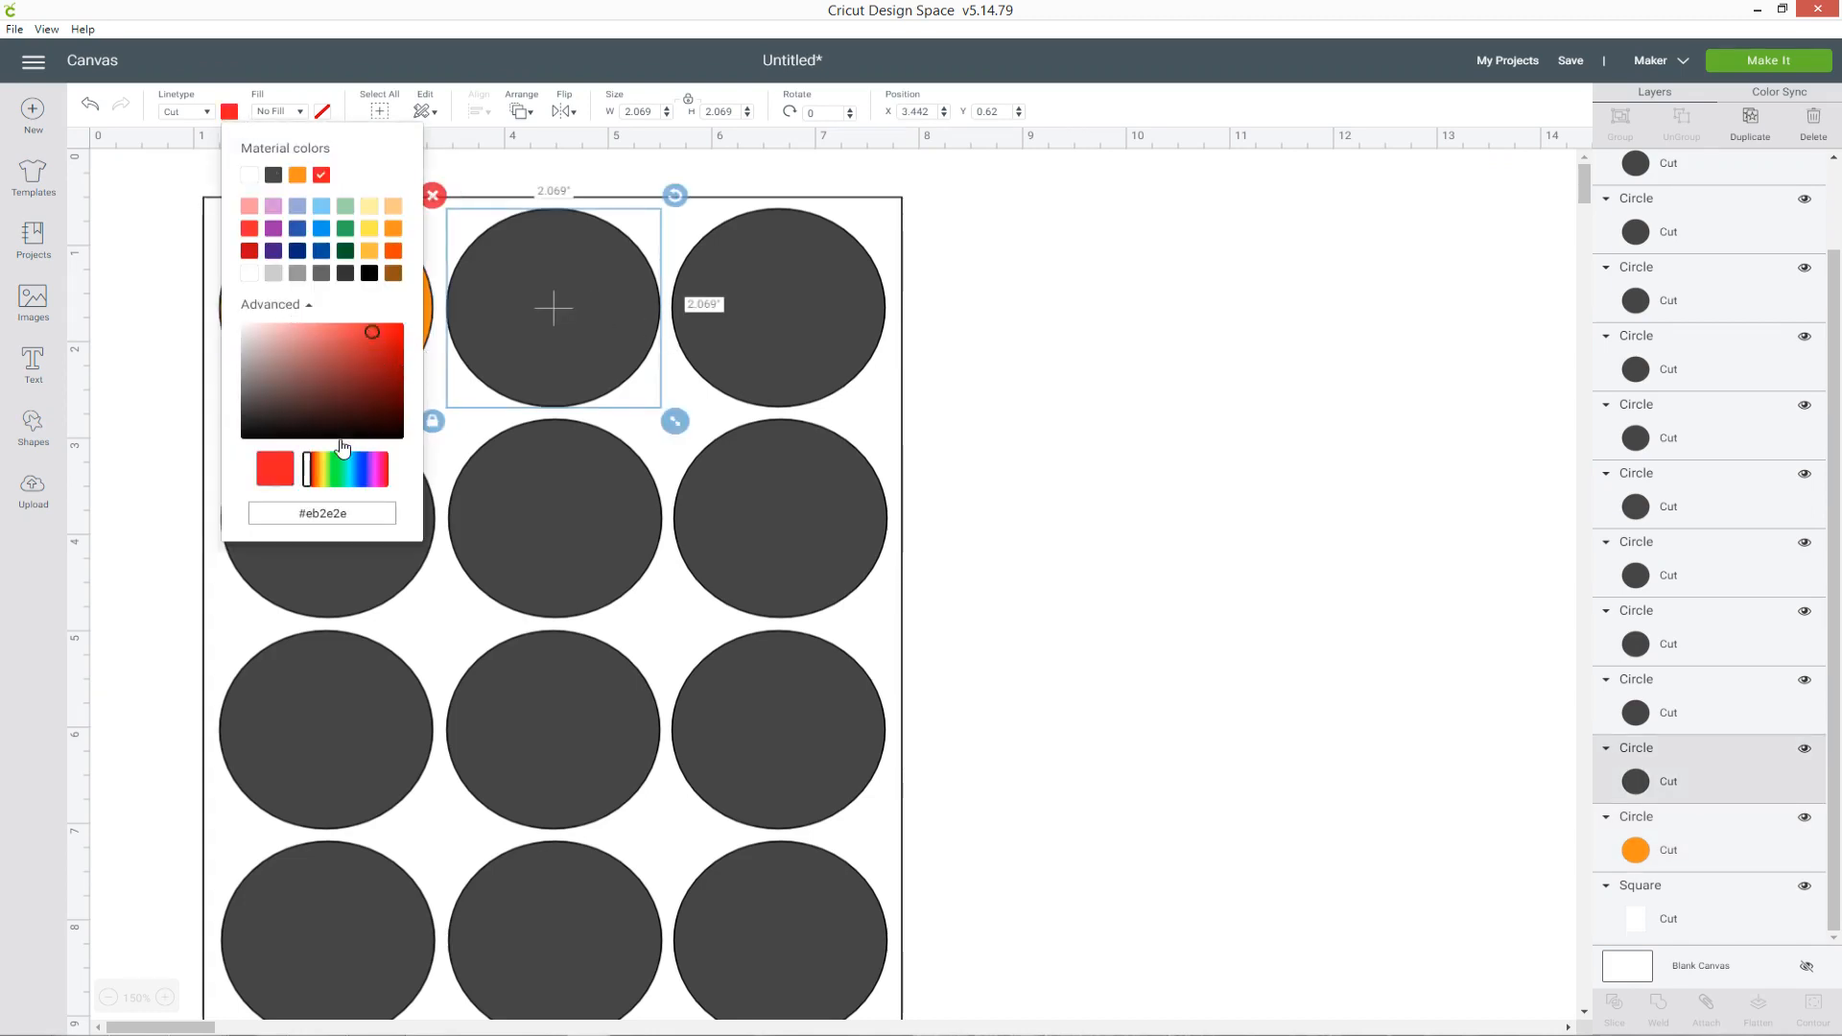
left_click_drag(313, 469, 340, 480)
left_click(343, 367)
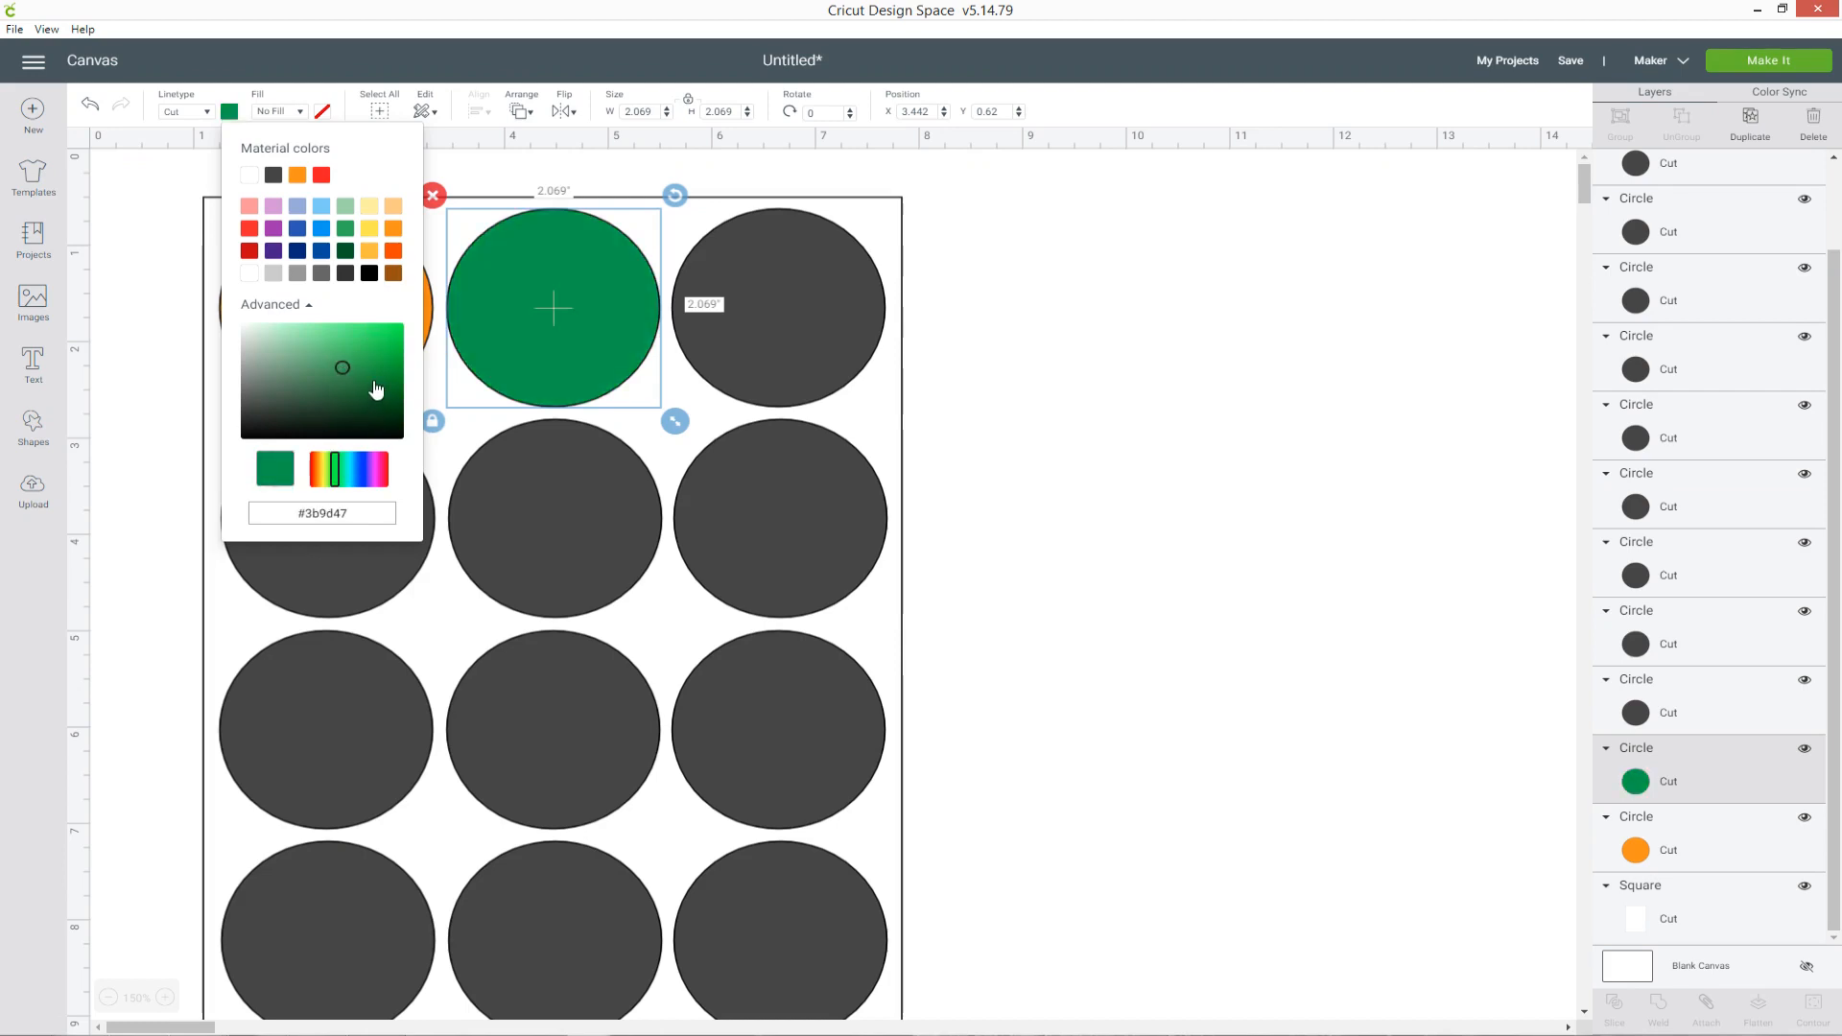
left_click(351, 338)
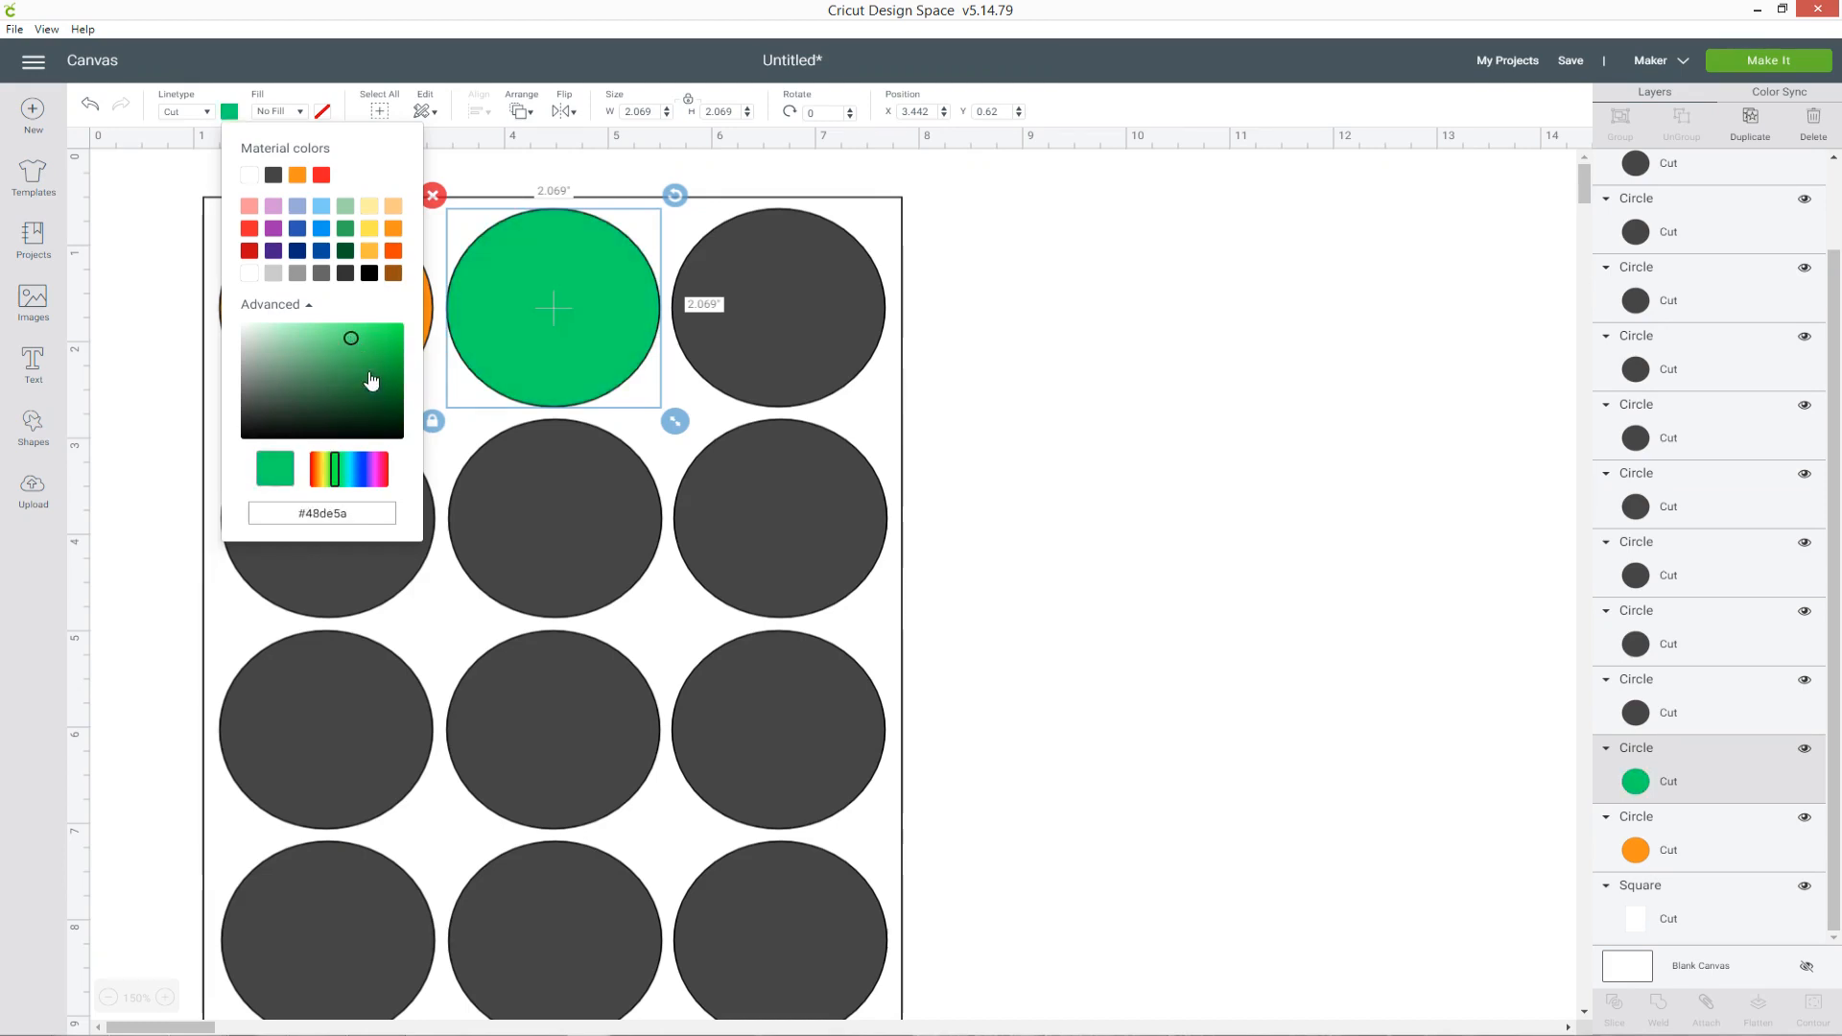
left_click(358, 465)
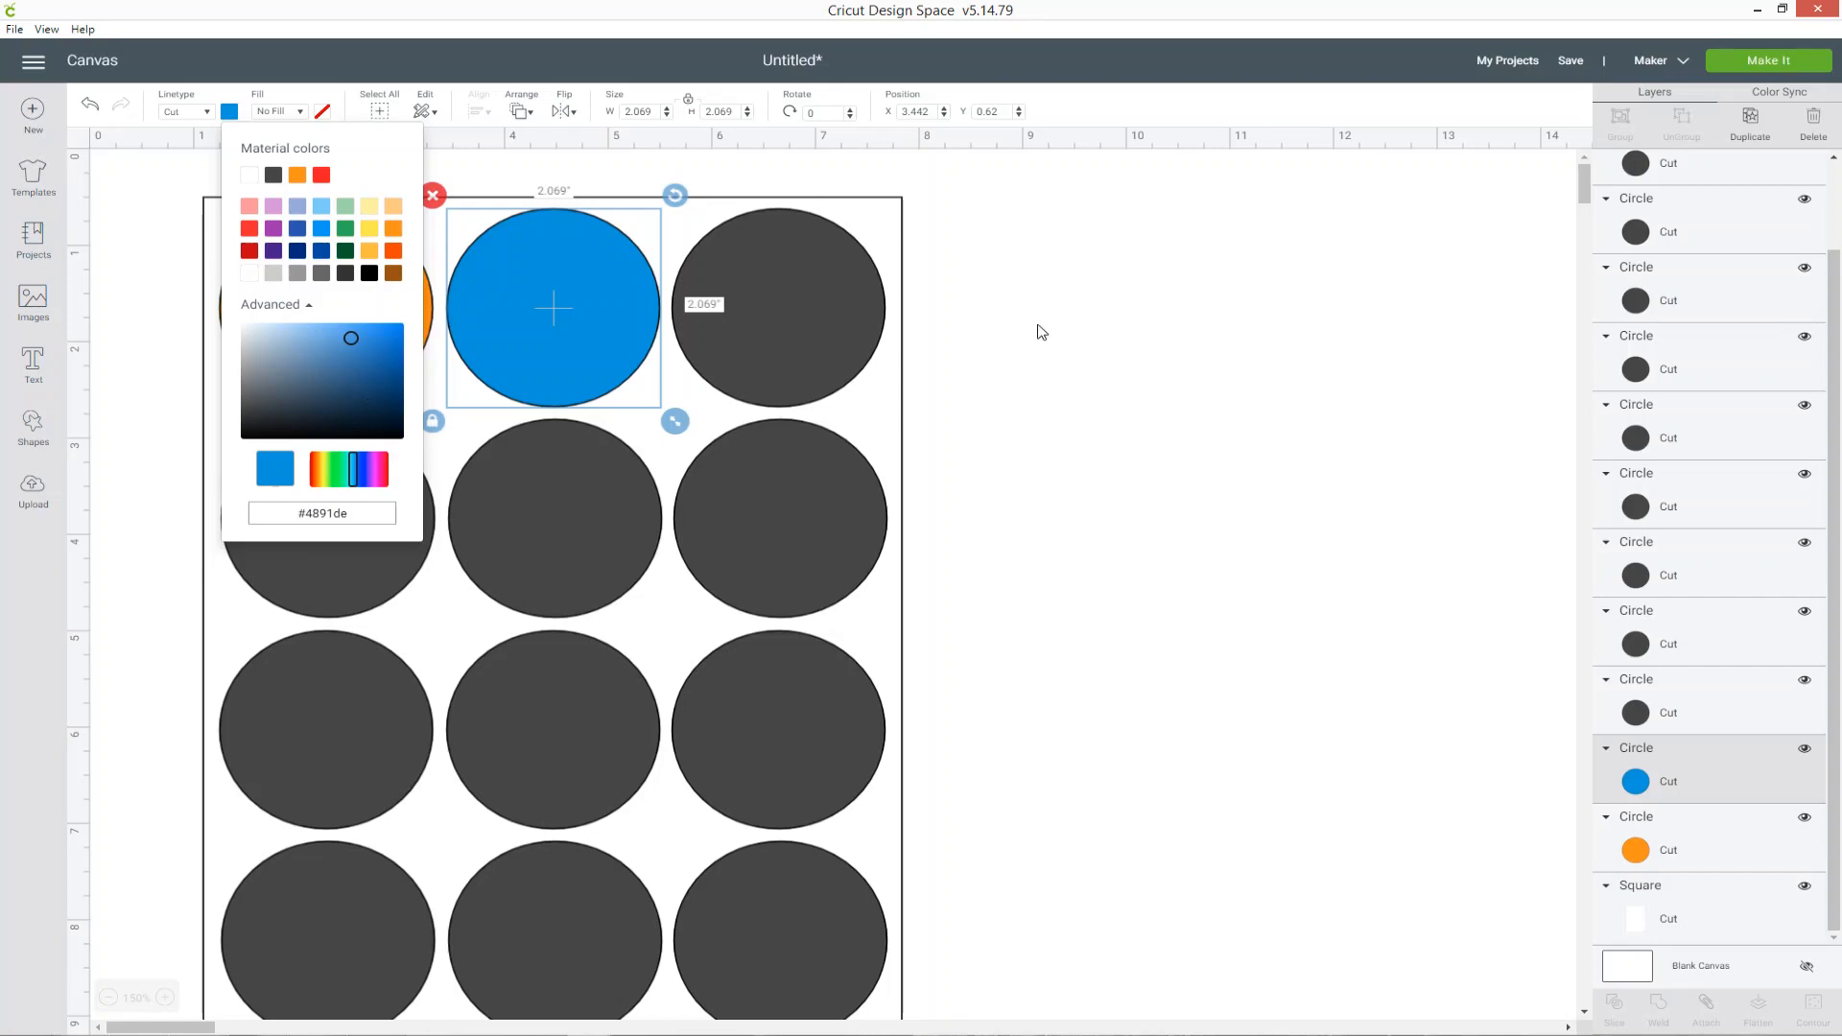
left_click(1166, 433)
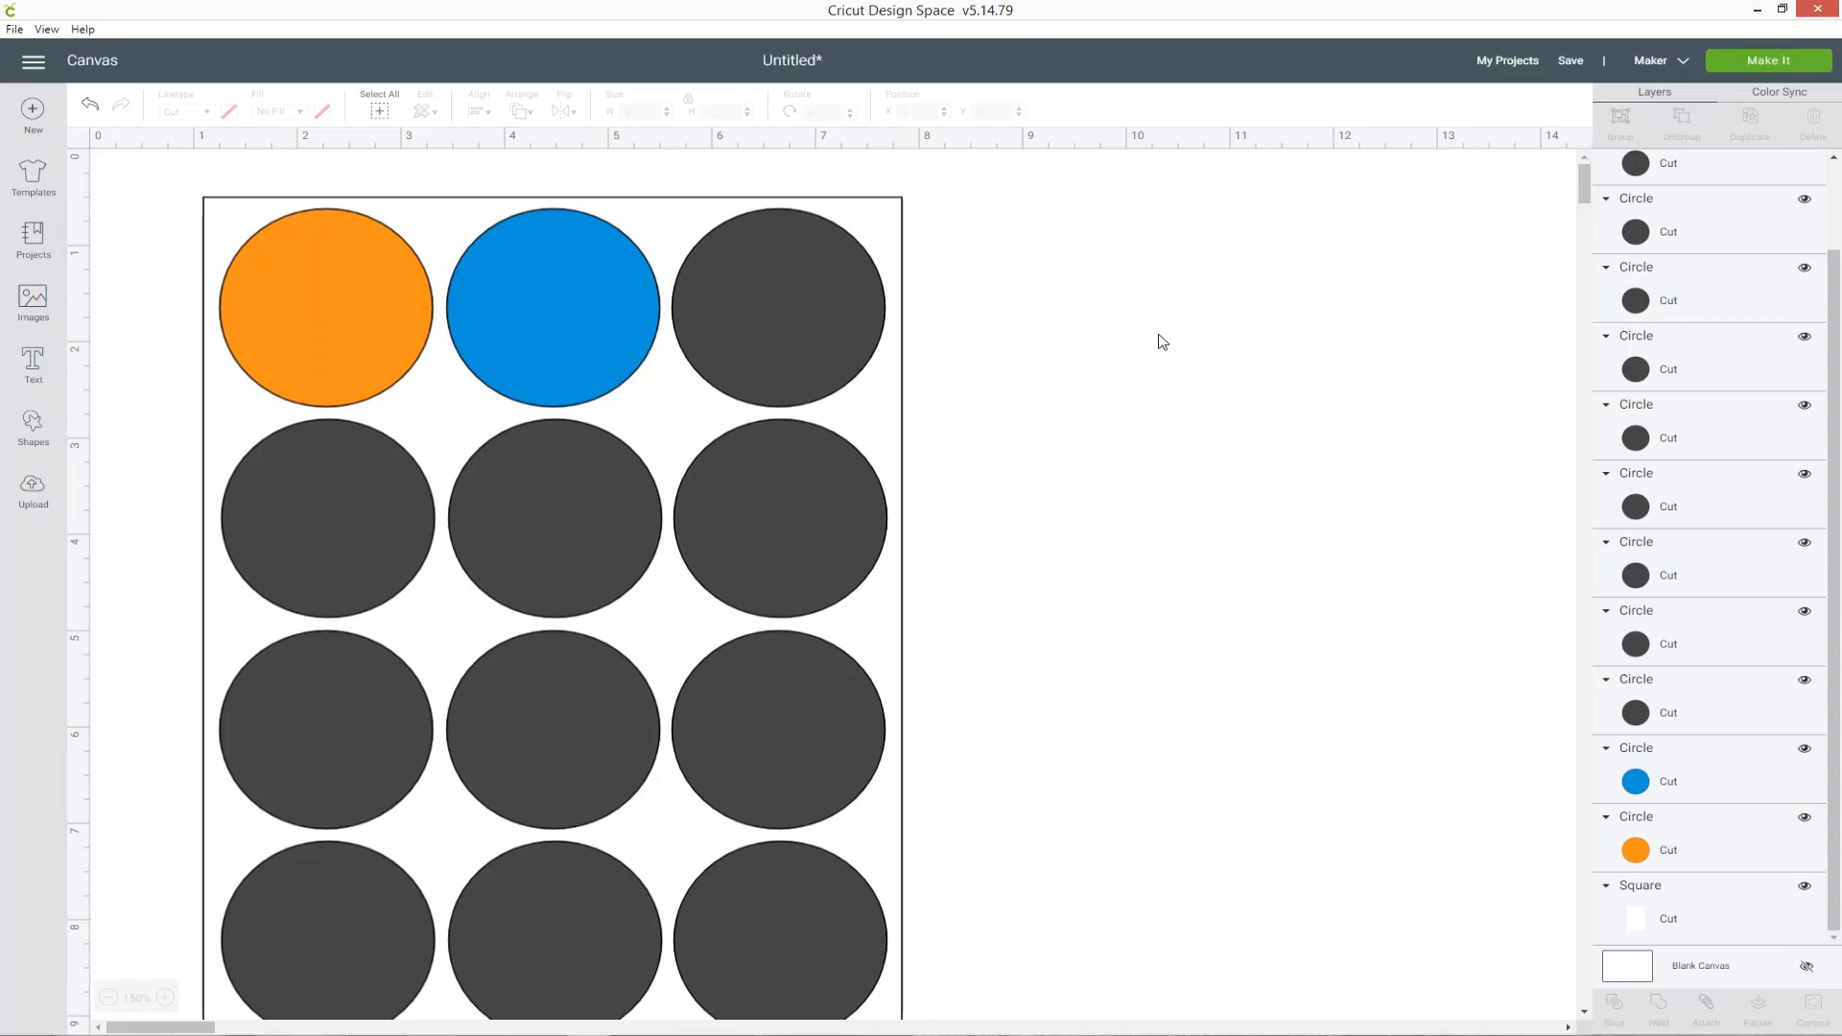
- Set the third circle of the top row to a Print fill with the green and white vertical stripe pattern
left_click(844, 278)
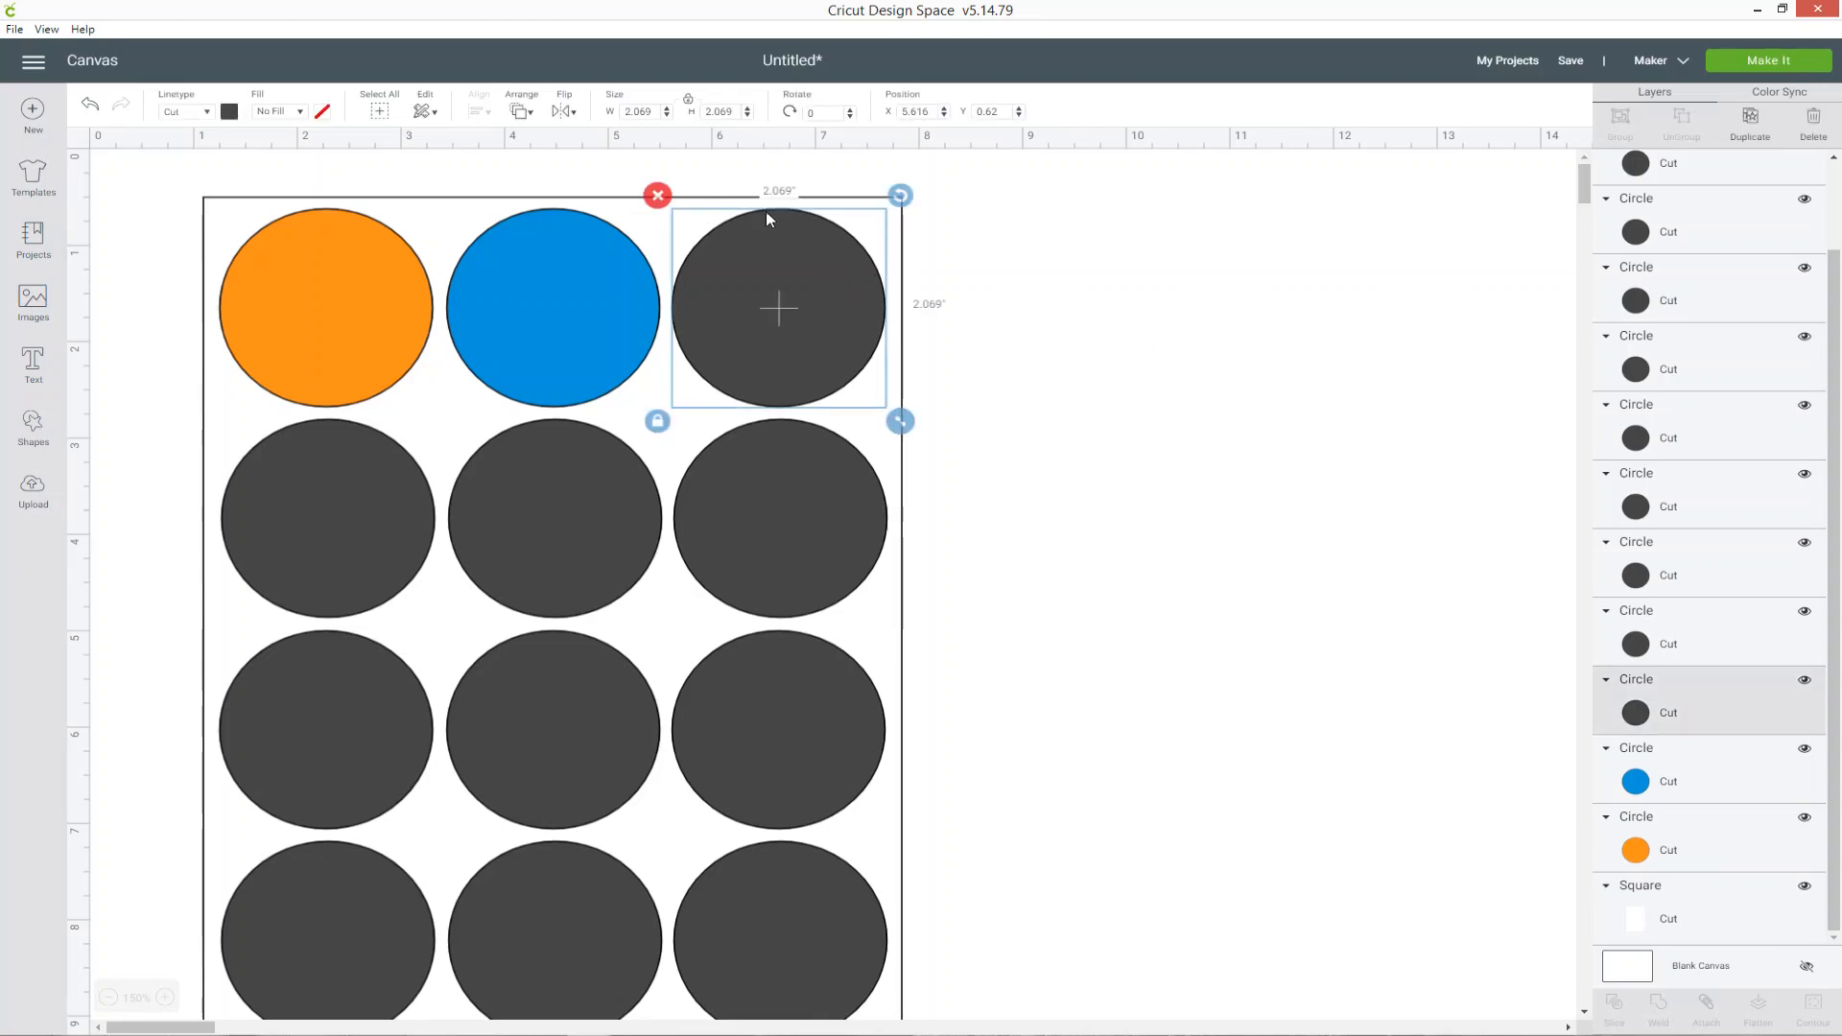
left_click(300, 114)
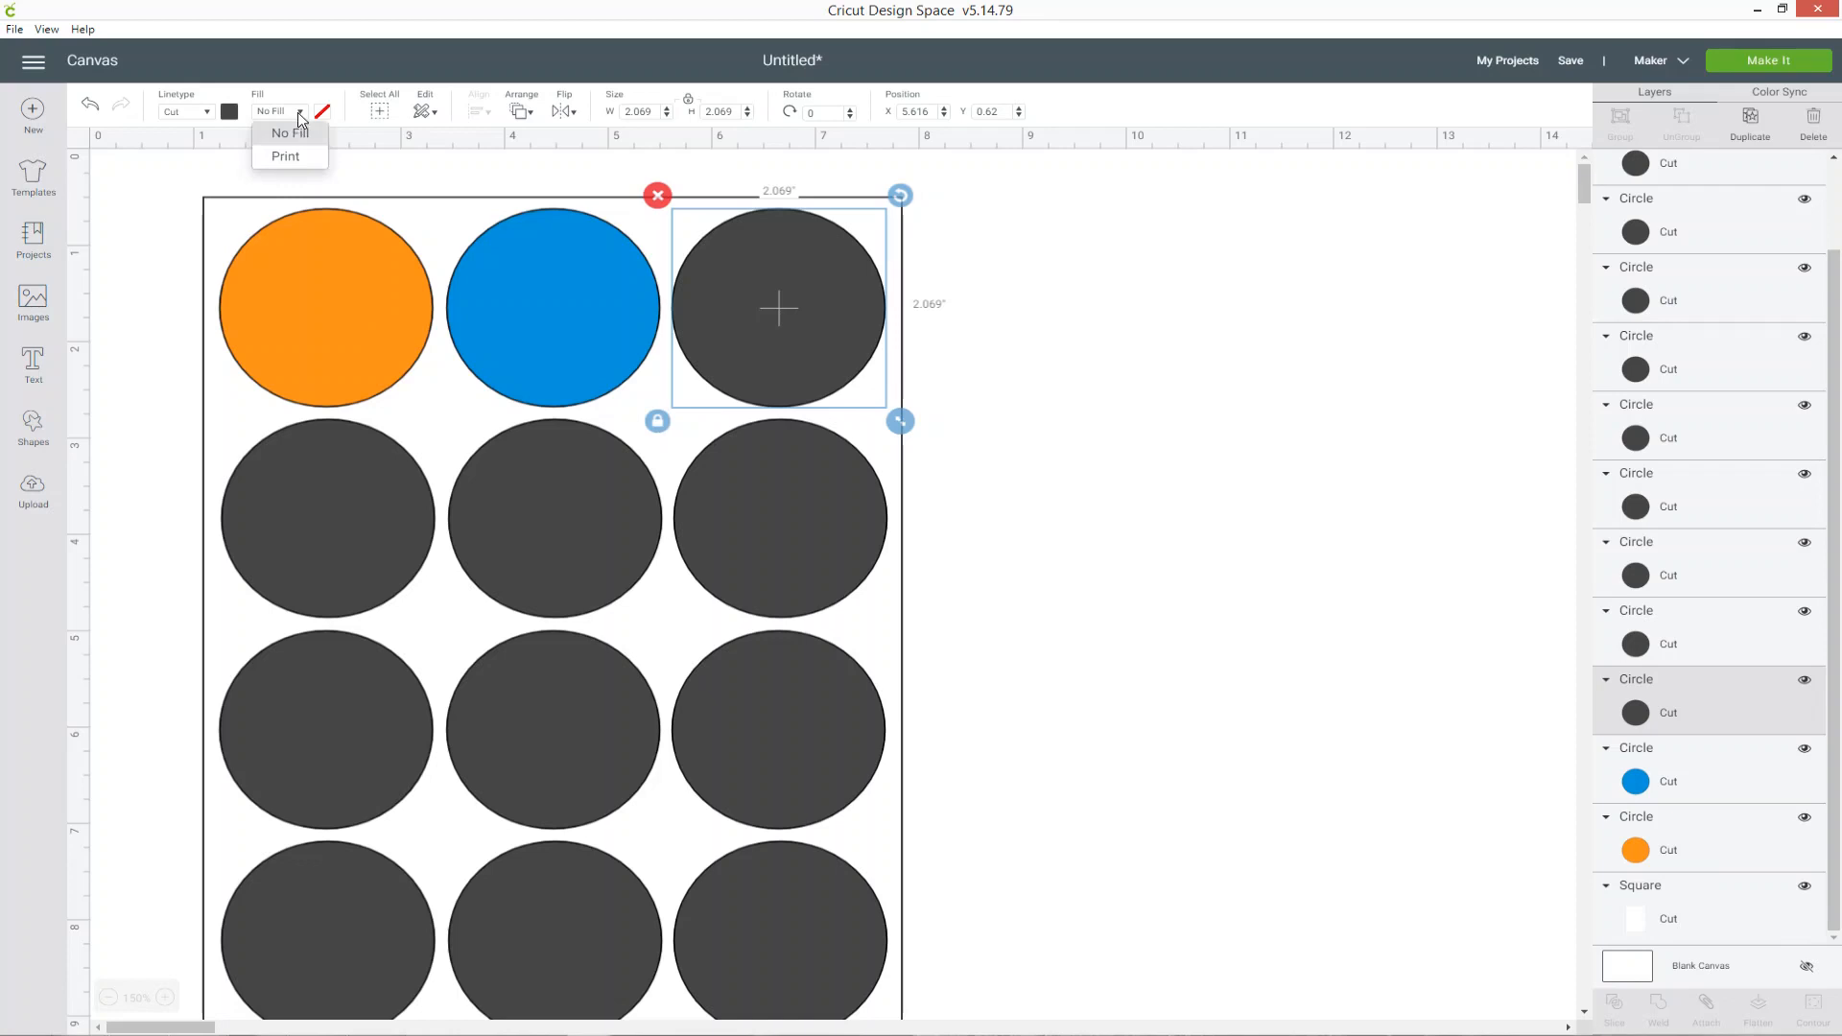
left_click(291, 157)
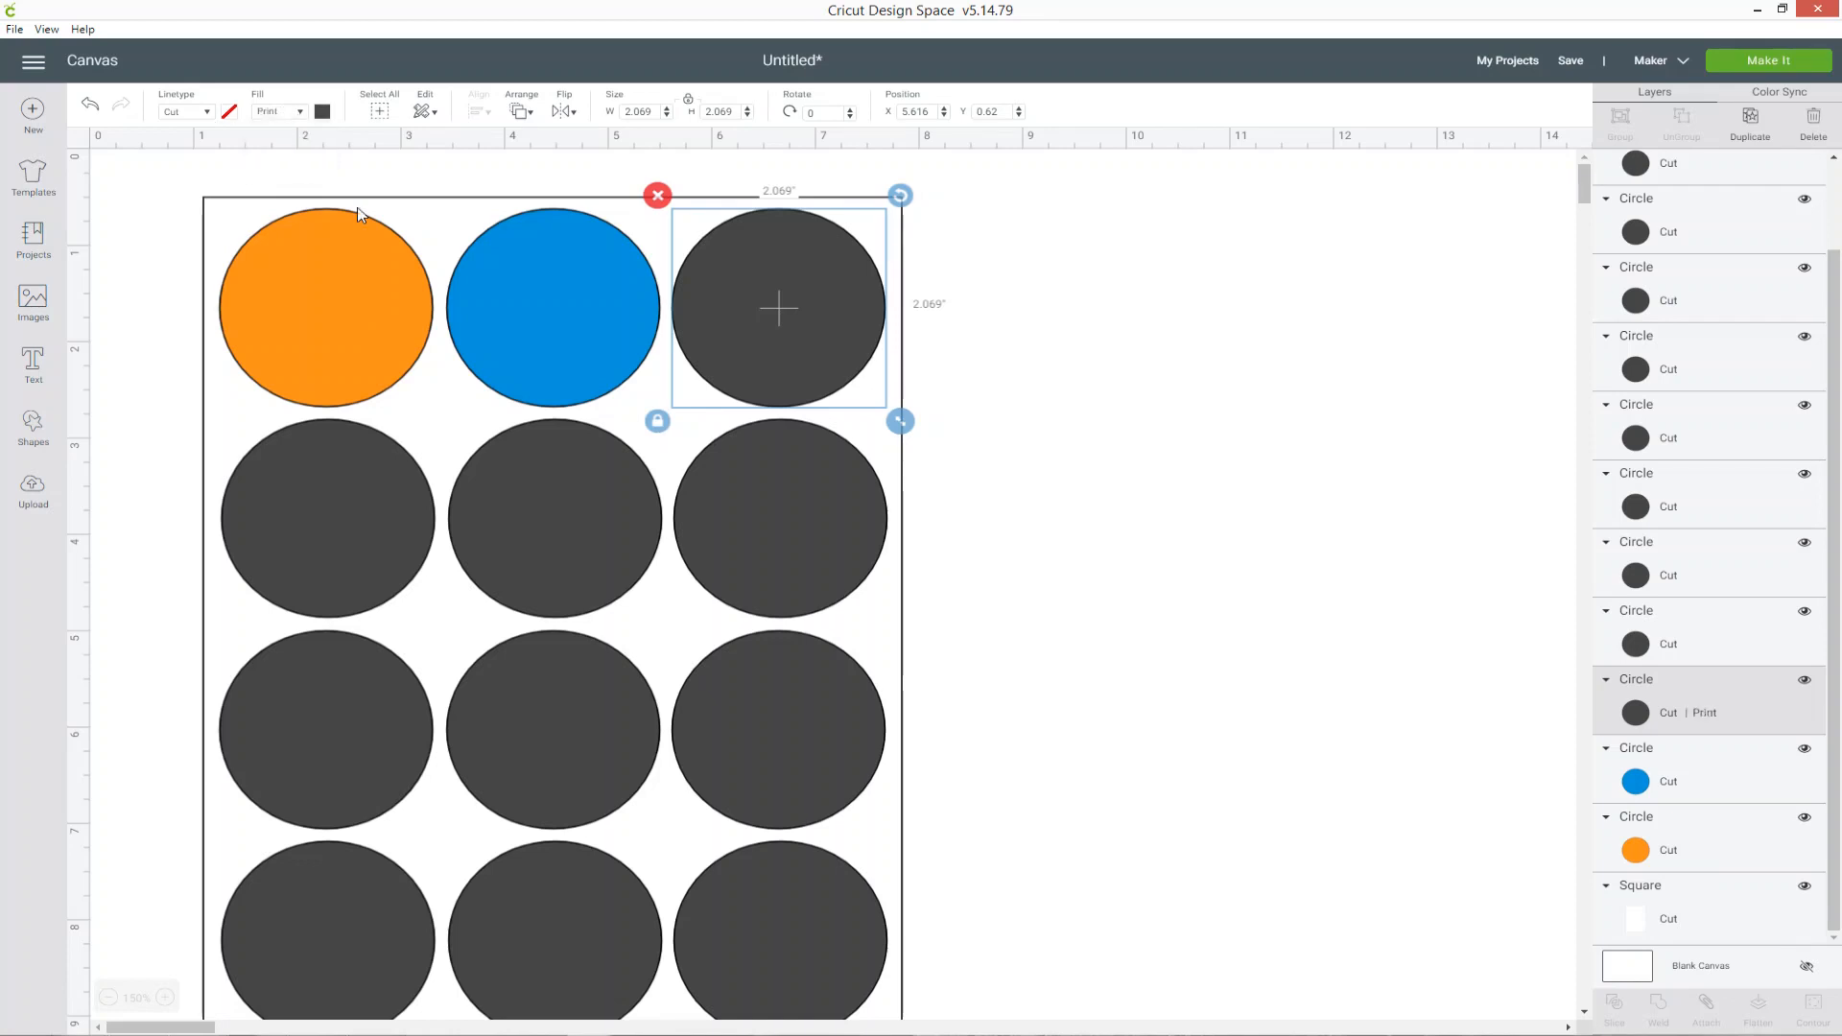
left_click(322, 112)
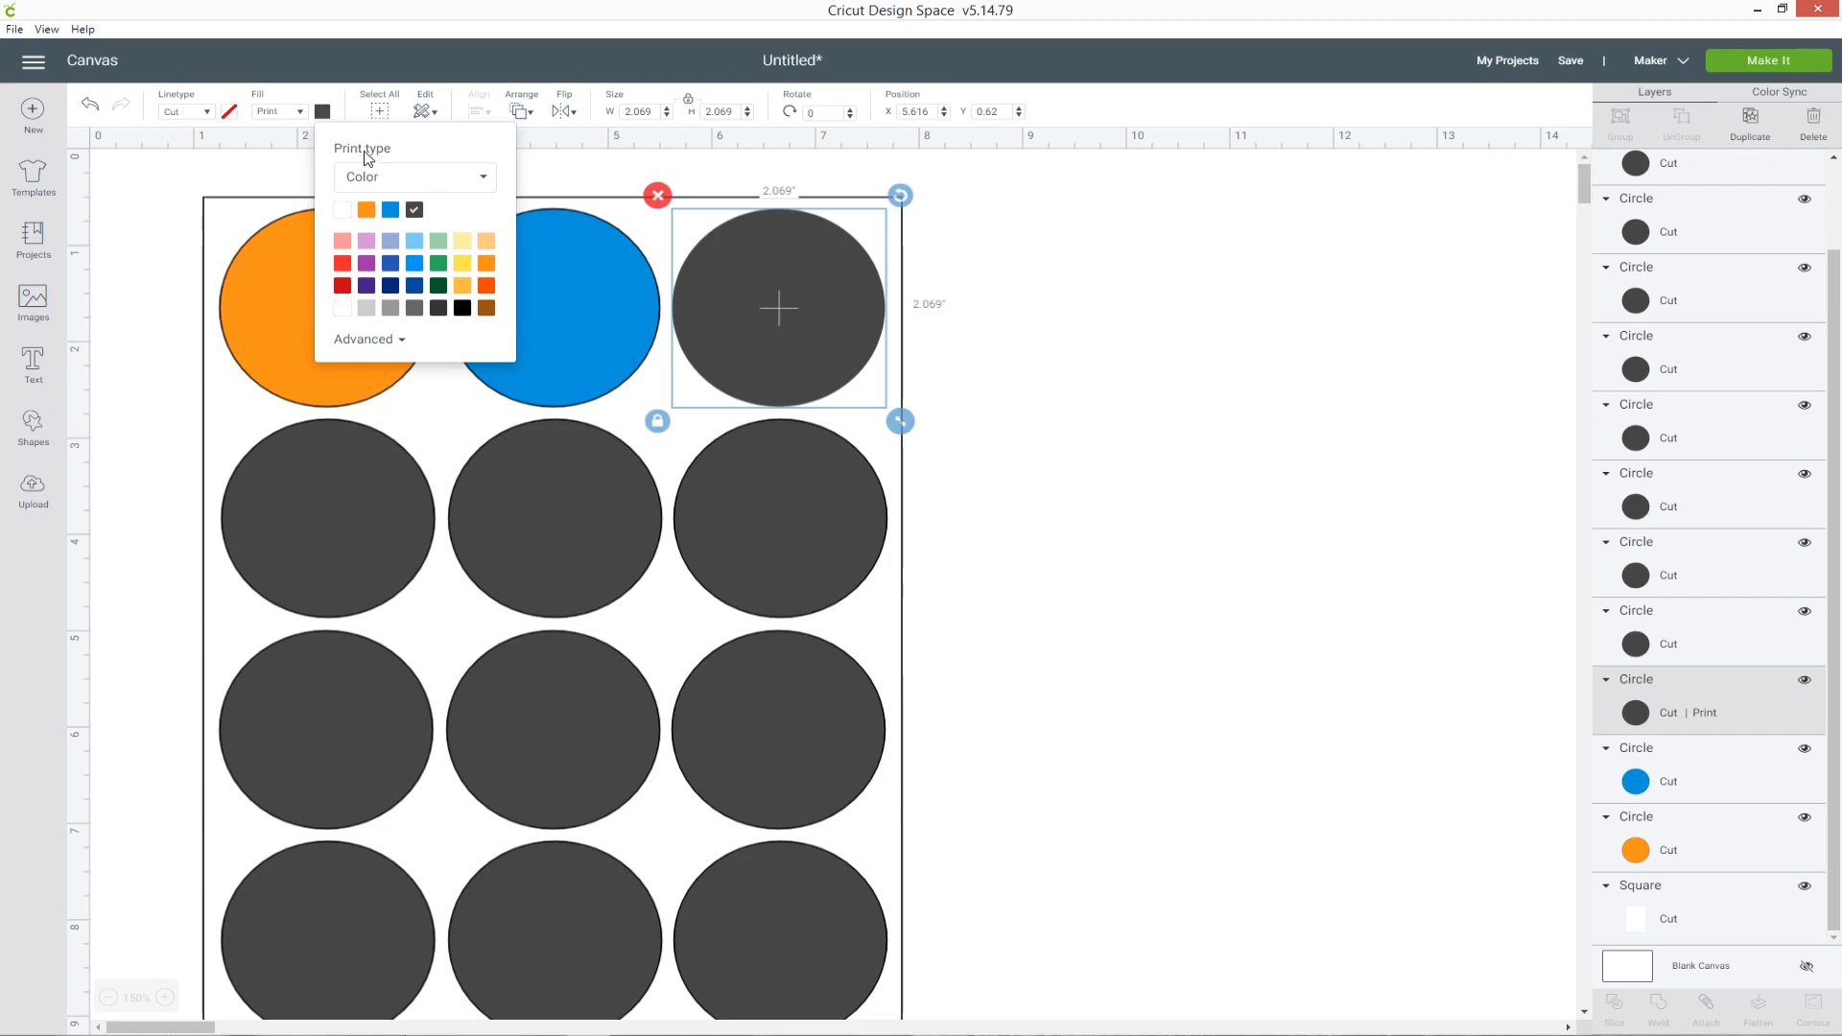
left_click(461, 182)
left_click(465, 236)
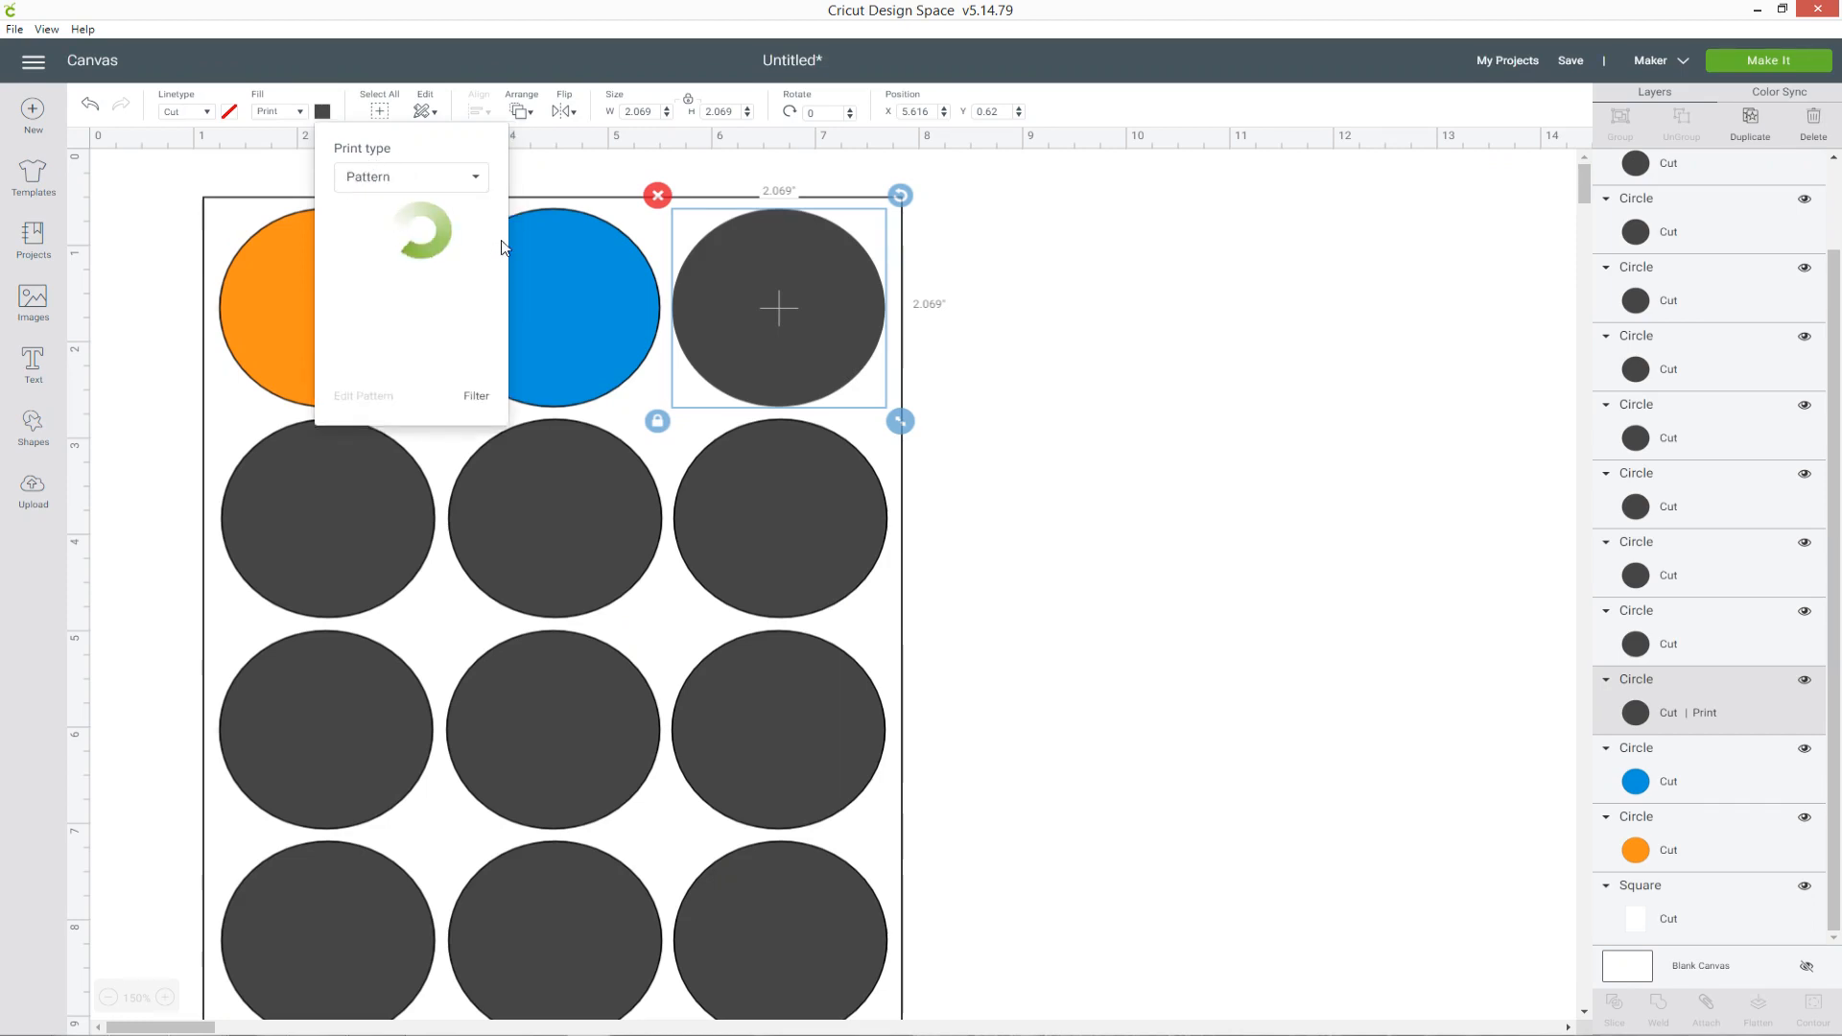
scroll(419, 316, "down", 3)
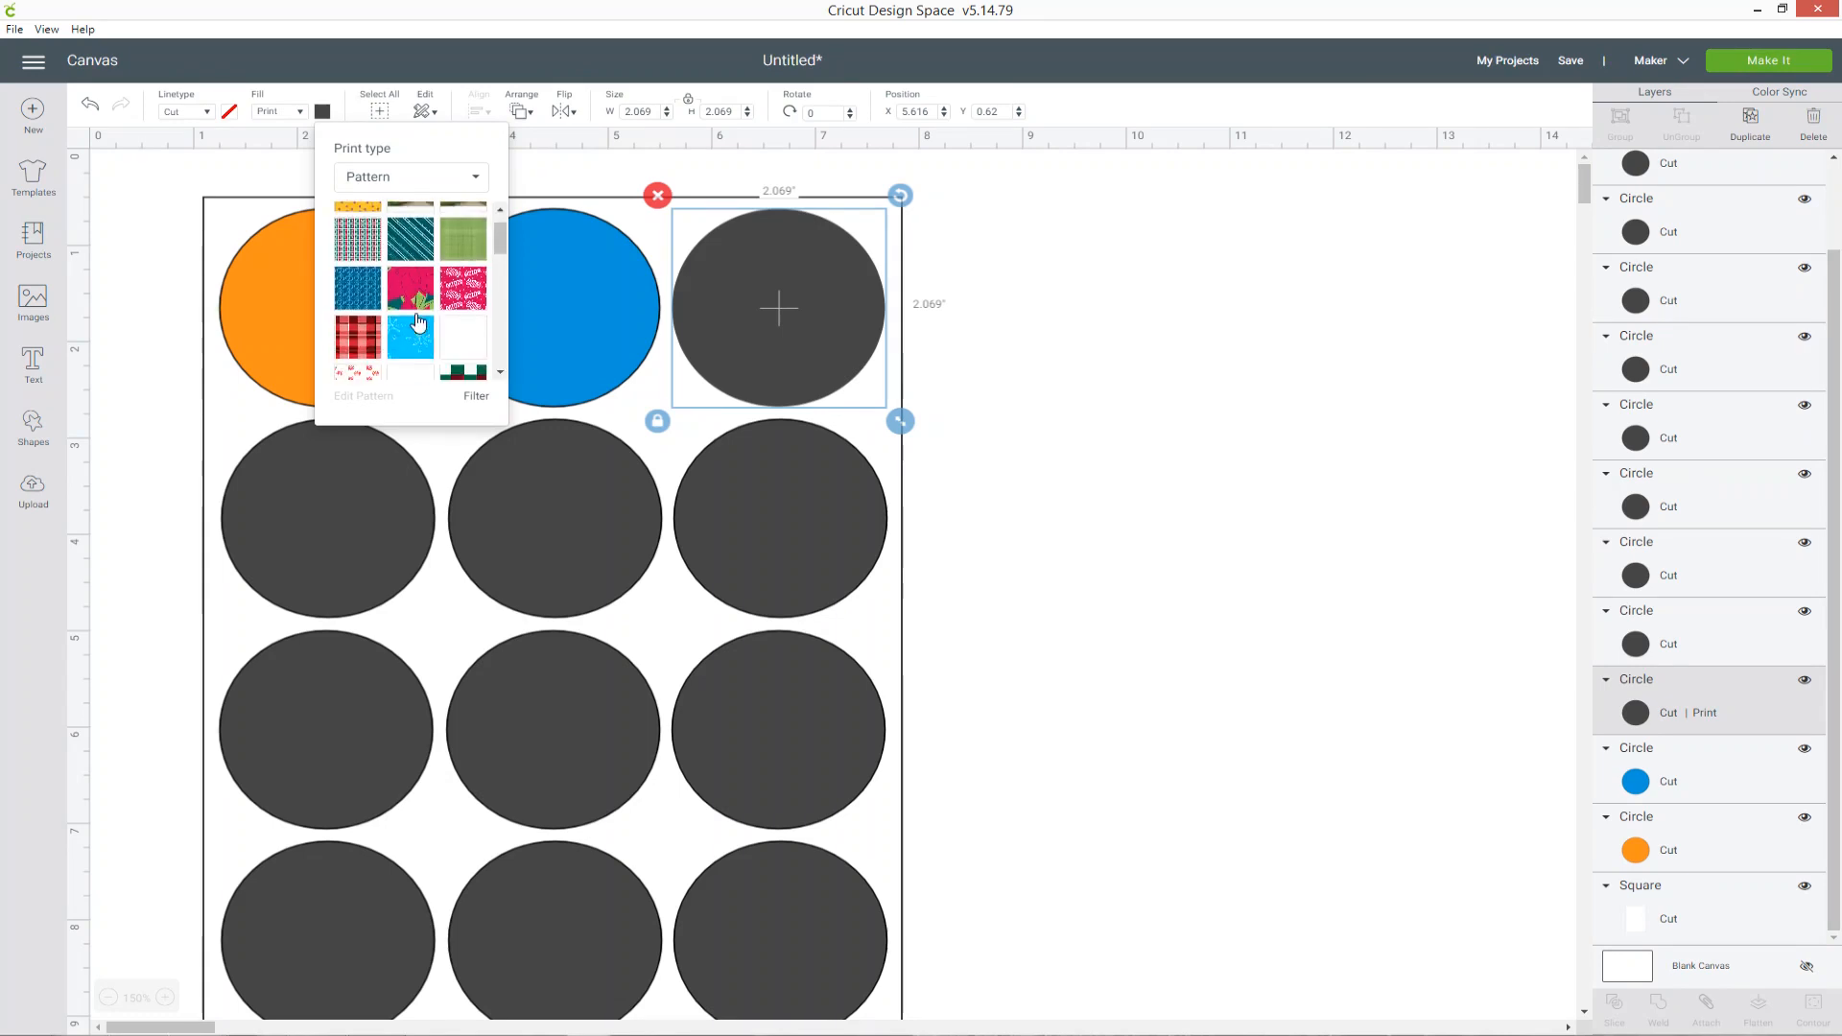
scroll(419, 320, "down", 4)
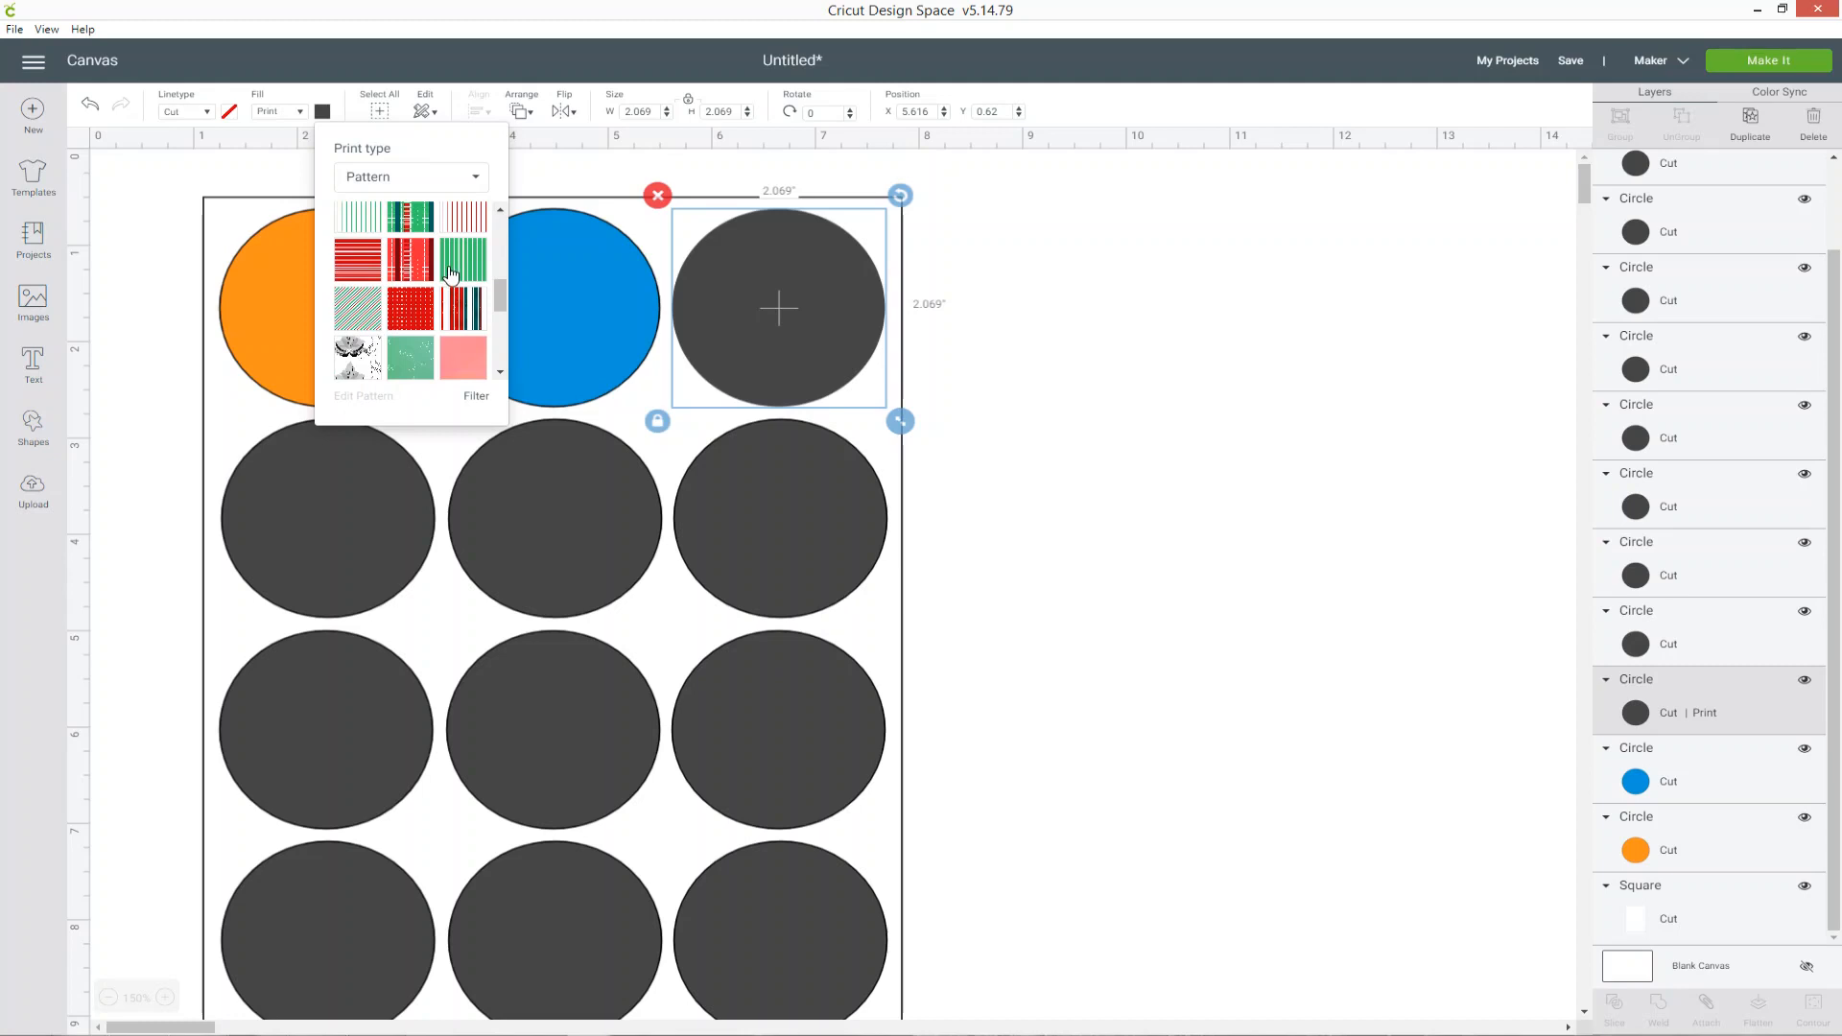
left_click(451, 273)
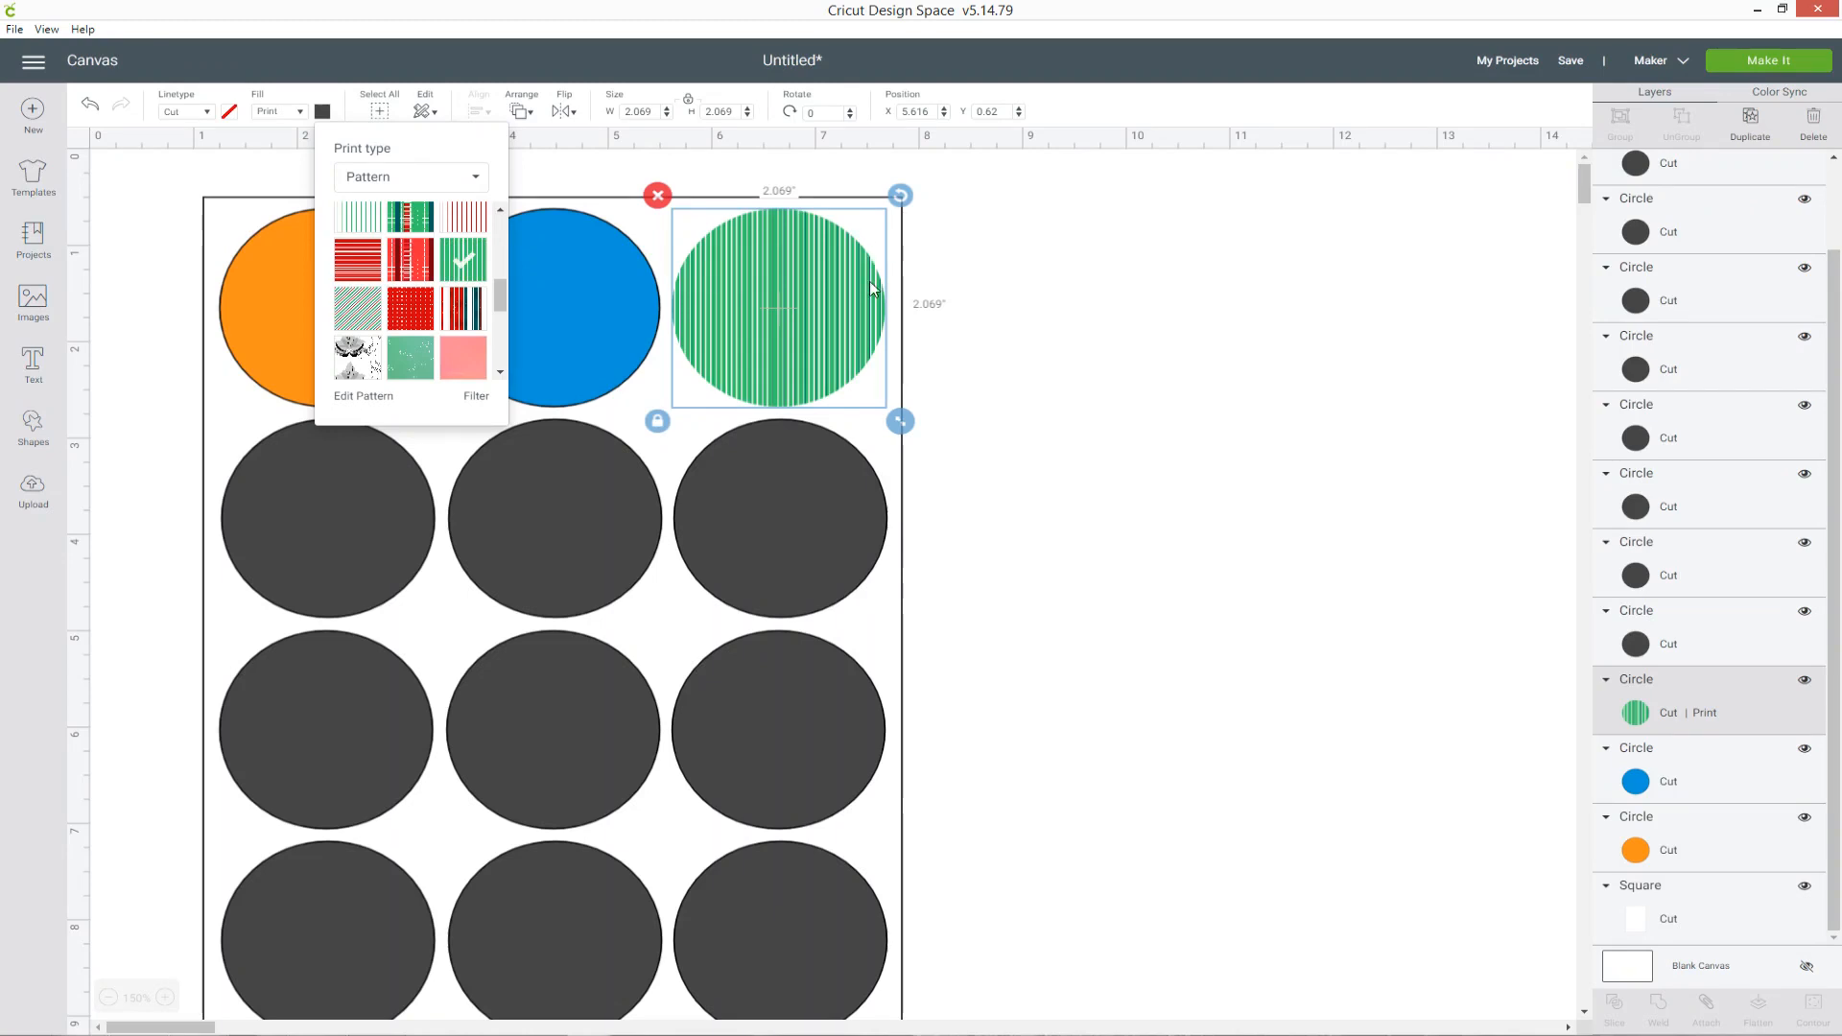
left_click(1006, 311)
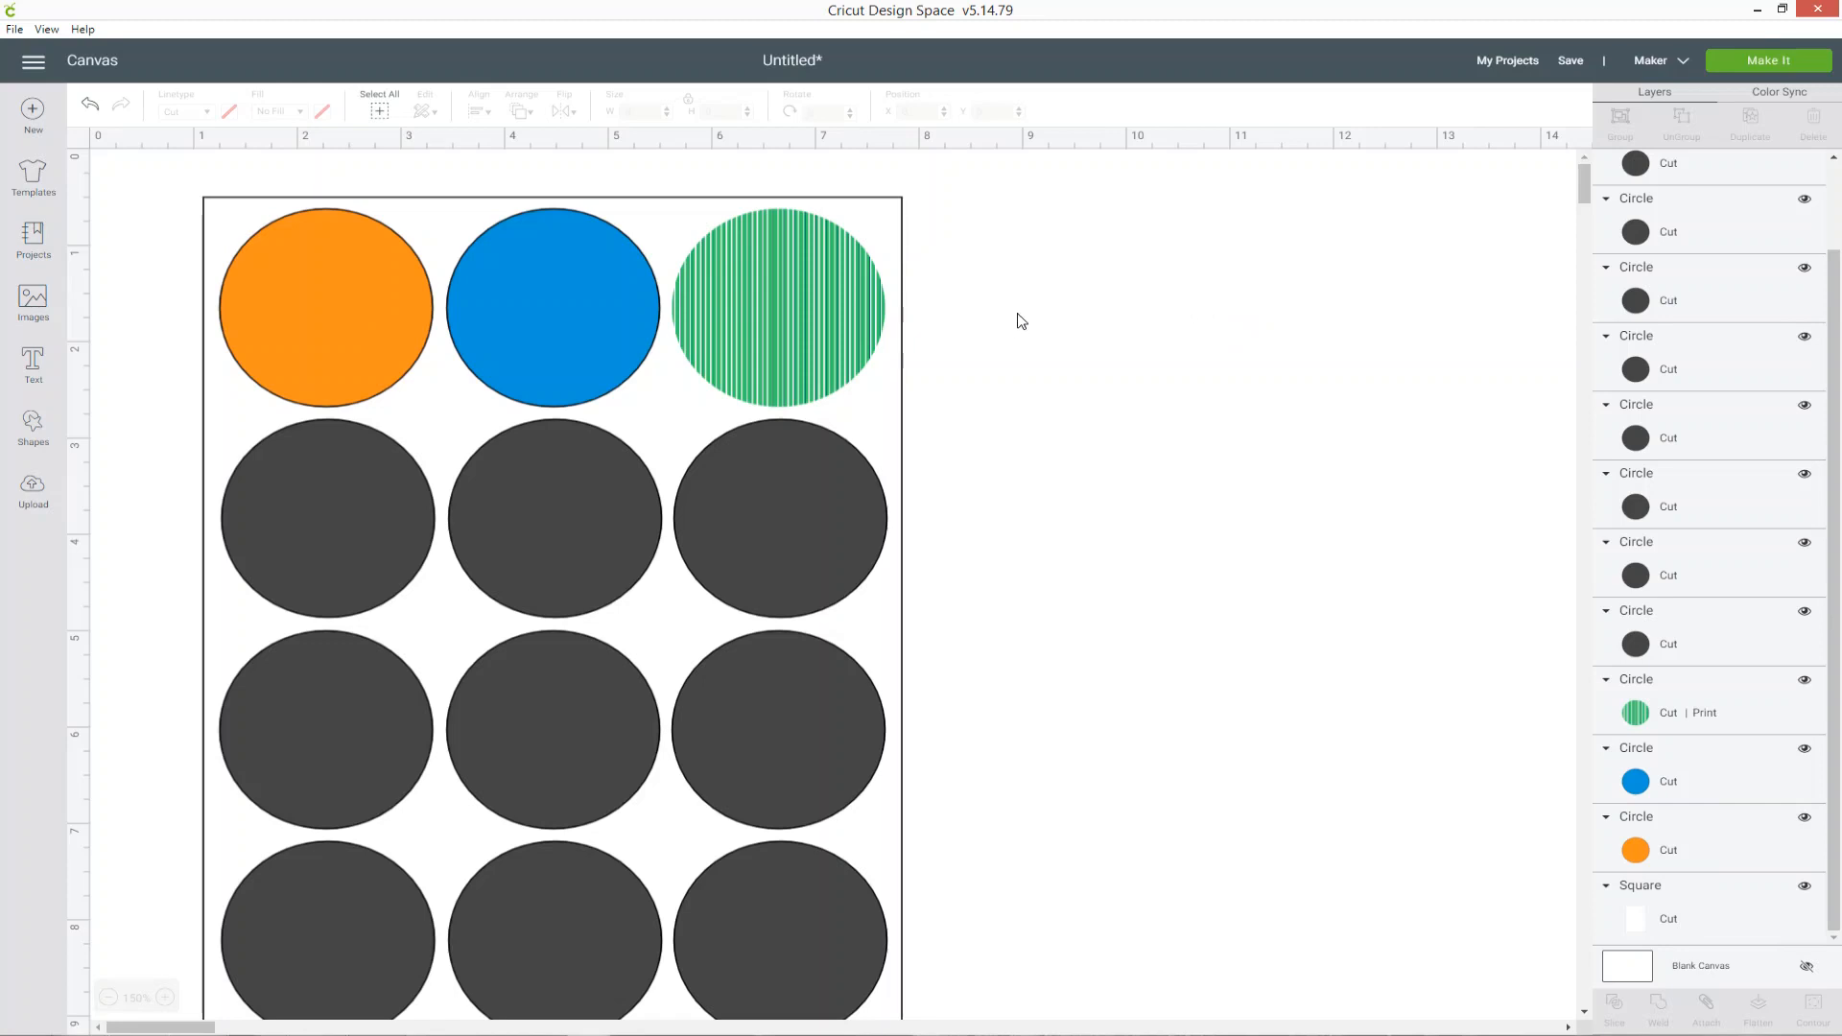
- Upload the orange and yellow diagonal stripe image as a pattern fill named HALLOWEEN-GIRLS-09 and return to the canvas
left_click(297, 469)
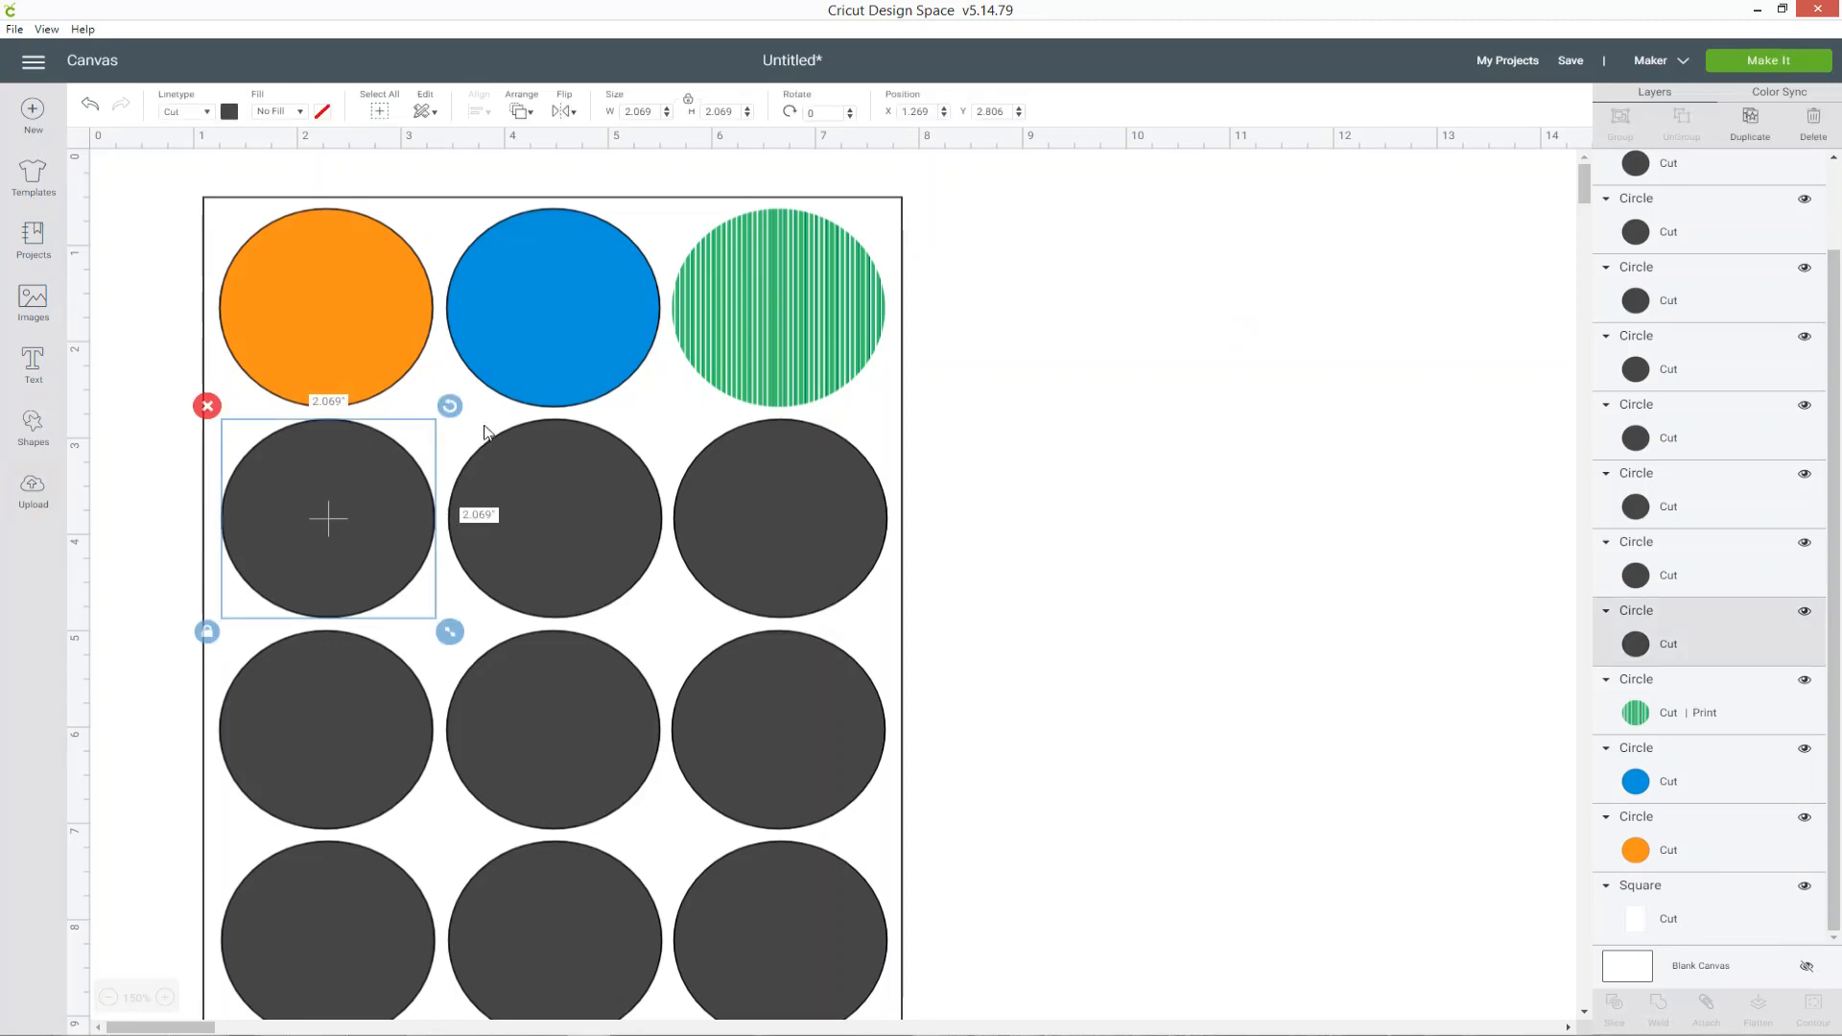
left_click(58, 491)
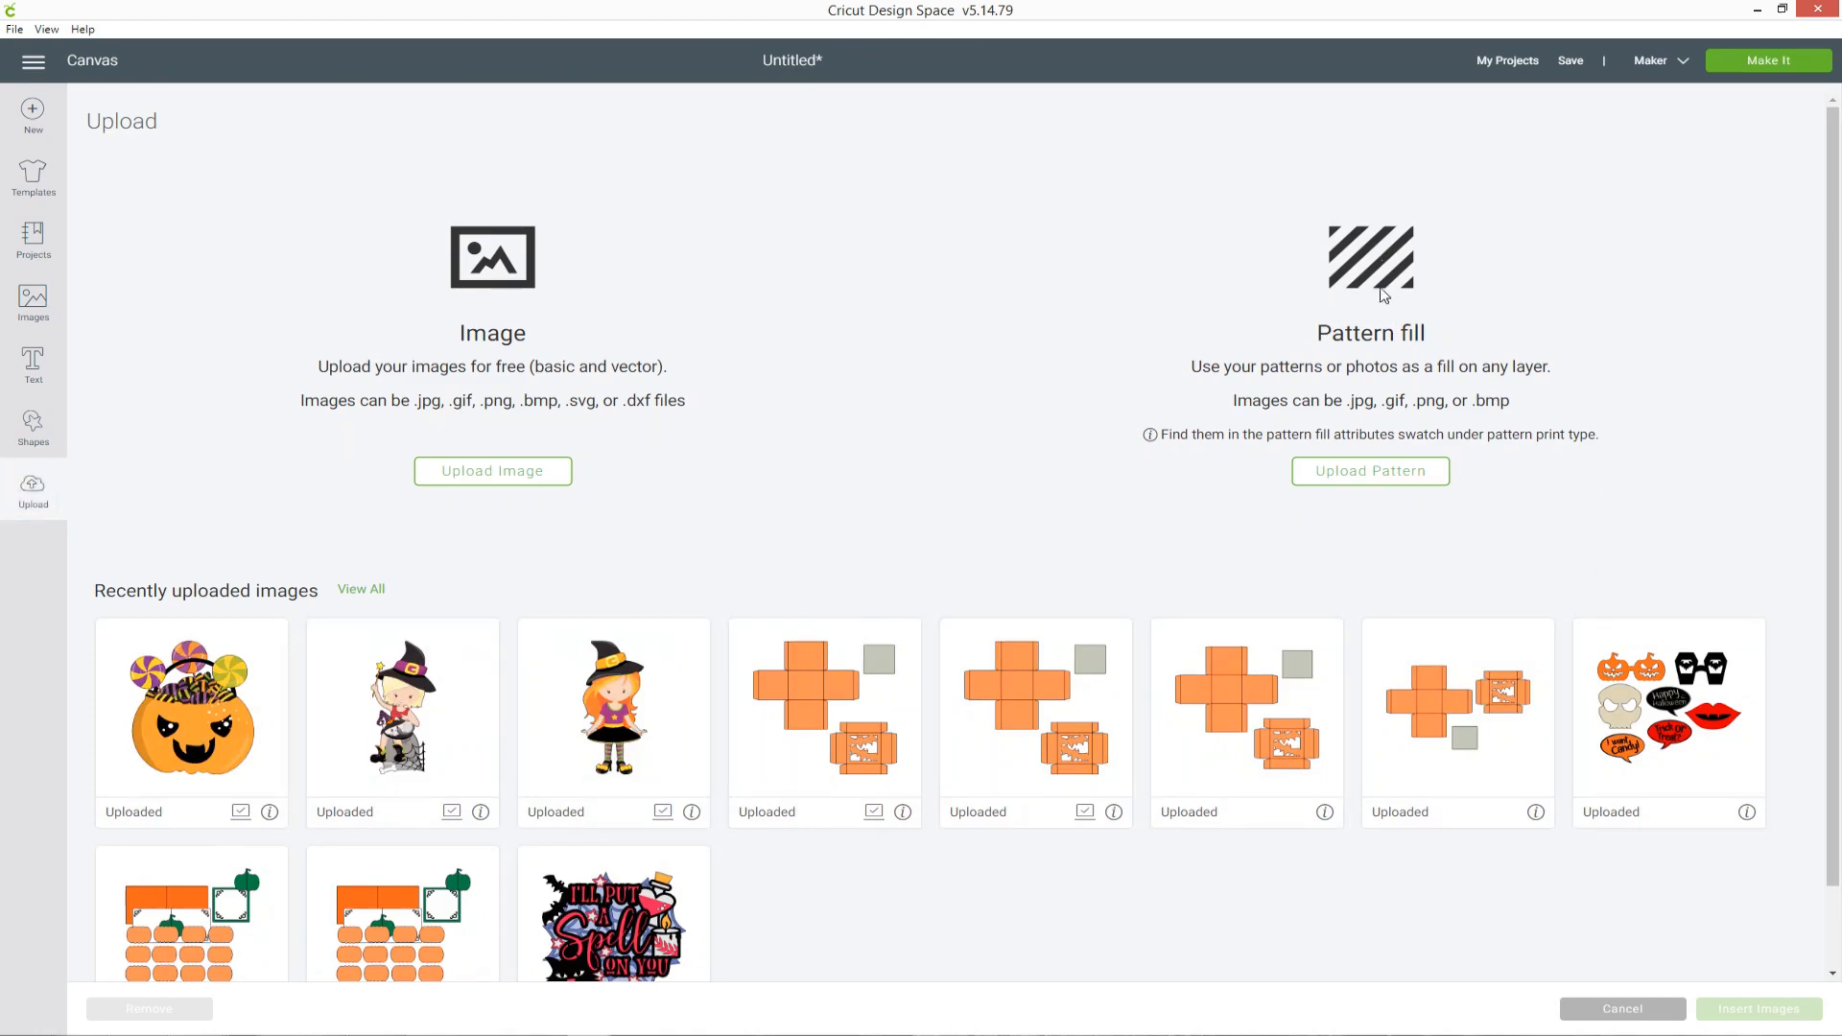
left_click(1391, 475)
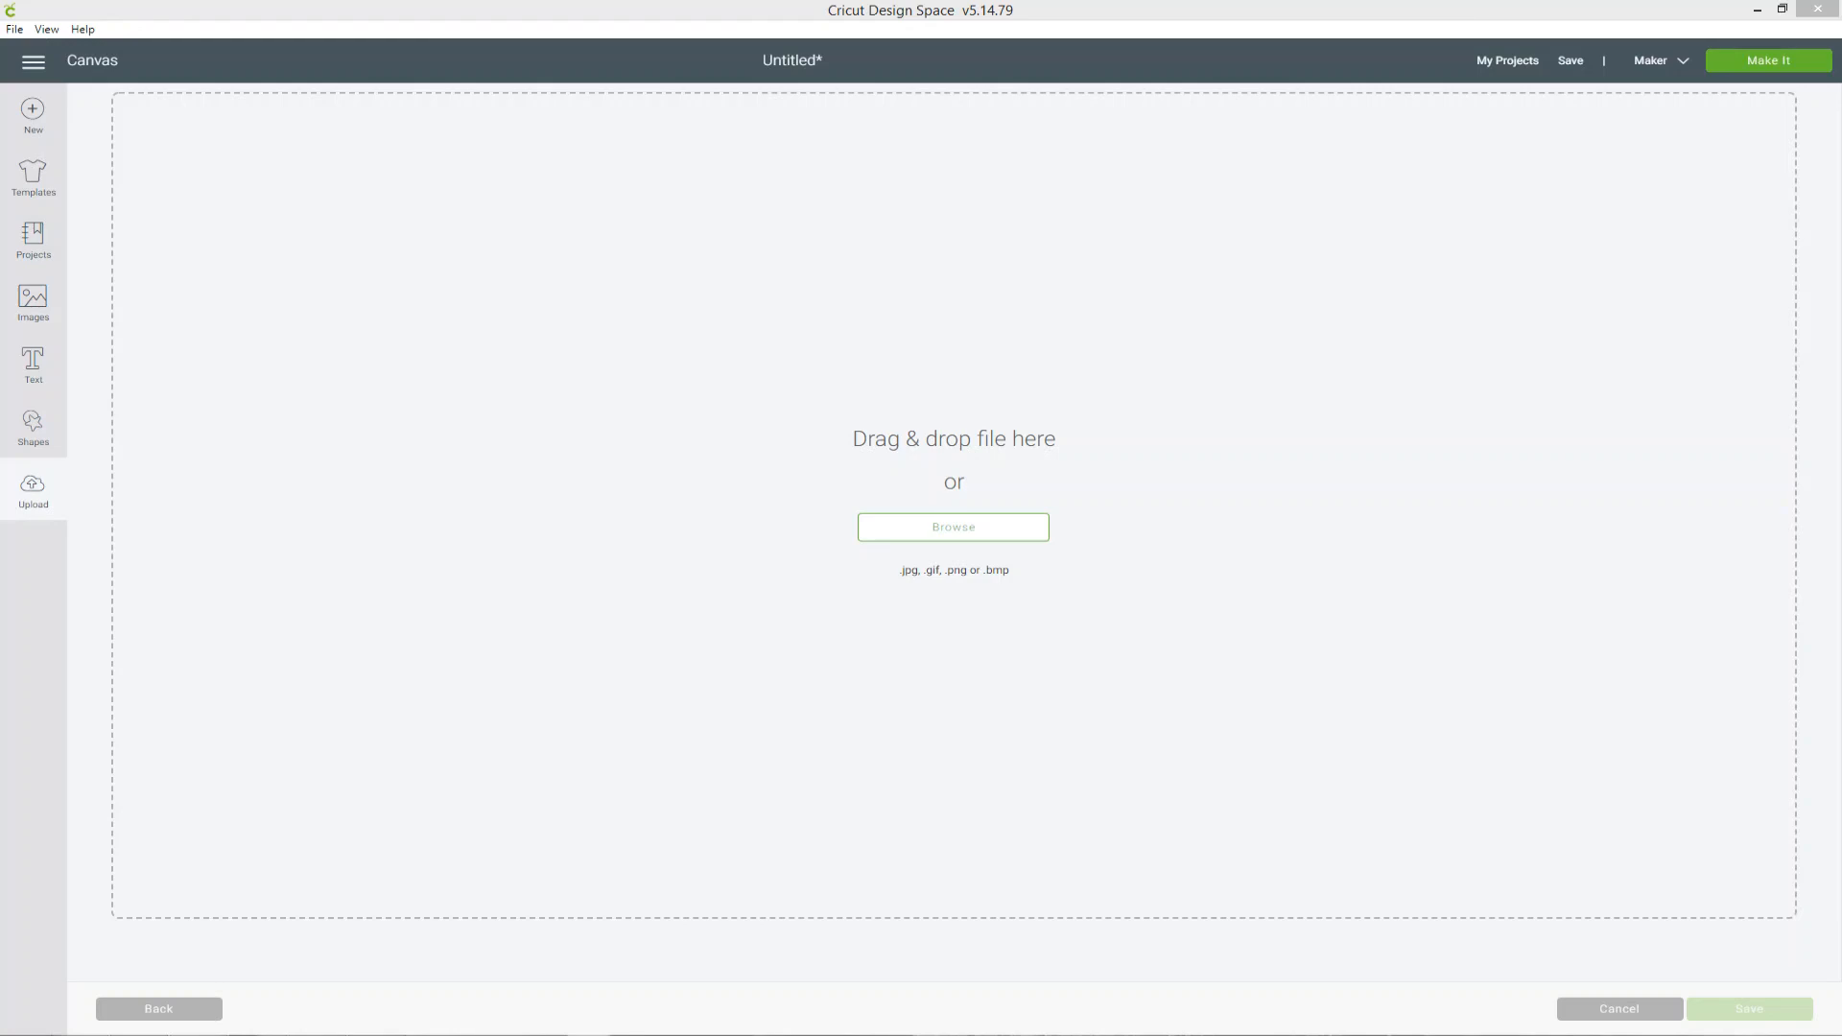
left_click_drag(998, 403, 926, 441)
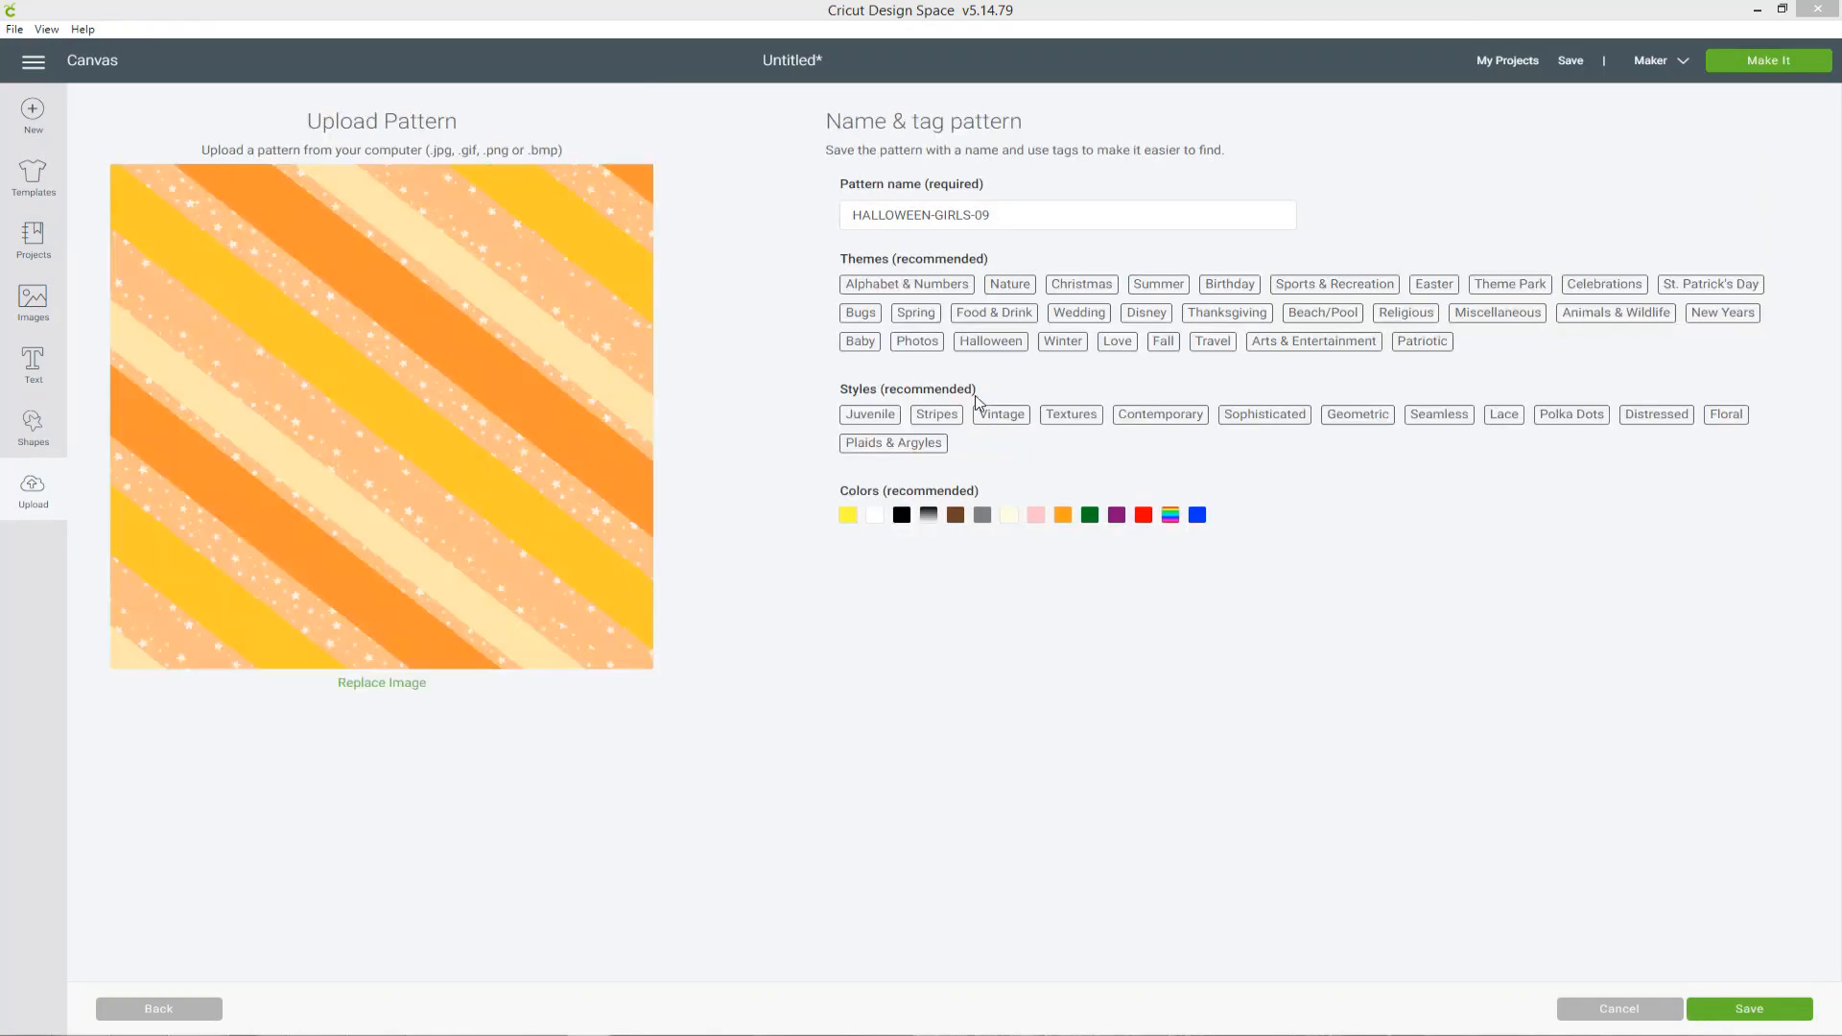
left_click(1761, 1013)
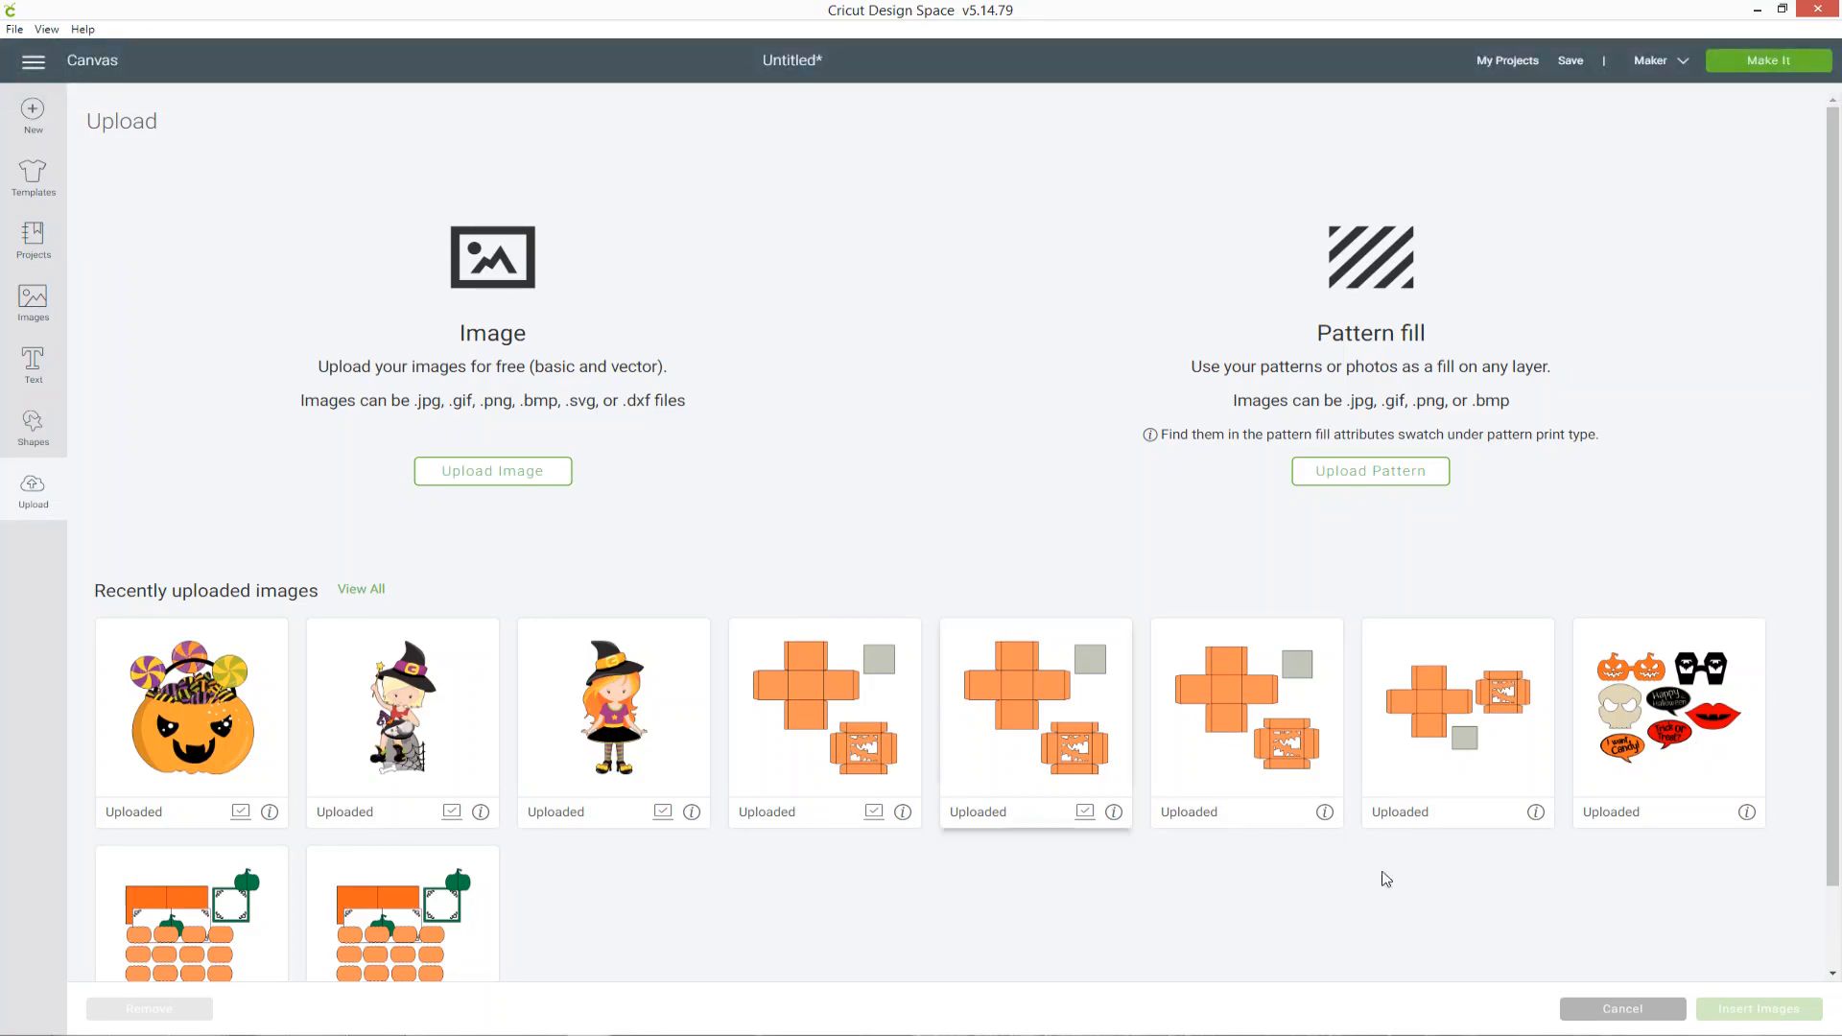
left_click(1581, 1010)
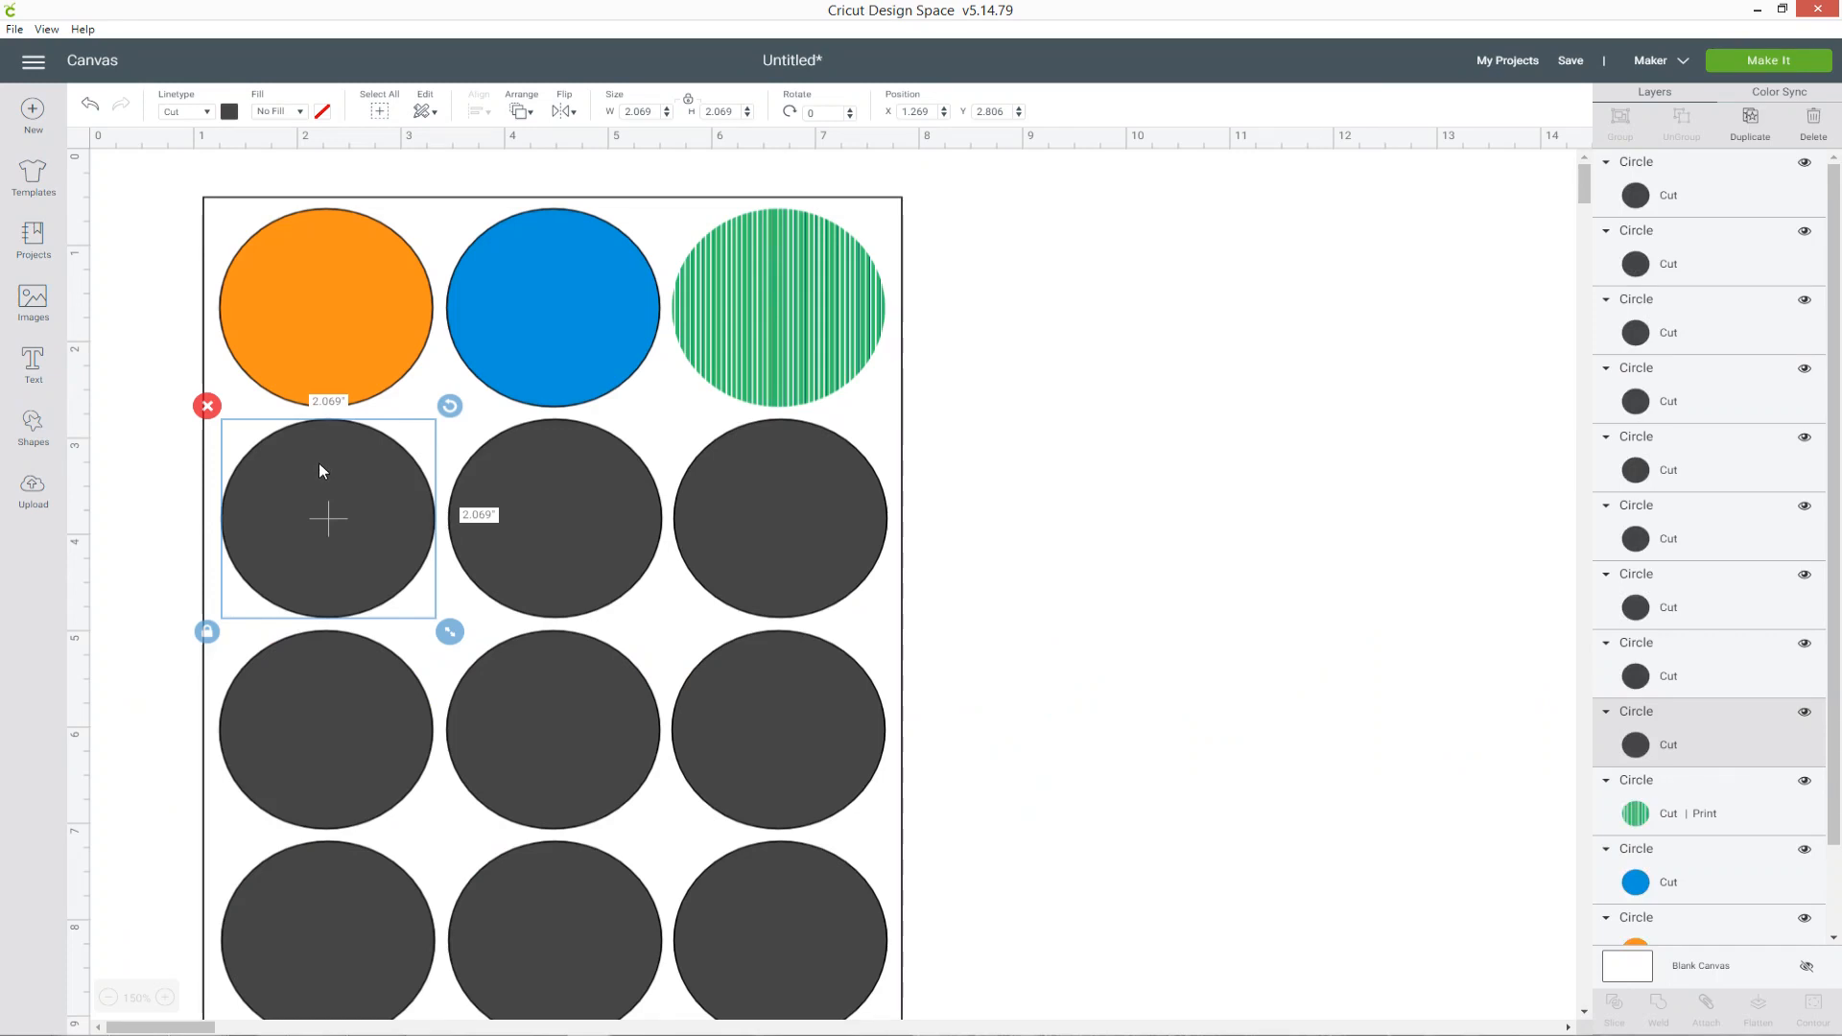
- Give the first circle of the second row a Print fill using the uploaded orange diagonal stripe pattern
left_click(296, 109)
left_click(281, 153)
left_click(322, 111)
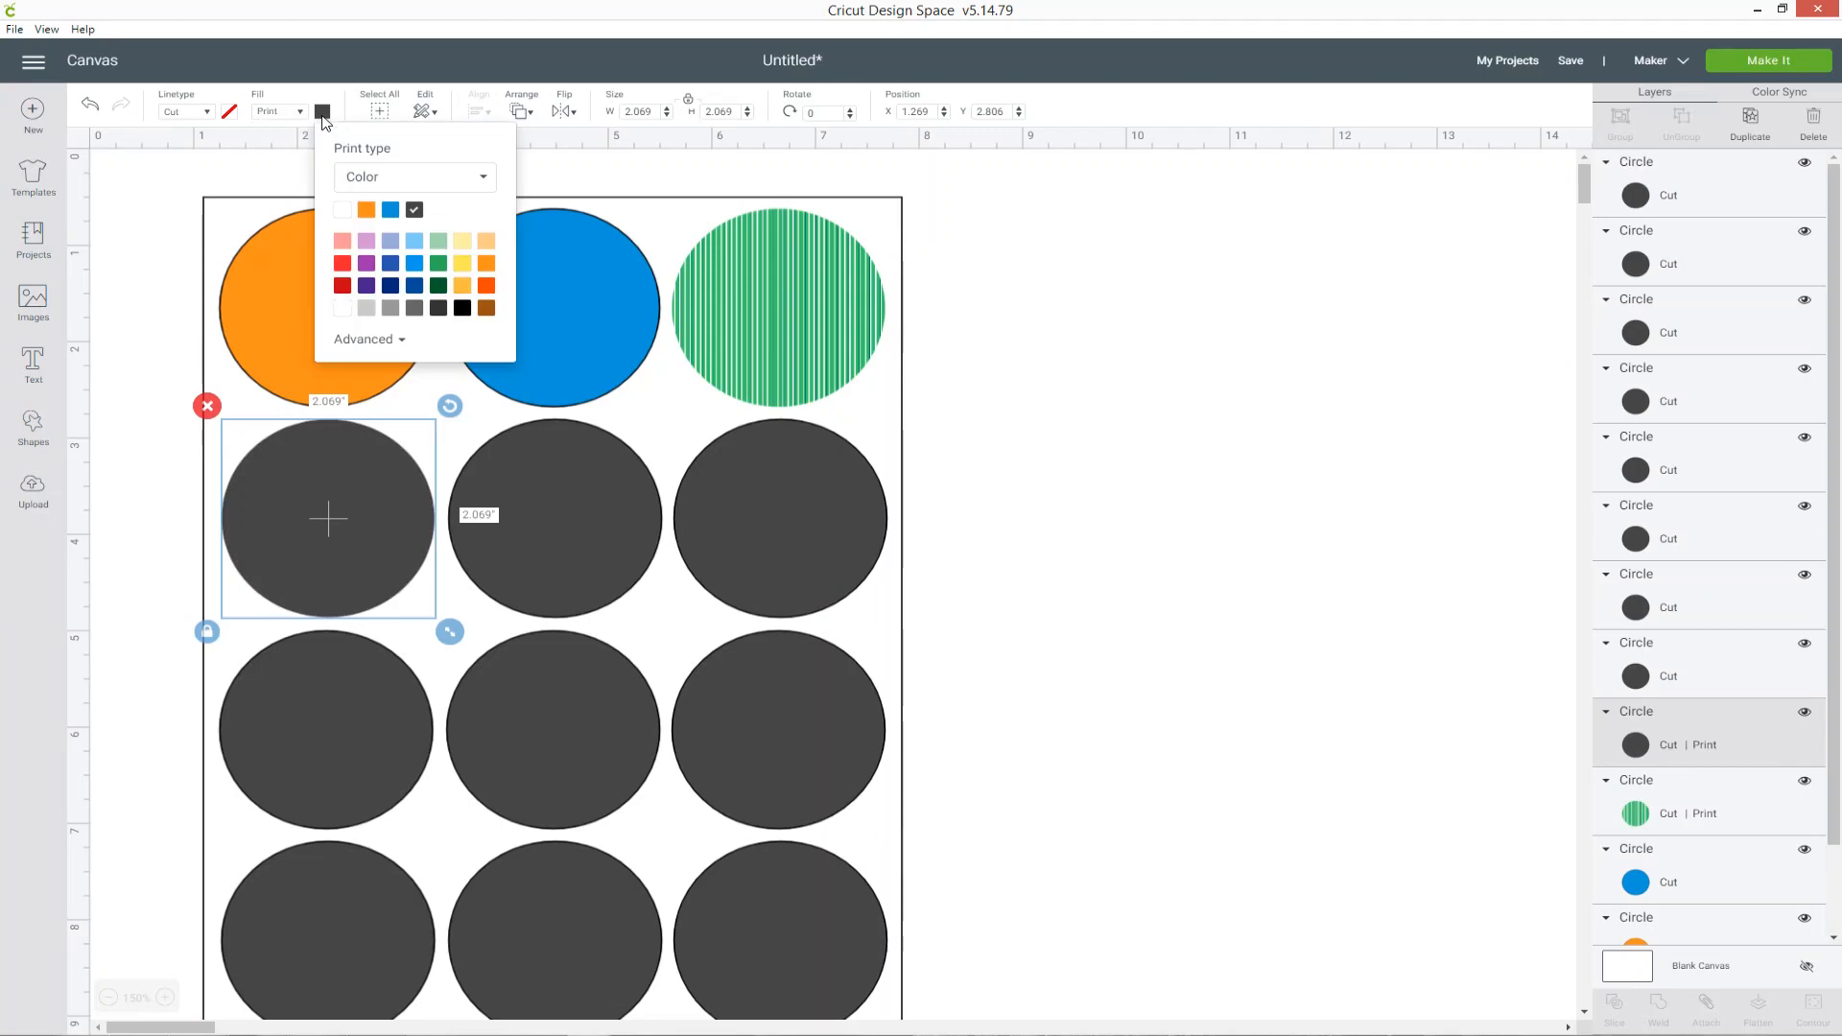
left_click(384, 178)
left_click(407, 238)
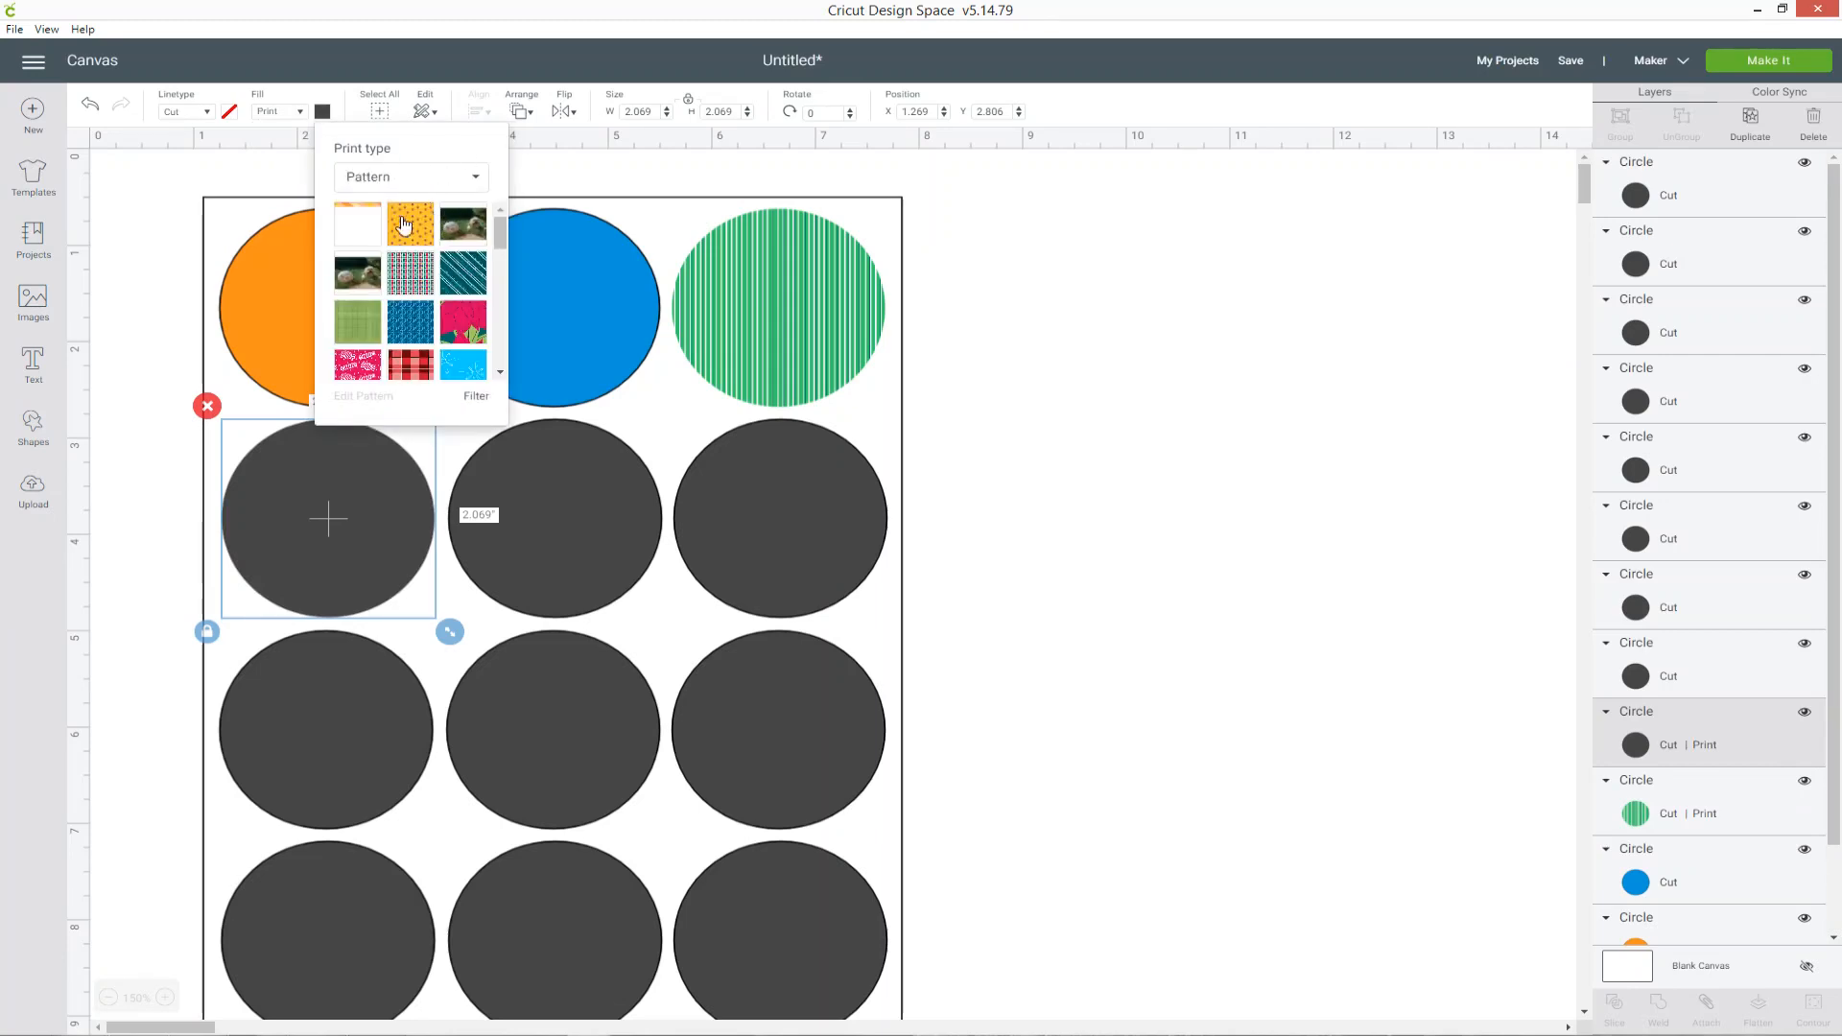
left_click(352, 230)
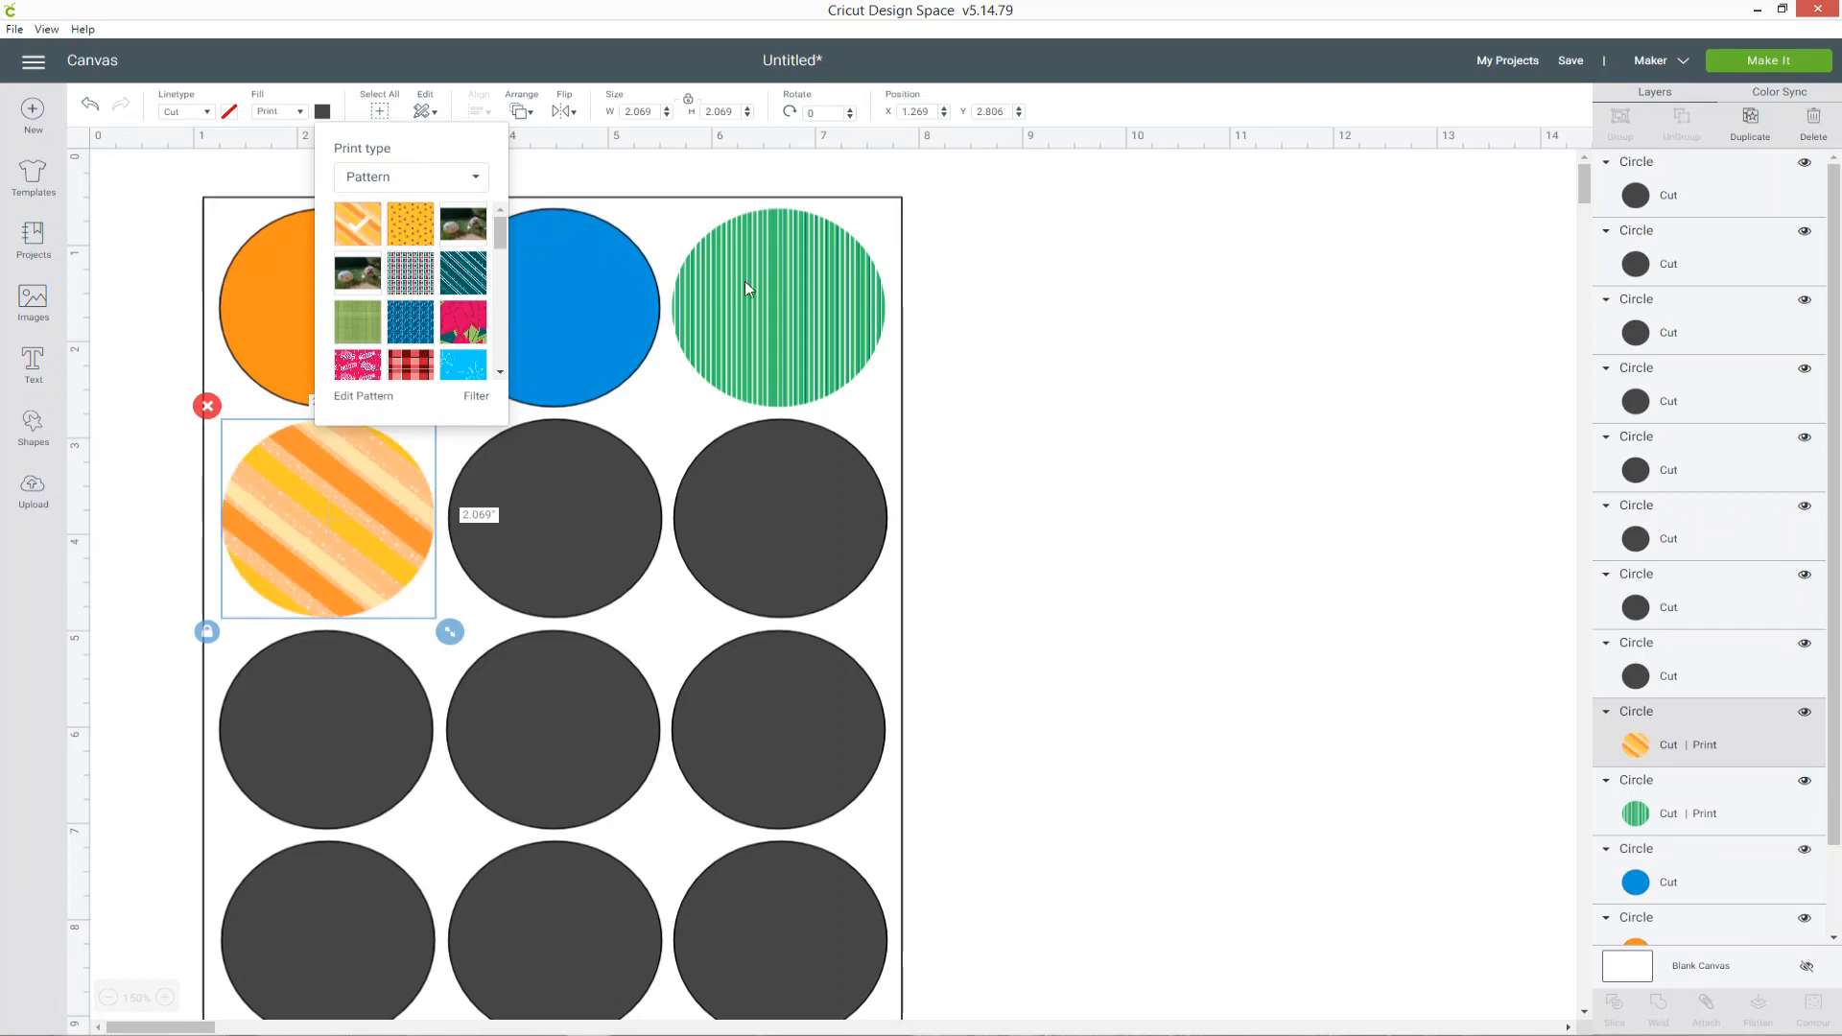
left_click(1102, 571)
scroll(1104, 573, "down", 1)
scroll(1104, 572, "down", 1)
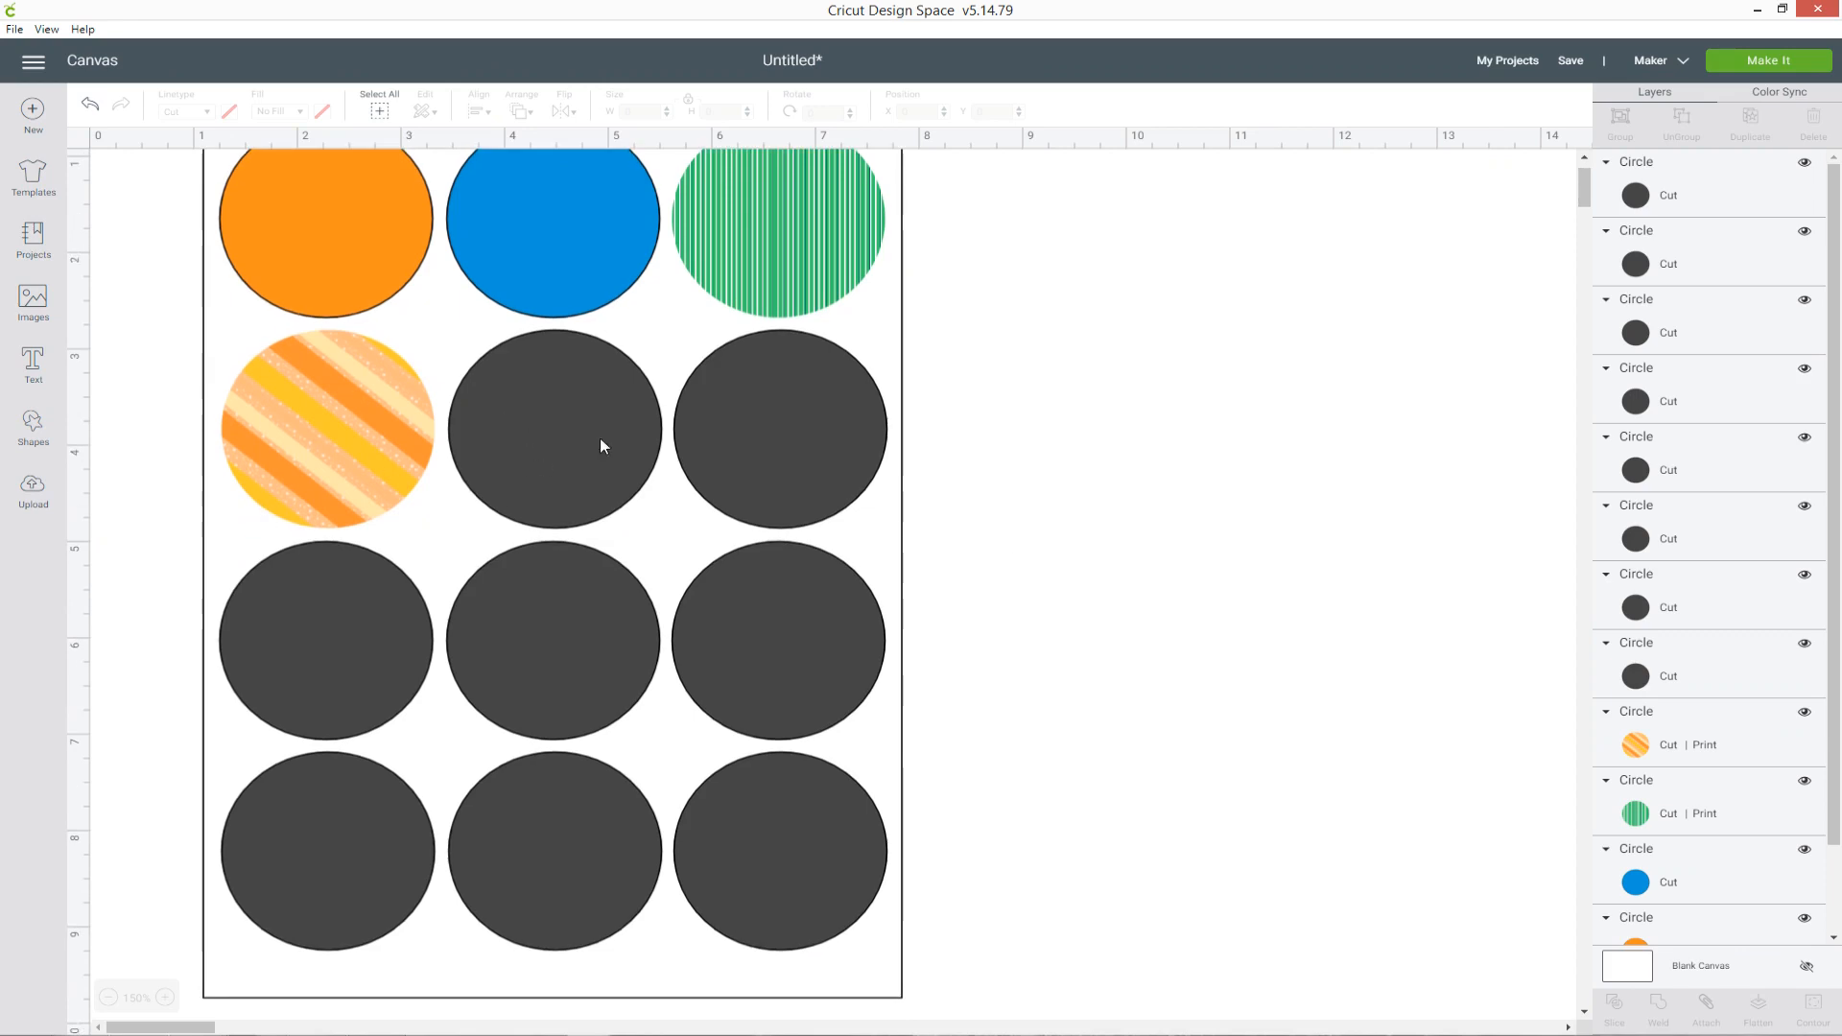
scroll(1160, 584, "up", 2)
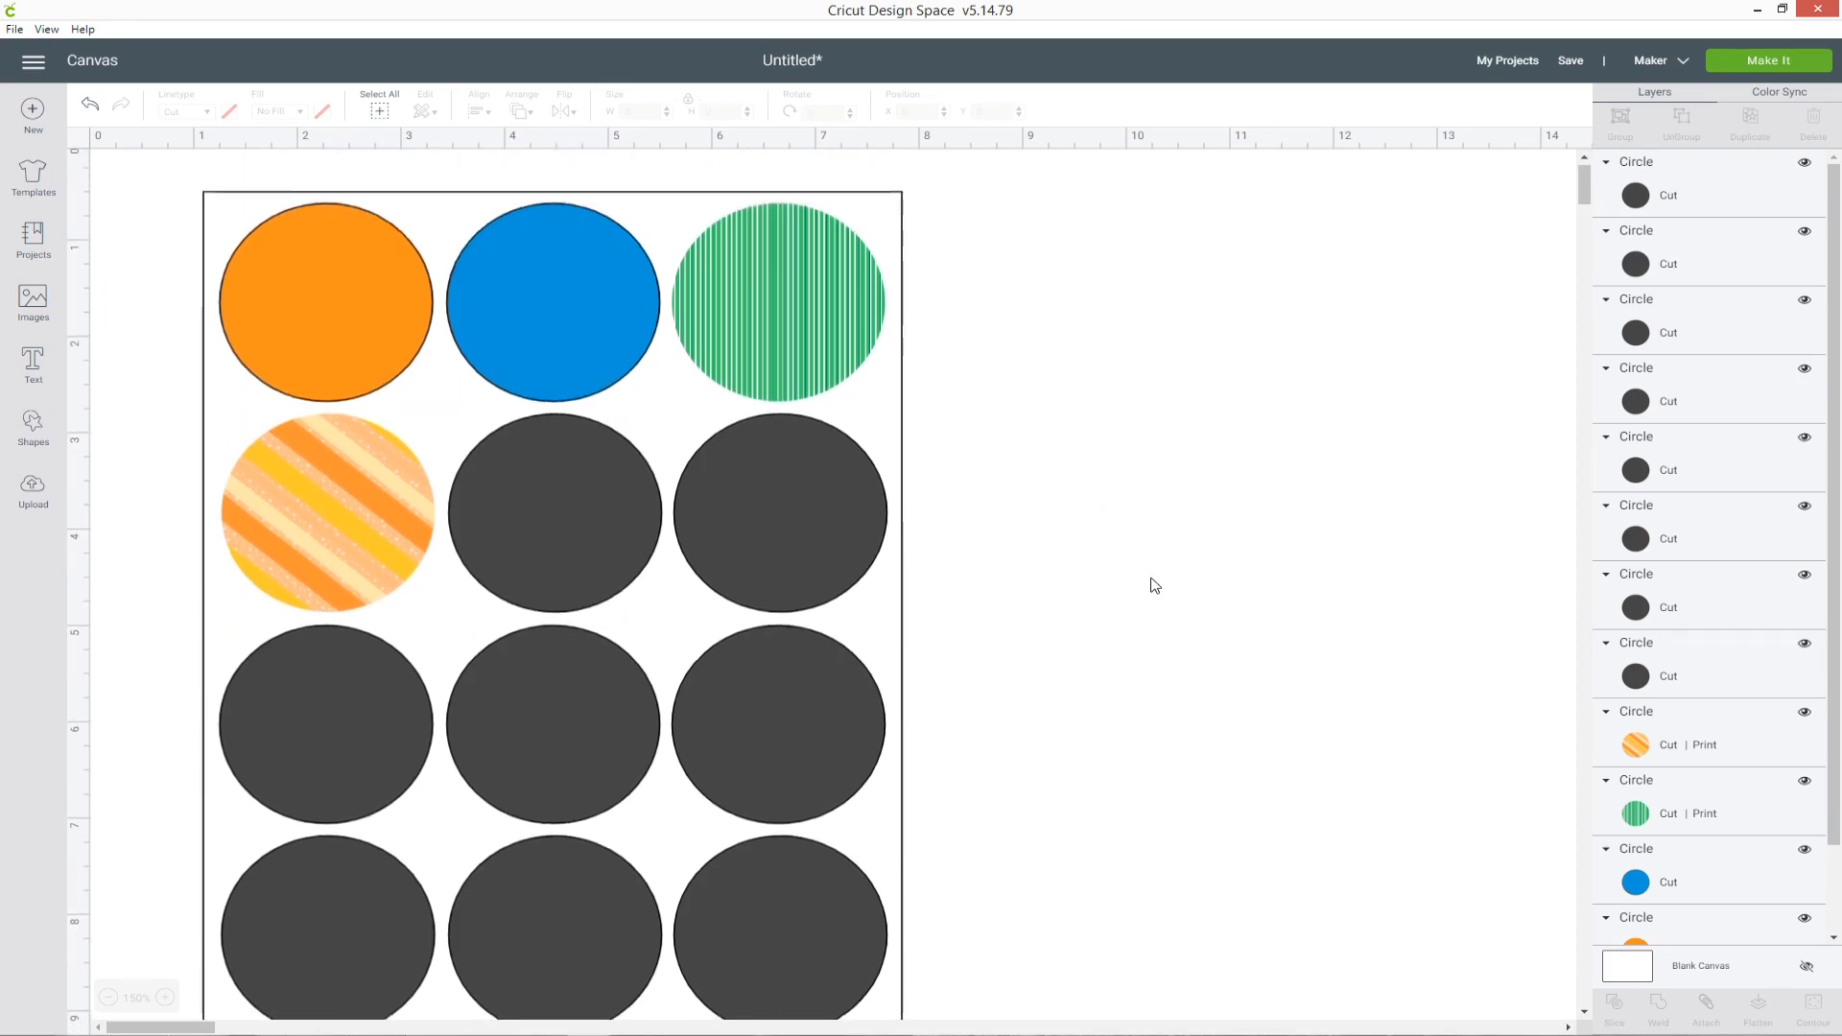
scroll(1155, 584, "down", 2)
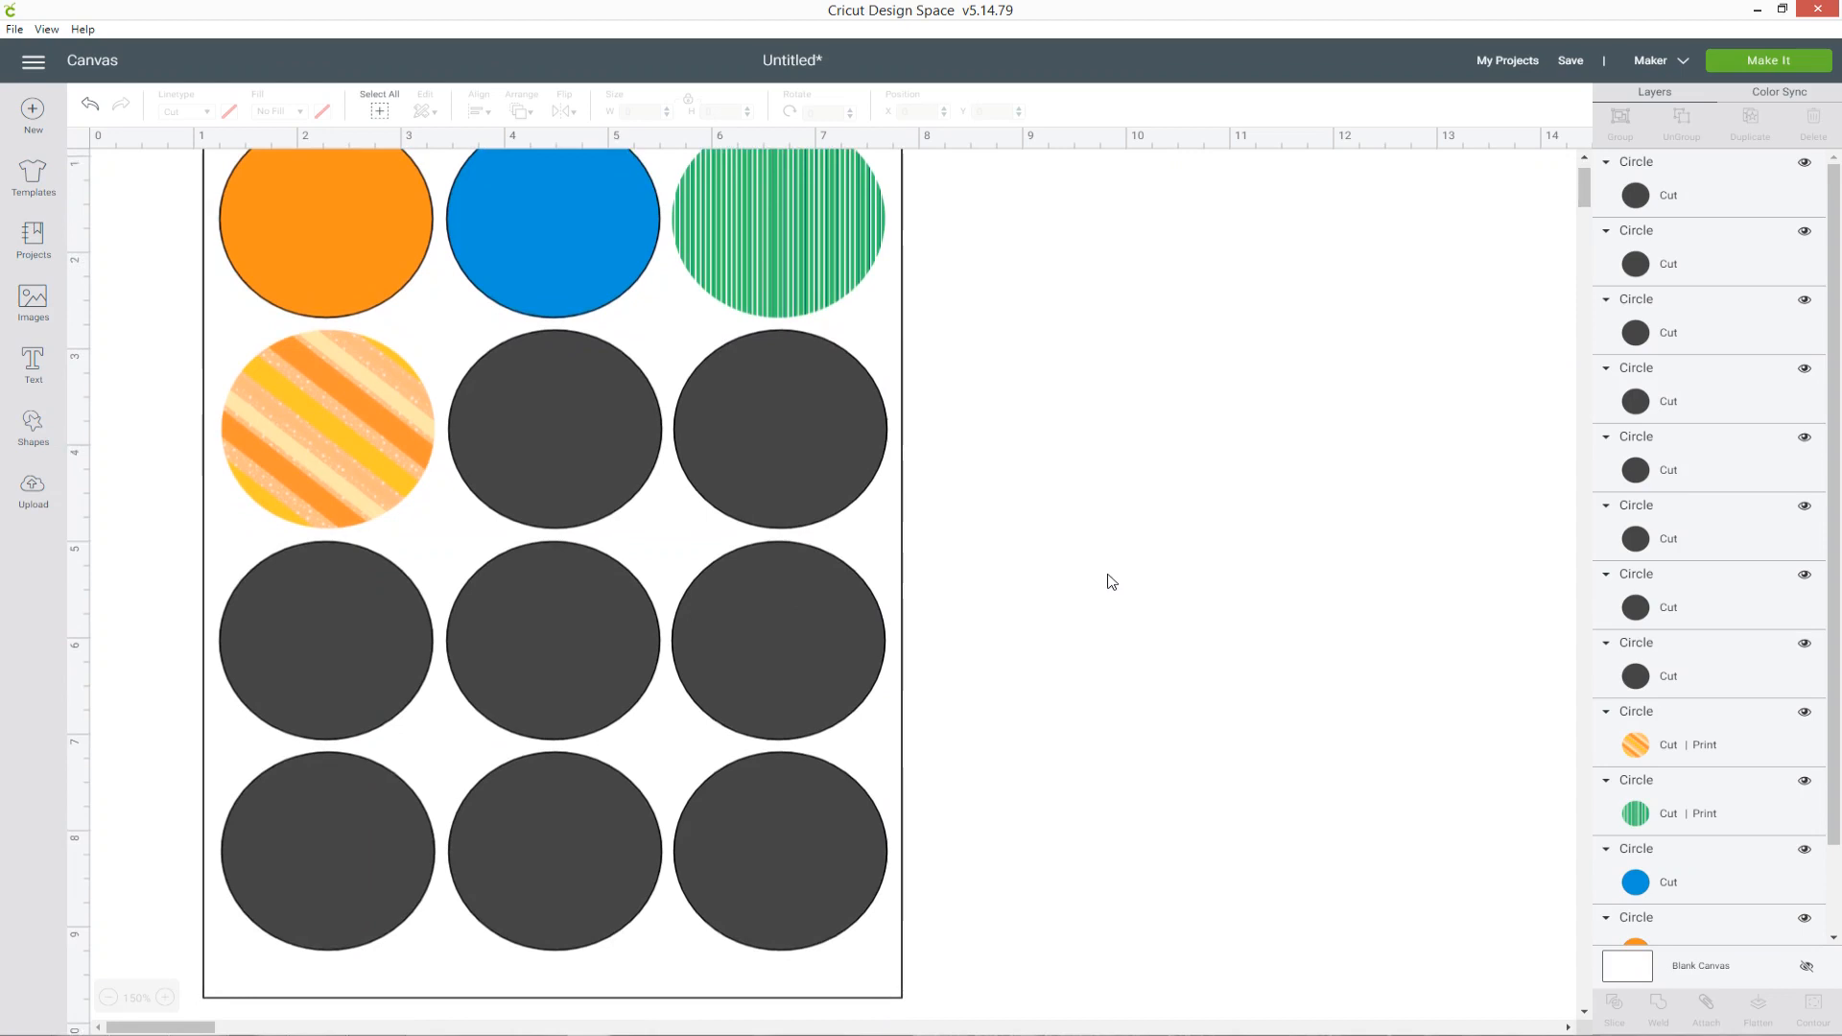
scroll(1118, 570, "up", 2)
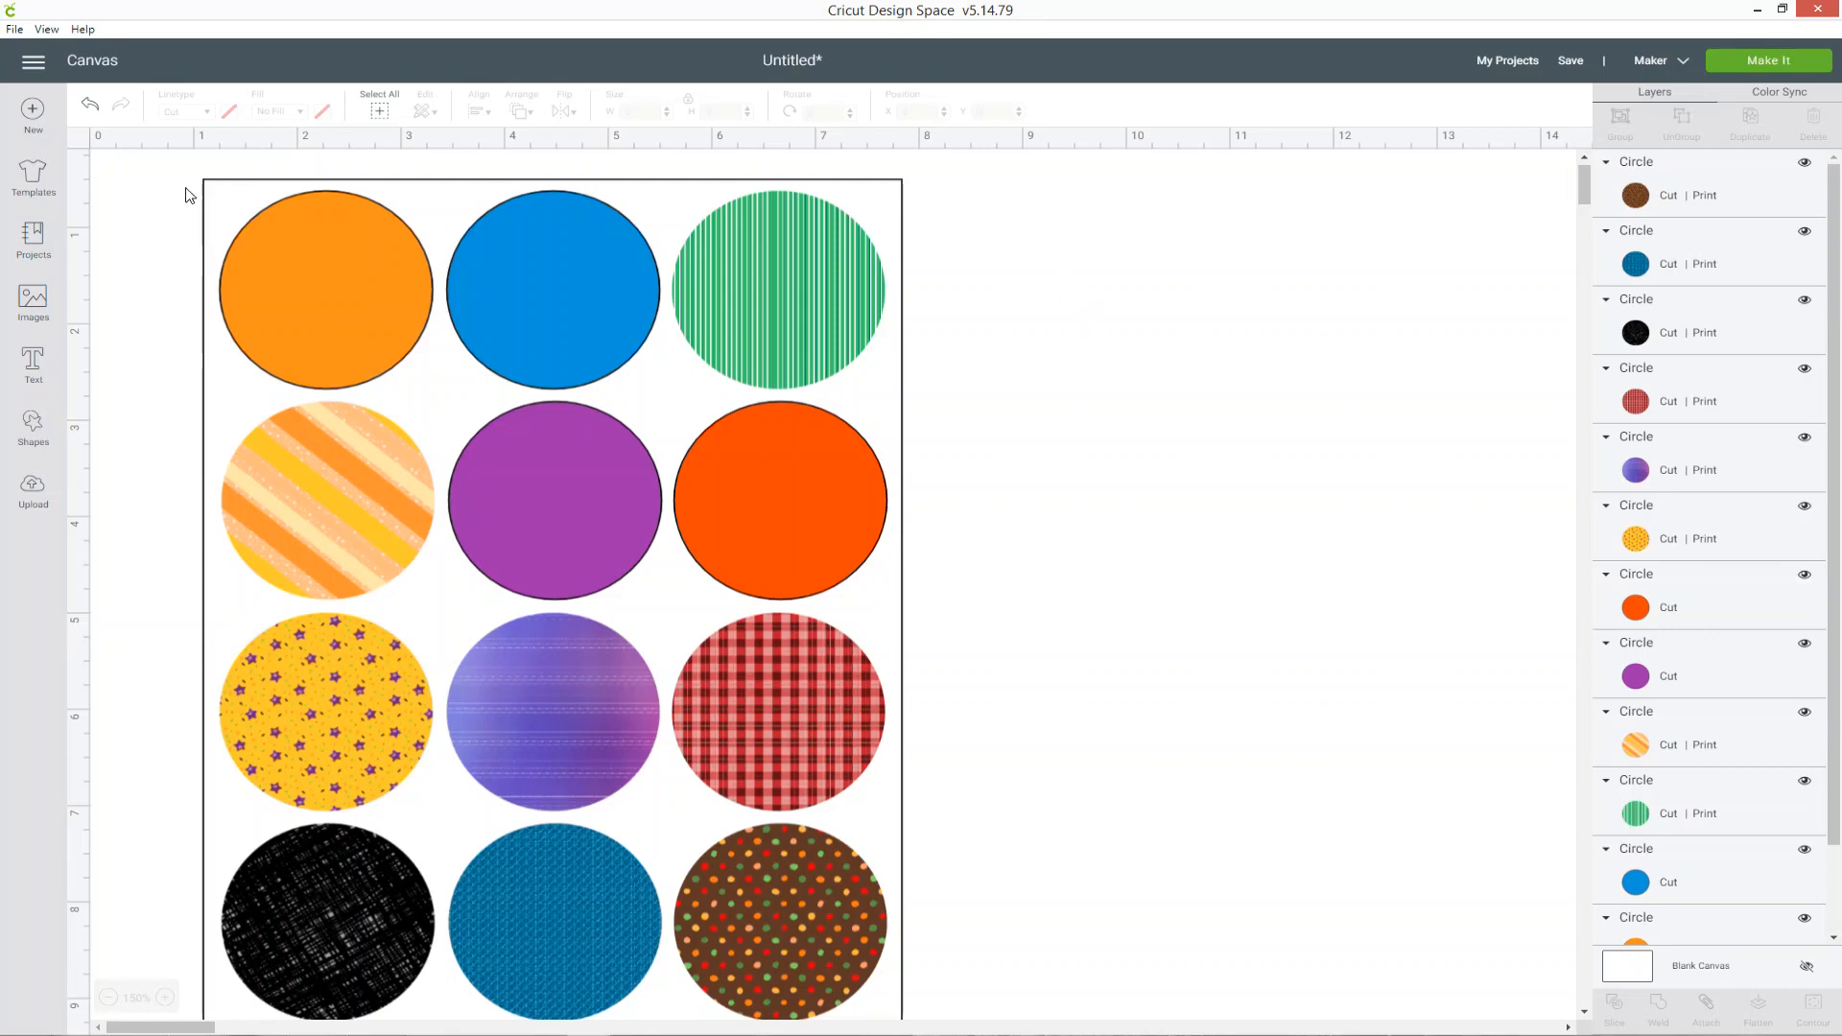
- Search the image library for halloween and select the Happy Halloween Witches design
left_click(29, 305)
left_click(550, 165)
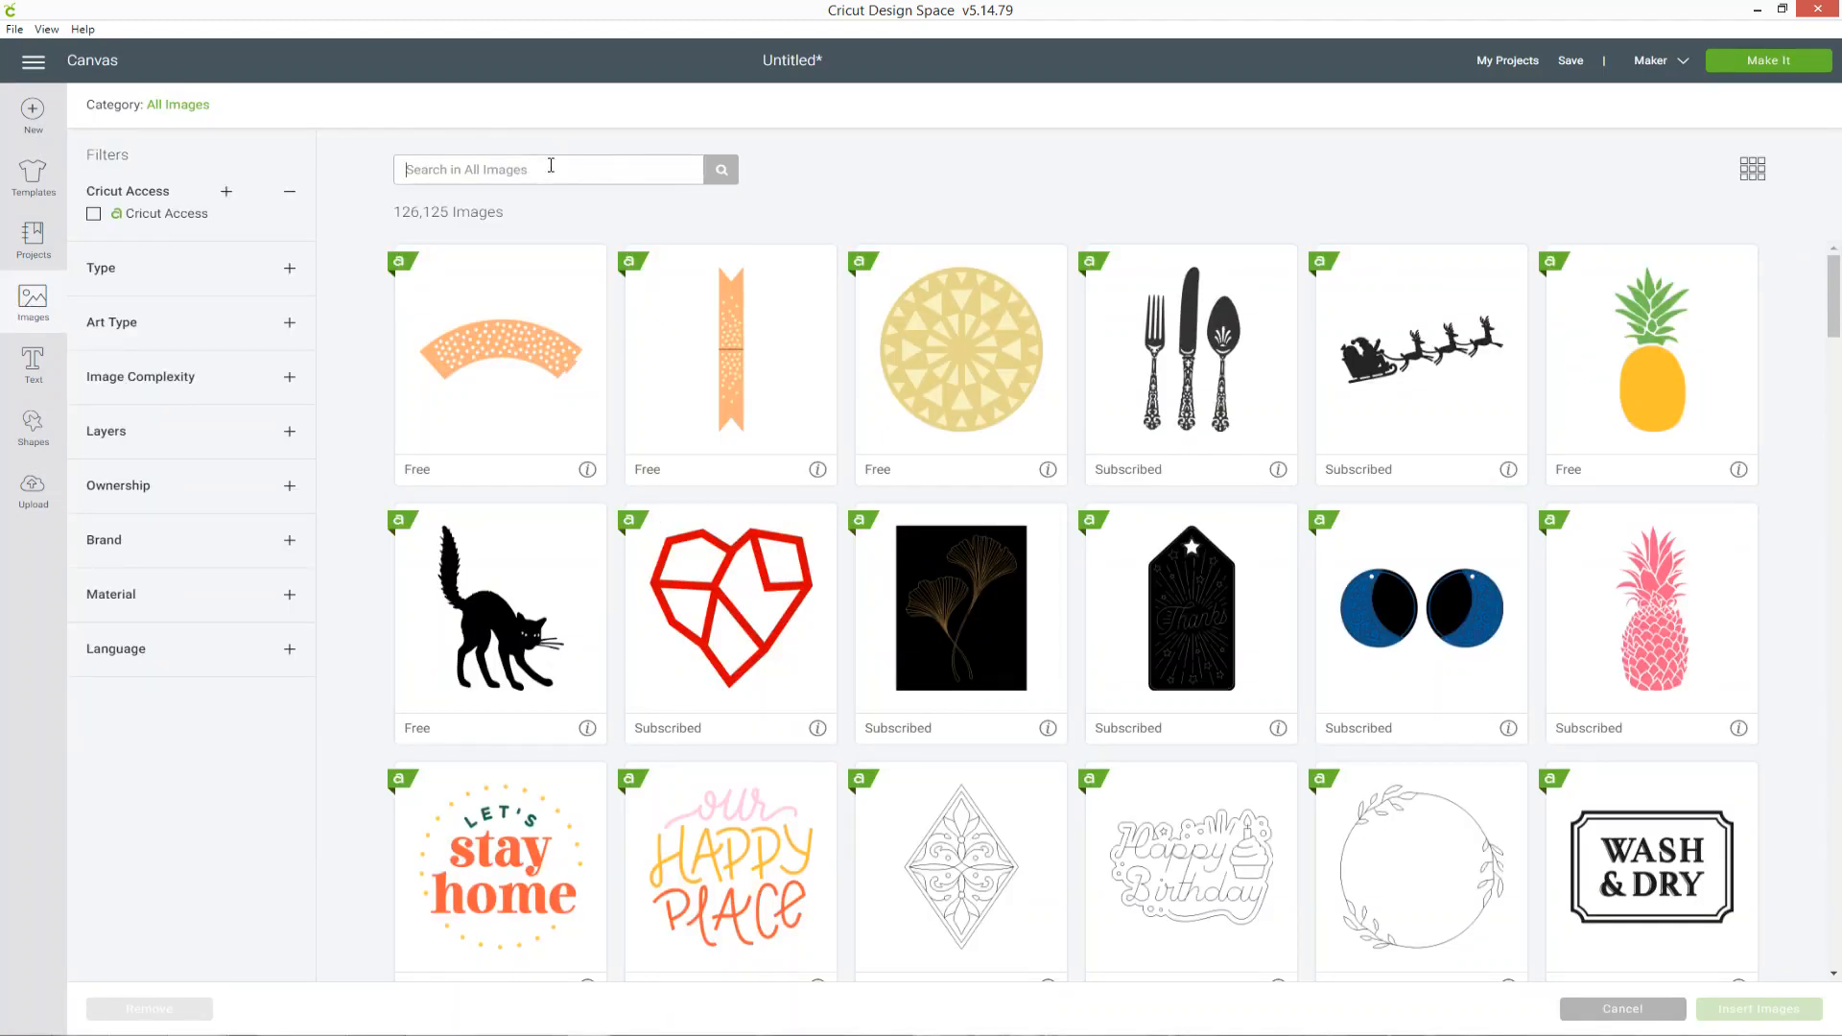
type("halloween")
key("Return")
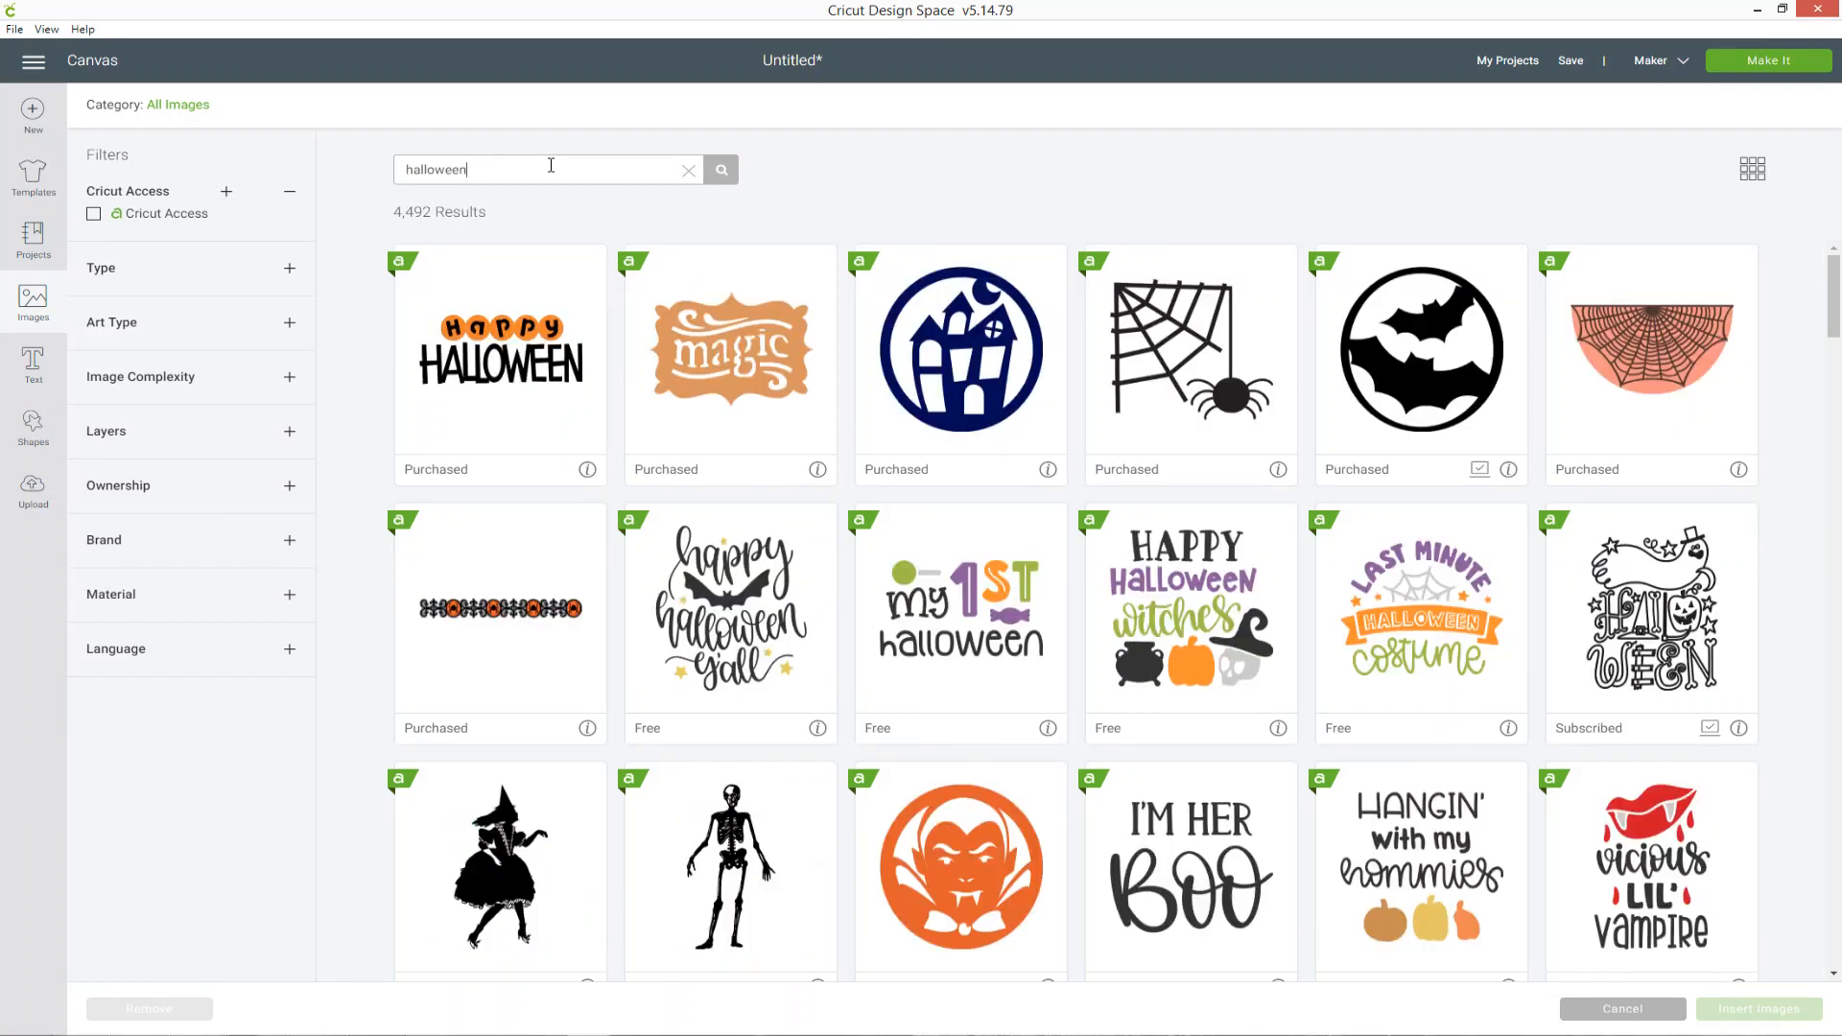
scroll(778, 290, "down", 3)
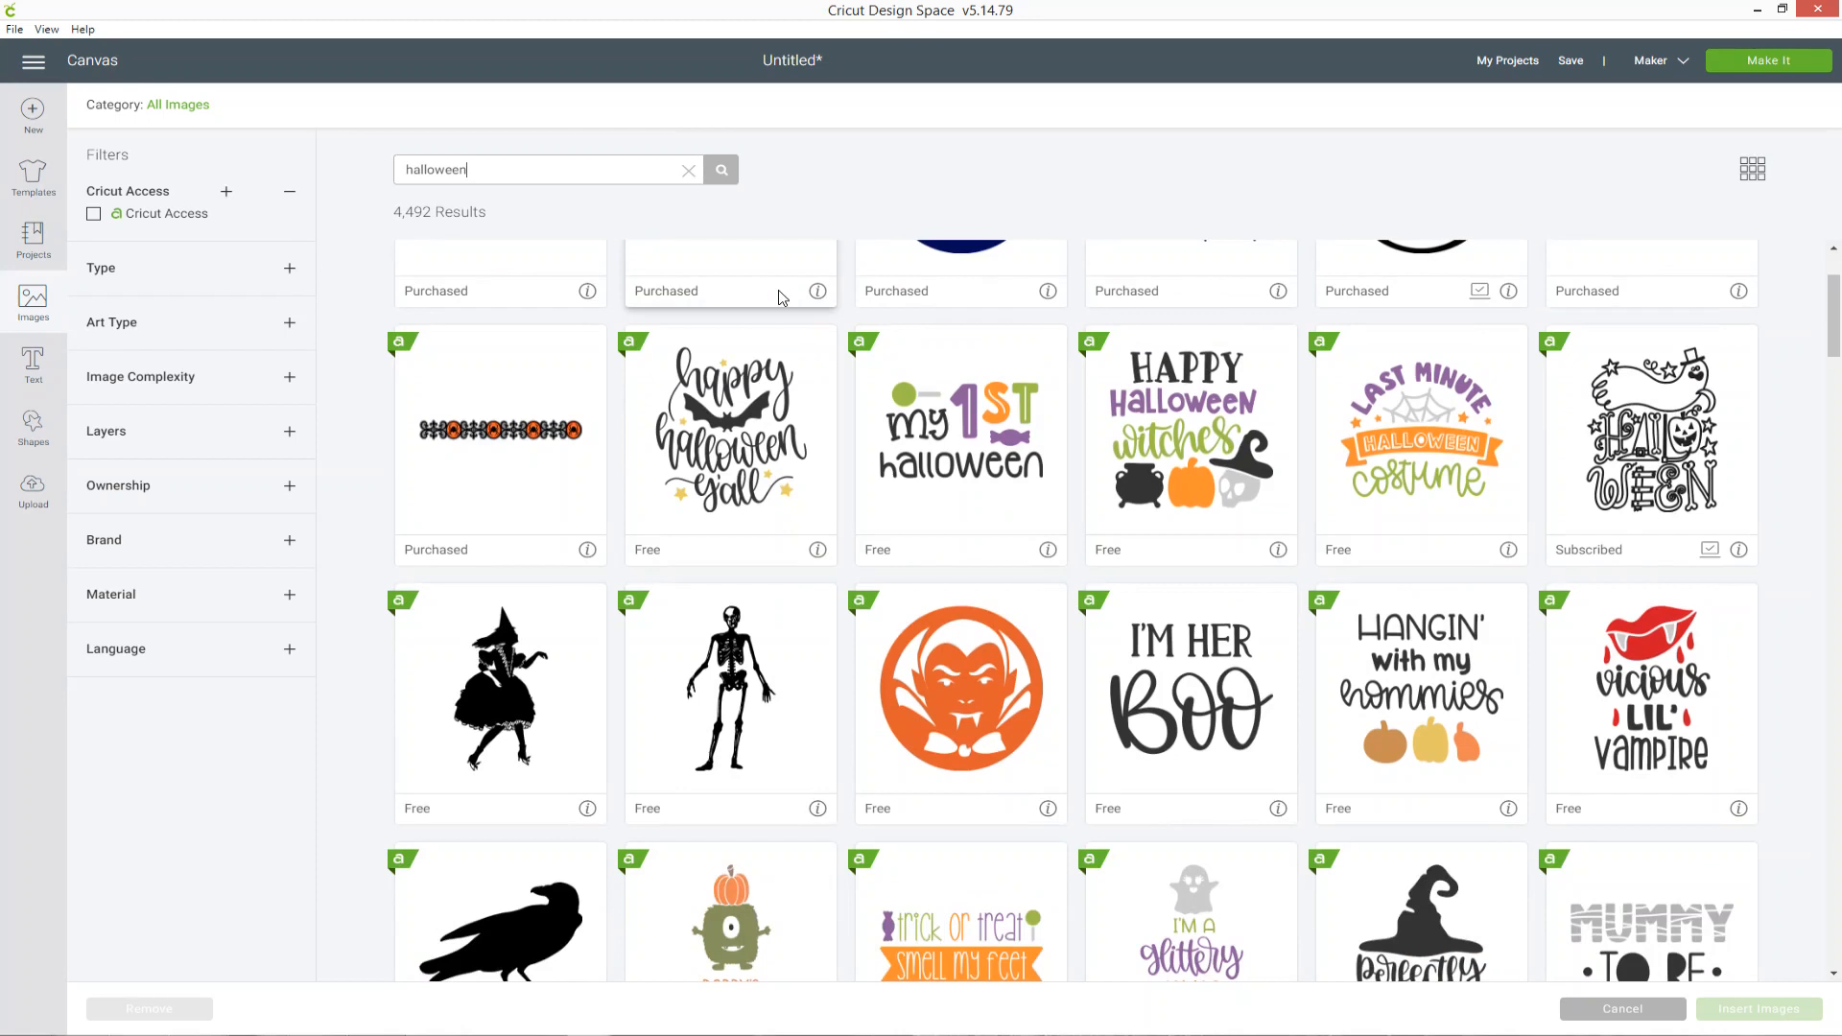
left_click(1276, 527)
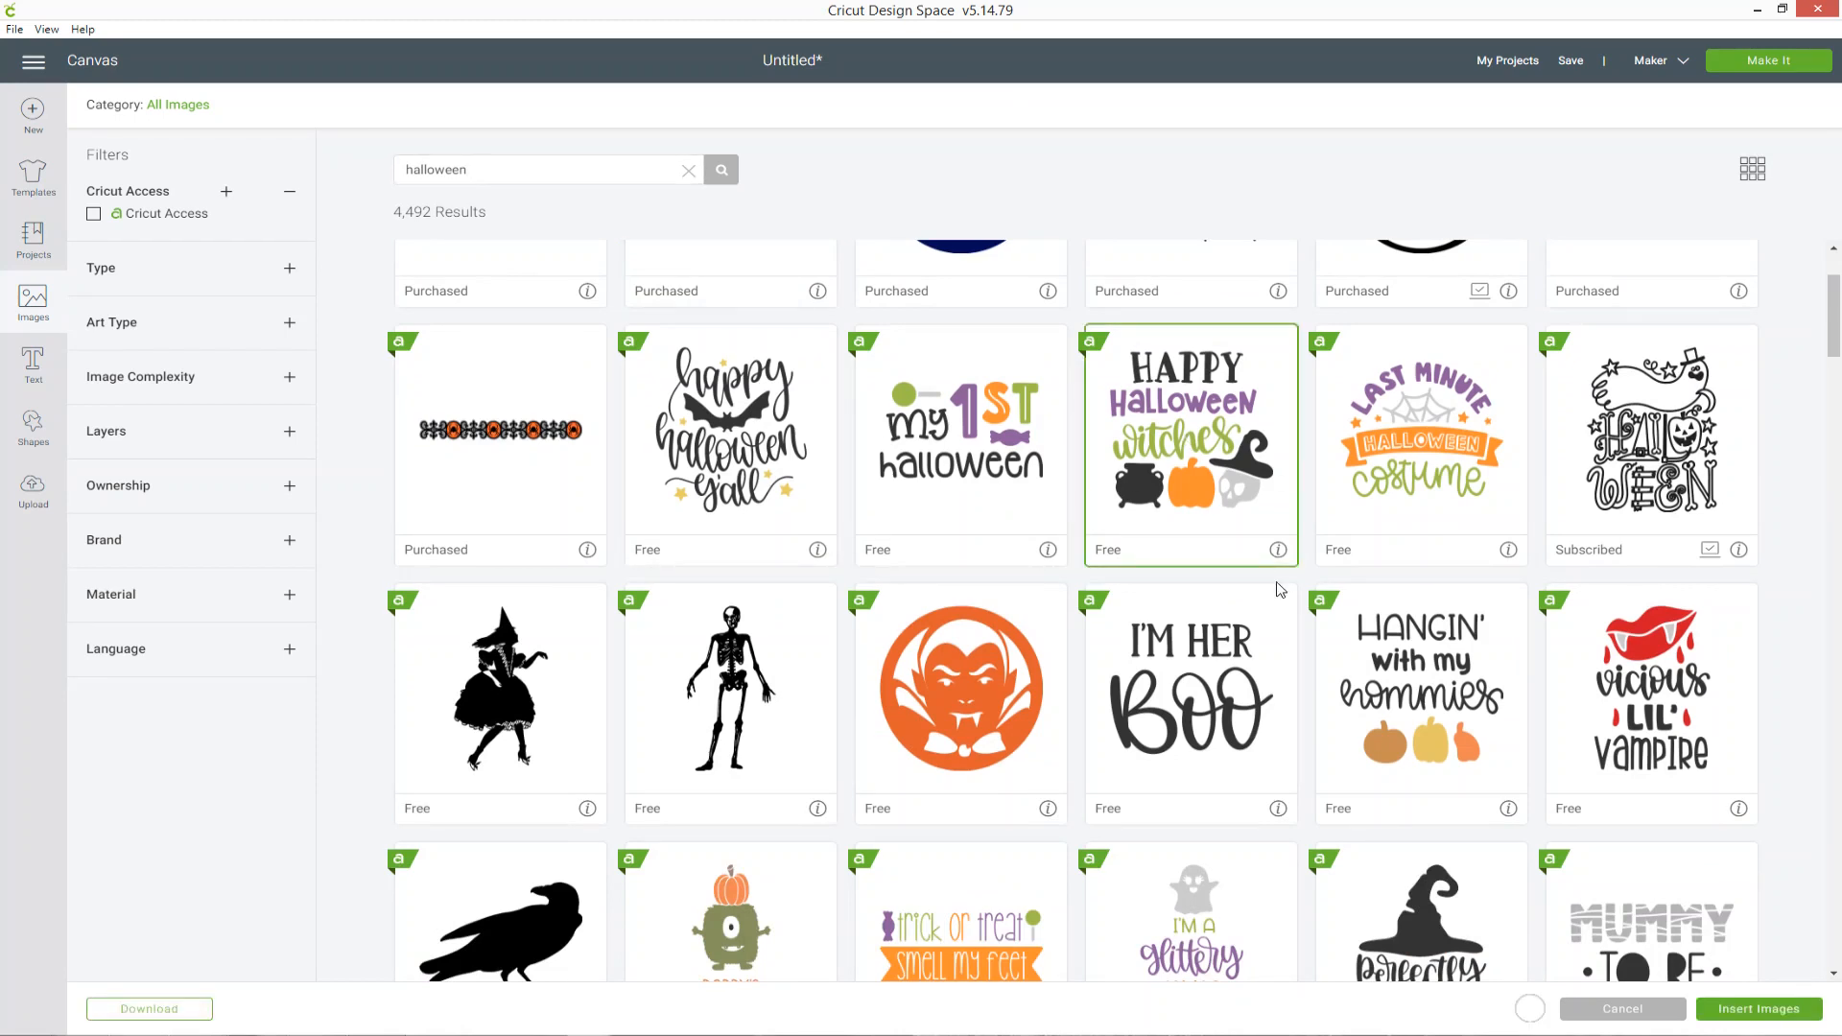
- Add the Perfectly Wicked witch hat and the arched black cat to the selection and insert the images on the canvas
scroll(1280, 589, "down", 4)
scroll(1334, 587, "down", 2)
left_click(1465, 571)
scroll(1158, 587, "down", 6)
scroll(1157, 587, "down", 4)
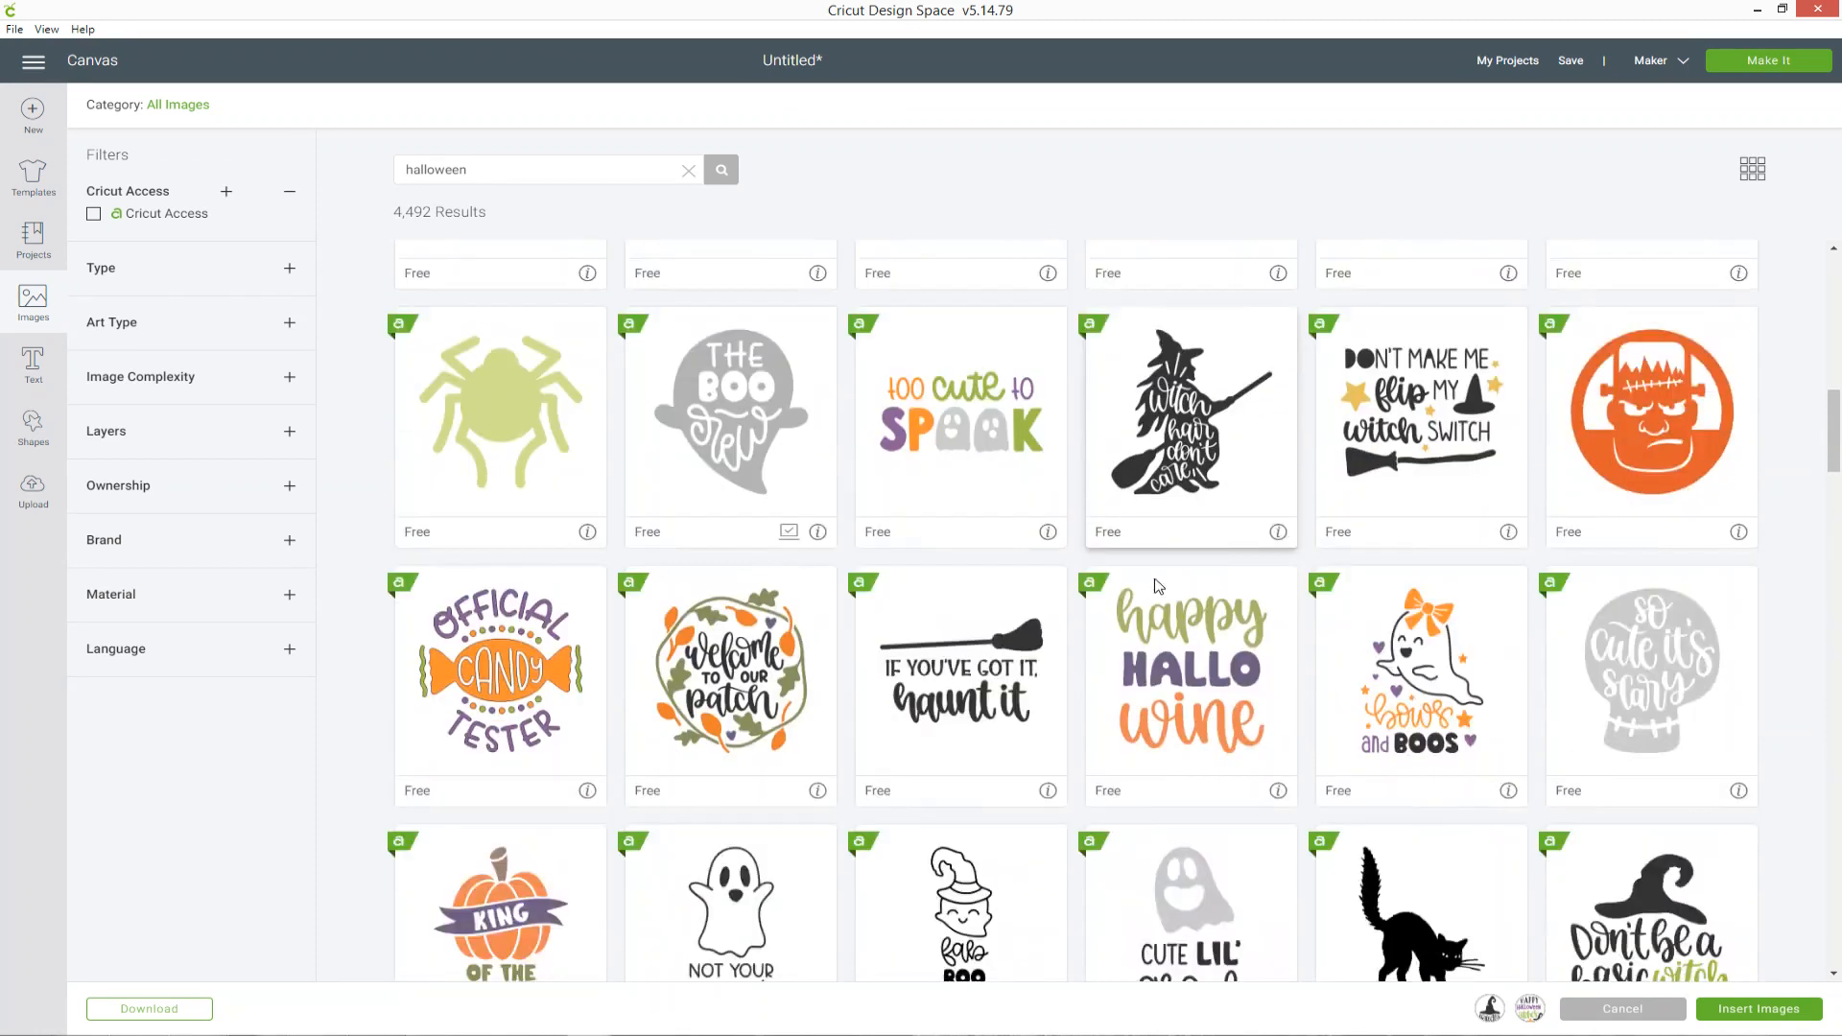
scroll(1283, 554, "down", 3)
left_click(1419, 662)
left_click(1758, 1008)
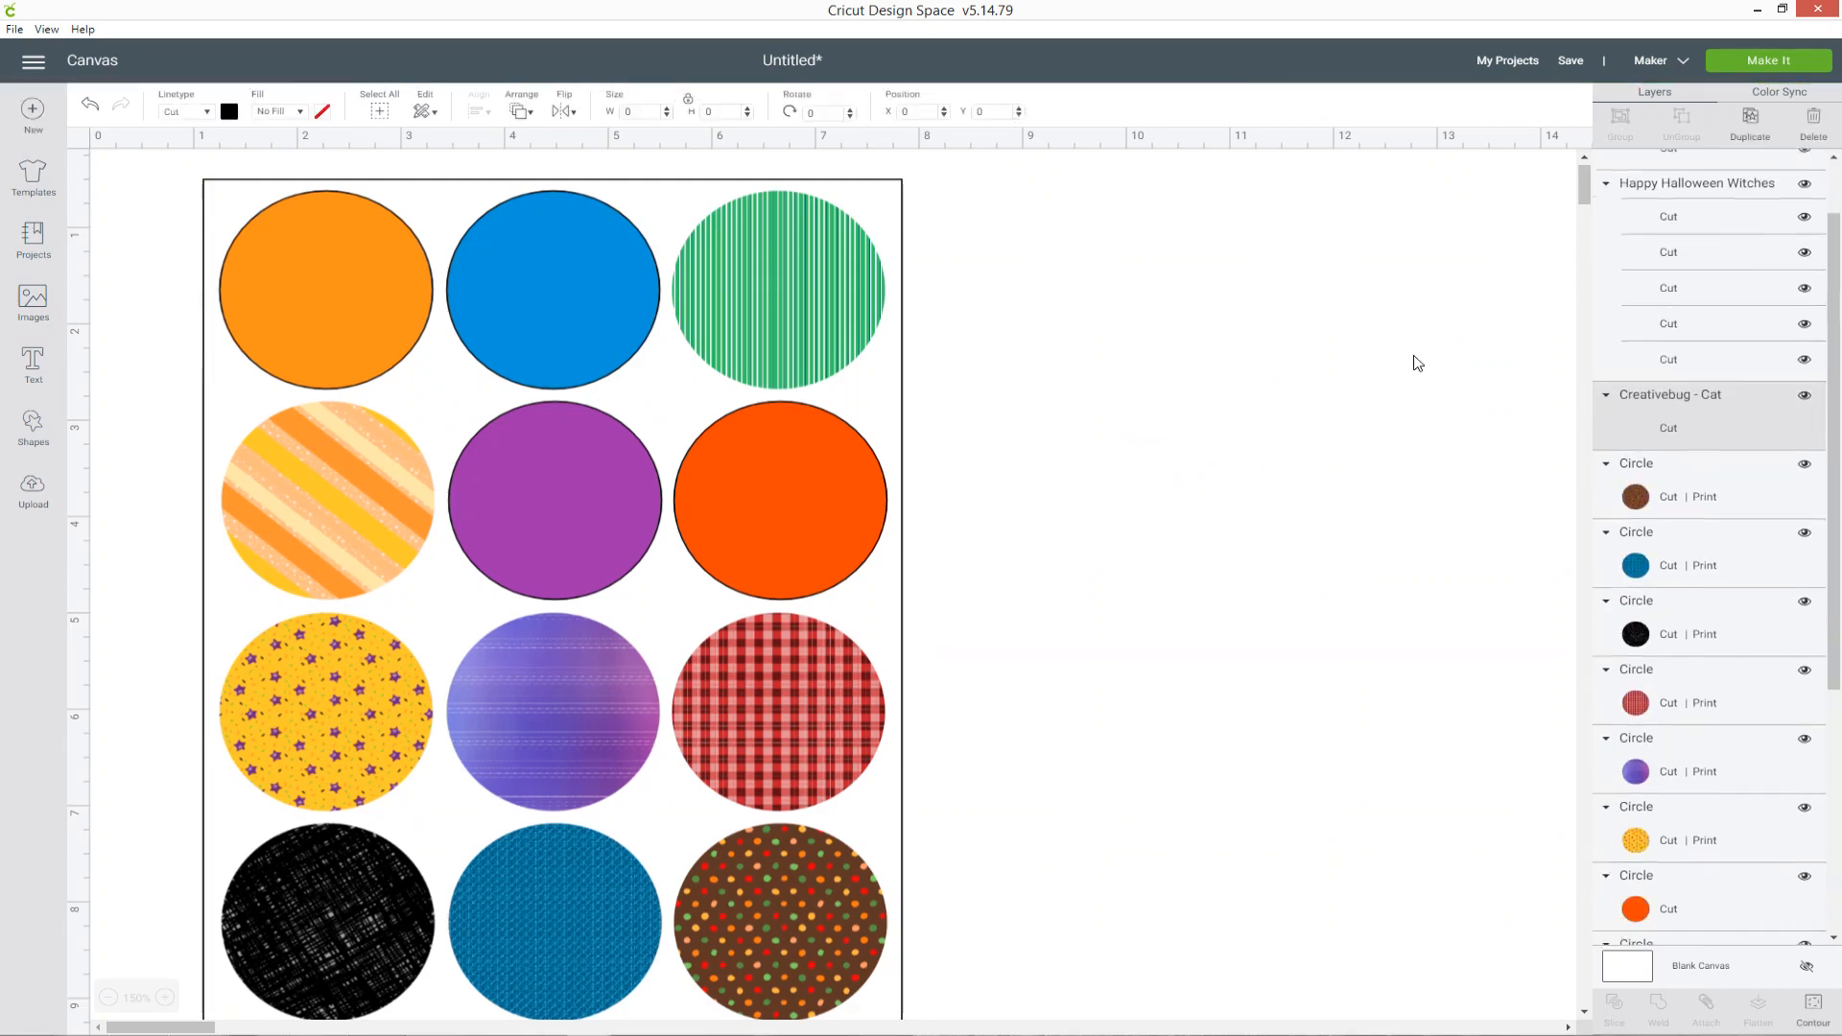
- Move the Perfectly Wicked design aside, then shrink Happy Halloween Witches to about 1.55 × 1.47 in and place it on the blue circle
left_click_drag(565, 465, 1271, 364)
left_click_drag(672, 636, 1372, 794)
left_click_drag(1400, 875, 1127, 623)
left_click_drag(1088, 554, 611, 342)
- Shrink the black cat to about 1.21 in wide and centre it on the orange diagonal-striped circle
left_click(326, 450)
left_click_drag(470, 574, 401, 580)
left_click_drag(346, 522, 354, 534)
- Shrink the Perfectly Wicked design to about 1.40 × 1.74 in and centre it on the purple circle in the second row
left_click(1276, 552)
left_click_drag(1326, 597, 1175, 447)
left_click_drag(1099, 303, 553, 485)
left_click_drag(633, 617, 614, 585)
left_click_drag(533, 462, 547, 461)
left_click_drag(635, 585, 644, 595)
left_click_drag(581, 515, 571, 487)
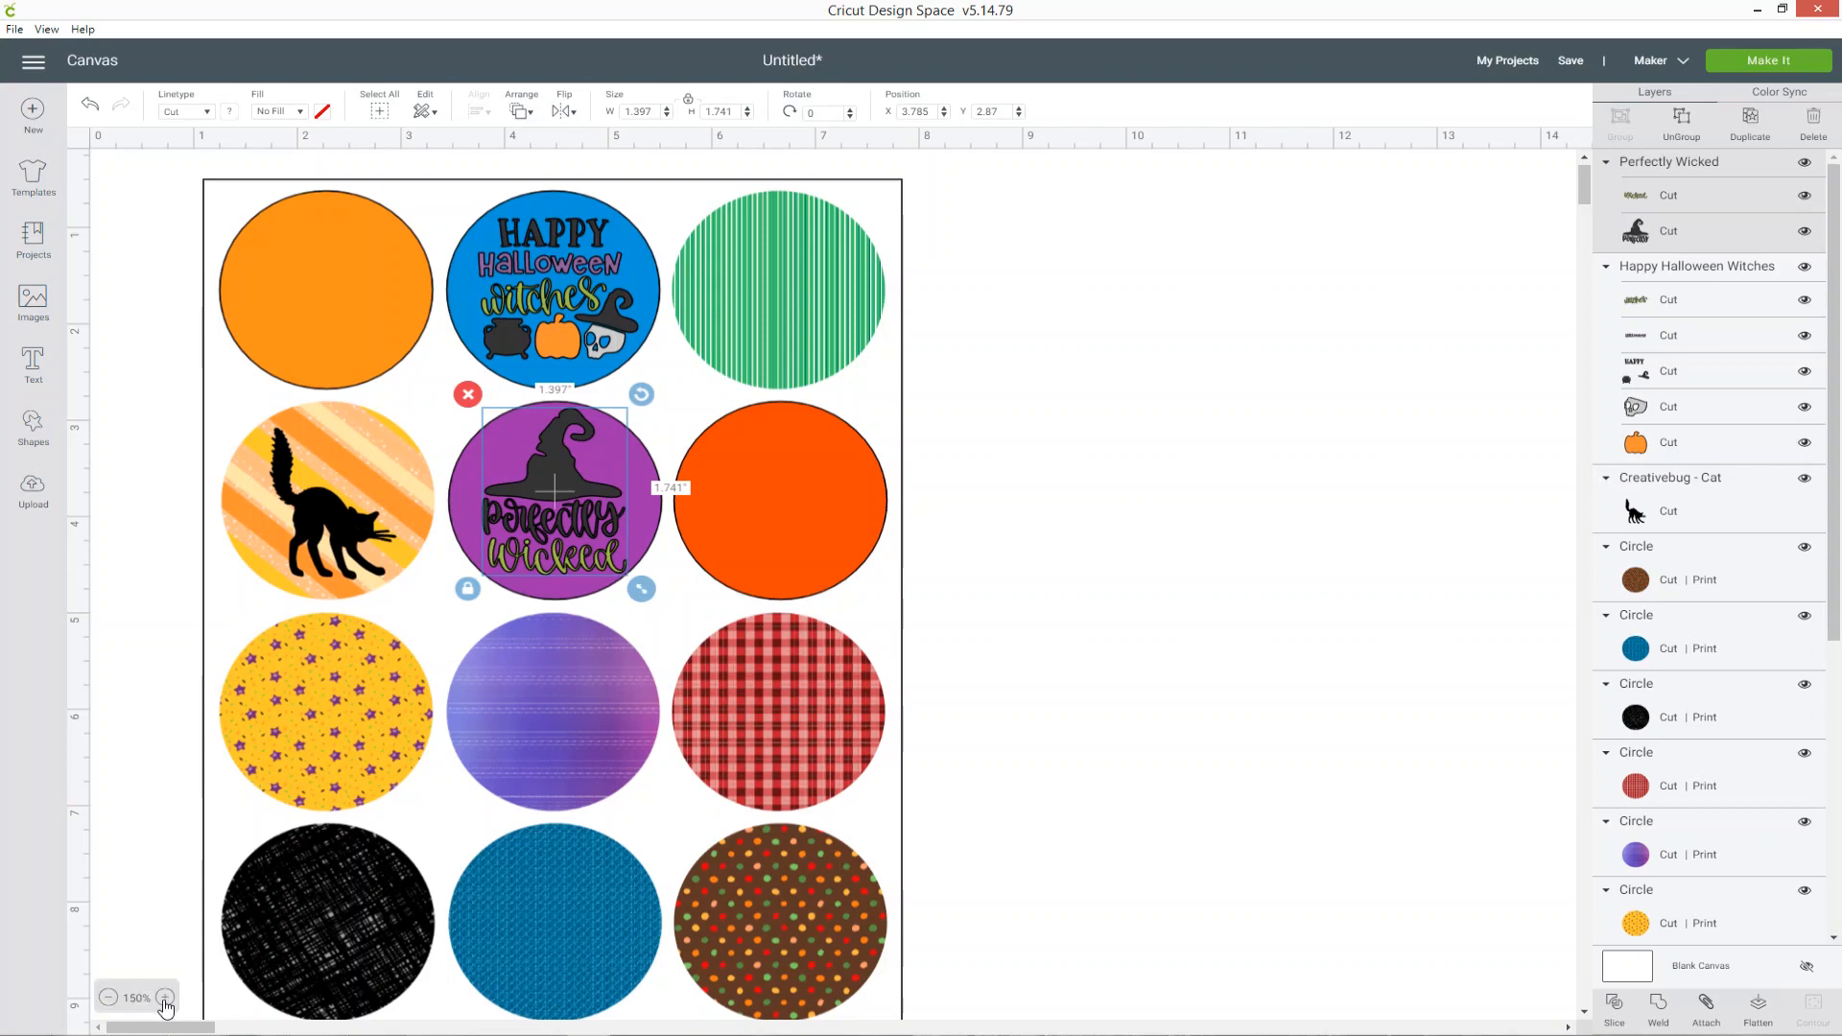
- Flatten the Perfectly Wicked and Happy Halloween Witches designs separately into printable images
left_click(165, 998)
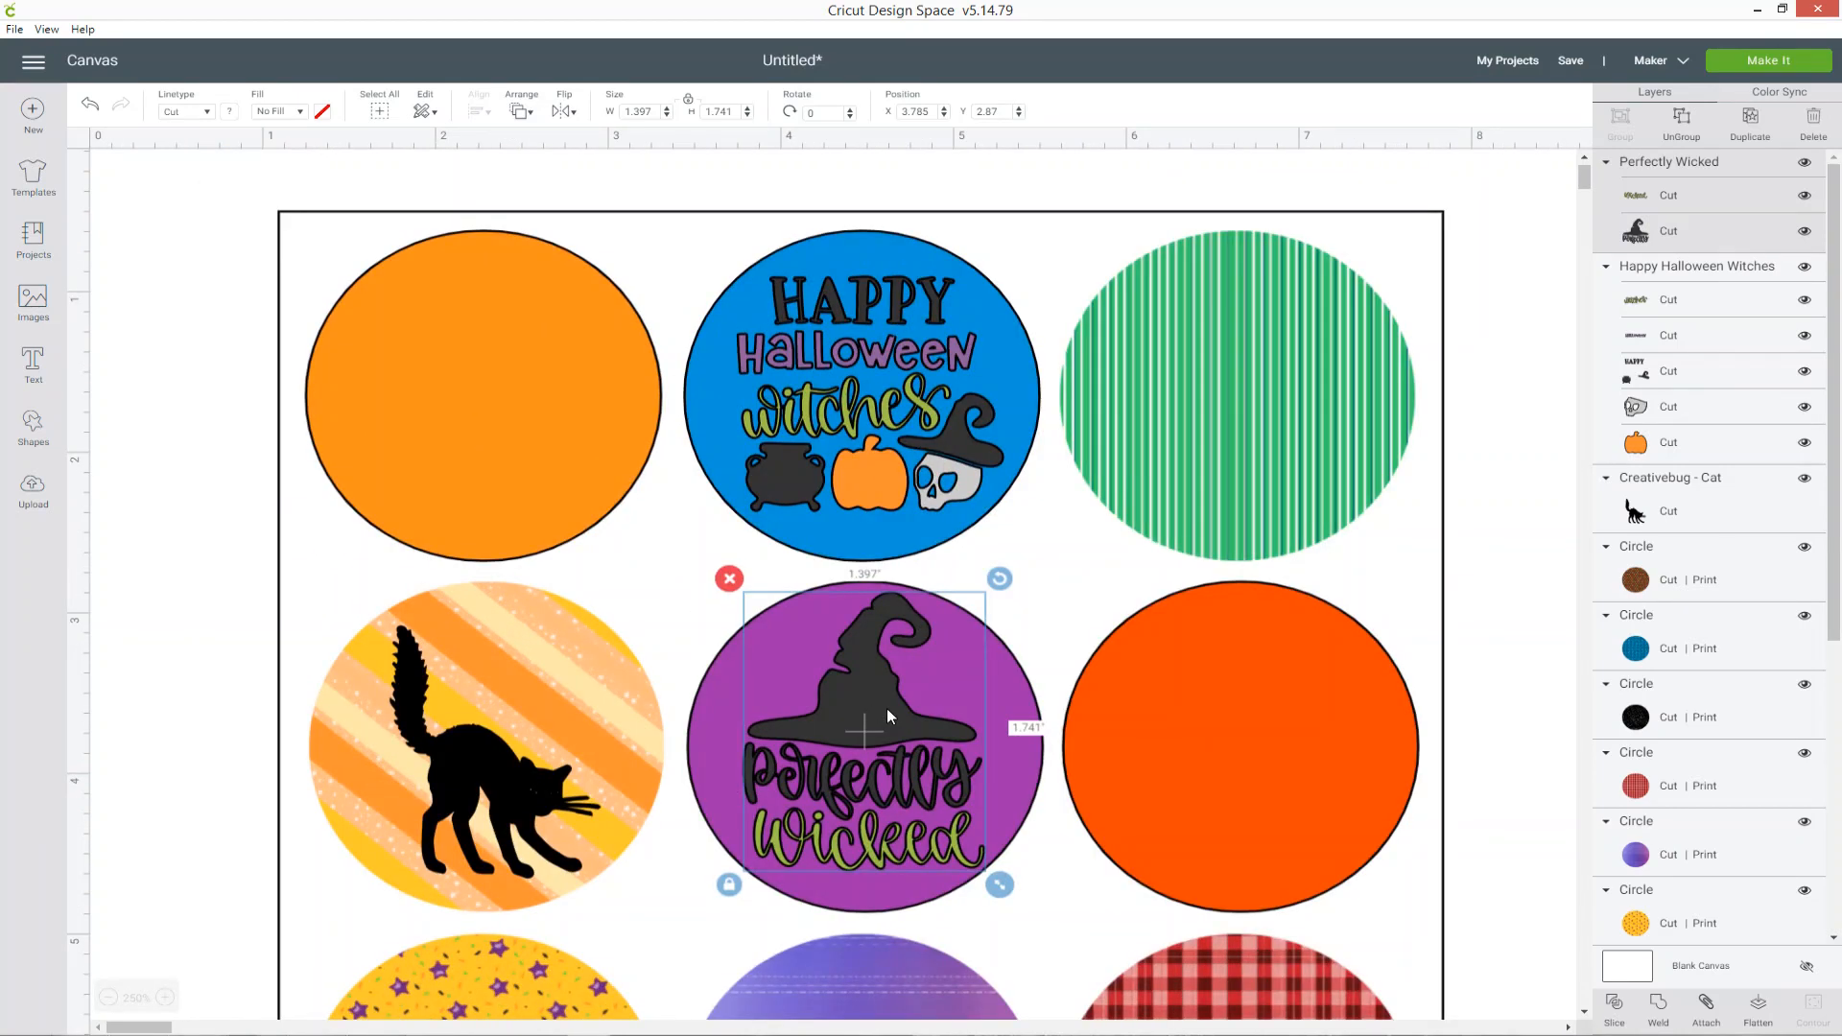
left_click(1759, 1010)
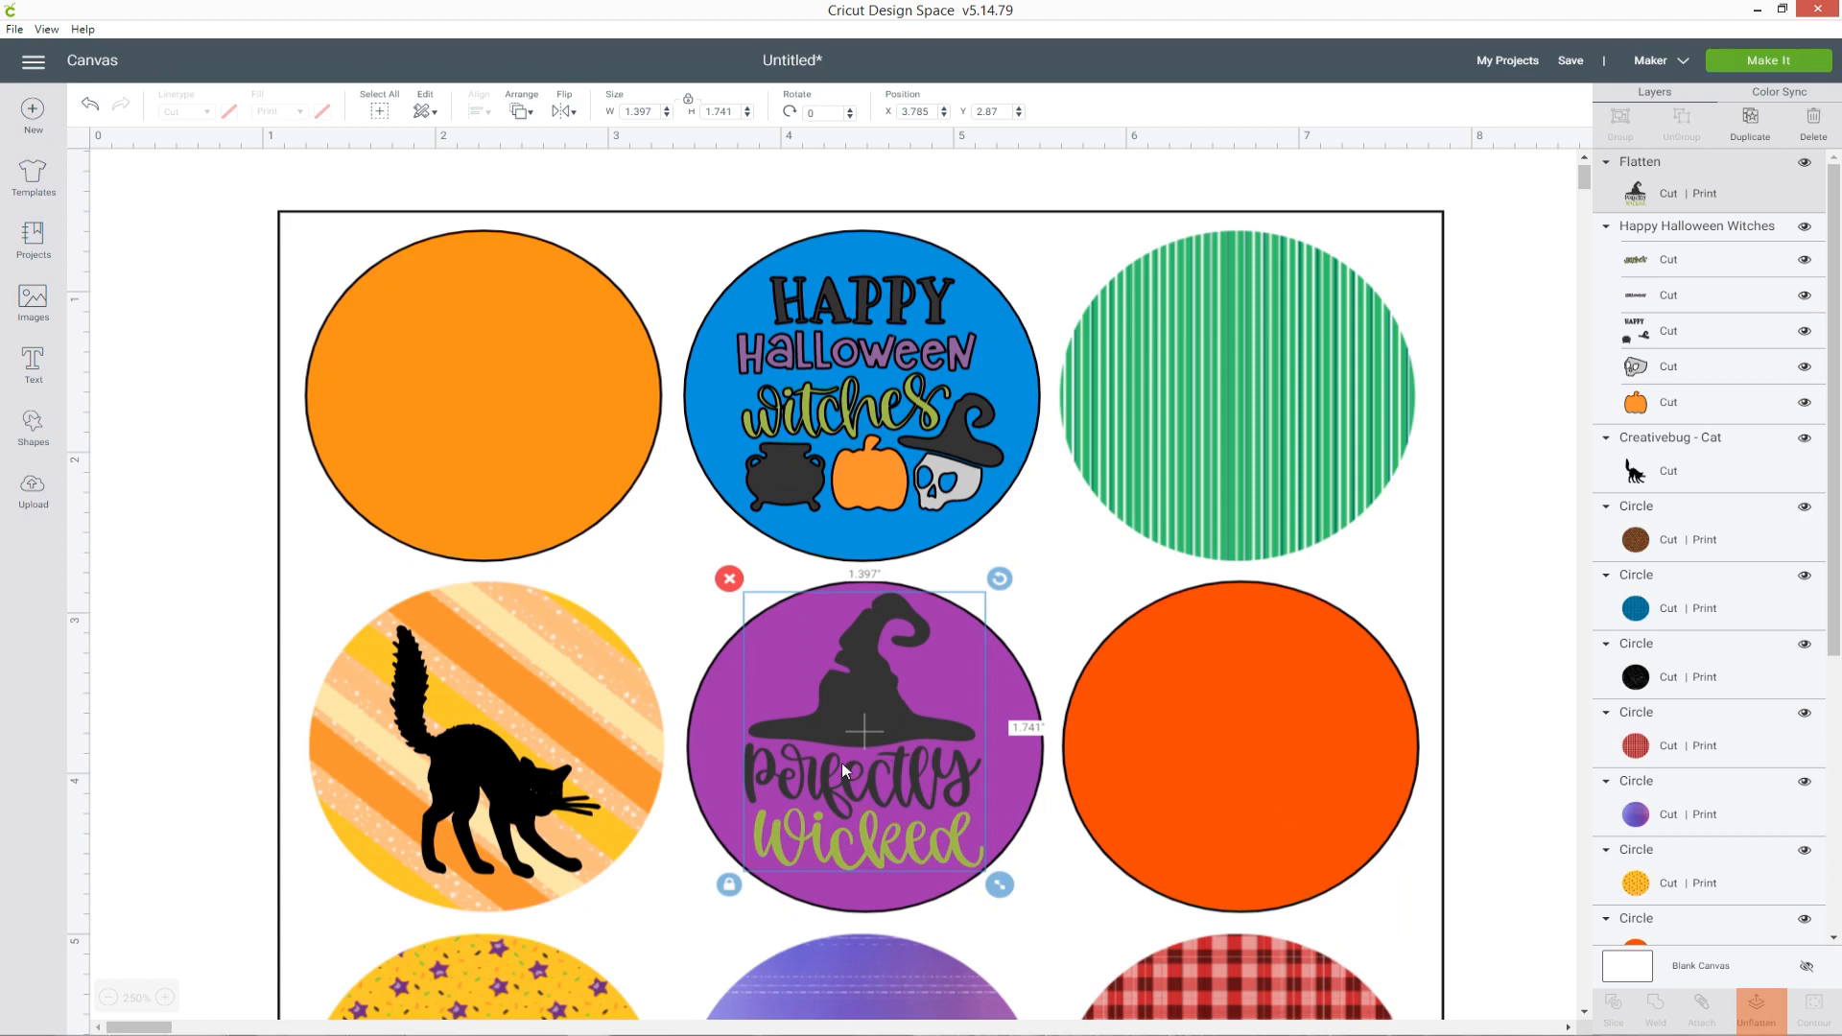
left_click(860, 412)
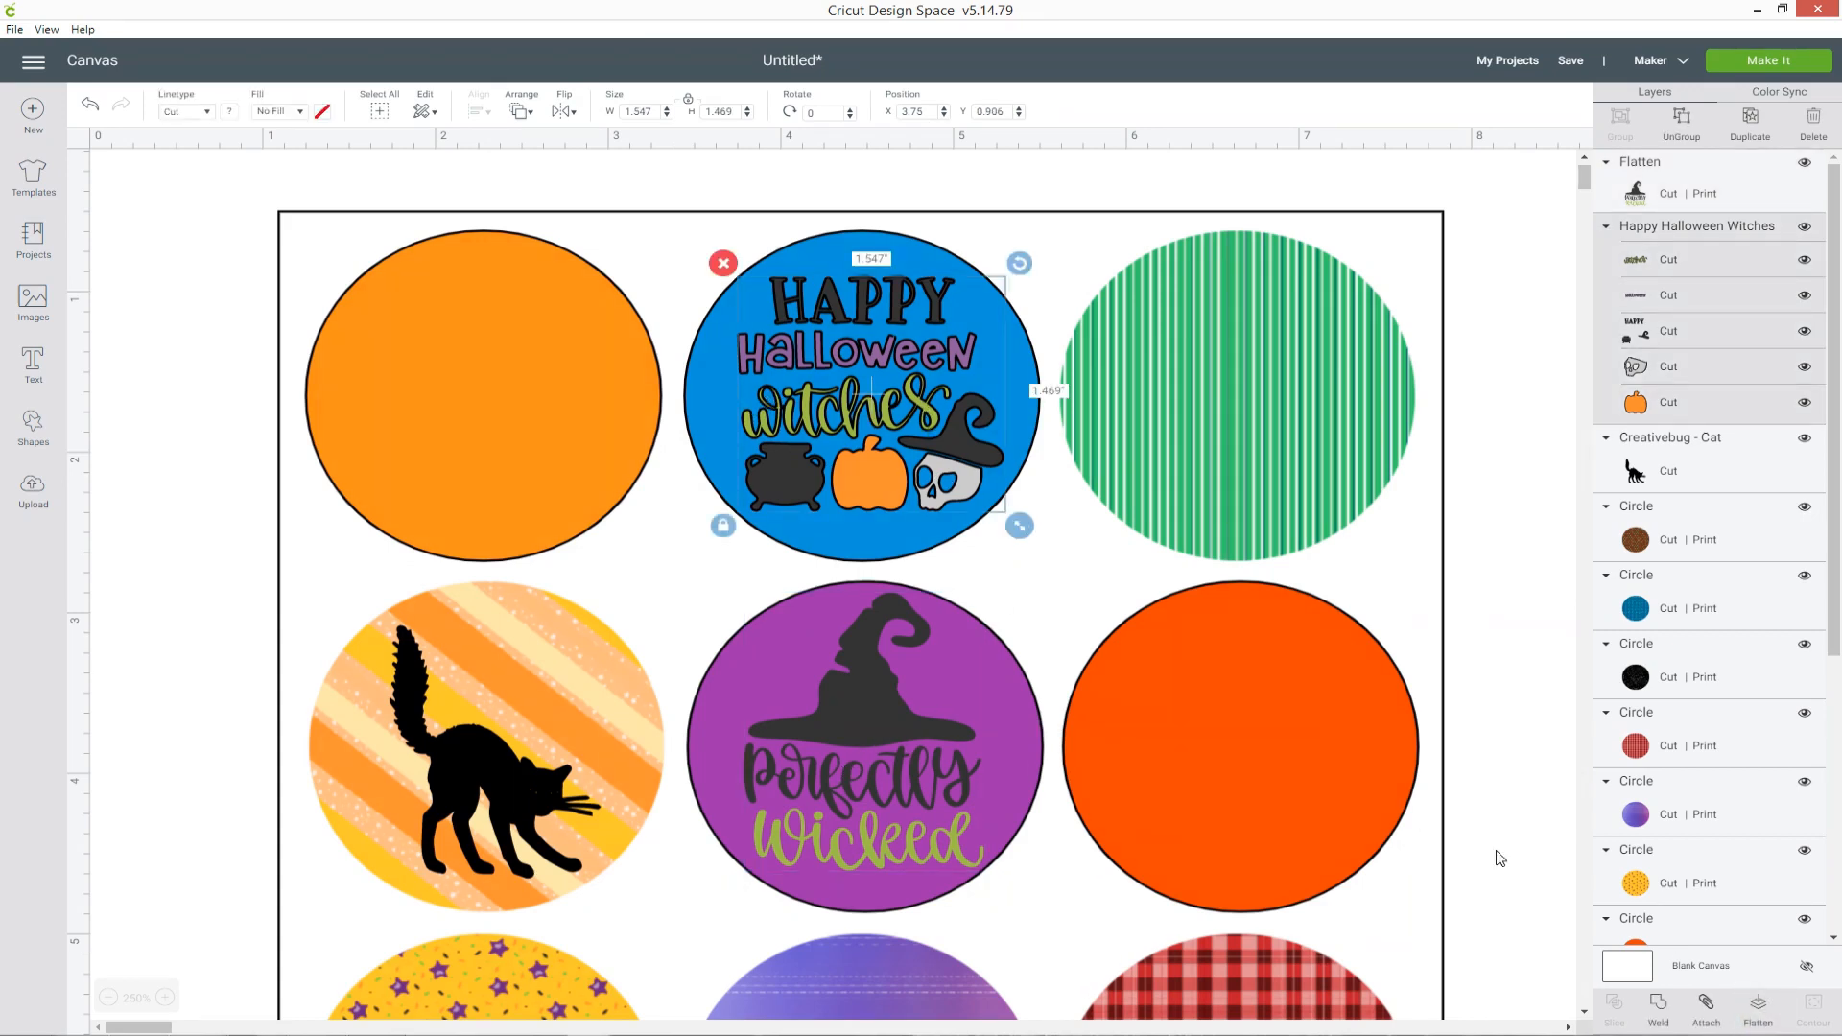
left_click(1763, 1015)
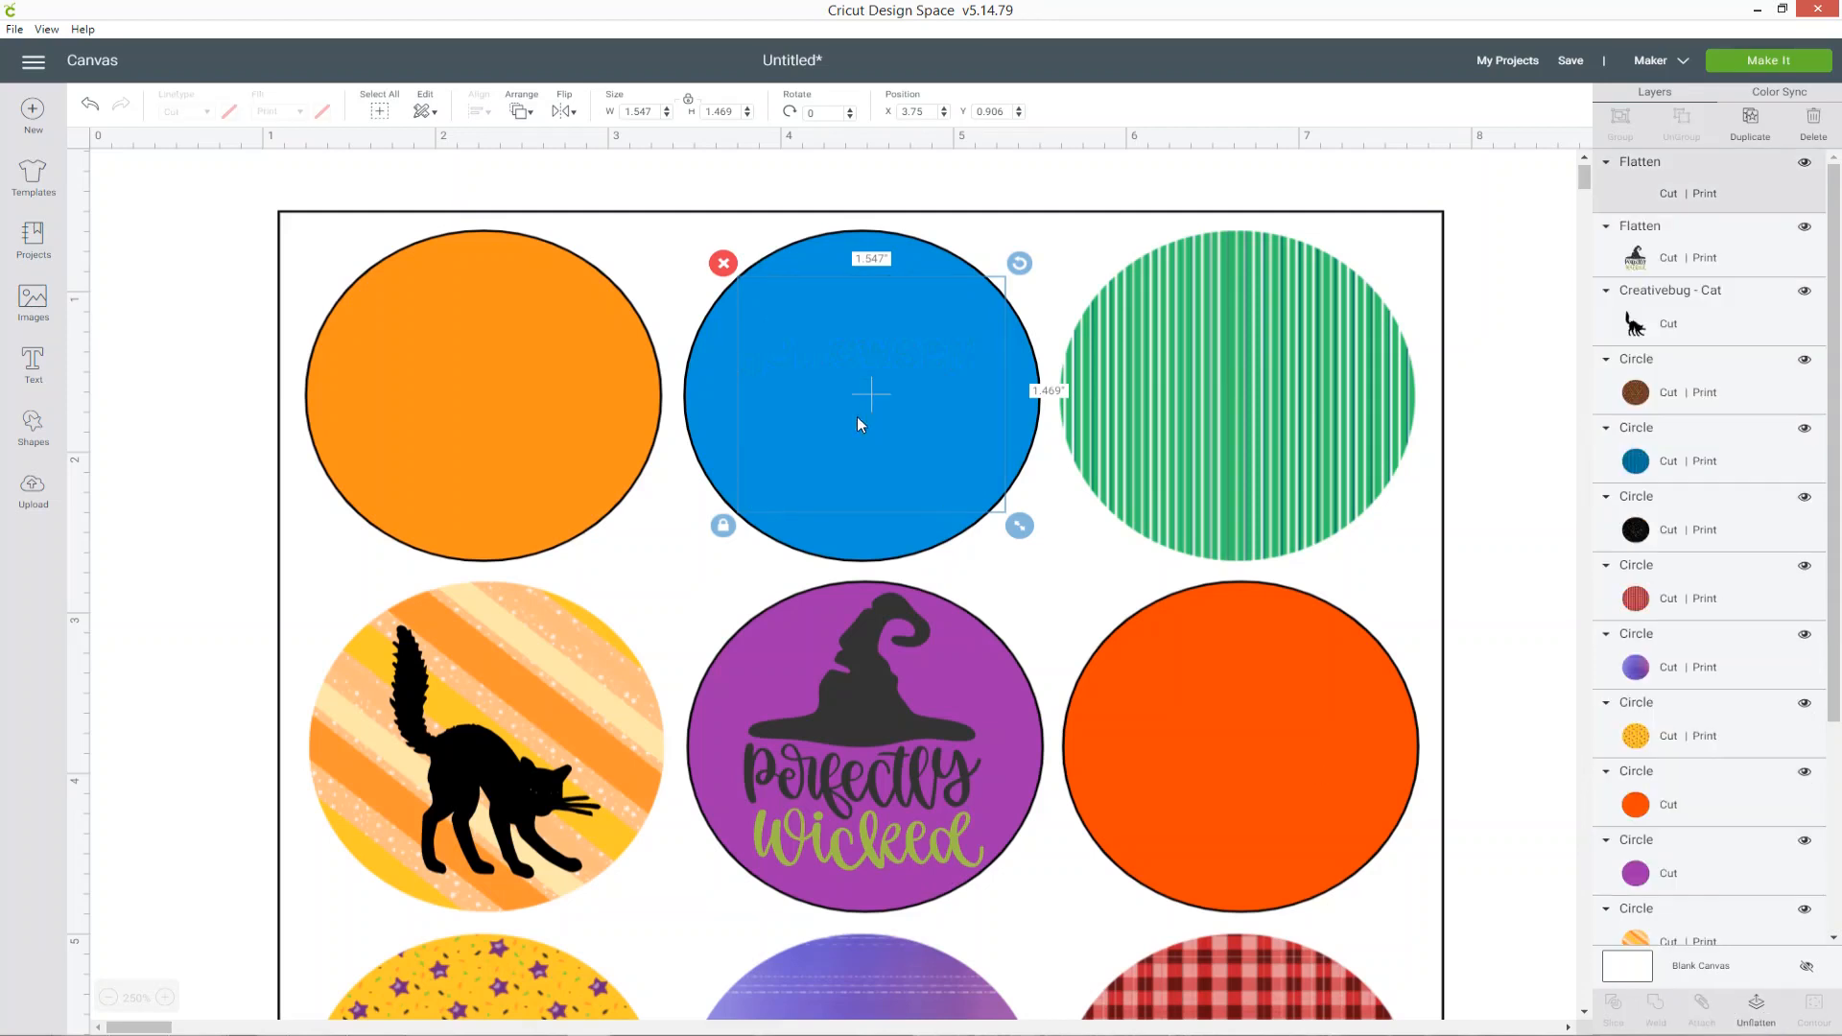
left_click(449, 758)
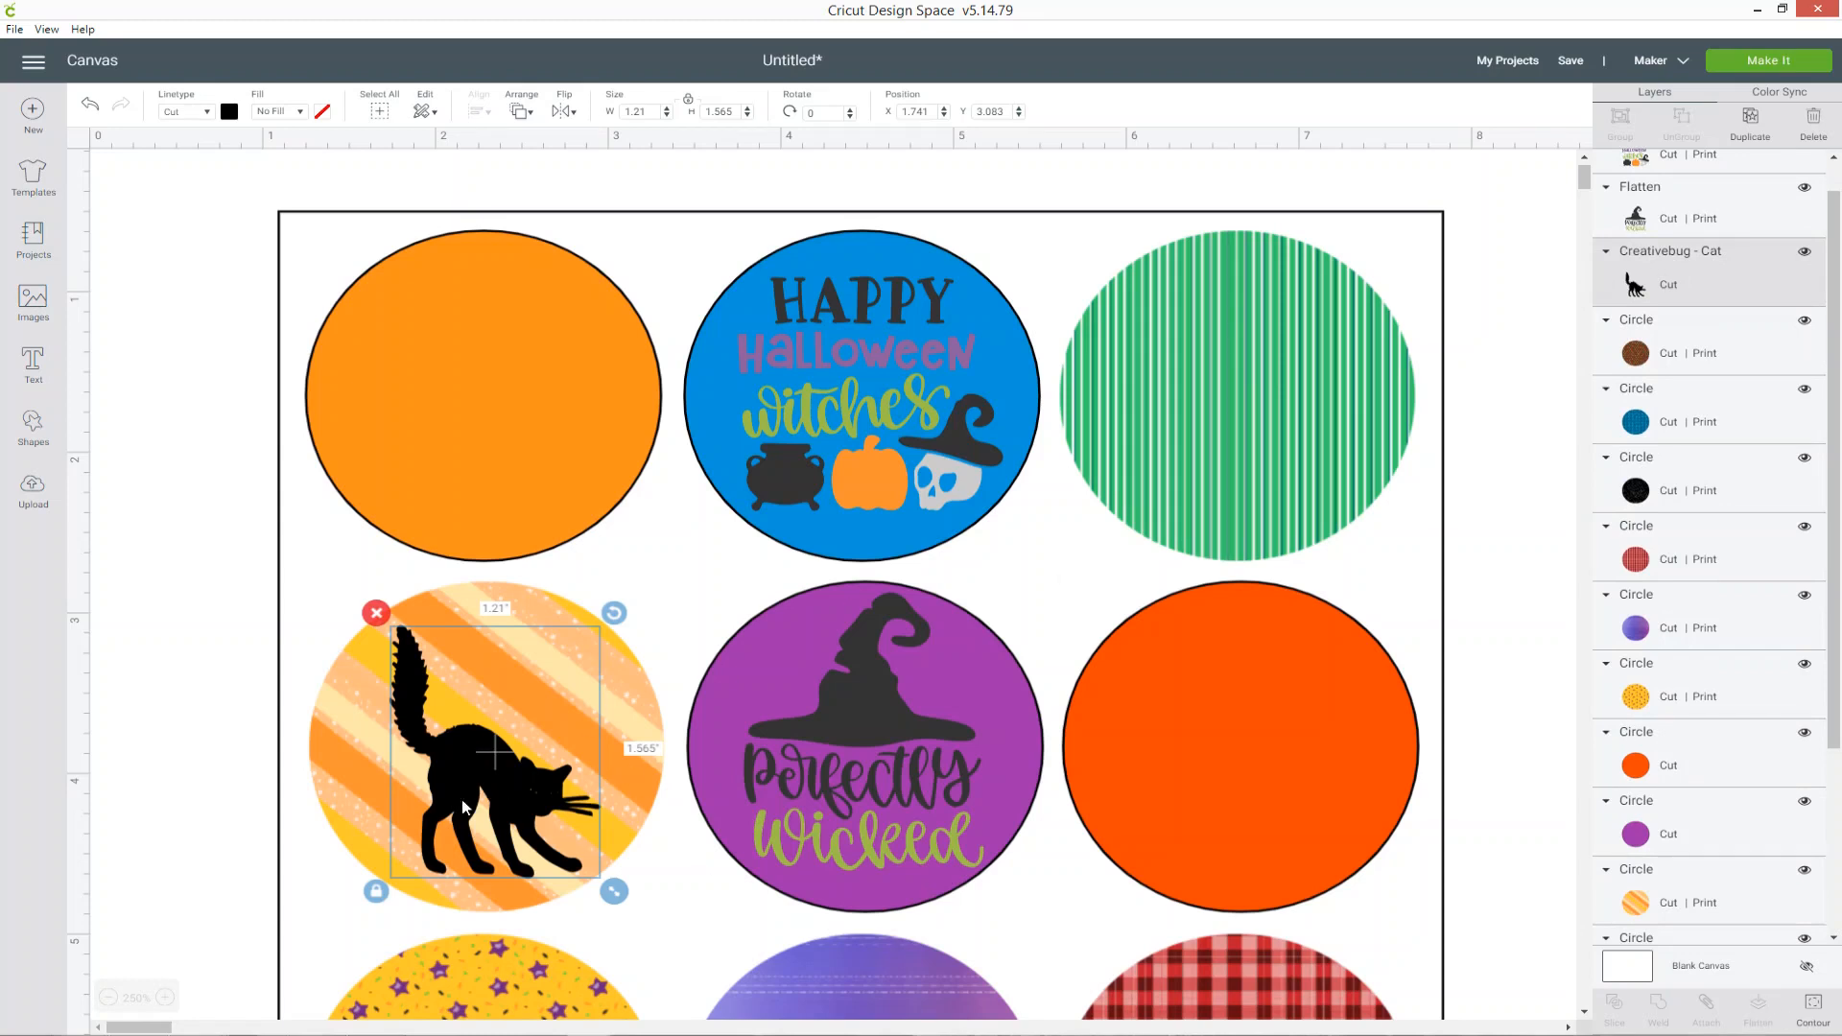
left_click(1465, 376)
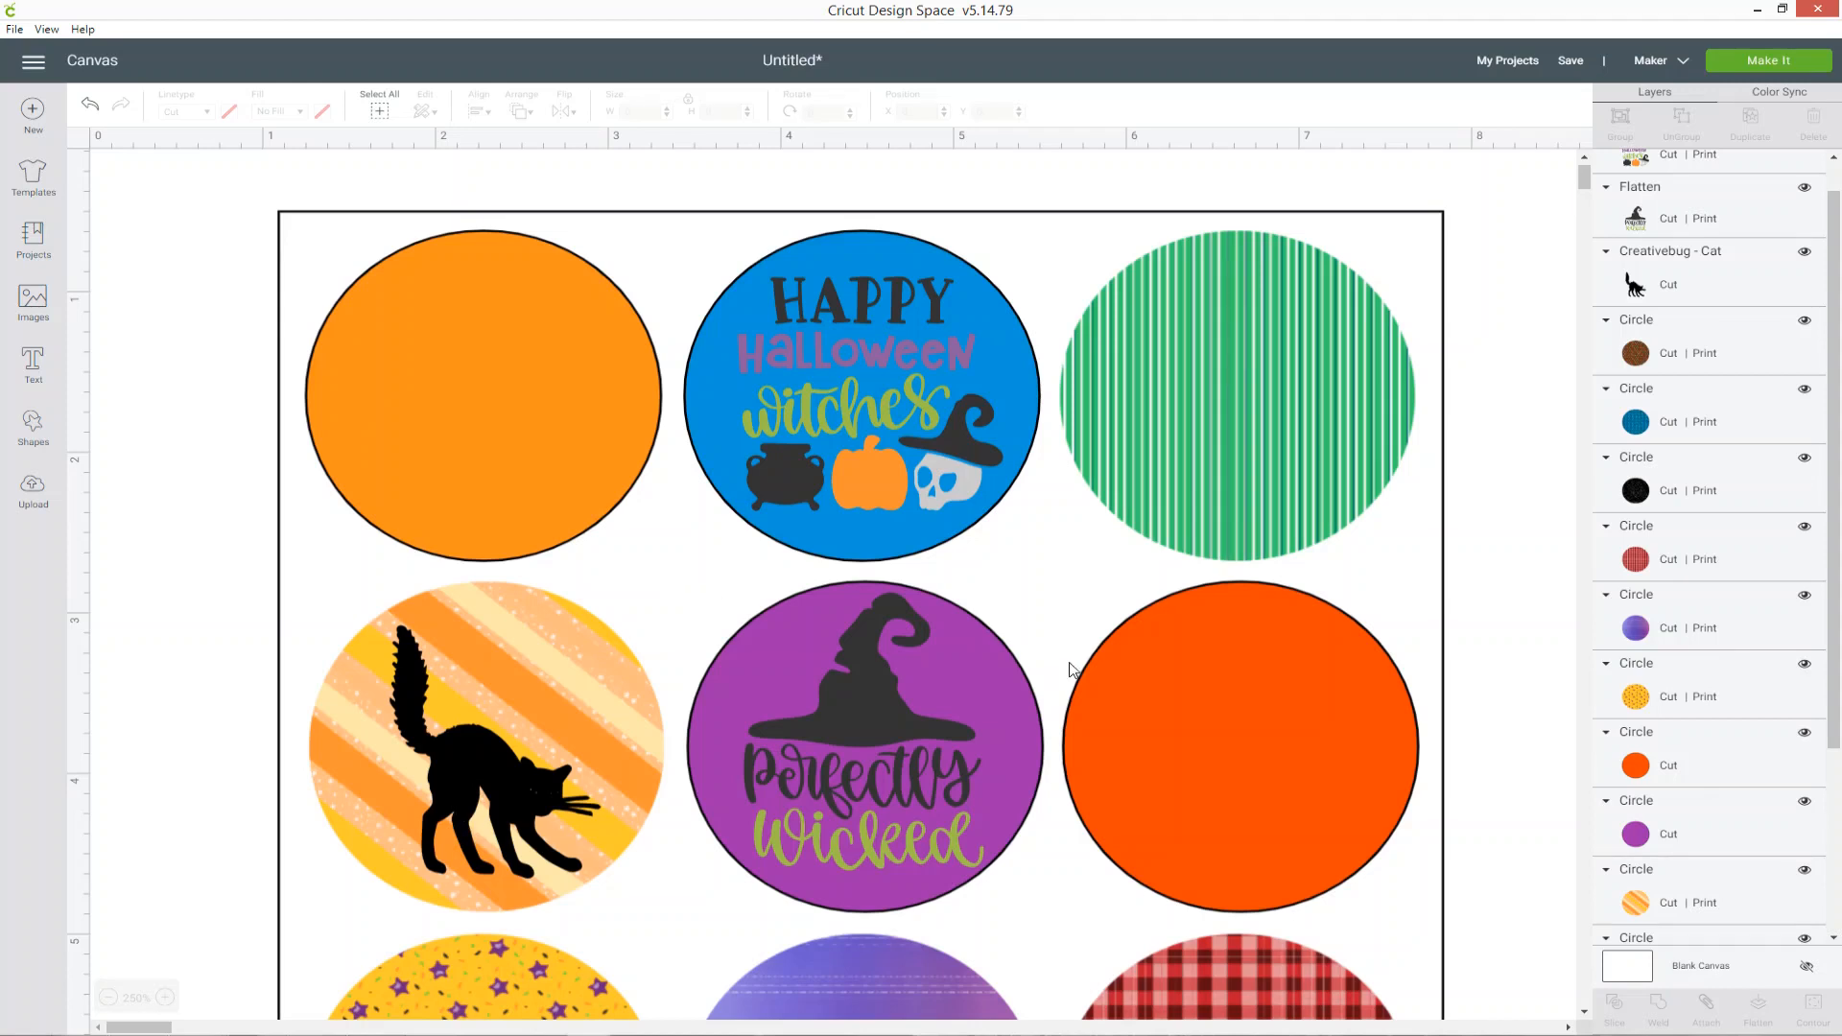
- Filter the halloween library images to the Print then Cut art type and select the open jack-o'-lantern pumpkin with the ghost
scroll(1075, 659, "down", 2)
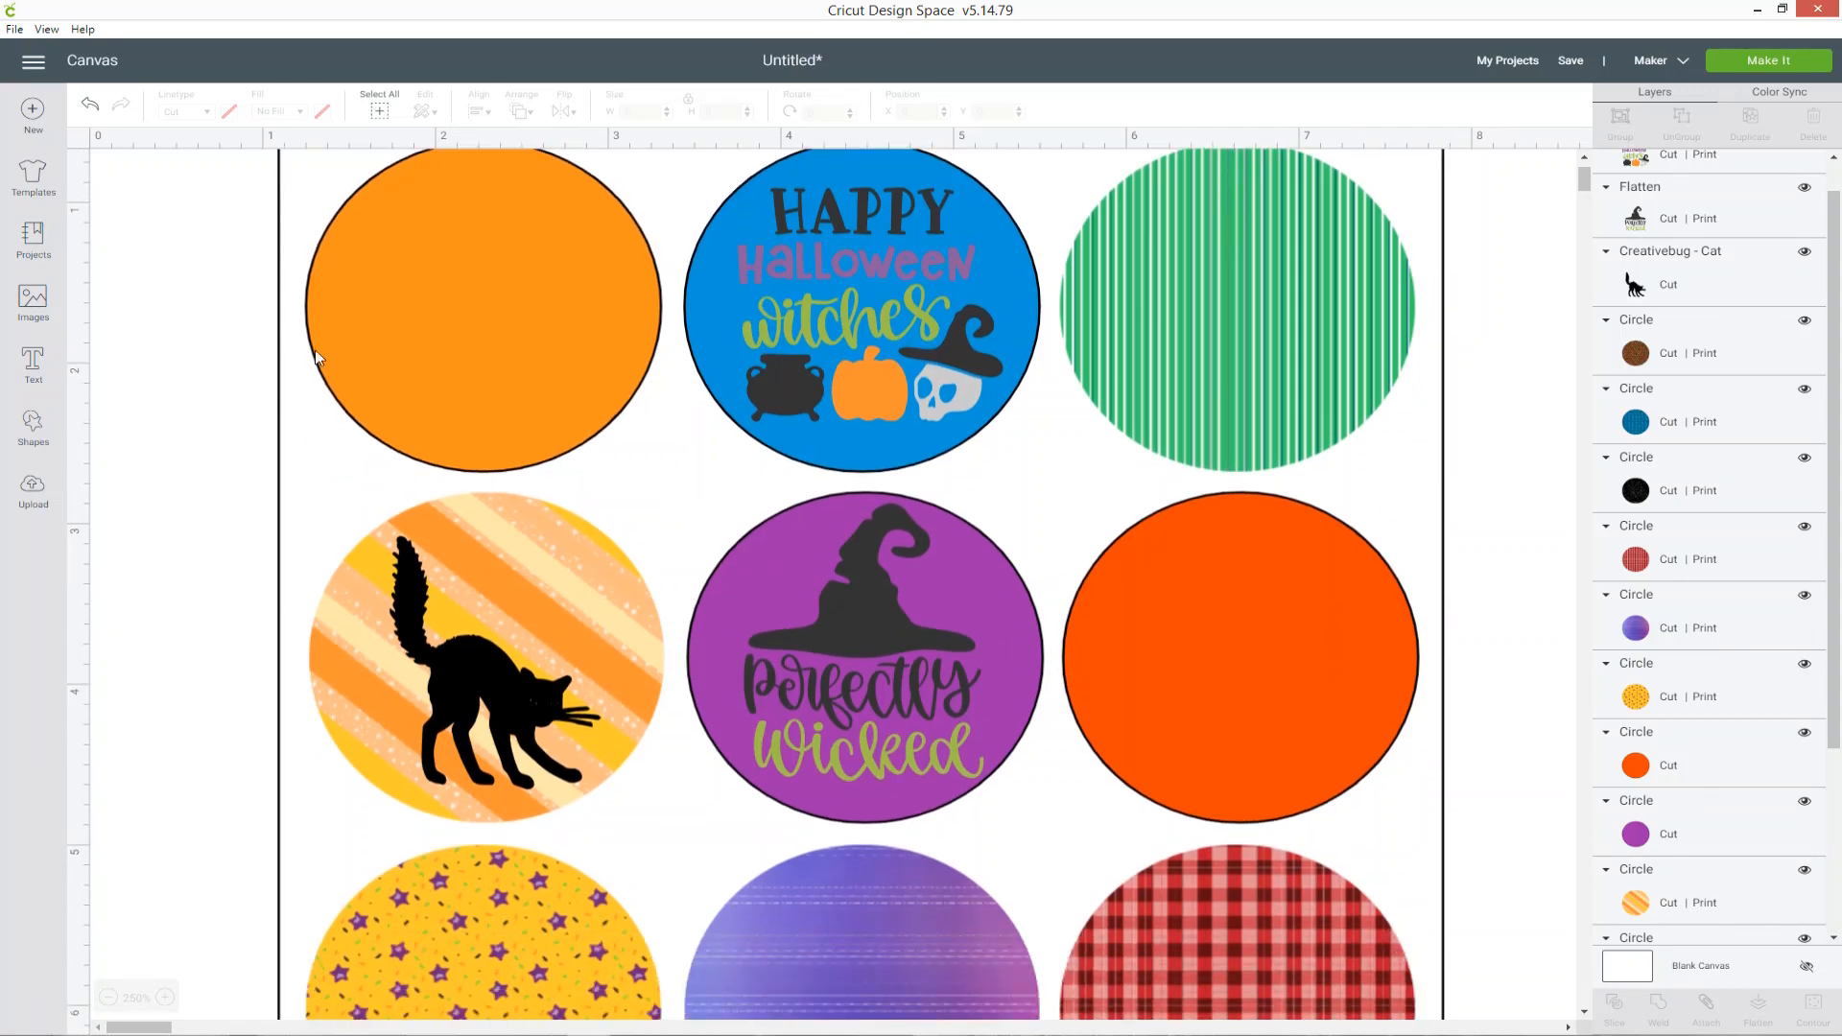
left_click(34, 303)
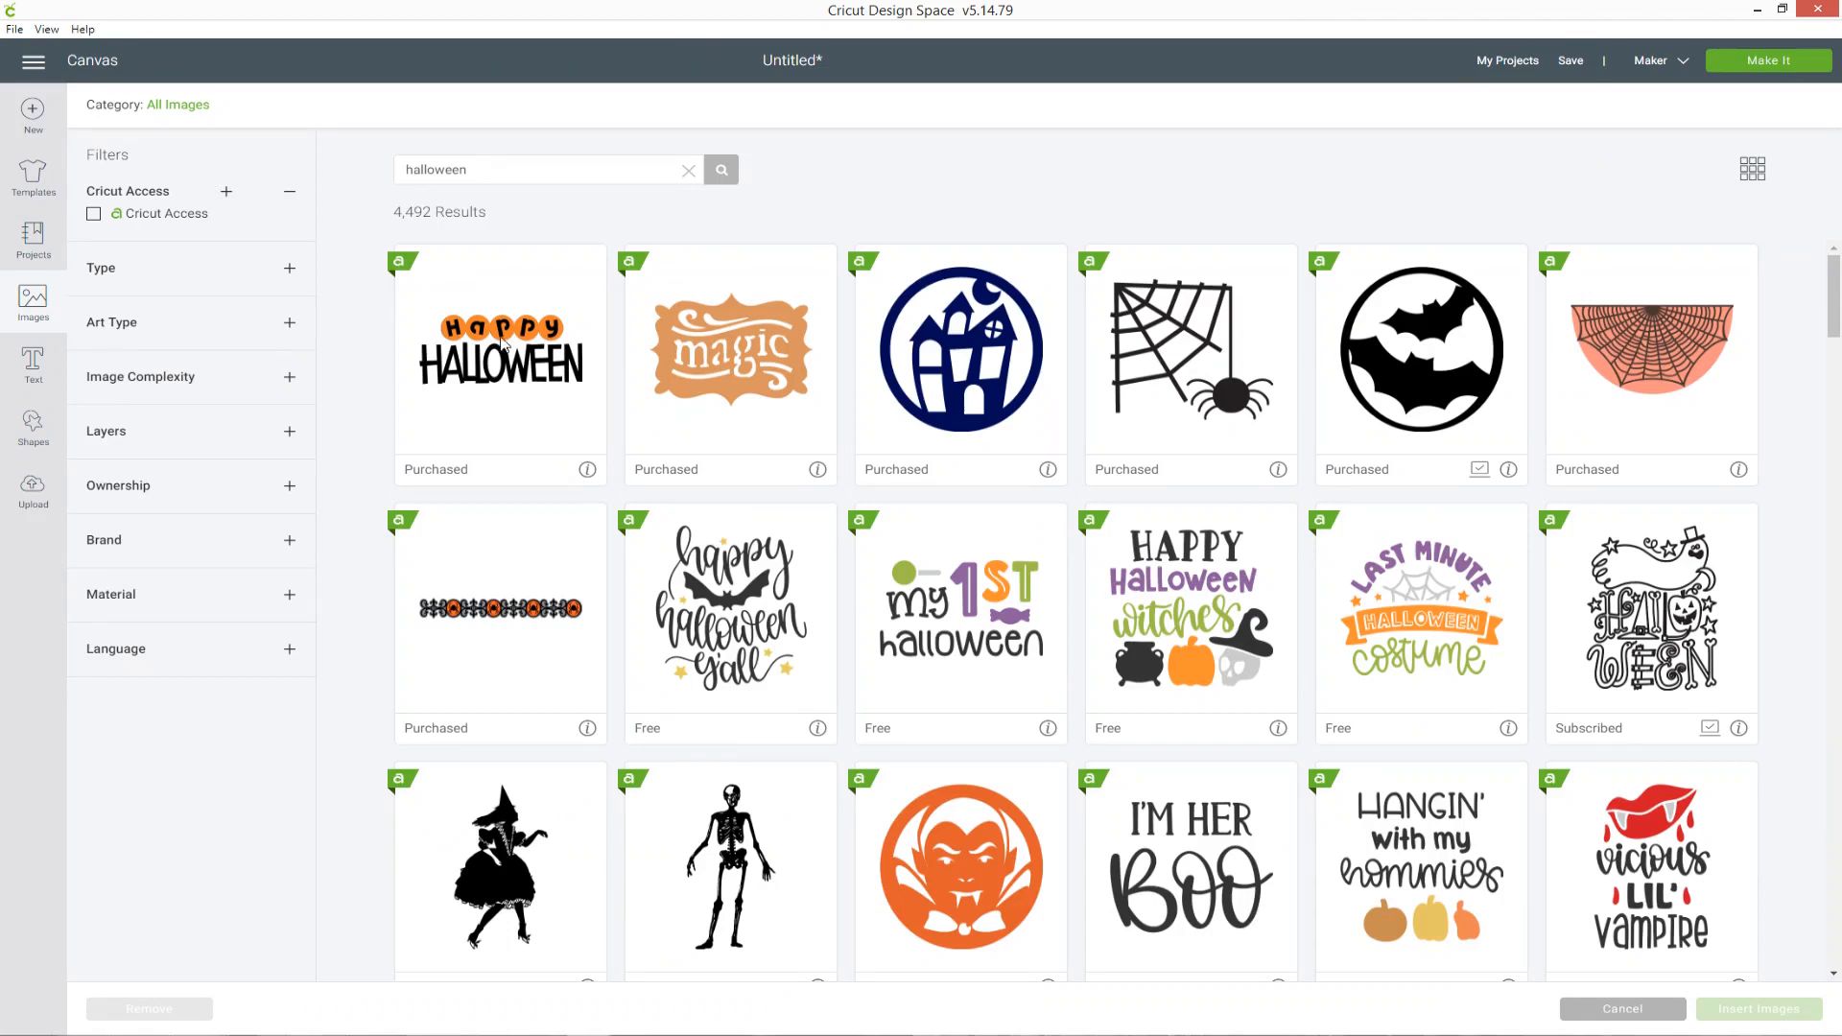
left_click(291, 324)
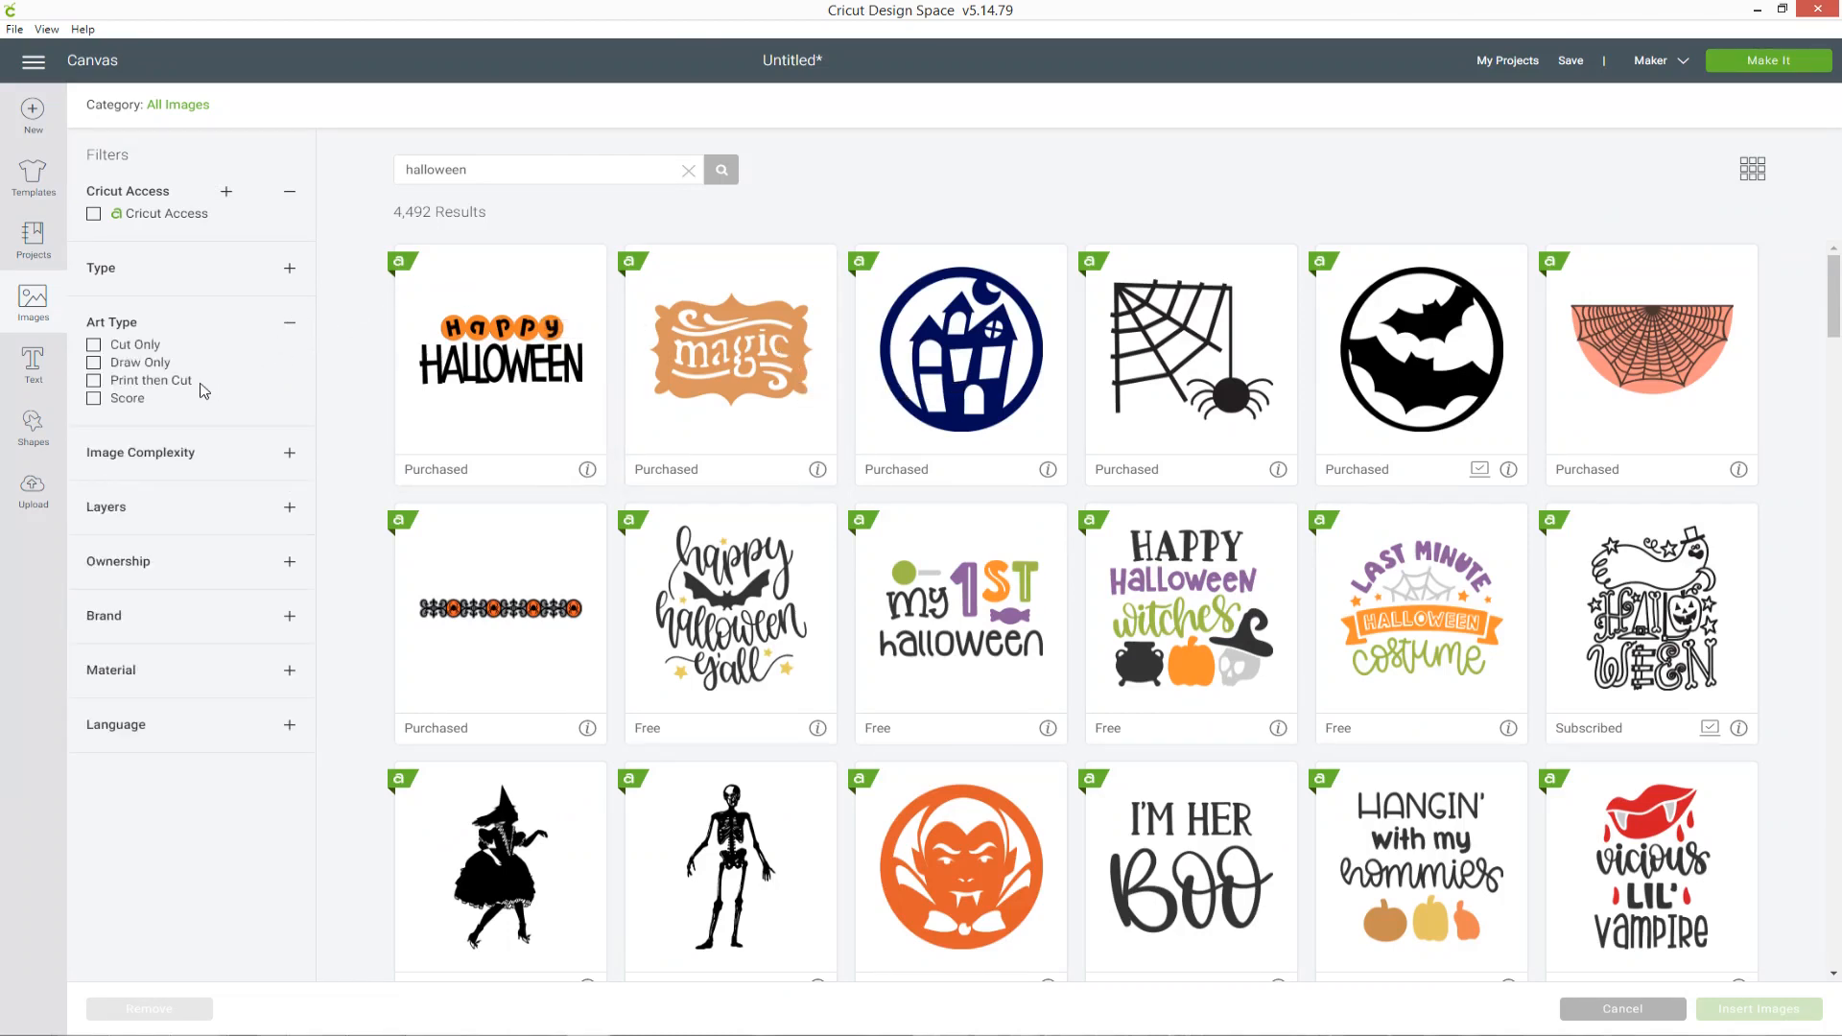
left_click(94, 381)
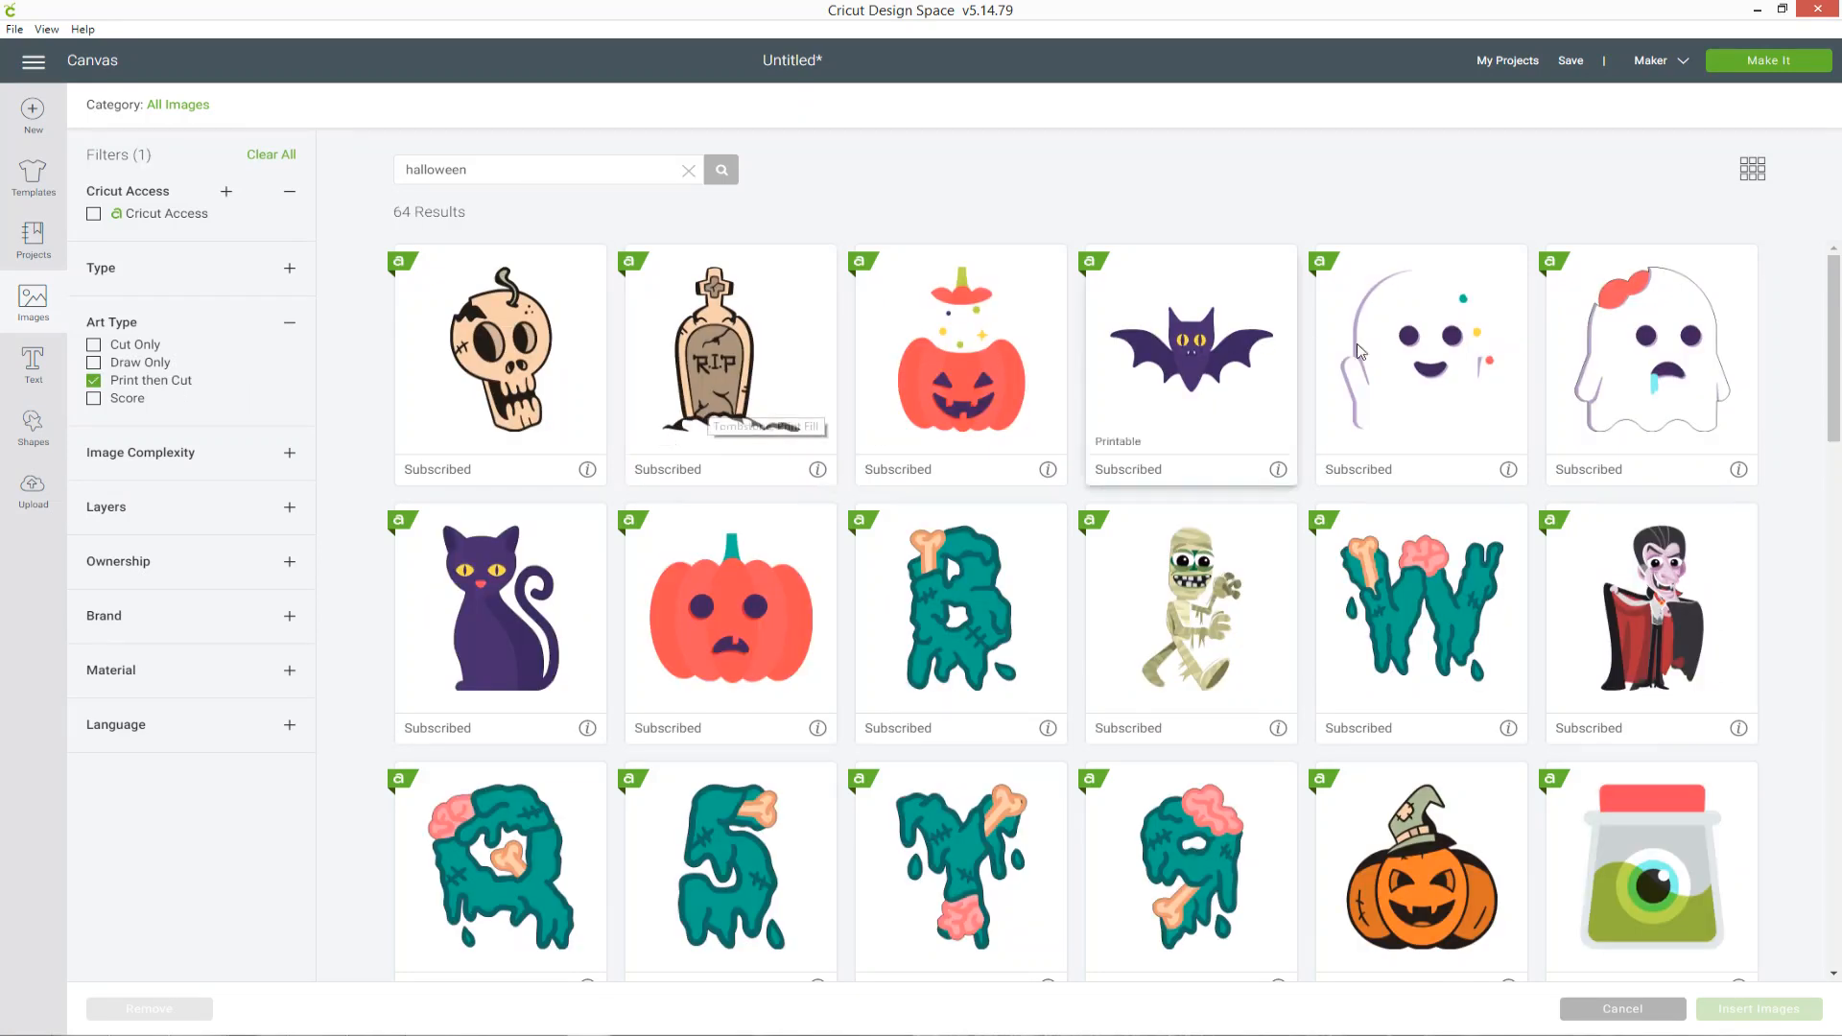
left_click(938, 372)
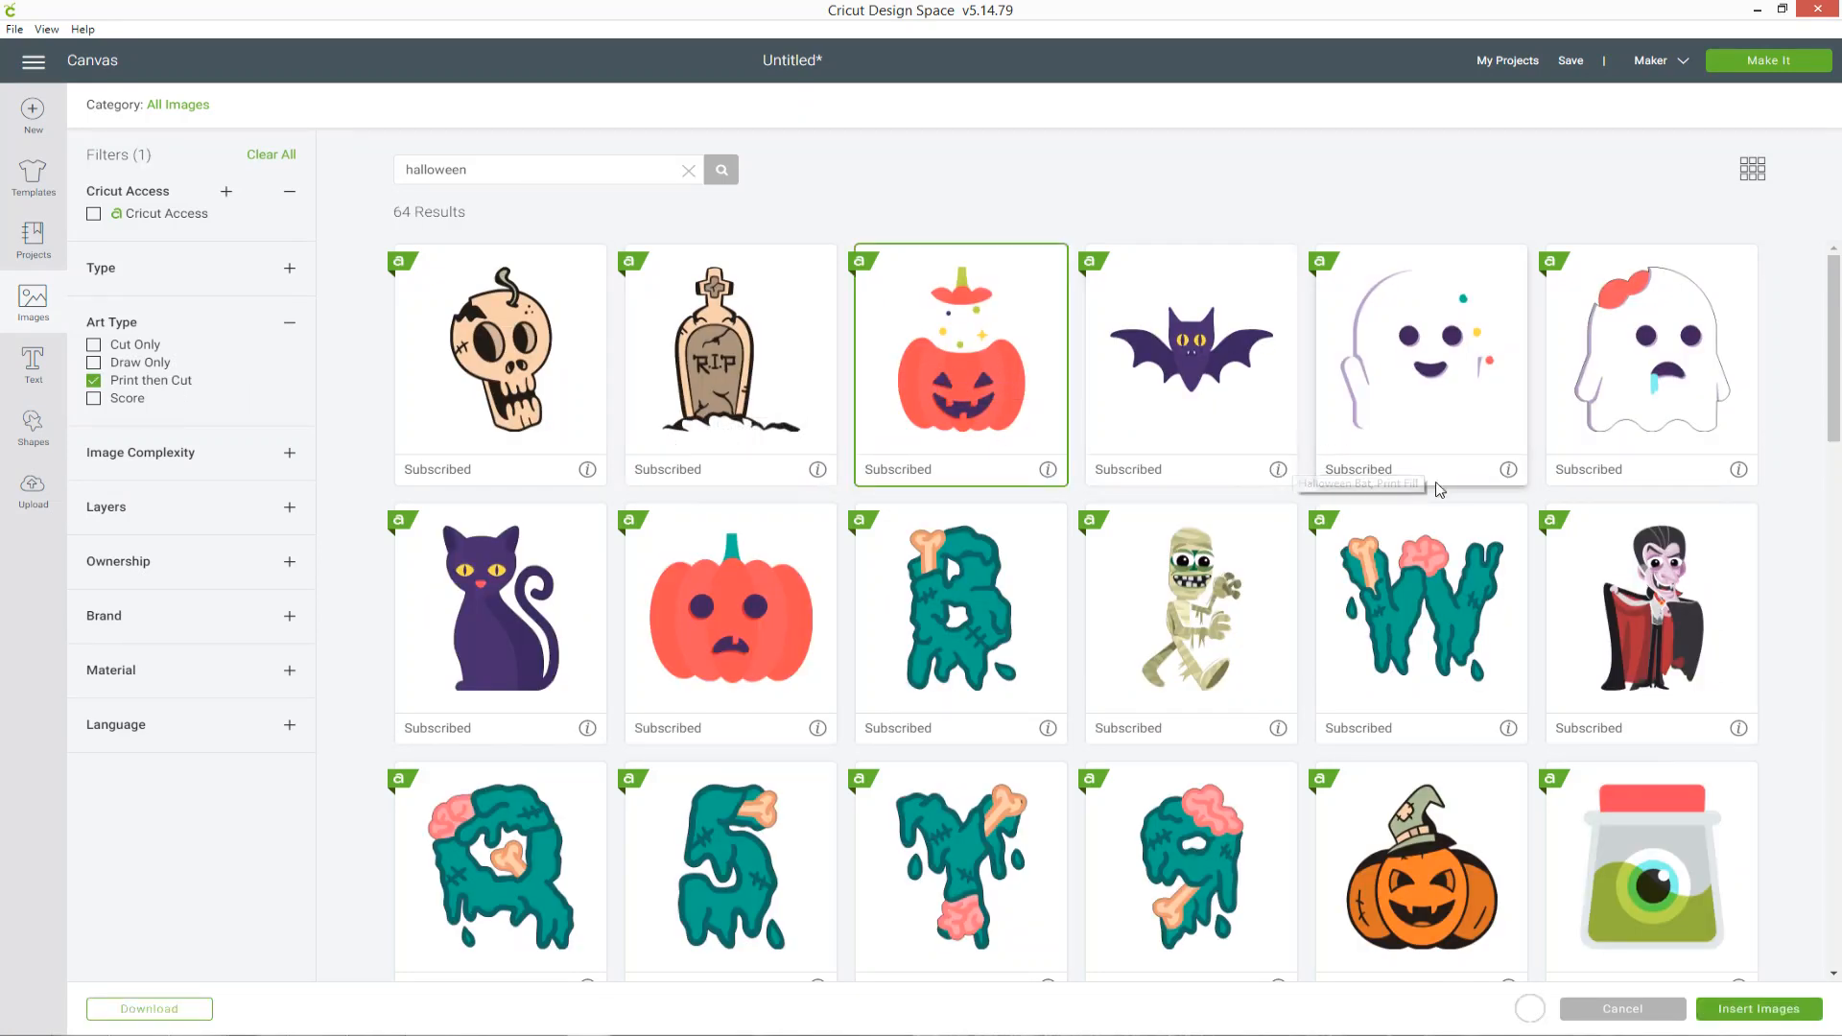
- Add the skull potion bottle and the green Frankenstein head to the selection and insert the images on the canvas
scroll(1014, 459, "down", 1)
scroll(1014, 458, "down", 5)
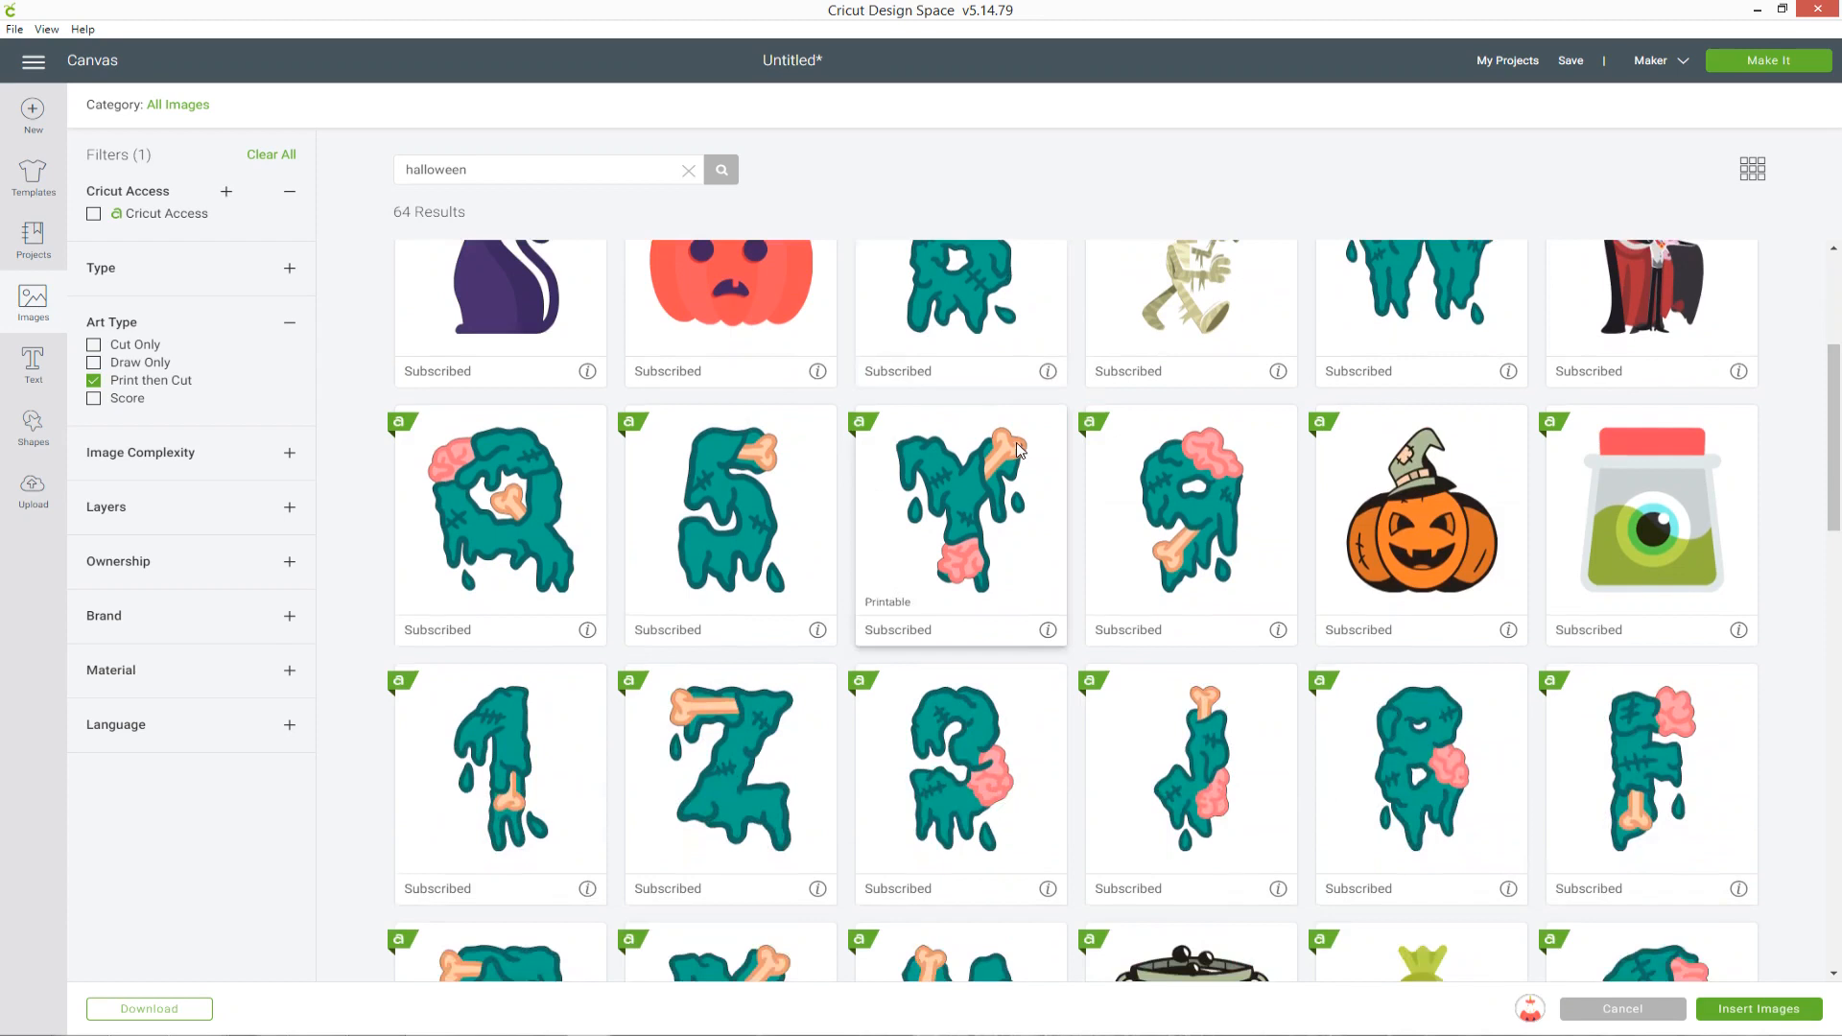
scroll(1616, 600, "down", 20)
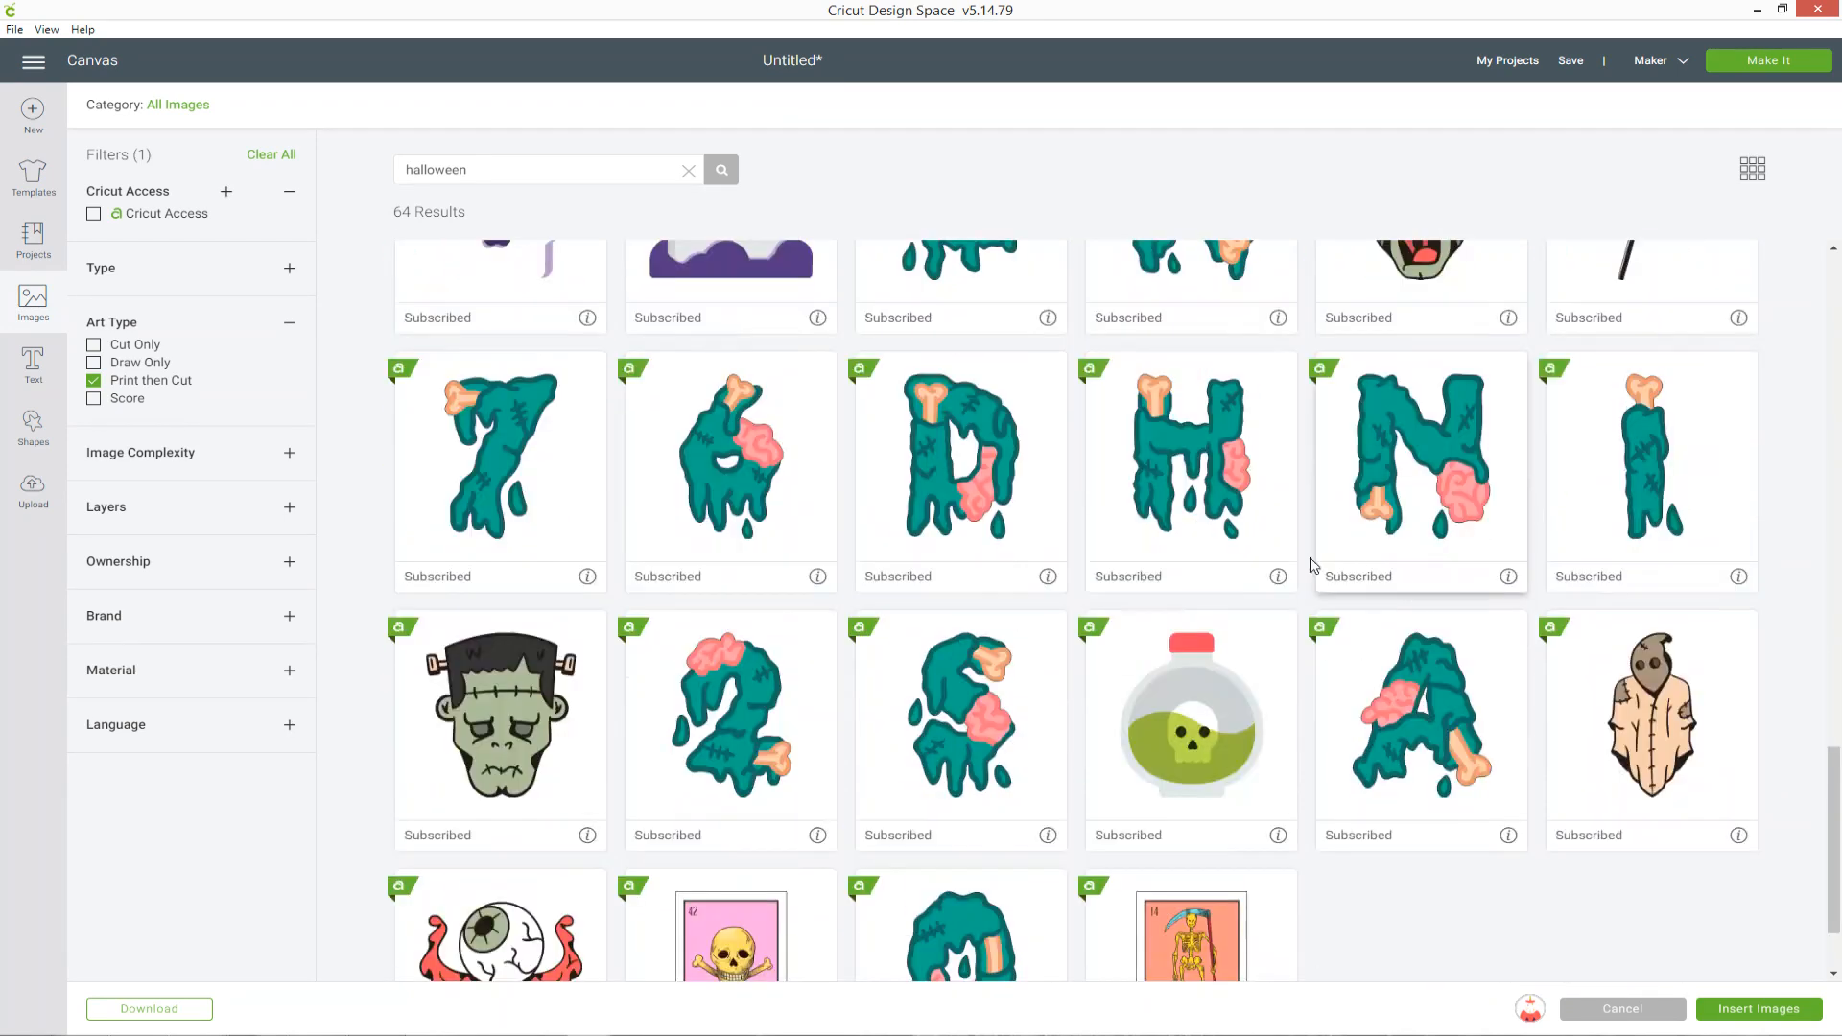
left_click(1178, 721)
scroll(1287, 739, "down", 2)
scroll(1104, 690, "up", 10)
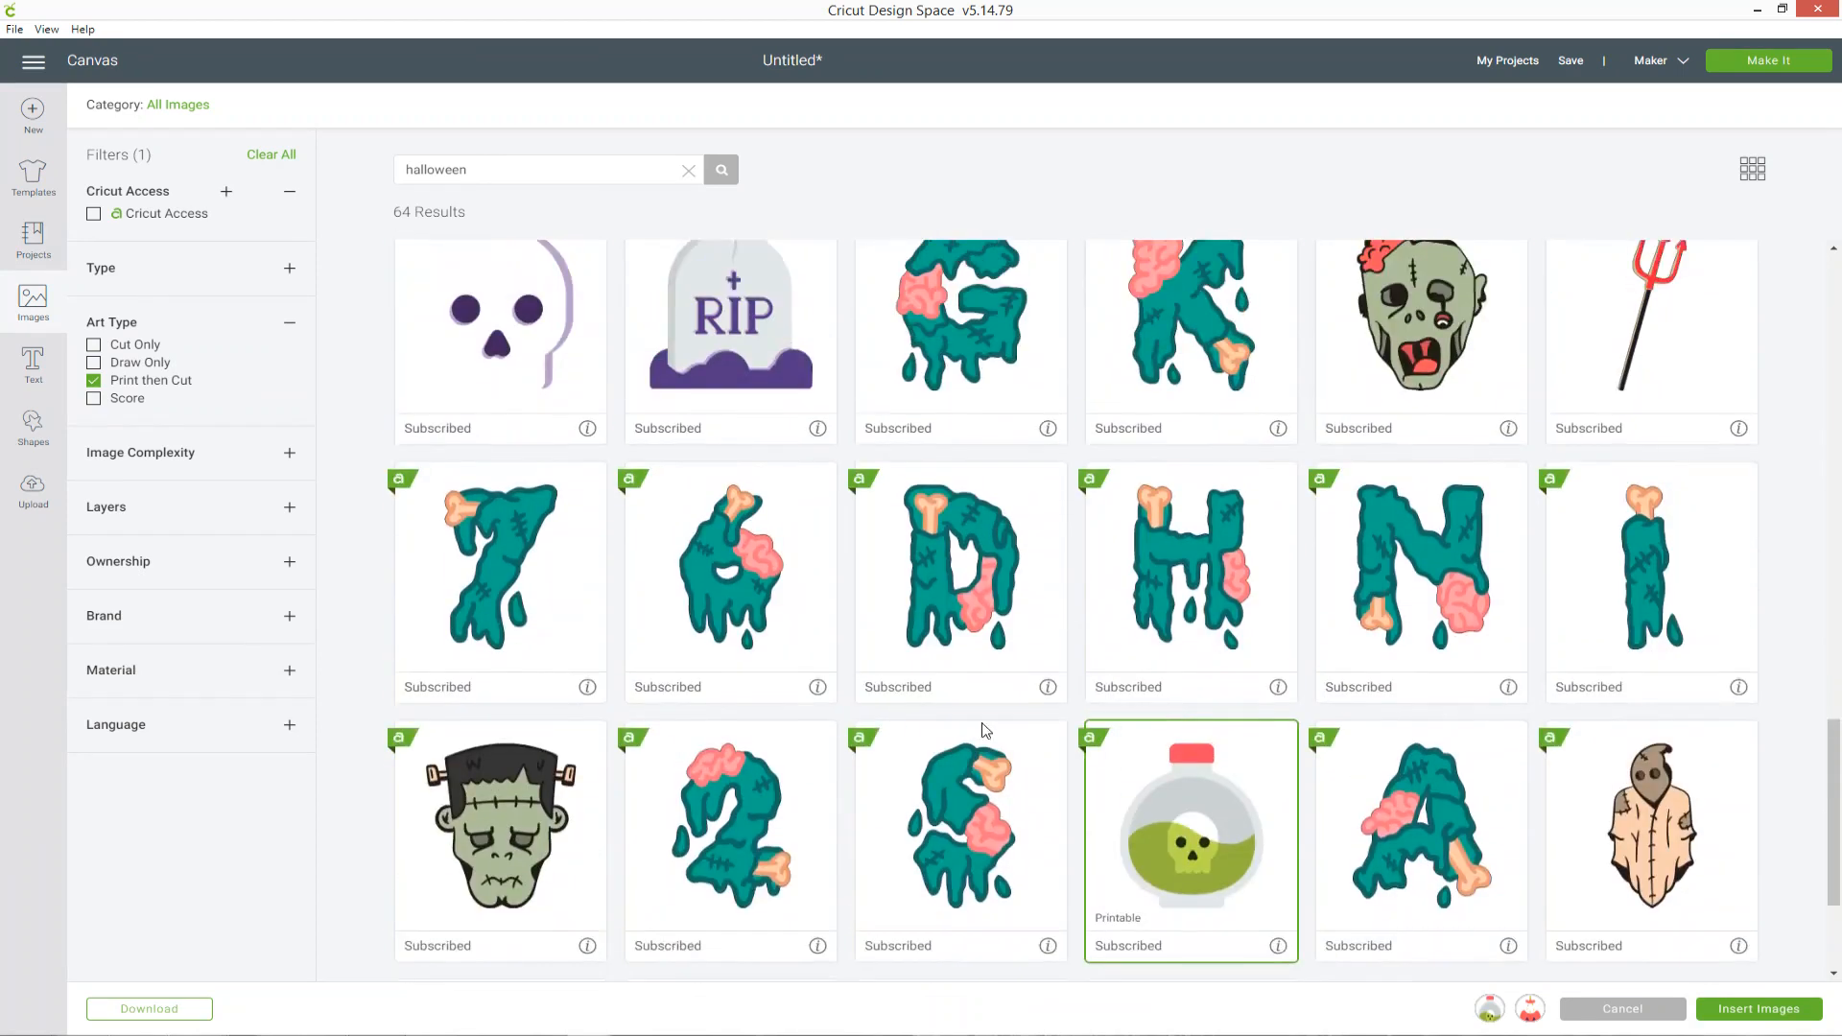
scroll(991, 641, "down", 1)
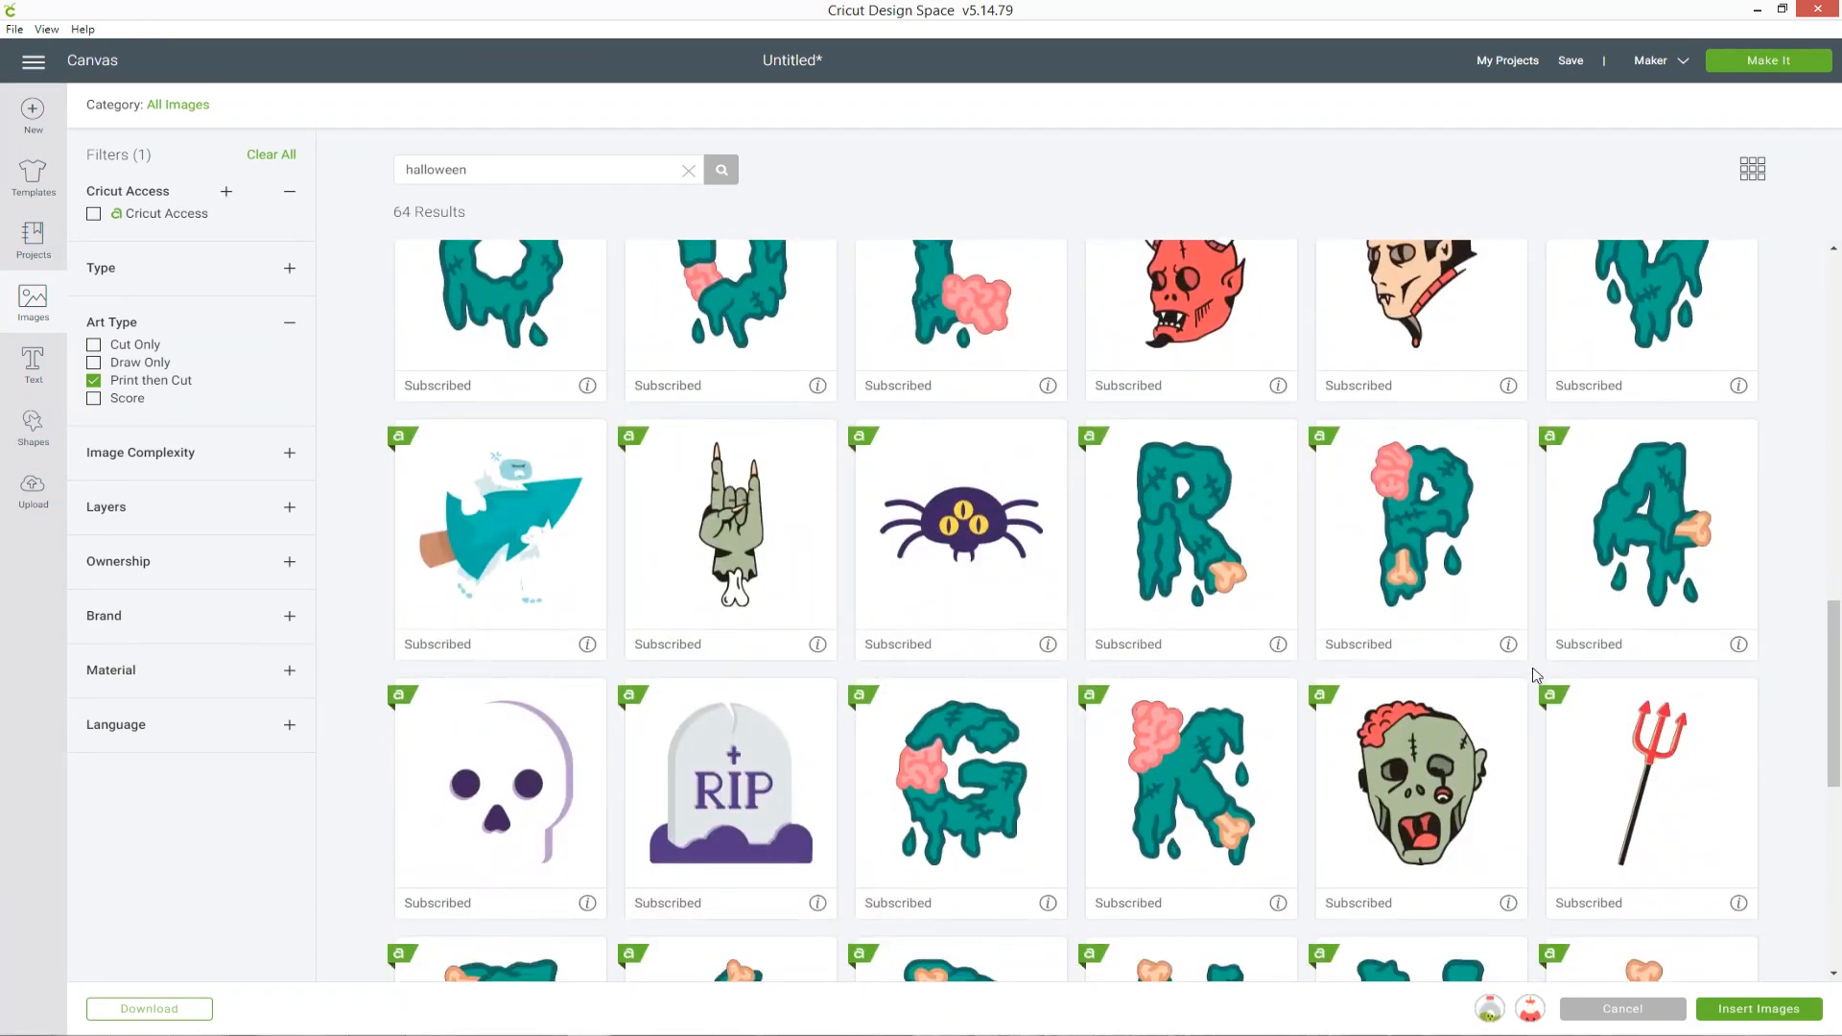
scroll(959, 662, "down", 7)
left_click(570, 734)
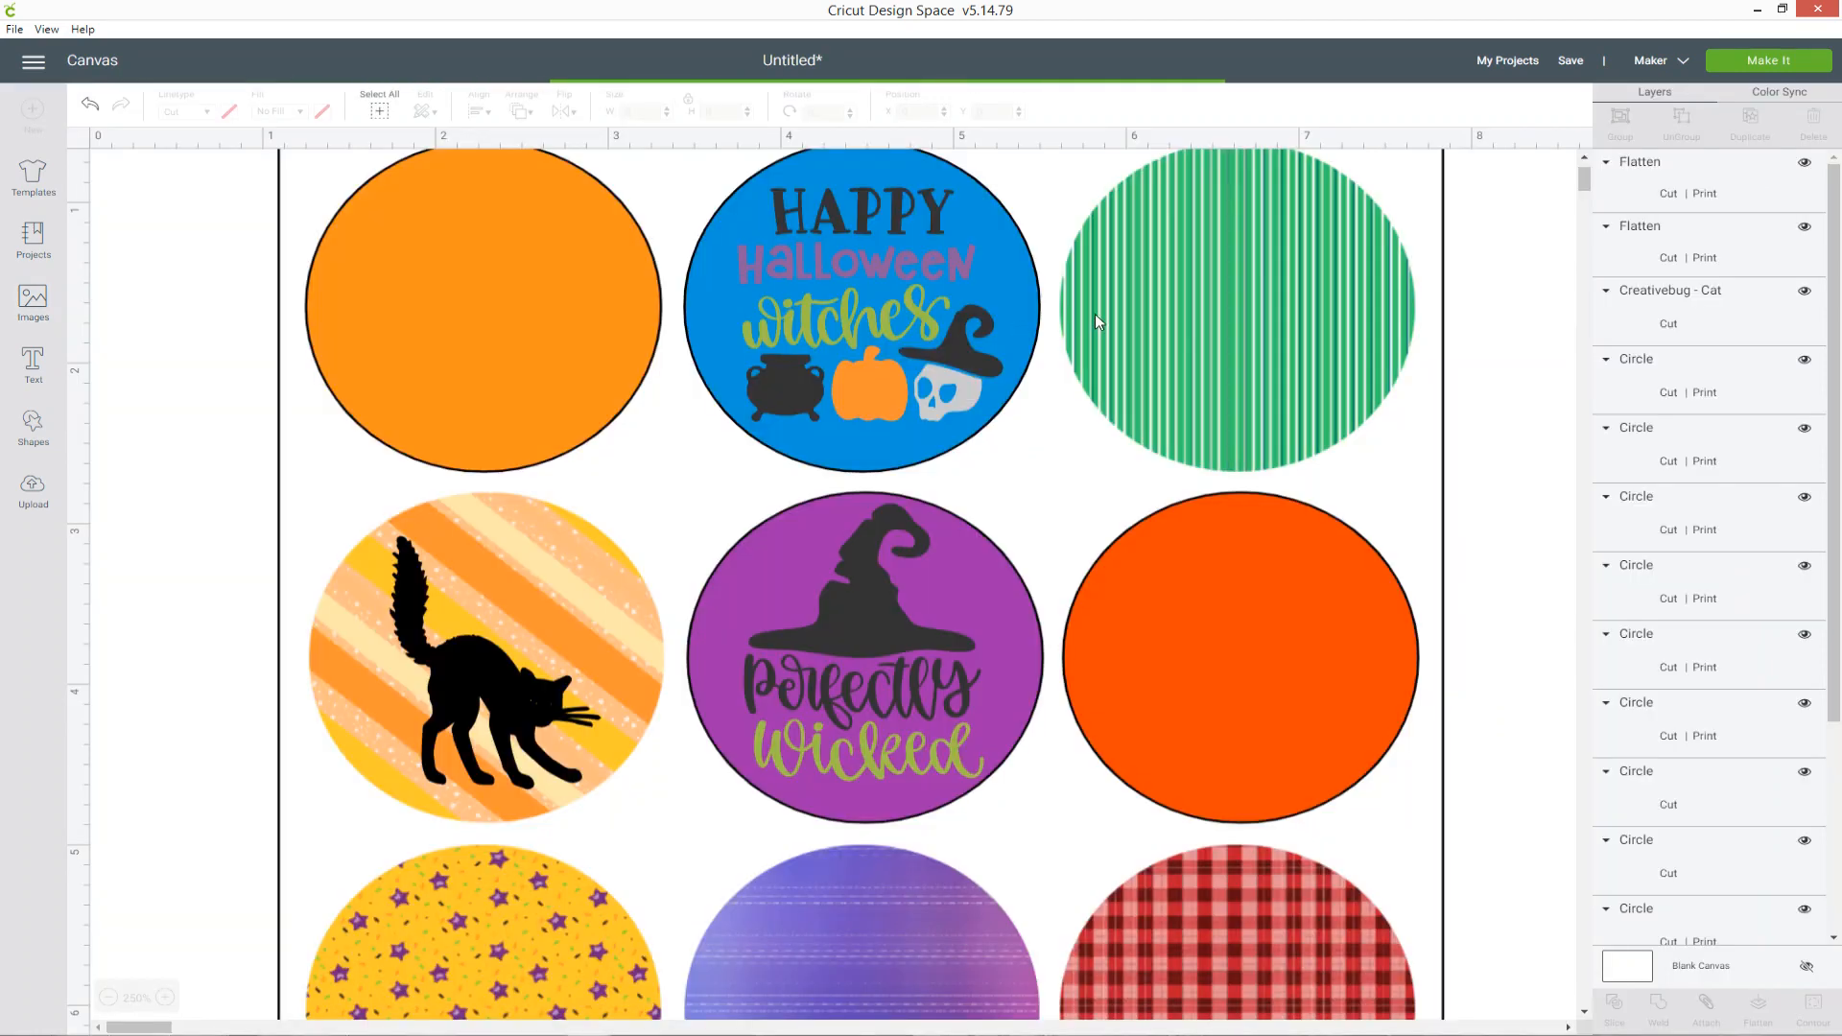
- Shrink the Halloween pumpkin image and place it on the green striped circle in the top row
left_click(109, 998)
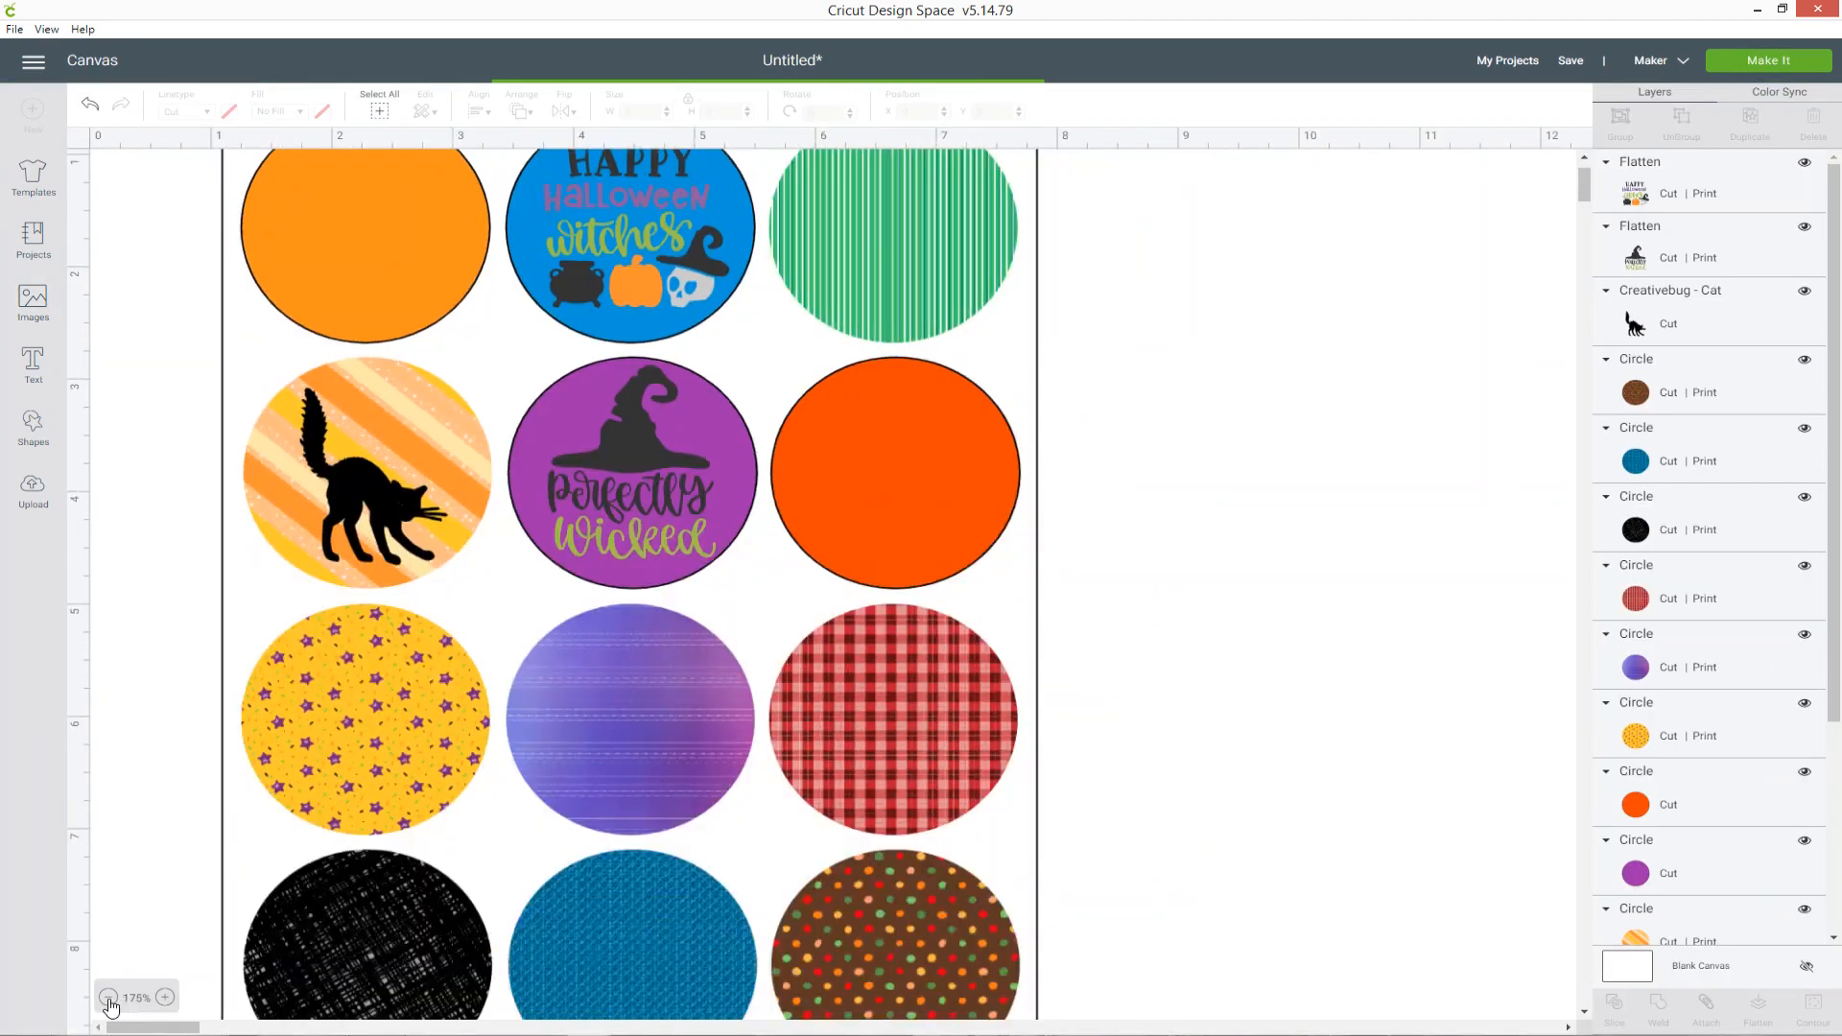
left_click(110, 998)
left_click_drag(546, 658, 704, 661)
left_click_drag(728, 763, 620, 633)
left_click_drag(574, 575, 809, 341)
- Resize the potion bottle to about 1.56 × 1.78 in and centre it on the purple gradient circle in the third row
left_click(452, 578)
left_click_drag(568, 717, 648, 827)
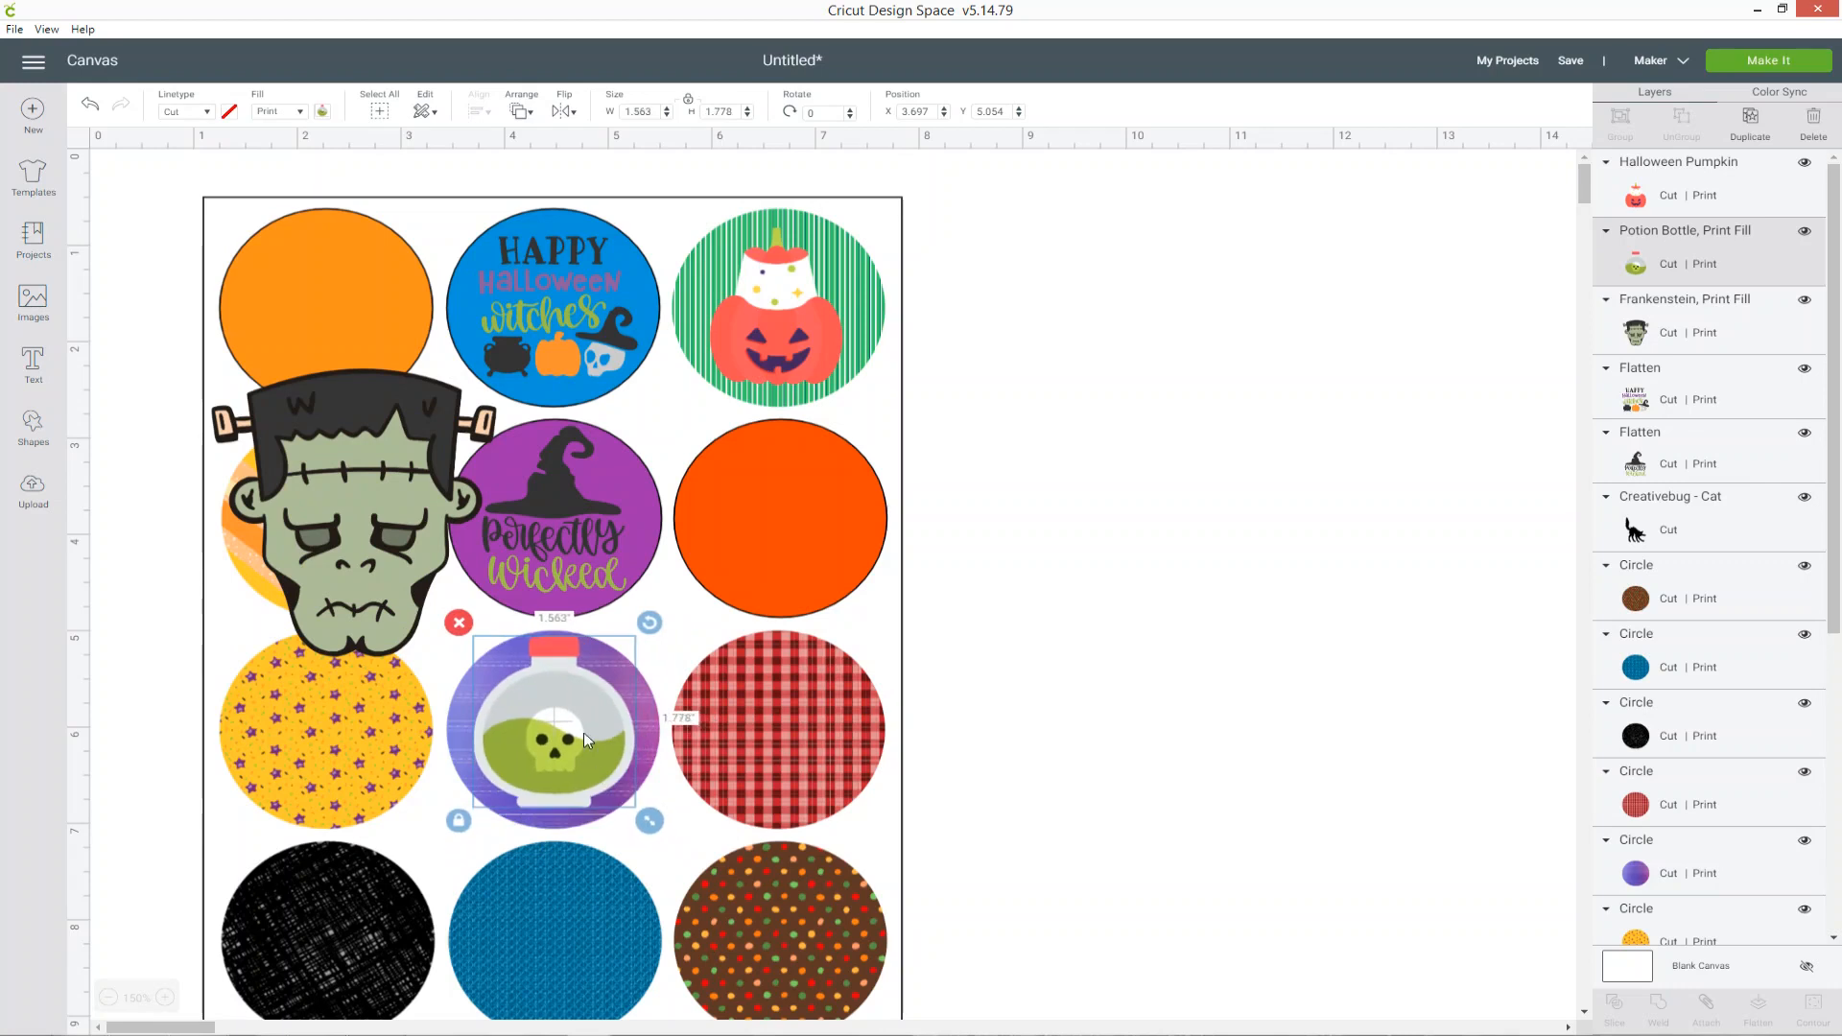
left_click_drag(583, 733, 579, 740)
- Shrink the Frankenstein head to about 1.56 in wide and centre it on the blue textured circle in the bottom row
left_click(484, 635)
left_click_drag(492, 643, 395, 537)
left_click_drag(308, 459, 648, 959)
scroll(616, 864, "down", 2)
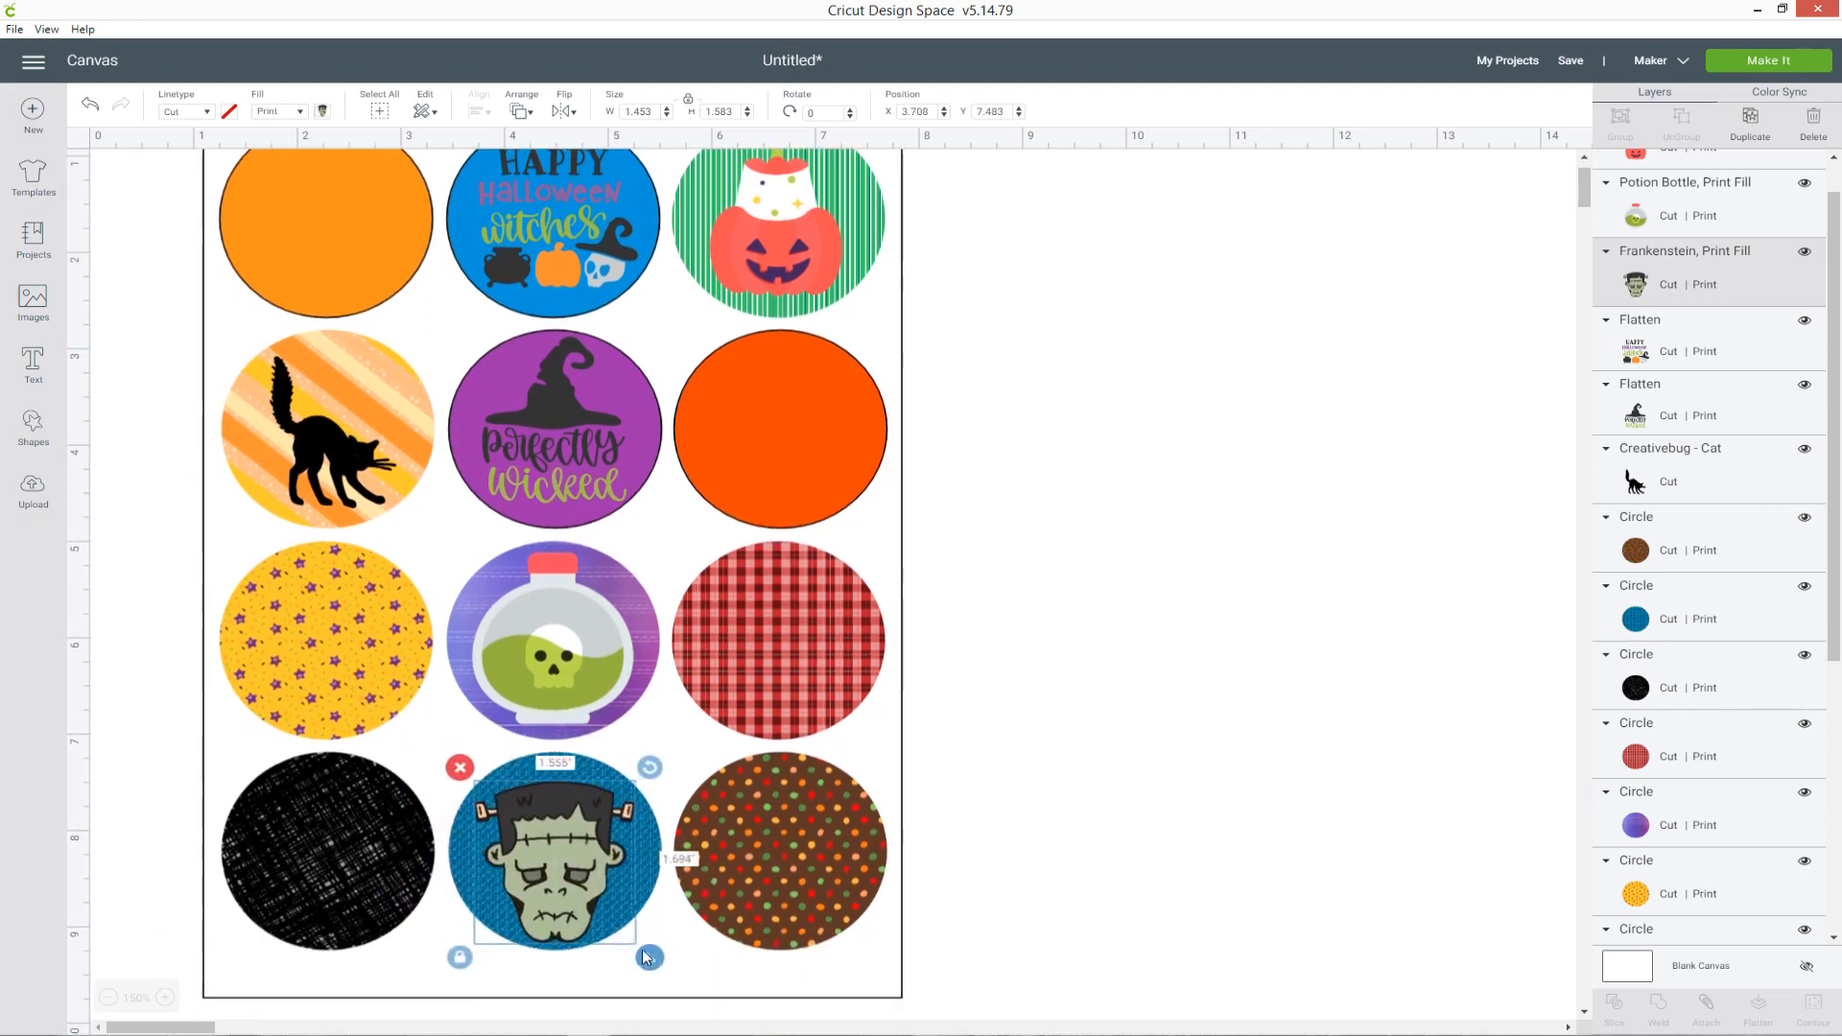
left_click_drag(571, 874, 569, 871)
left_click(1211, 670)
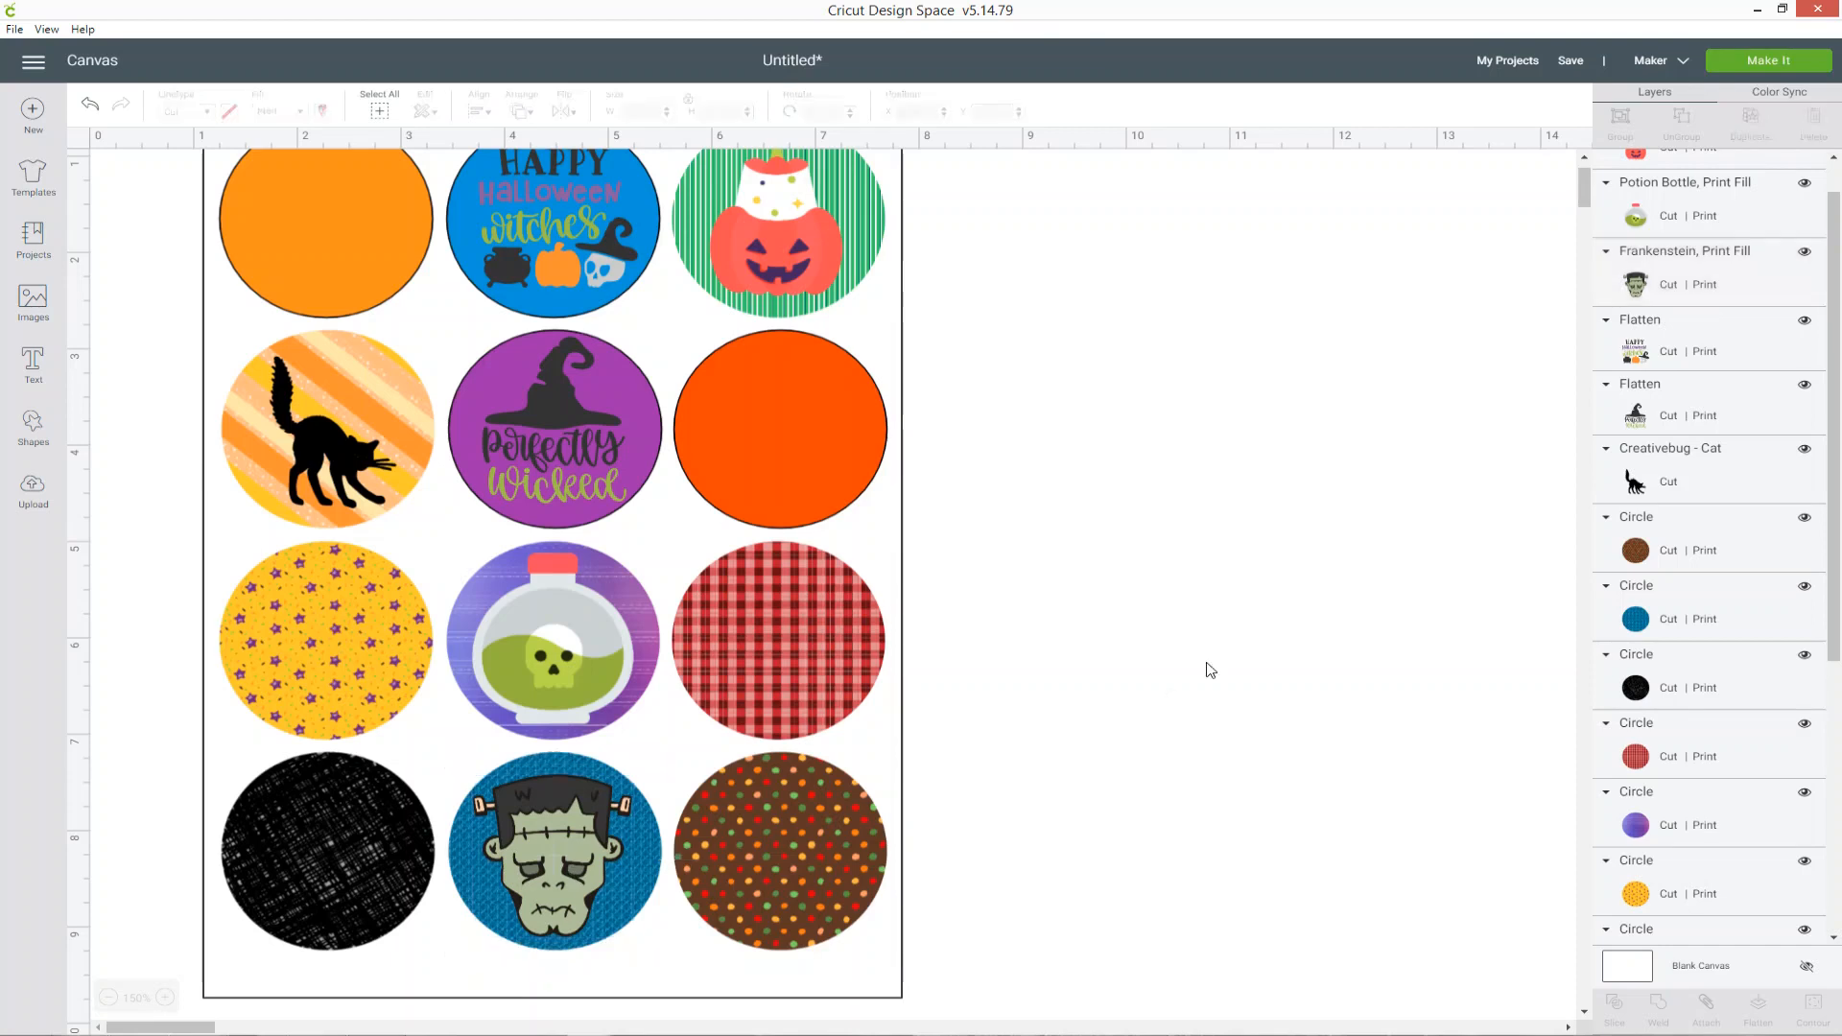
- Upload the skull candy bucket picture as a Complex, Print Then Cut image named Template_Halloween kids-07 and select it for insertion
scroll(1210, 670, "up", 2)
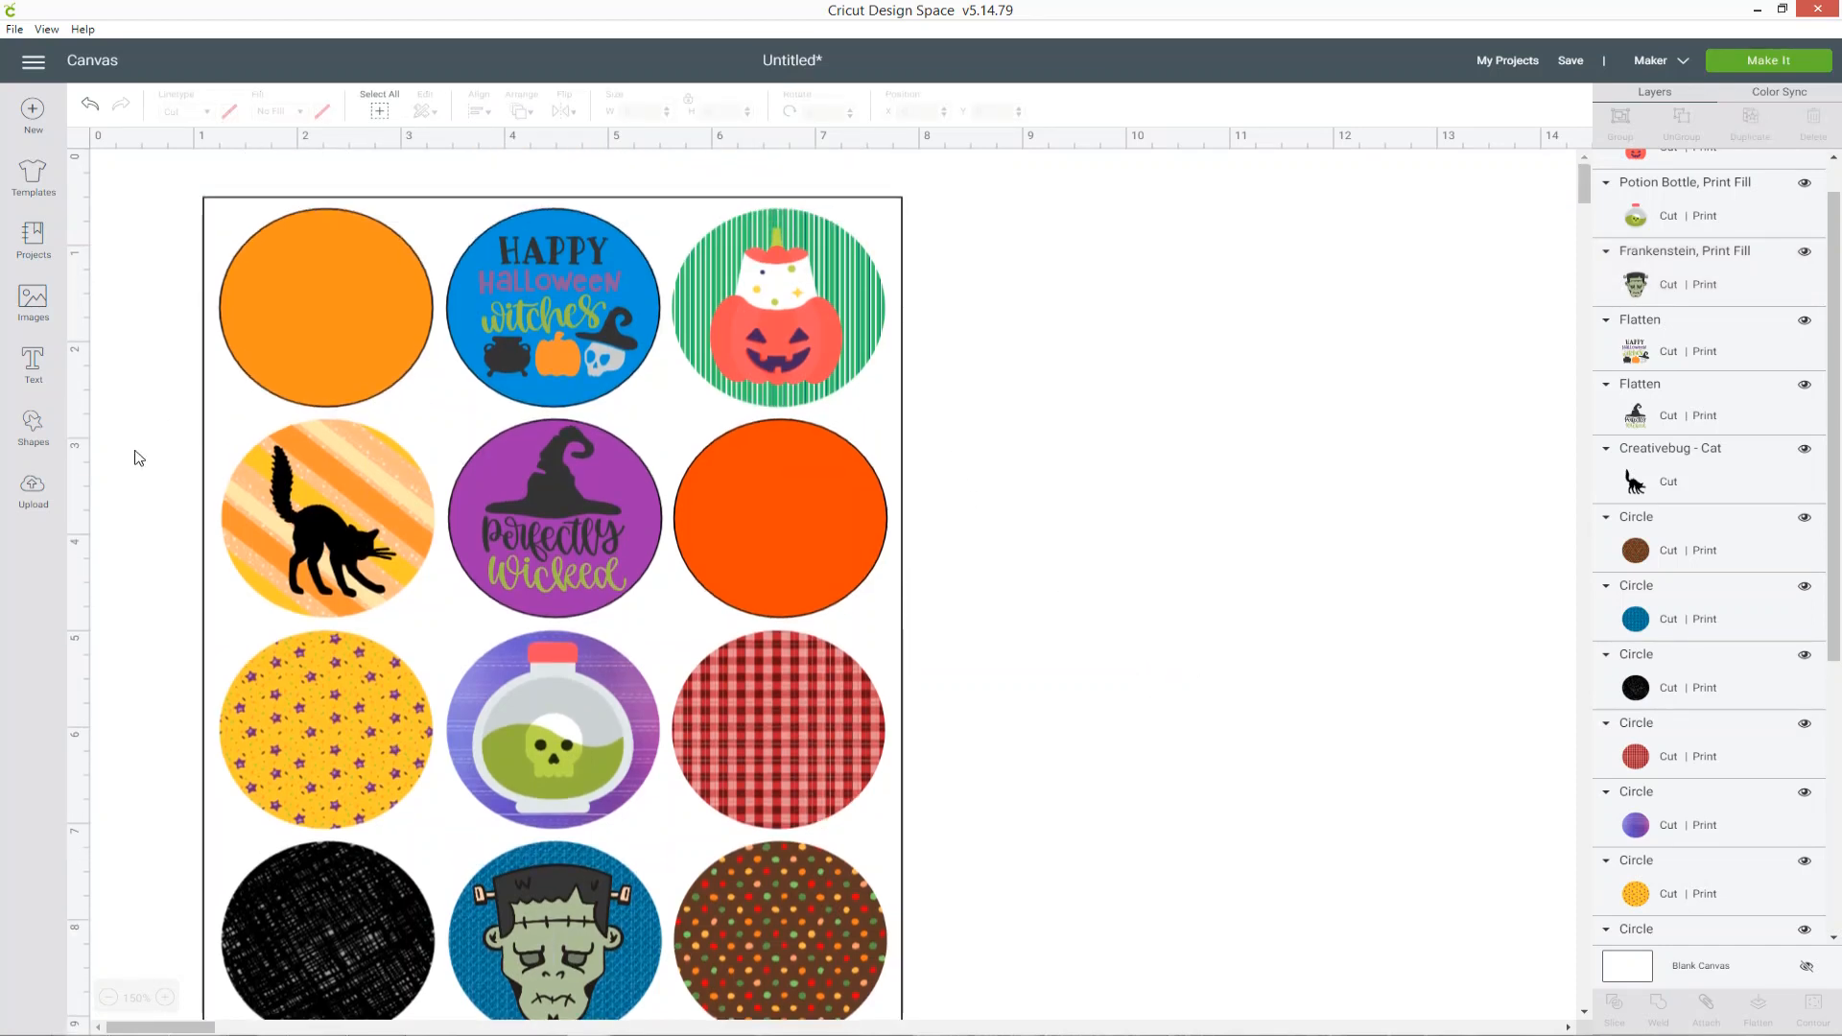
left_click(32, 491)
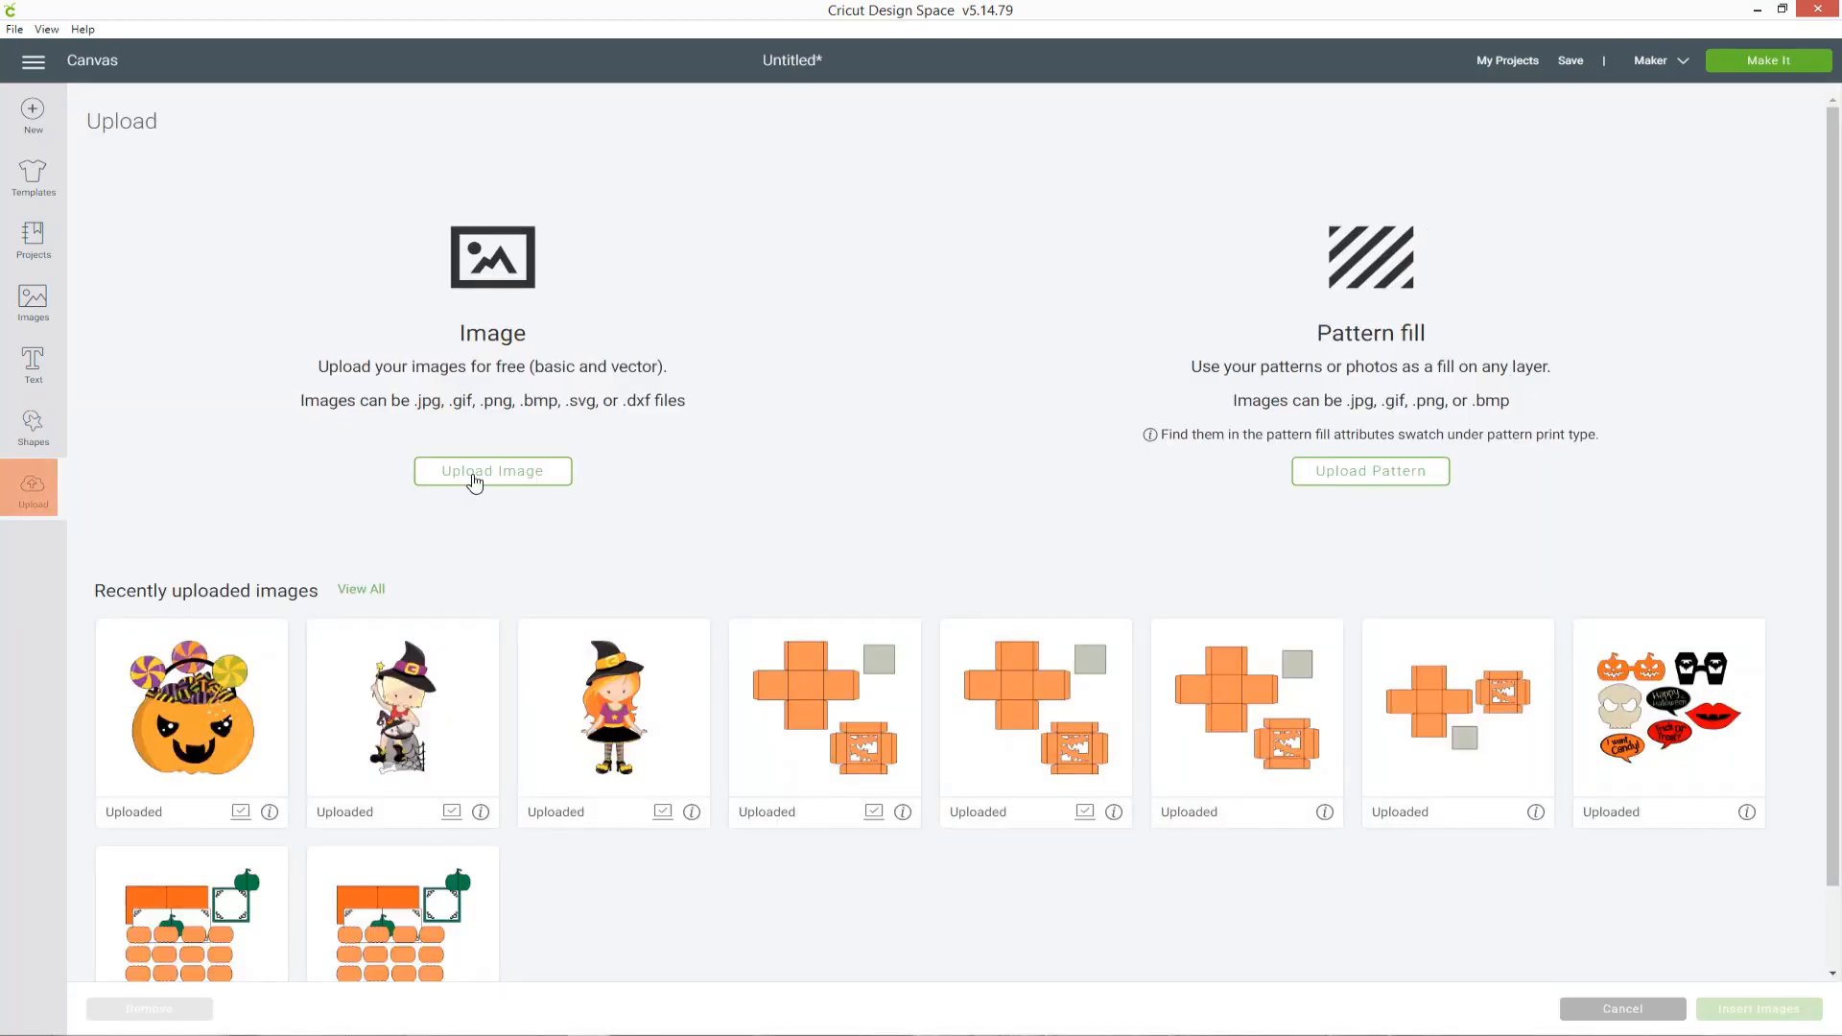
left_click(475, 479)
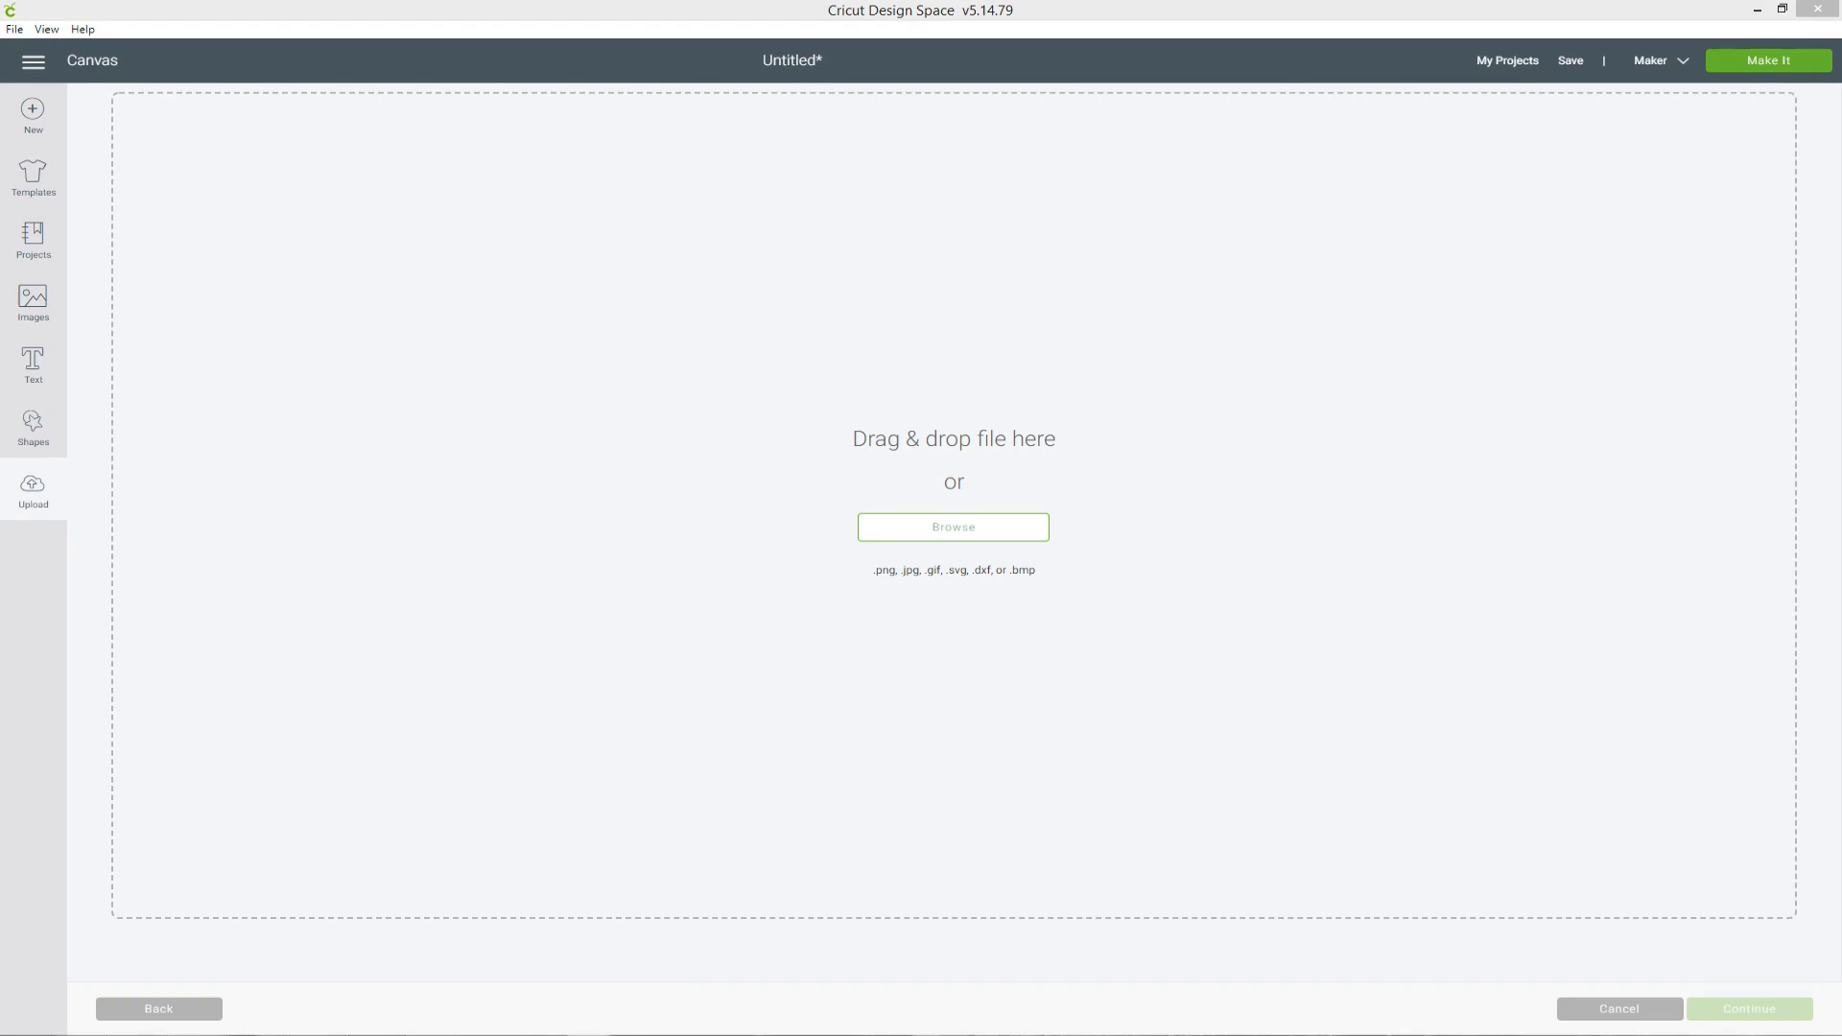
left_click_drag(1373, 672, 946, 615)
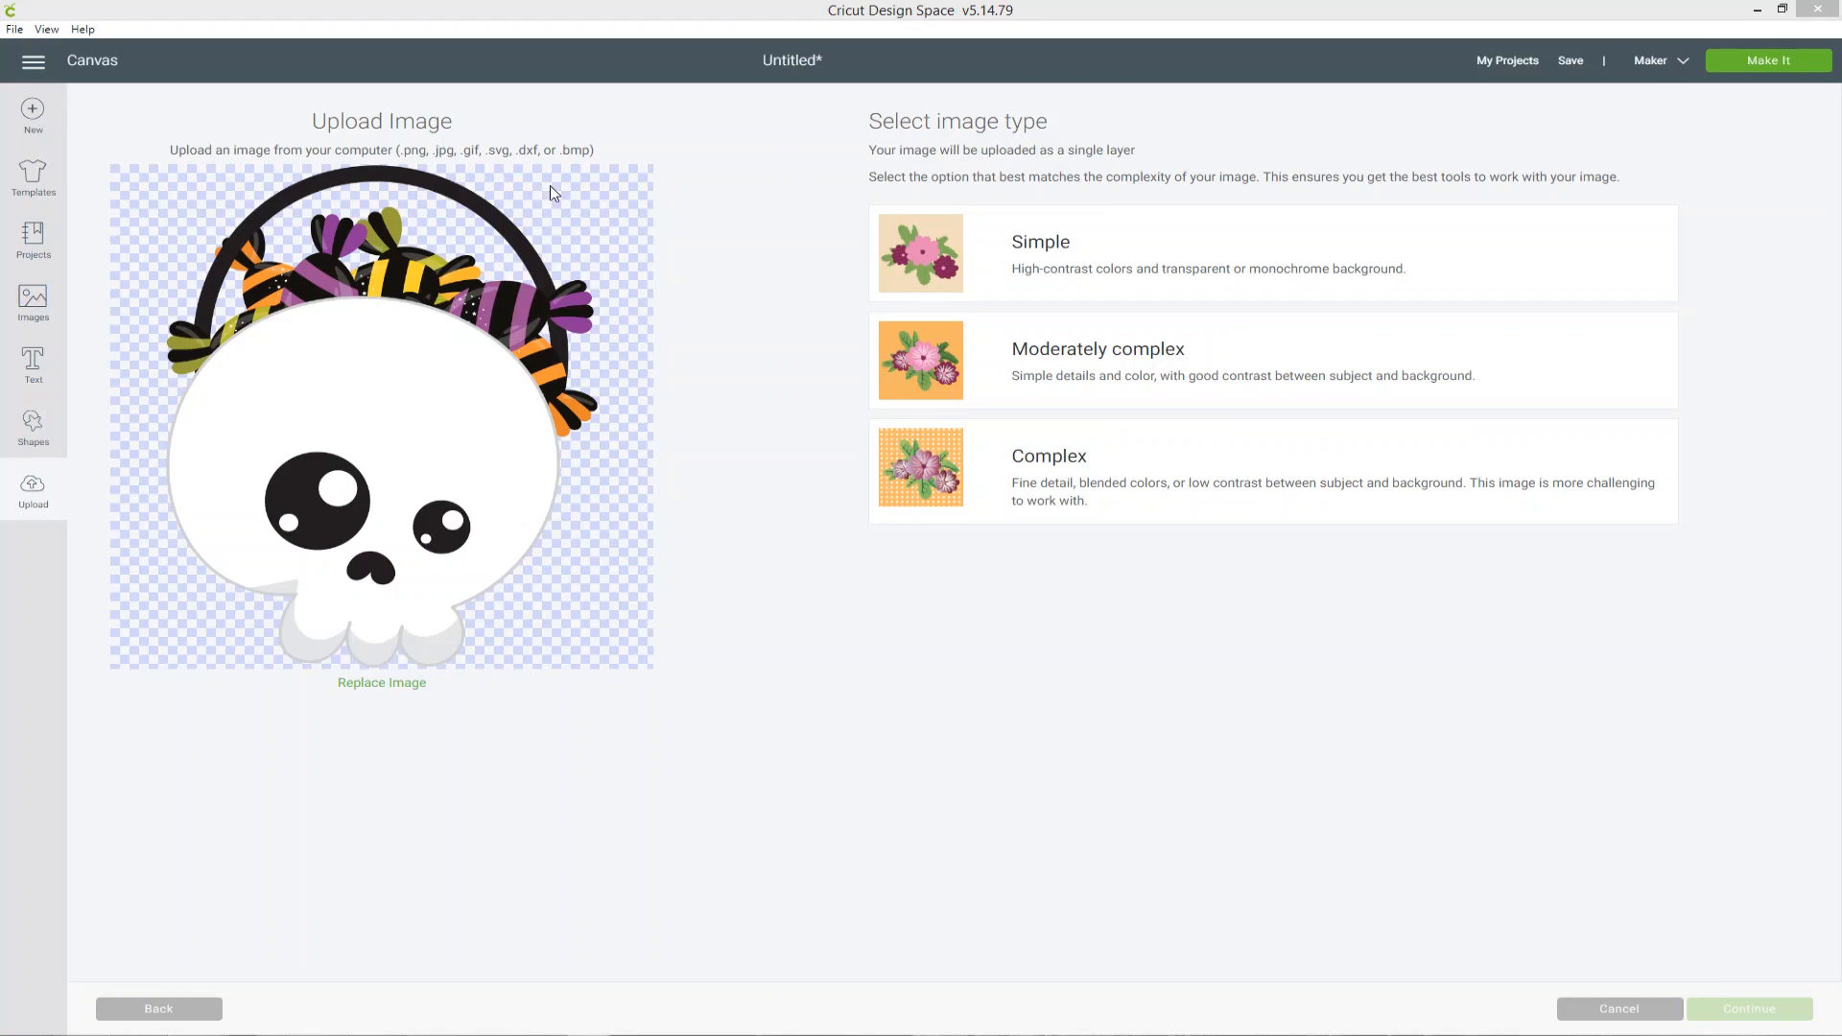
left_click(1080, 493)
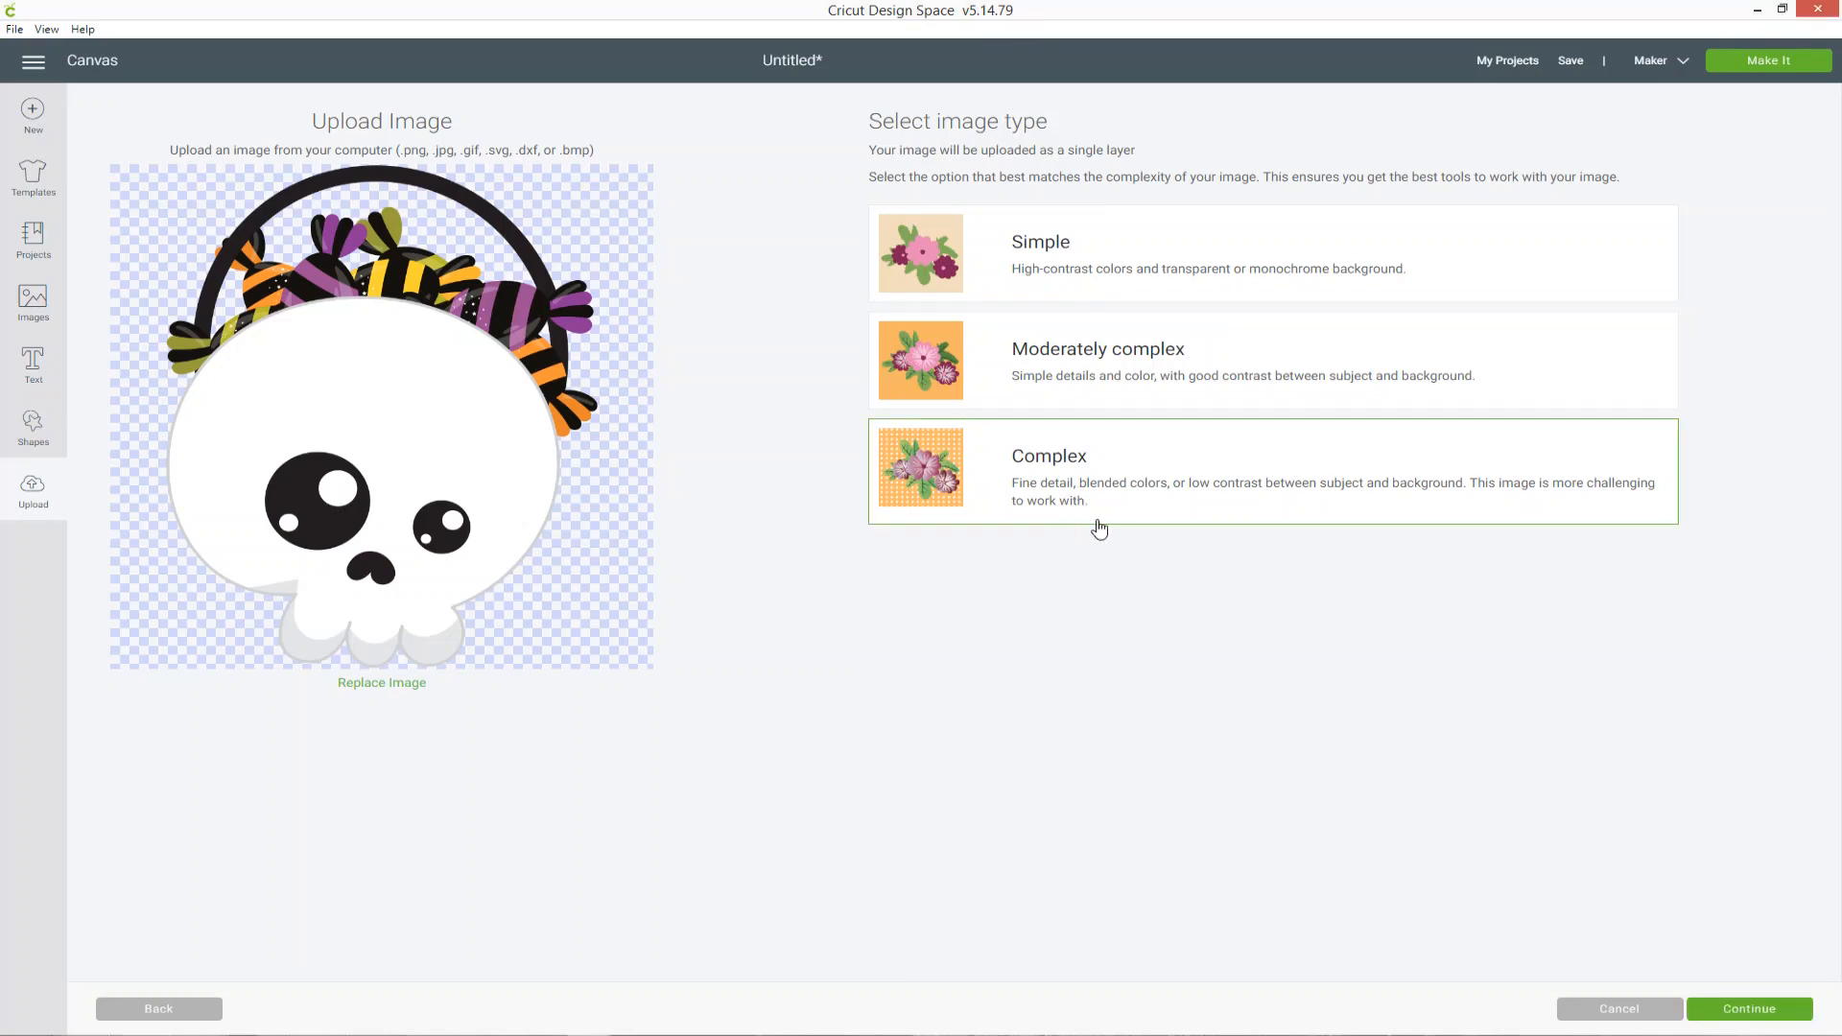
left_click(1749, 1008)
left_click(1768, 1010)
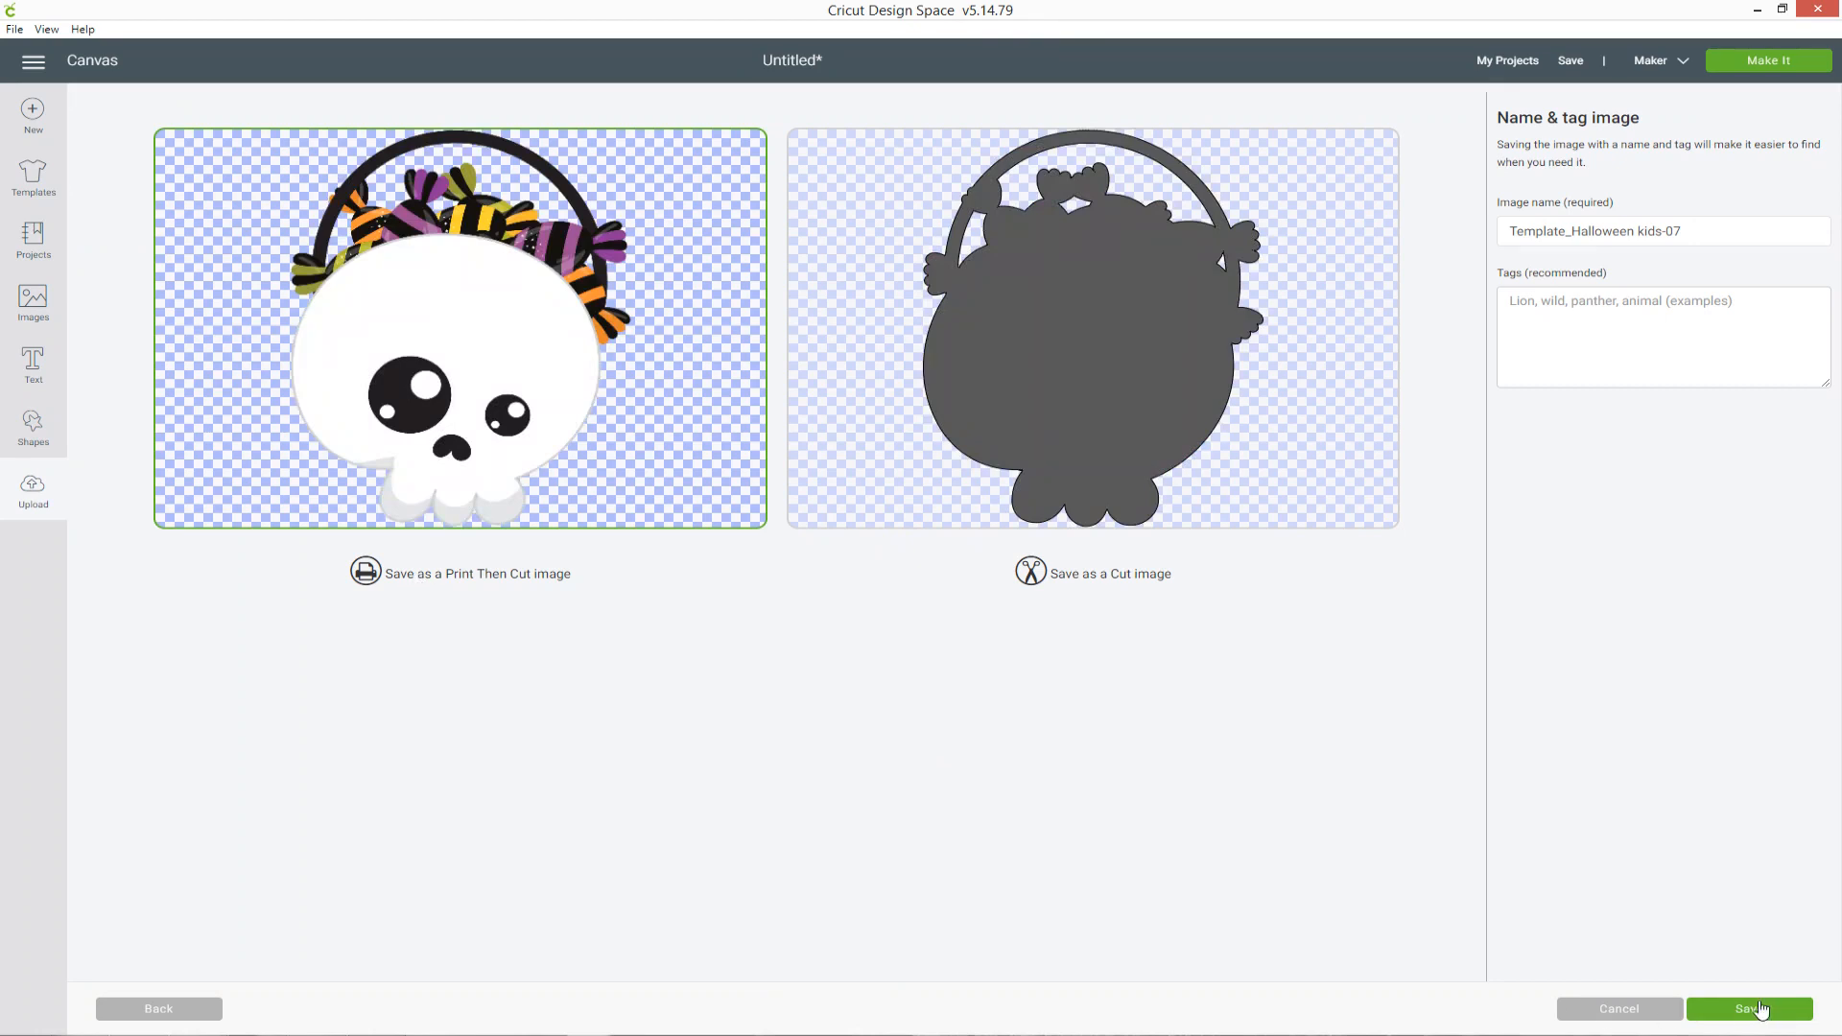
left_click(1767, 1010)
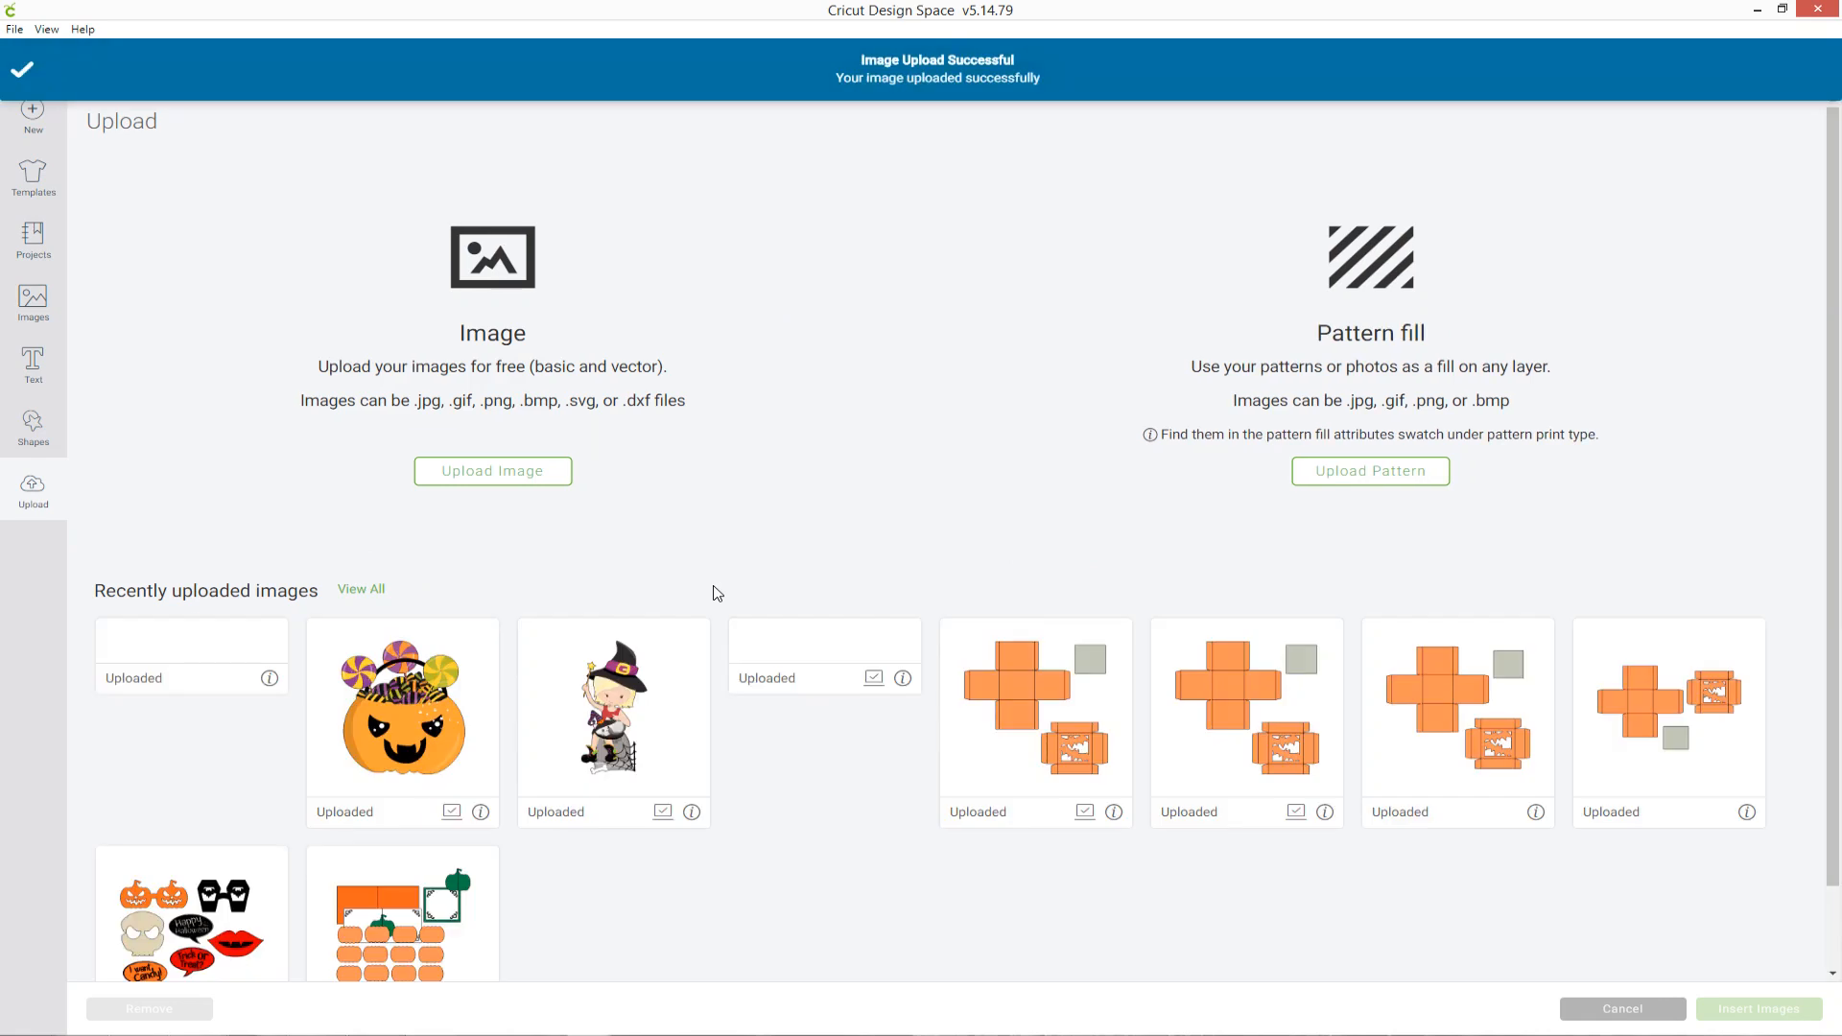
left_click(187, 750)
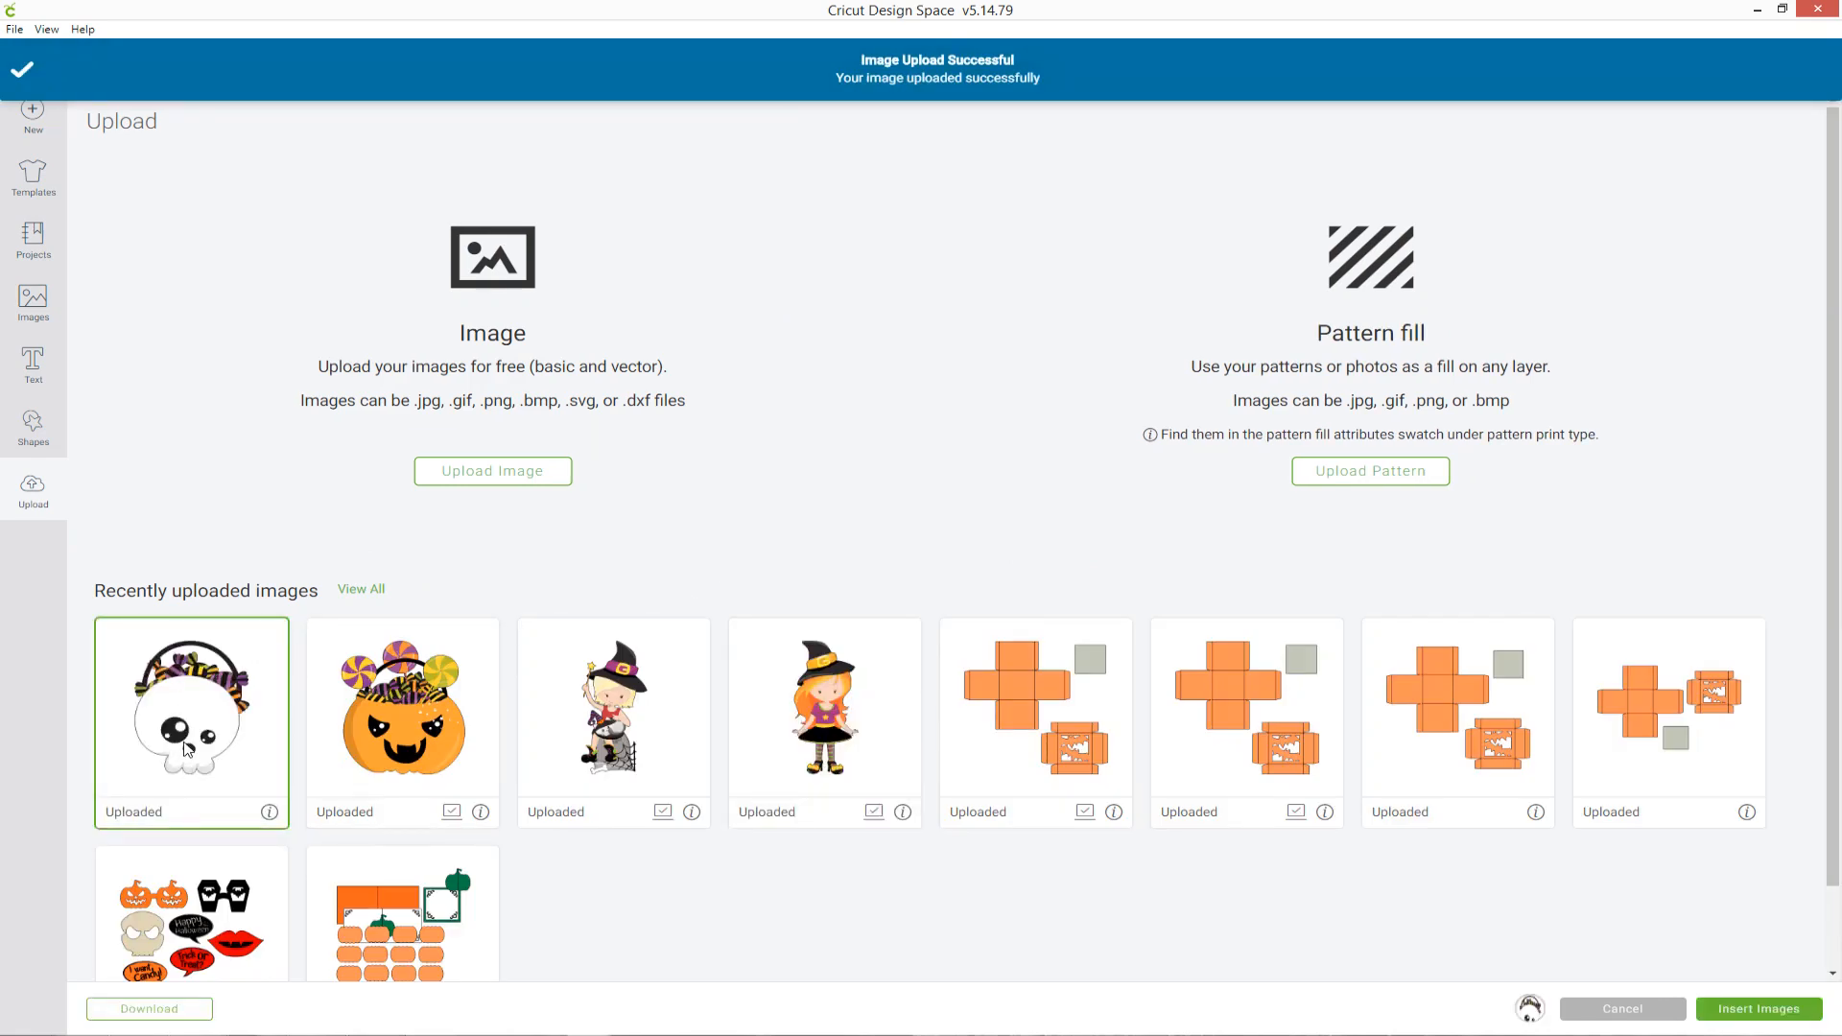
- Add the uploaded pumpkin candy bucket to the selected skull bucket and insert both images onto the canvas
left_click(437, 724)
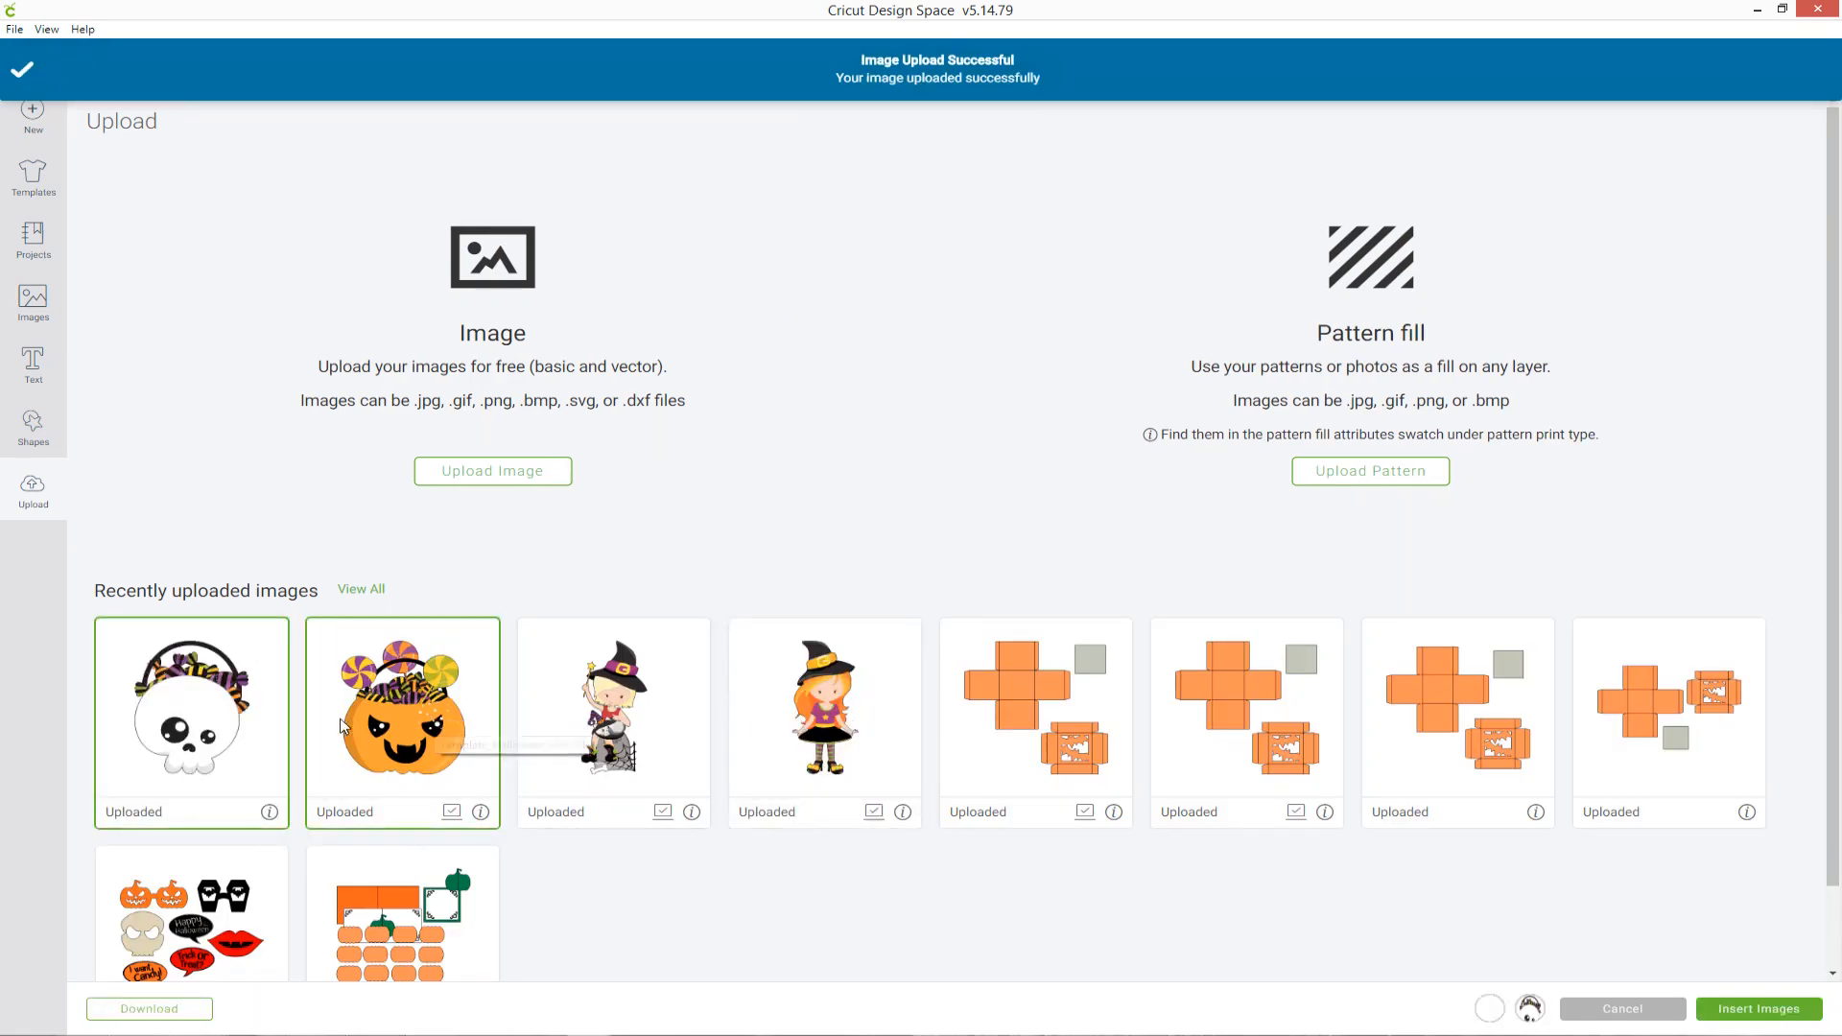
scroll(1171, 887, "down", 1)
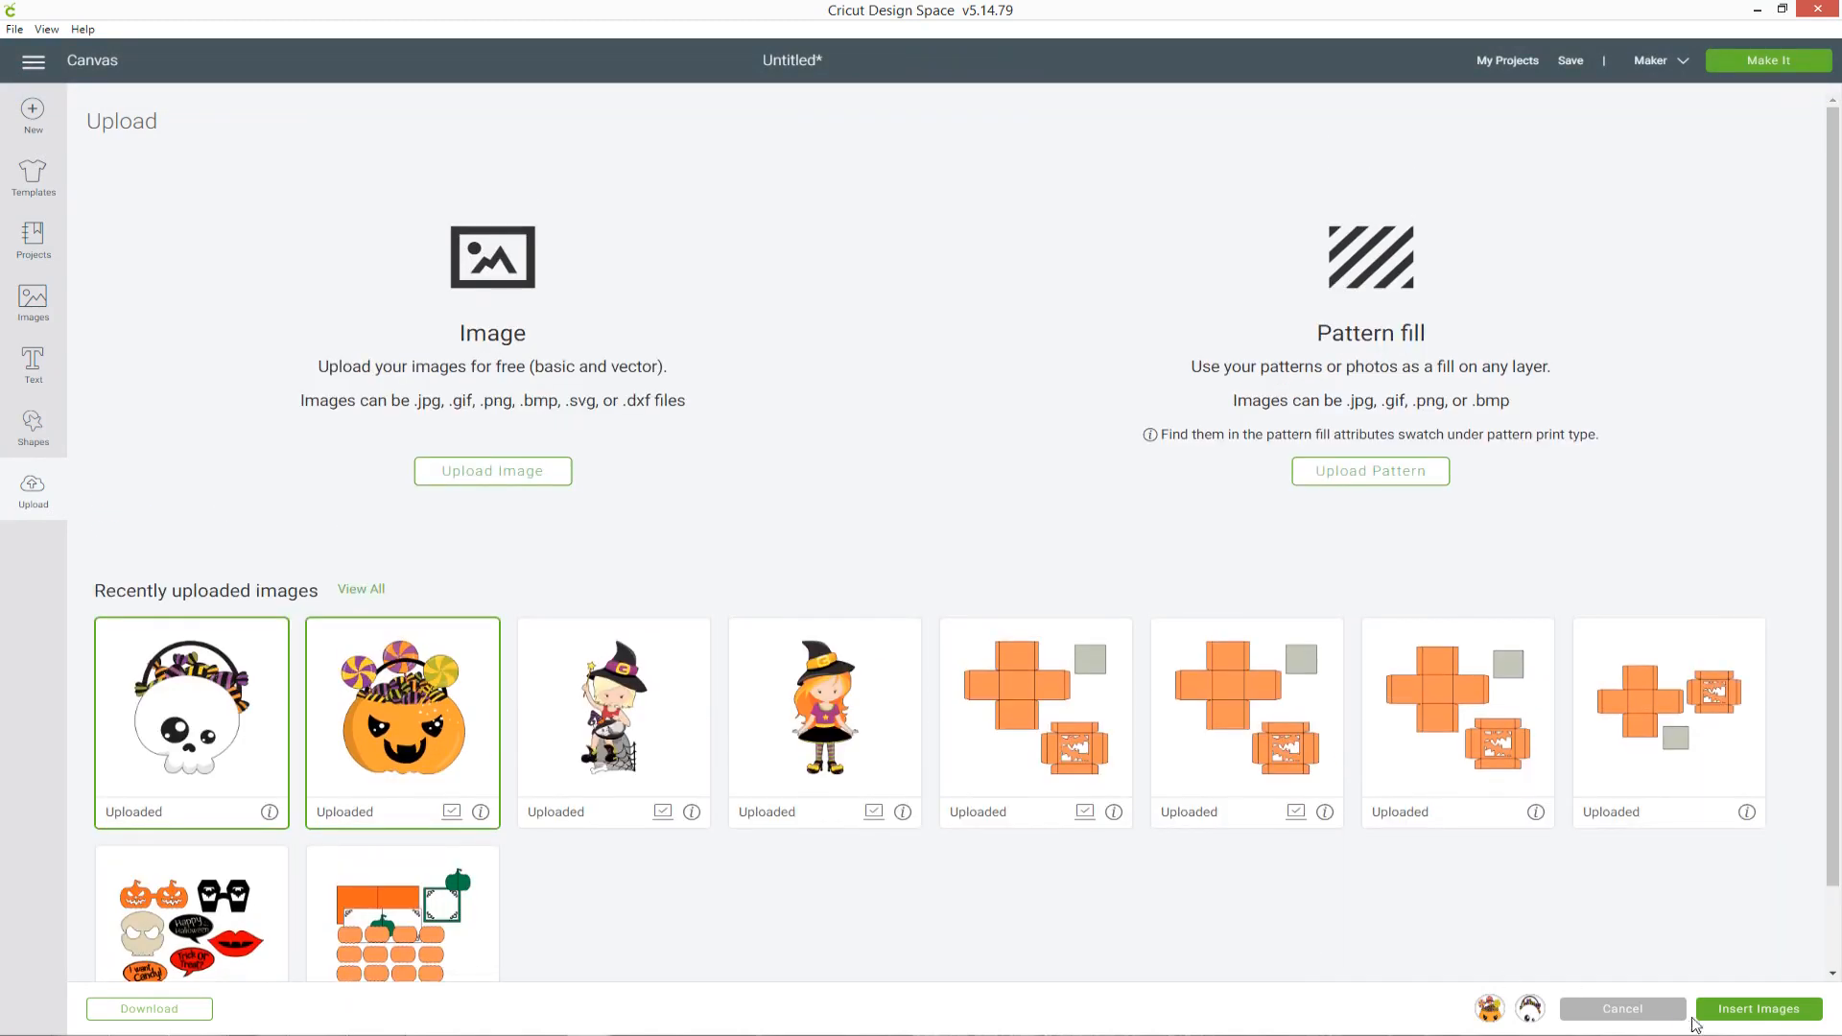
left_click(1775, 1012)
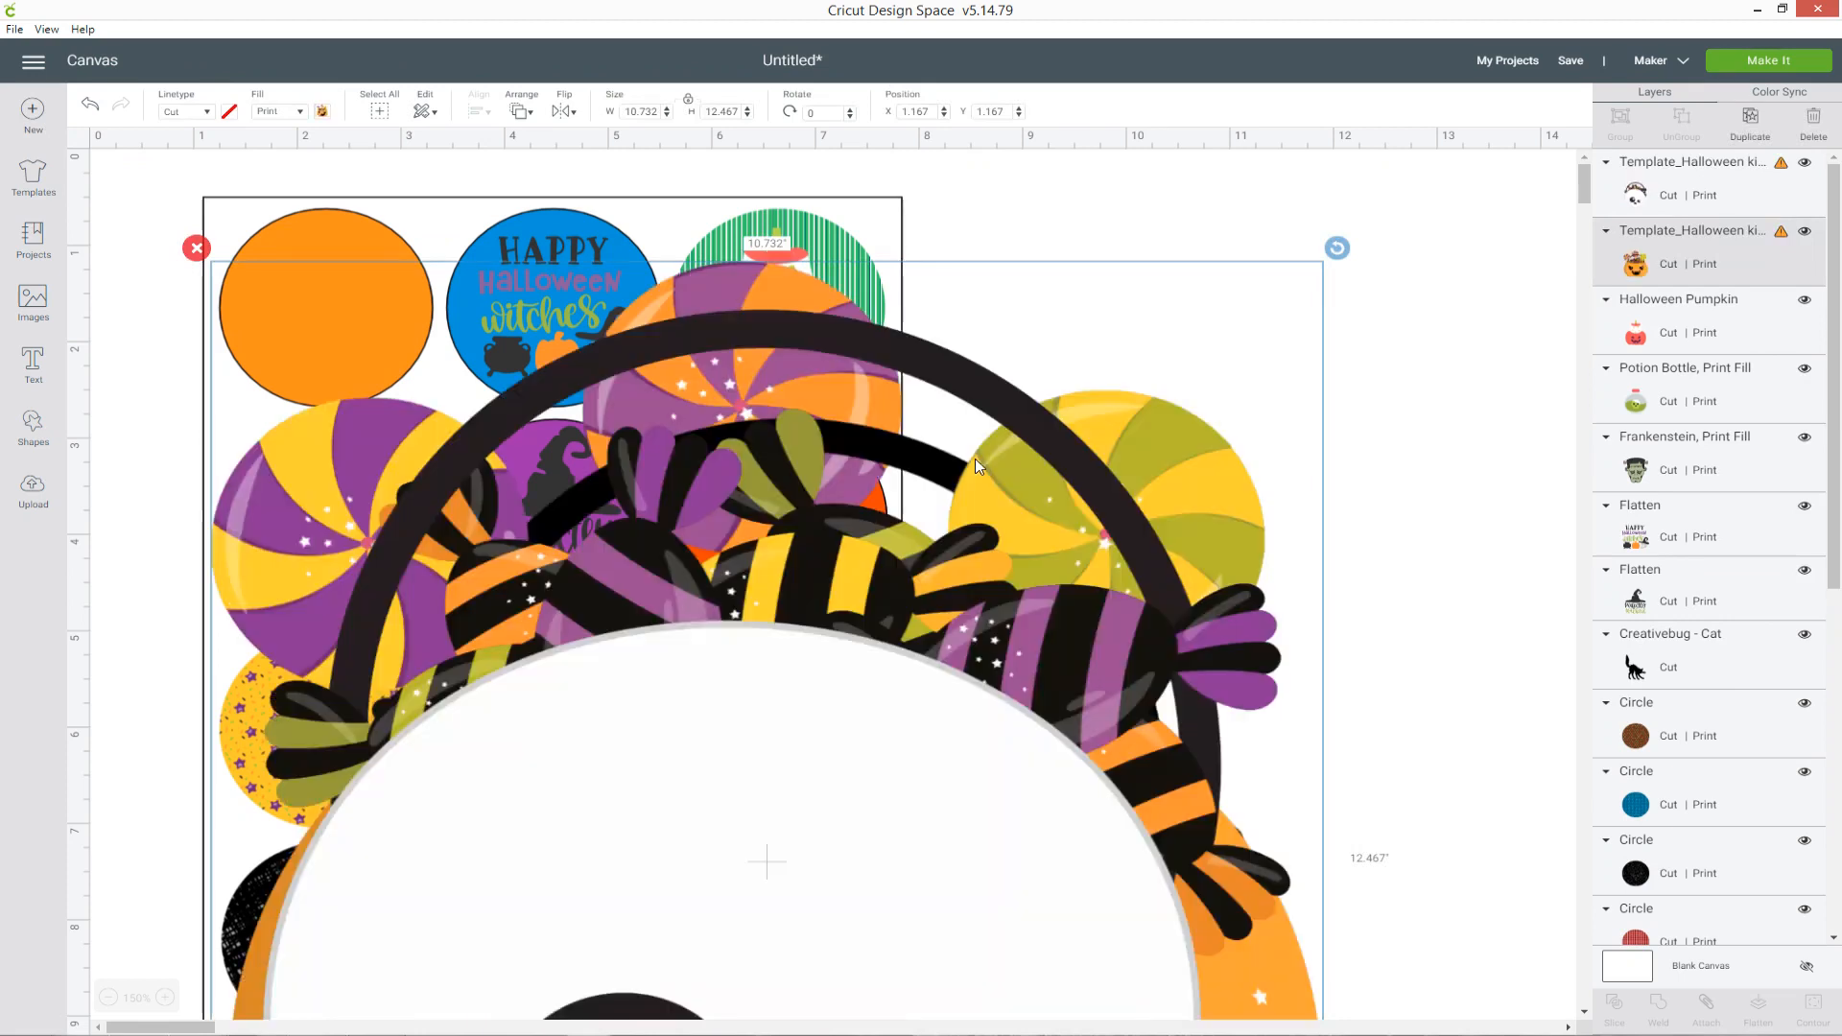
- Shrink the skull candy bucket to about 2.42 × 3.03 in and move it clear of the circle sheet
scroll(1115, 544, "down", 5)
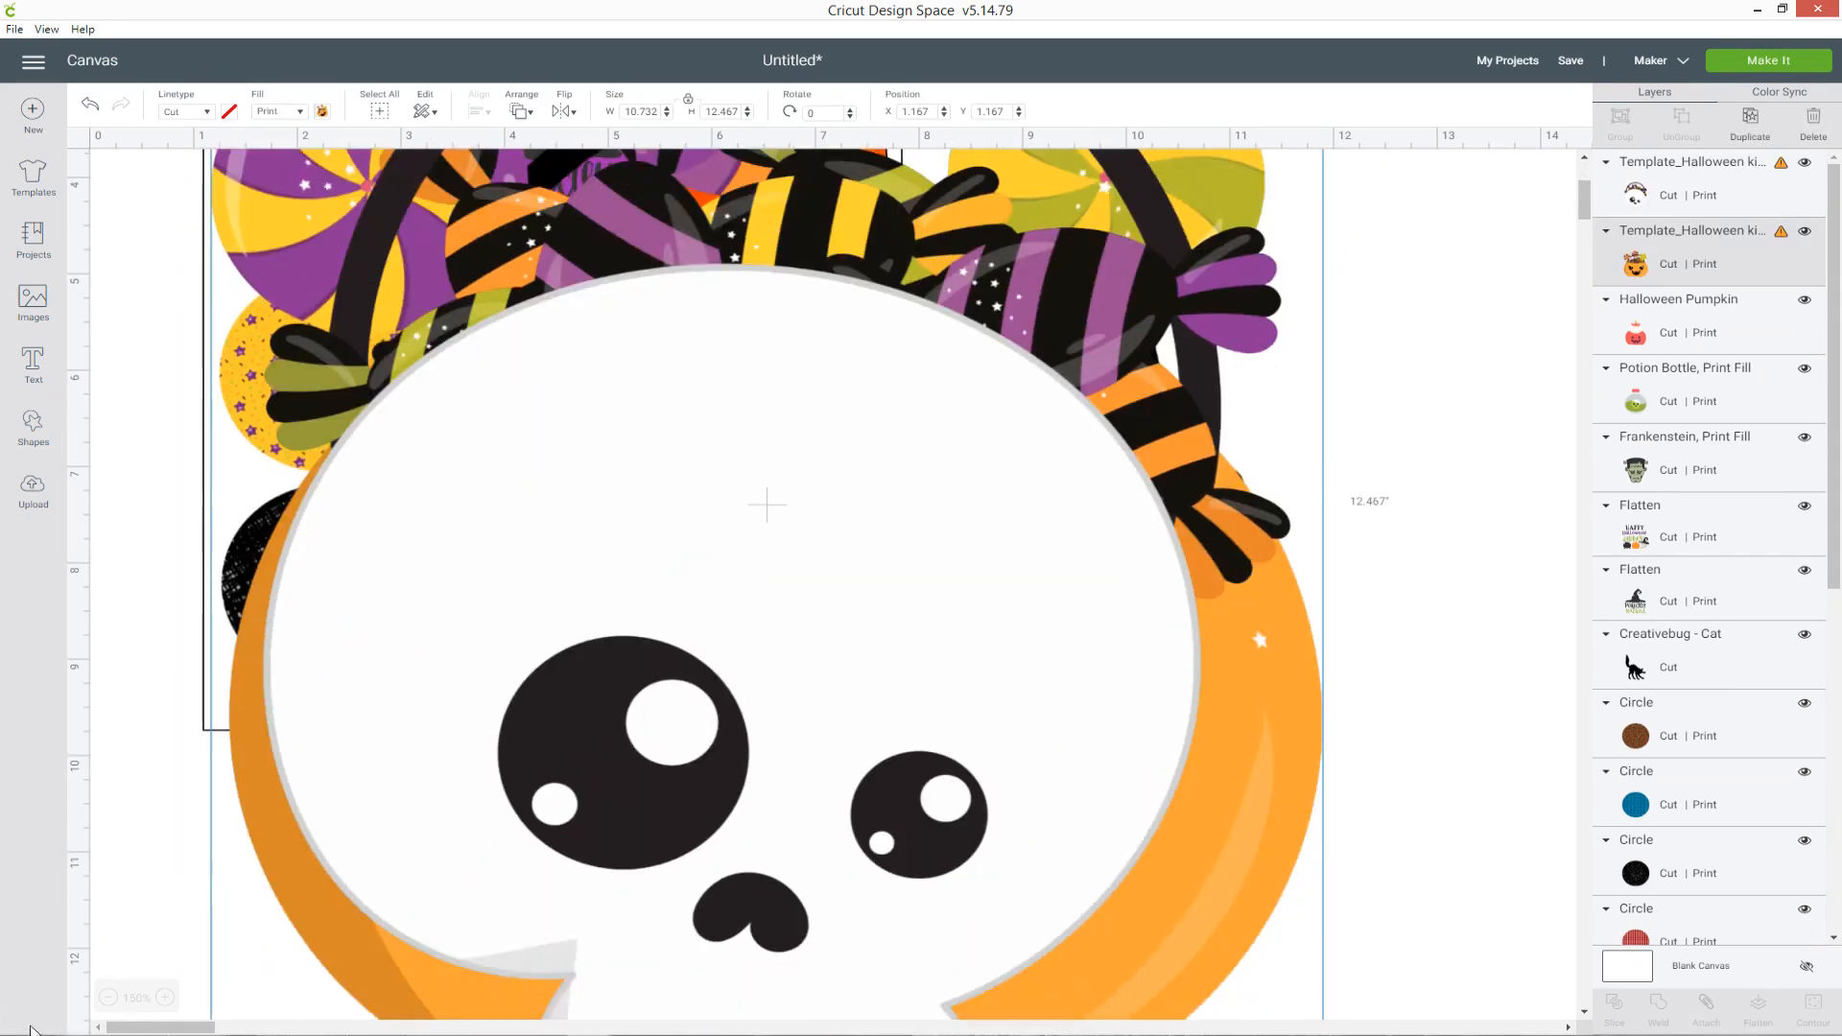
left_click(108, 997)
scroll(669, 633, "down", 2)
left_click_drag(668, 634, 1128, 741)
left_click_drag(1340, 962, 768, 351)
left_click_drag(757, 268, 1120, 327)
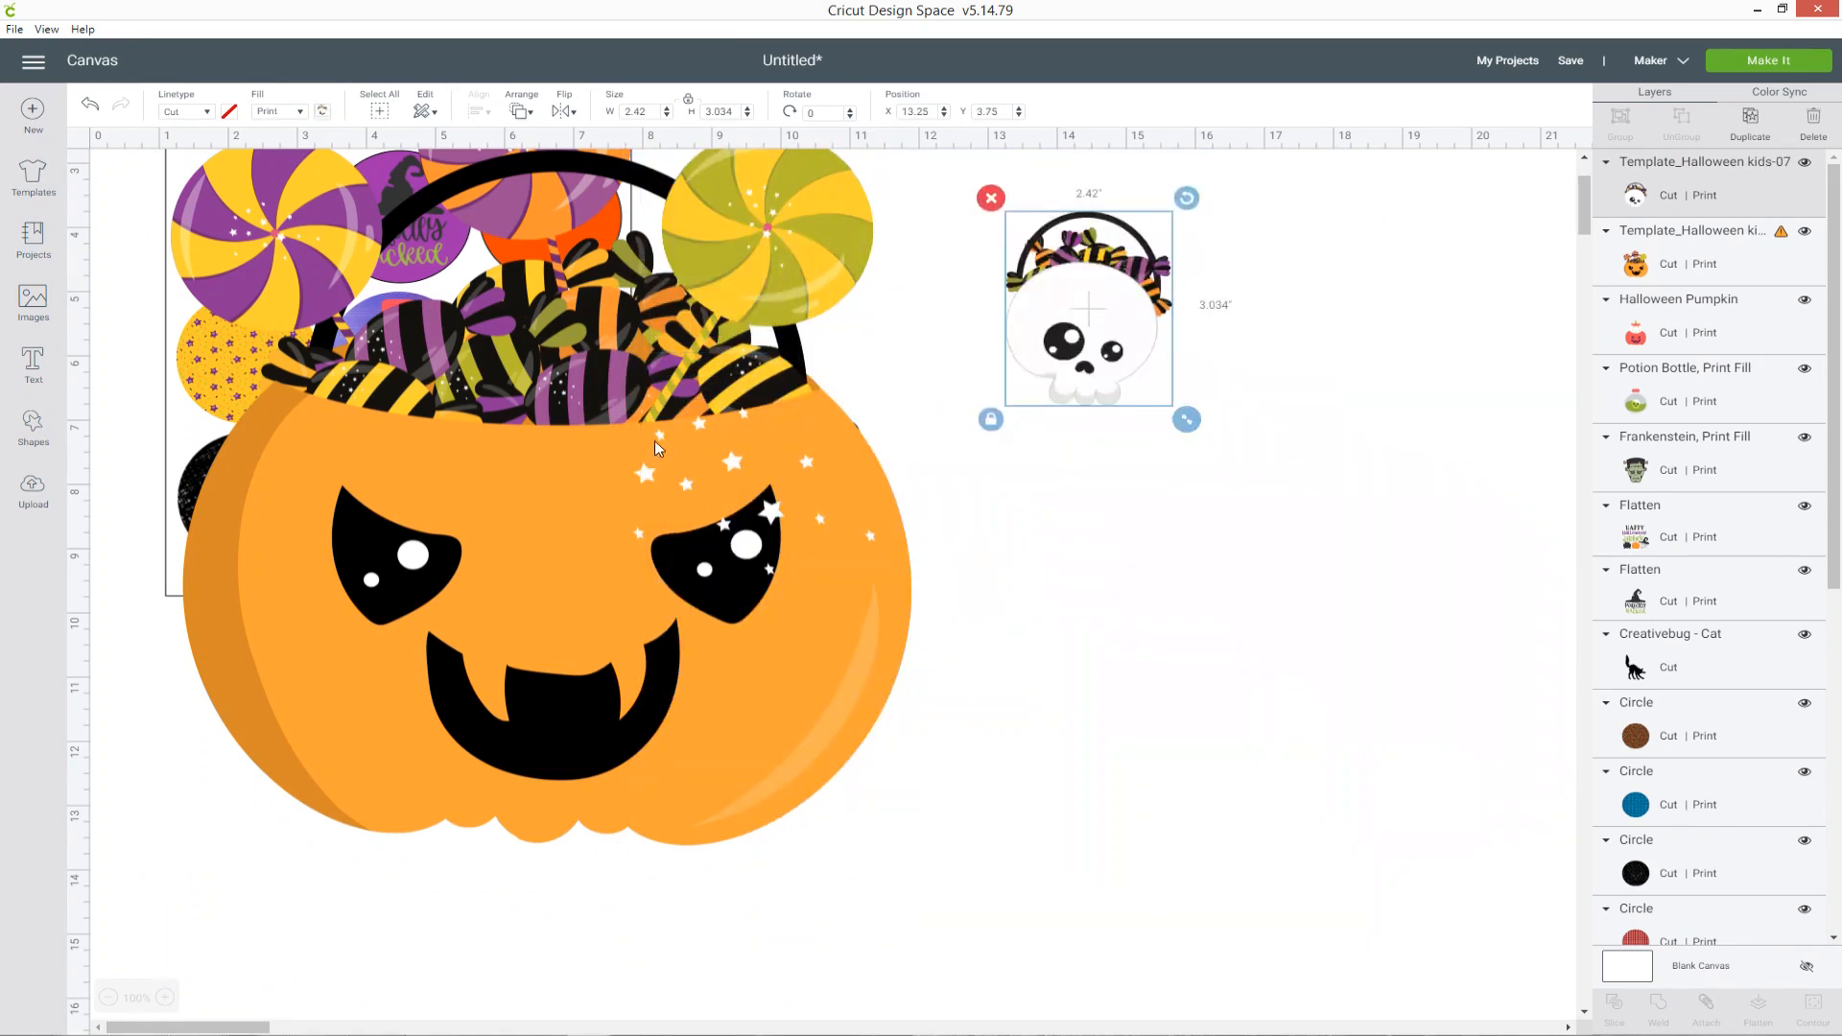
- Shrink the pumpkin candy bucket to about 2.65 × 3.08 in and set it beside the circle sheet
left_click(835, 768)
left_click_drag(925, 859, 367, 255)
left_click_drag(256, 208, 755, 556)
- Resize the pumpkin candy bucket to about 1.4 × 1.63 in and centre it on the black circle in the bottom row
left_click(165, 996)
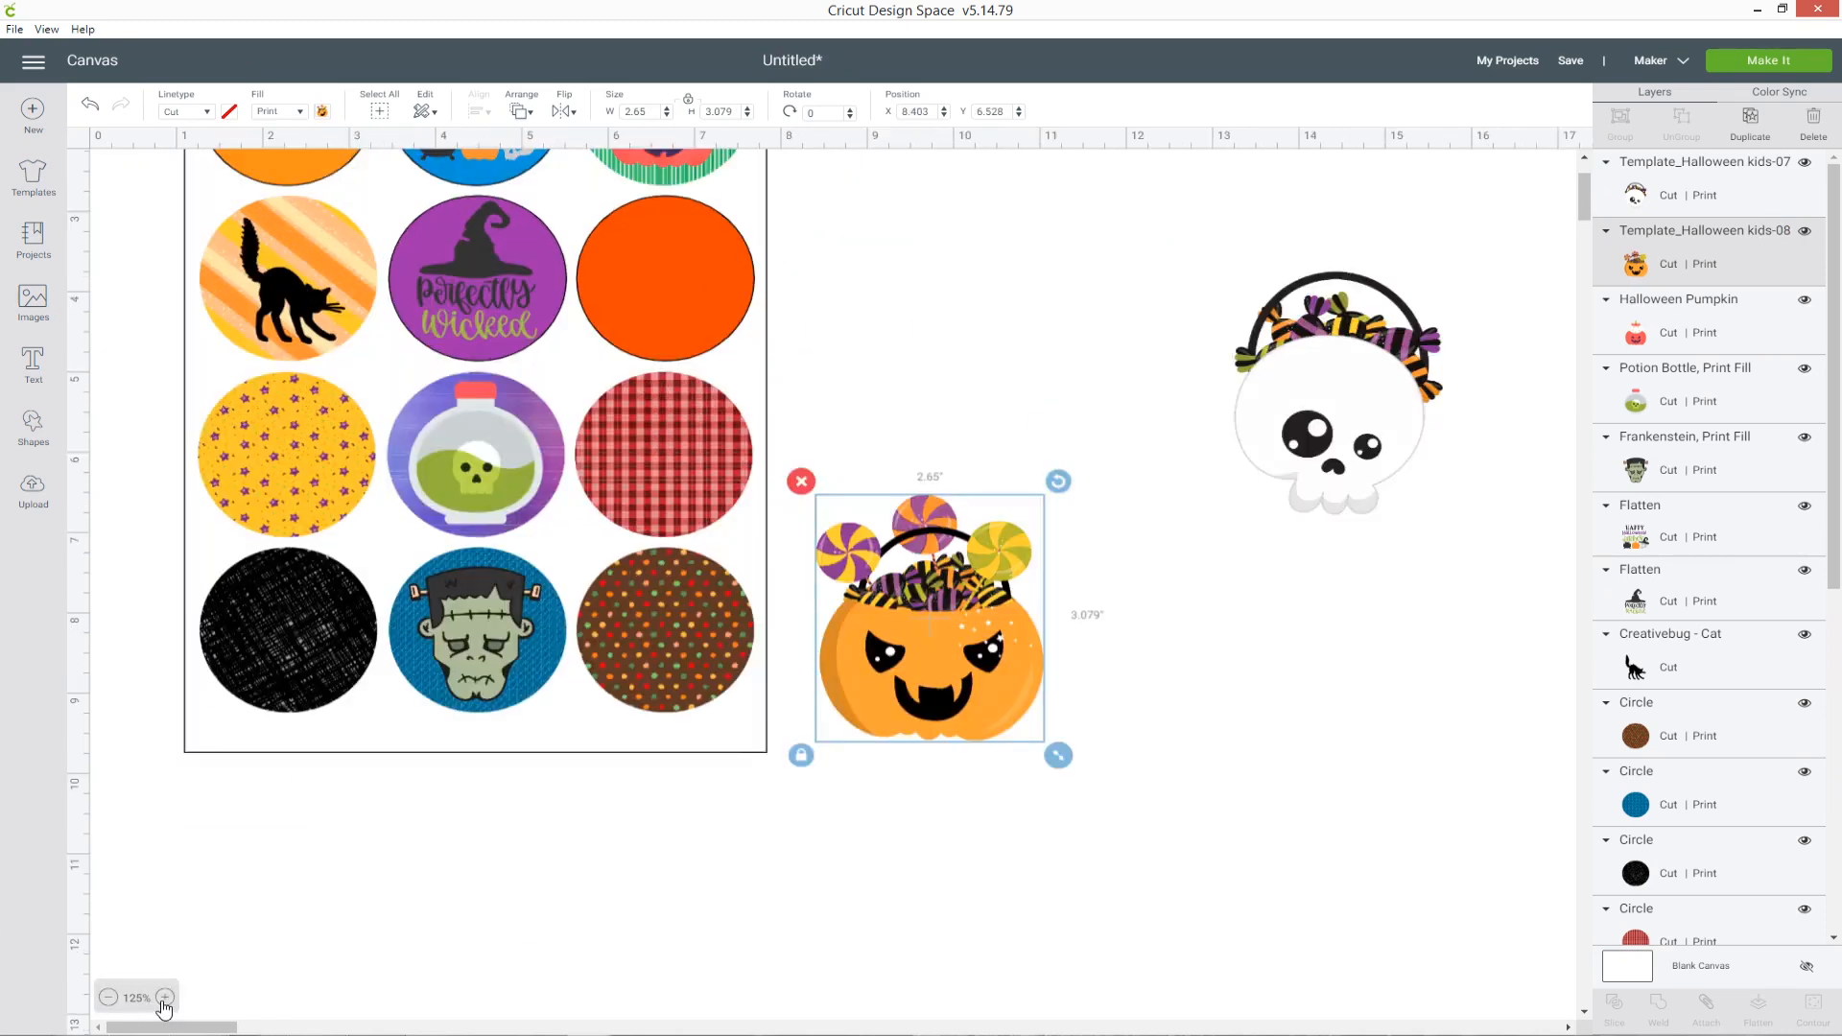
left_click(165, 996)
left_click(165, 996)
left_click_drag(1182, 837, 924, 651)
left_click_drag(1183, 876, 1048, 735)
left_click_drag(999, 667, 470, 985)
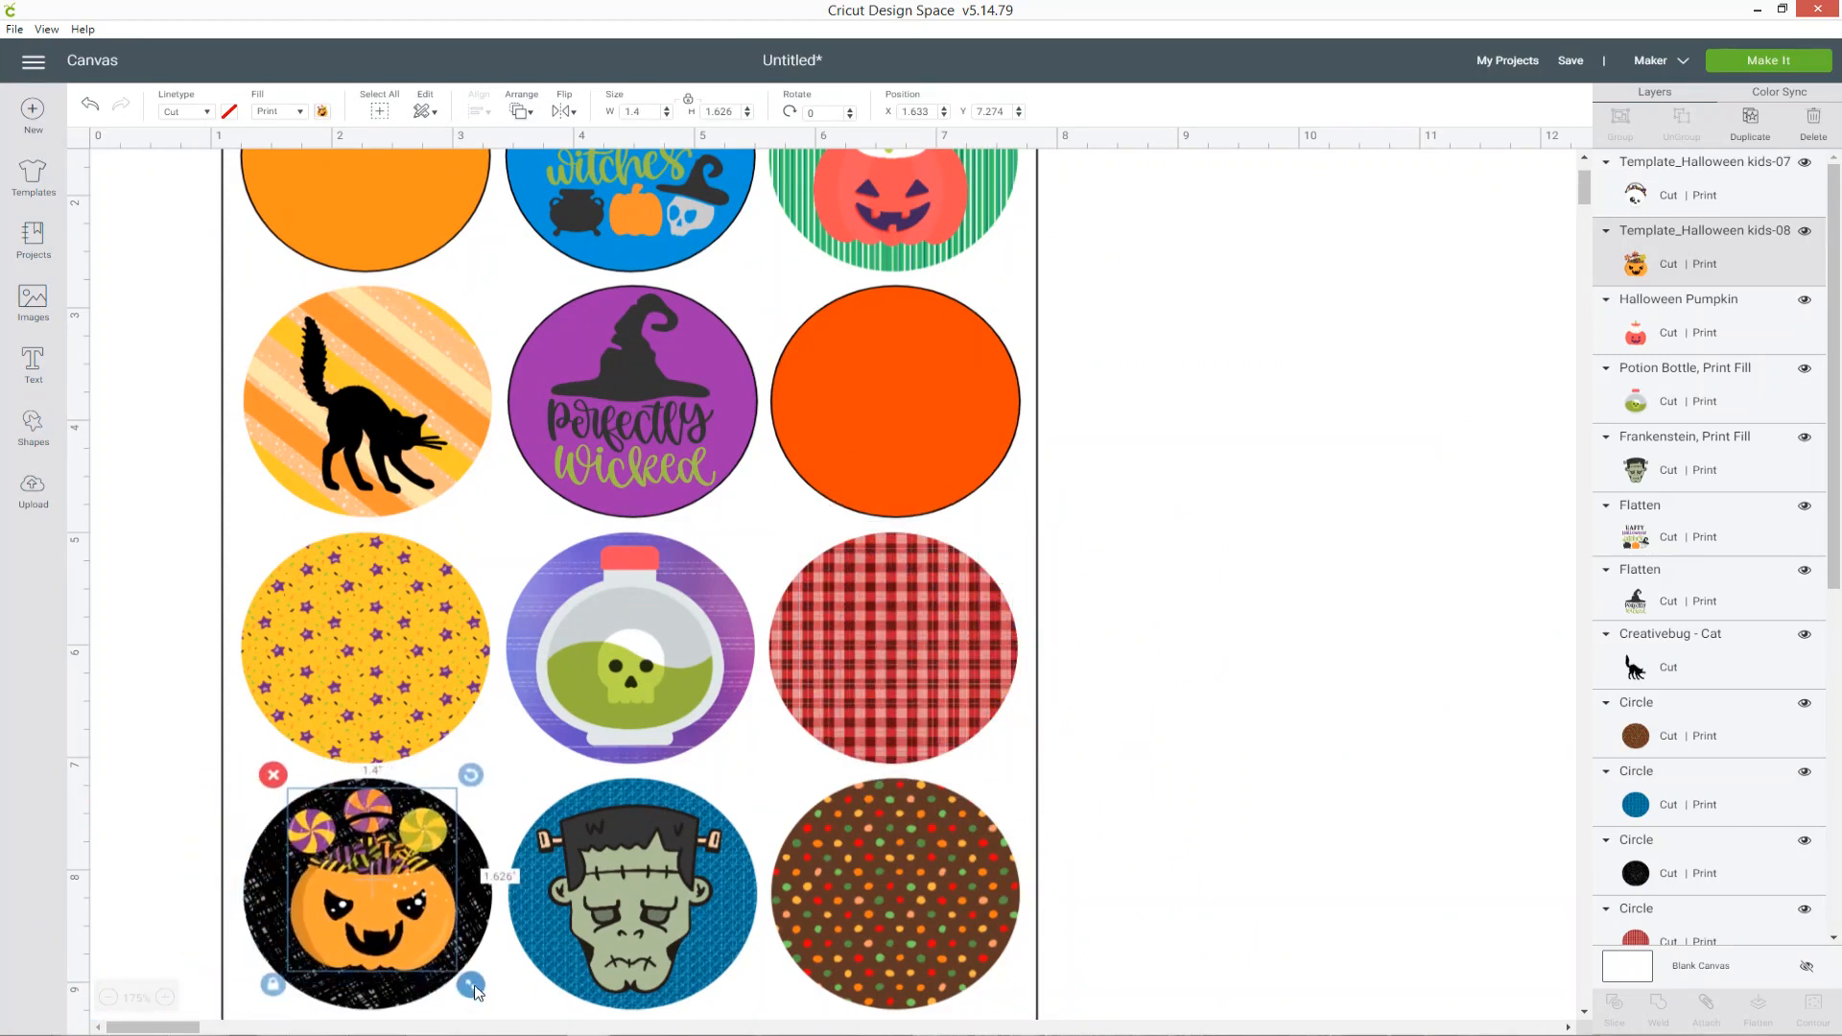
left_click_drag(387, 931, 383, 945)
- Shrink the skull candy bucket to about 1.45 × 1.82 in and centre it on the orange circle in the second row
left_click_drag(208, 1031, 253, 1031)
left_click_drag(1093, 551, 695, 677)
left_click_drag(848, 863, 738, 750)
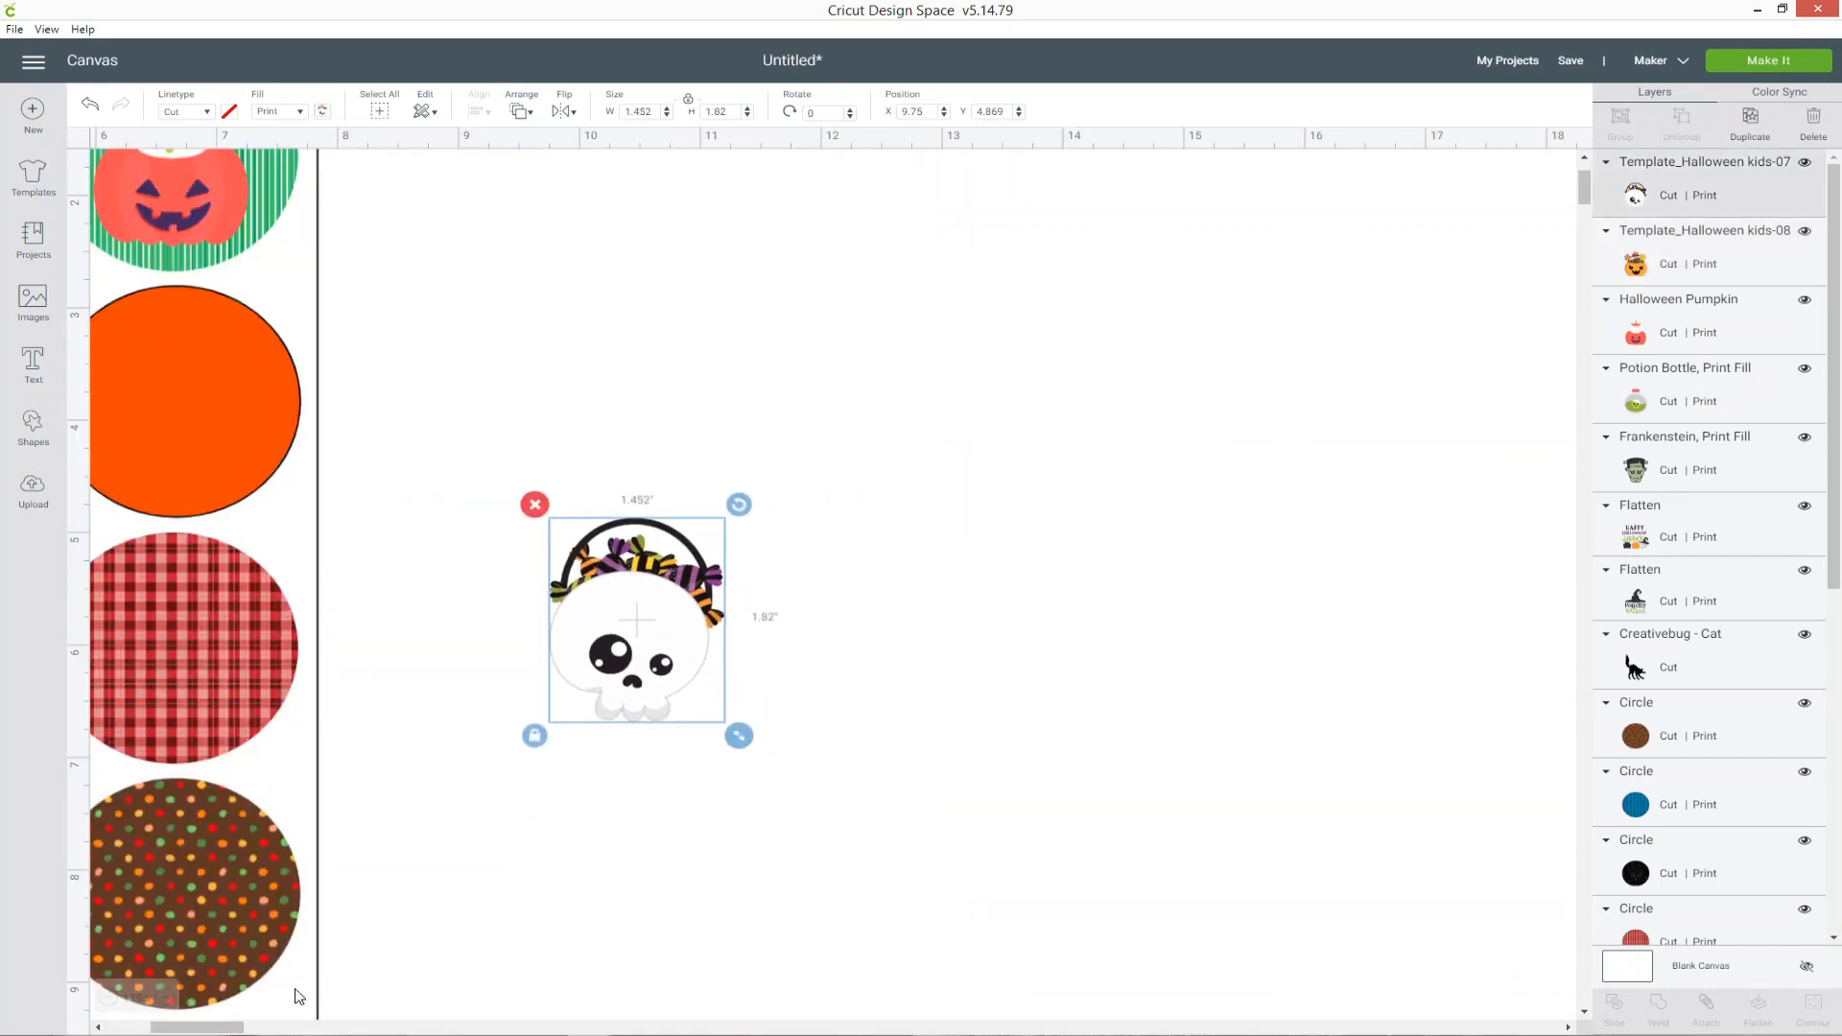
left_click_drag(204, 1031, 159, 1032)
left_click_drag(1391, 614, 930, 419)
- Duplicate the Halloween pumpkin from the green striped circle and place the copy on the orange circle in the top row
scroll(1215, 537, "up", 1)
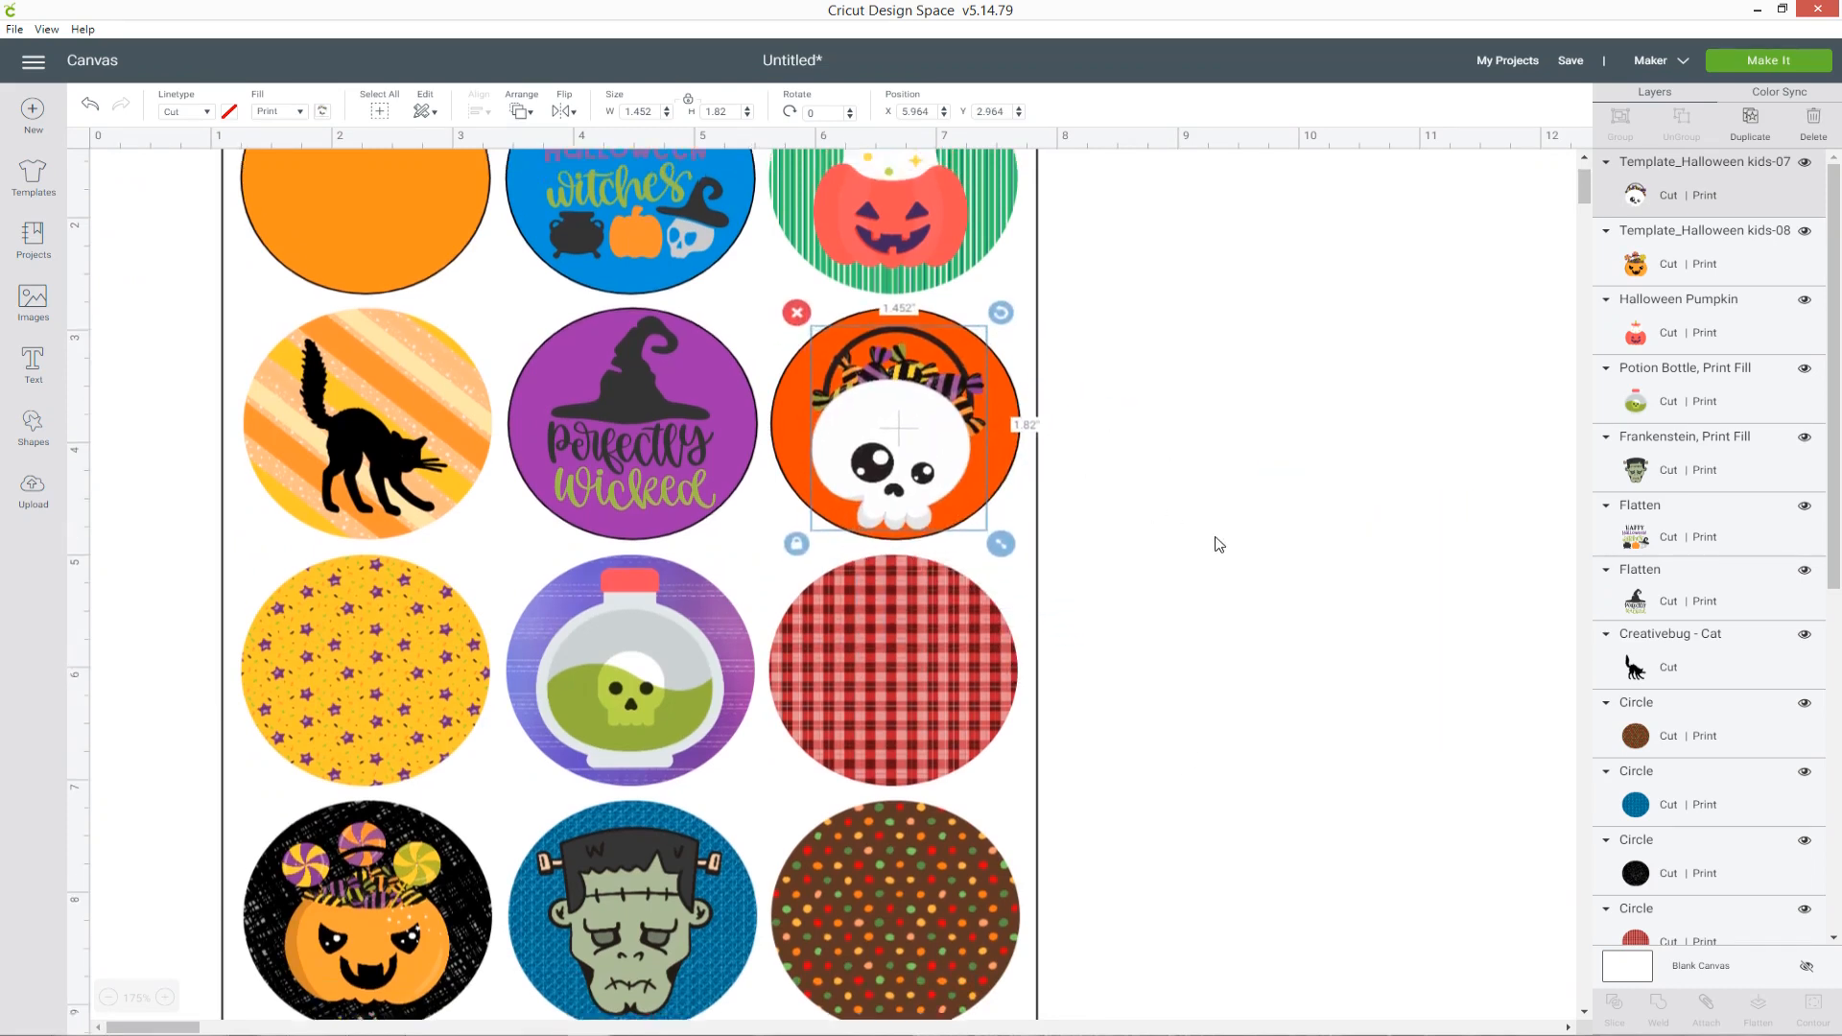
scroll(1218, 544, "up", 3)
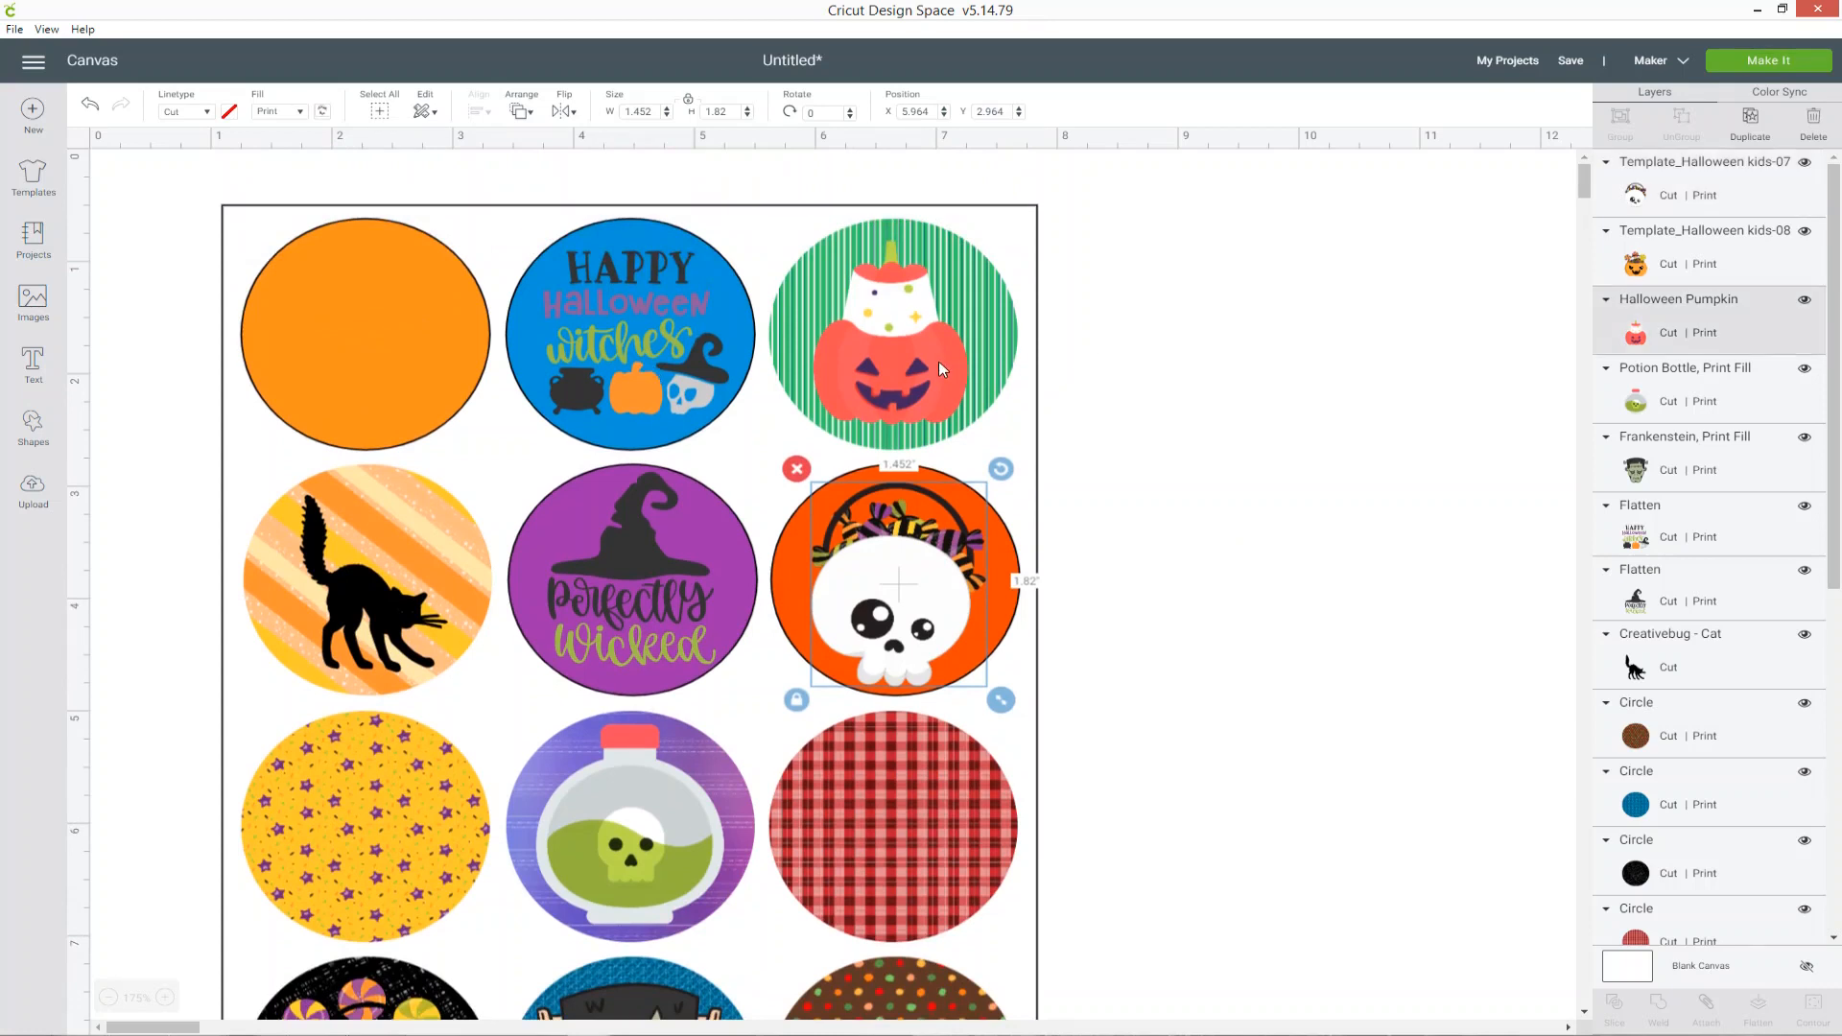
left_click(895, 364)
right_click(895, 365)
left_click(1003, 530)
left_click_drag(988, 414, 389, 360)
- Duplicate the skull candy bucket and place the copy on the red plaid circle in the third row
scroll(1199, 519, "down", 3)
scroll(1198, 519, "down", 2)
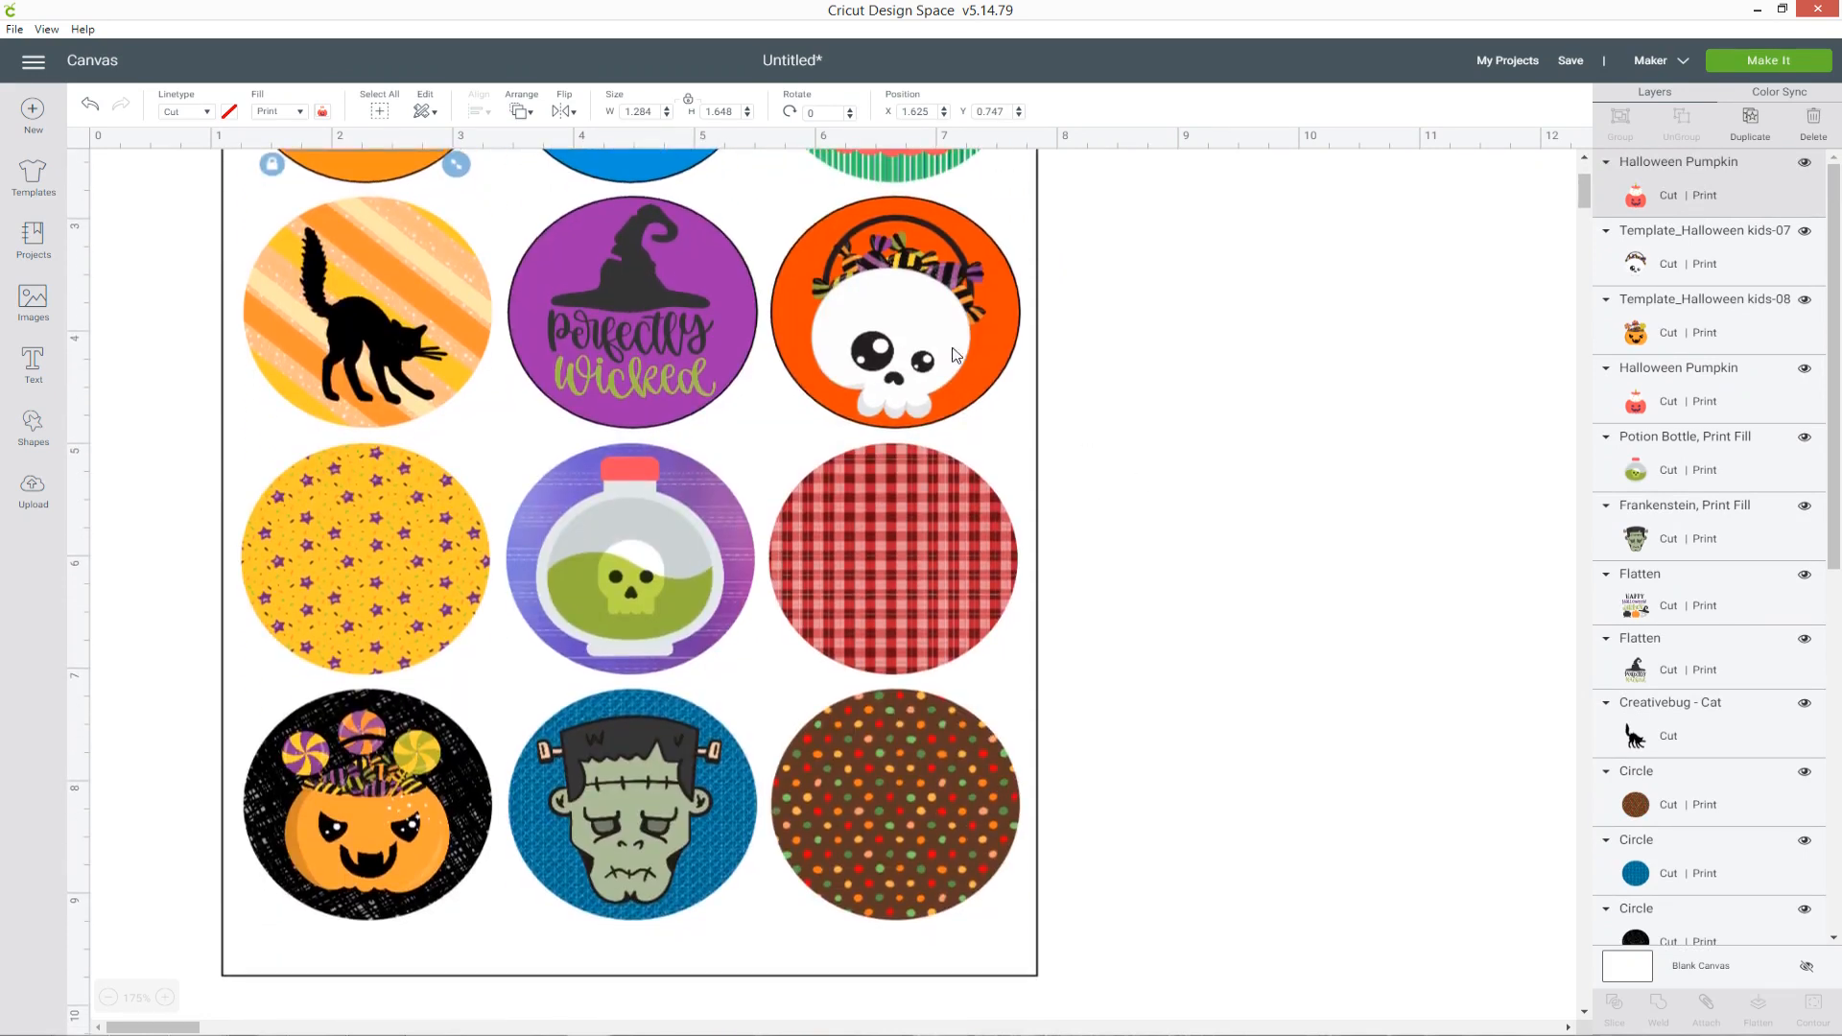
right_click(954, 355)
left_click(998, 470)
left_click_drag(989, 348, 930, 533)
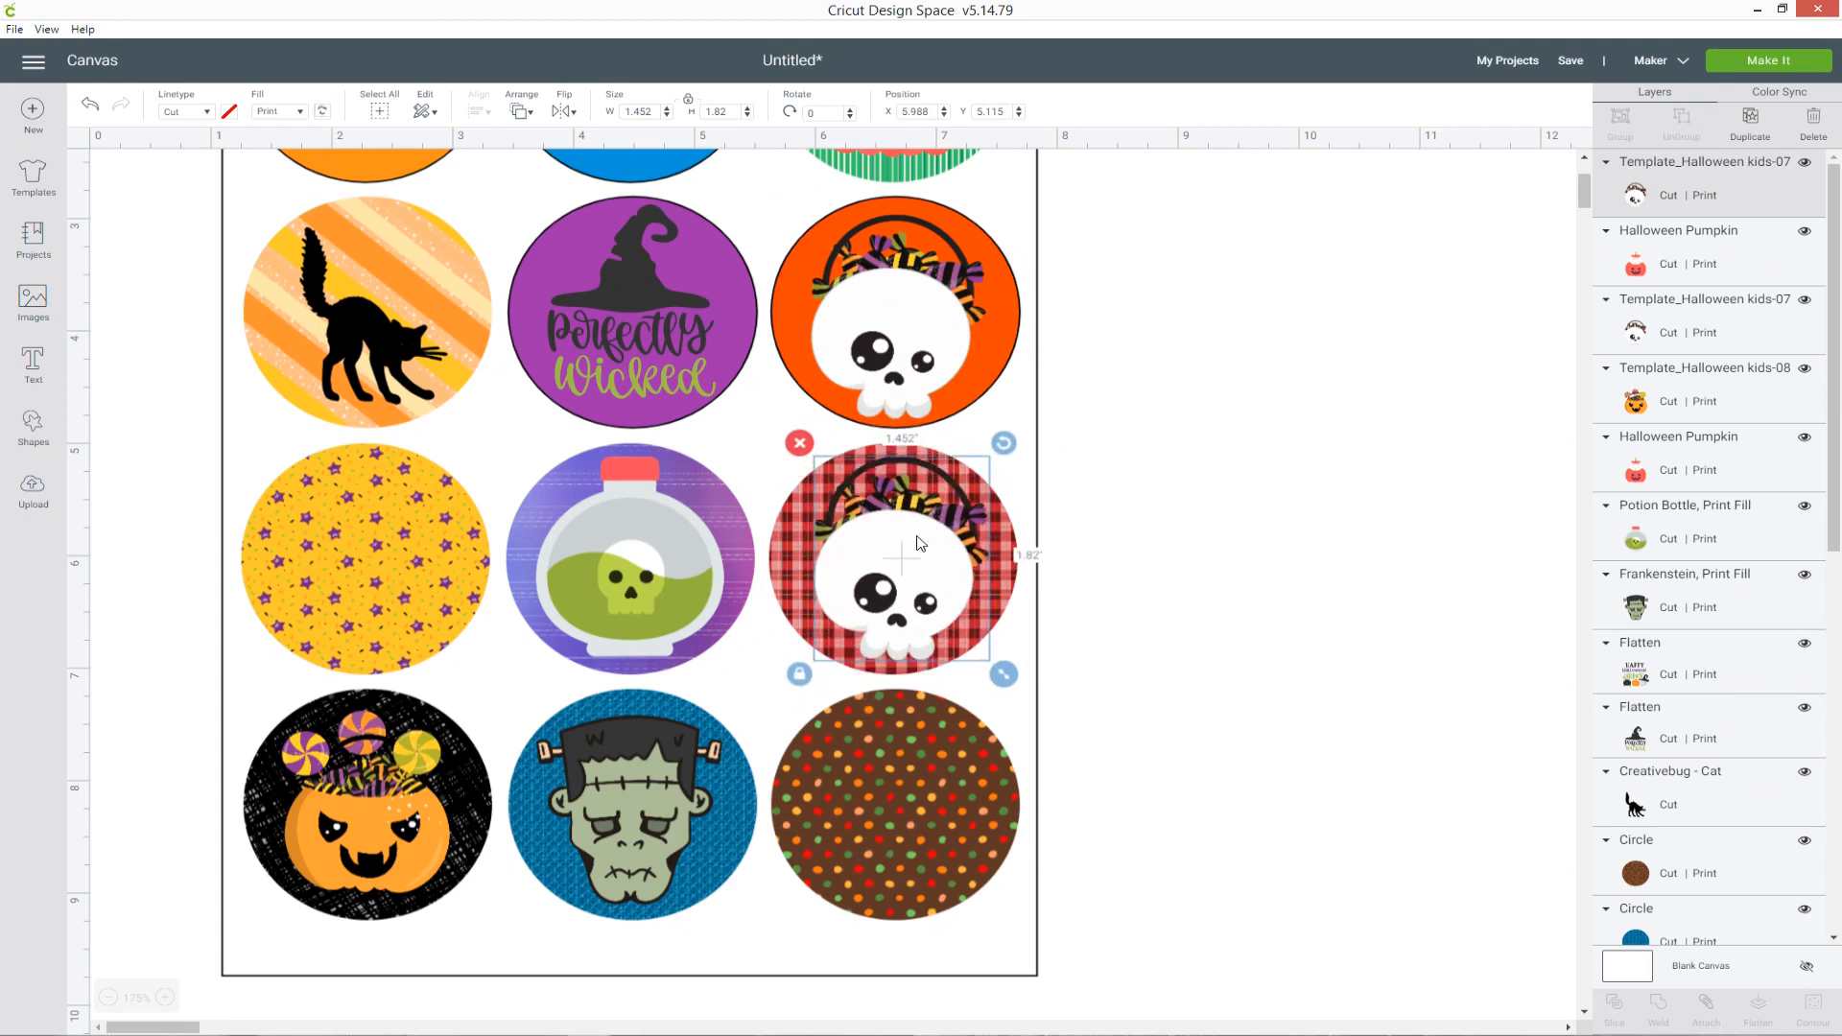
- Duplicate the potion bottle and place the copy on the yellow star-patterned circle in the third row
right_click(631, 562)
left_click(727, 709)
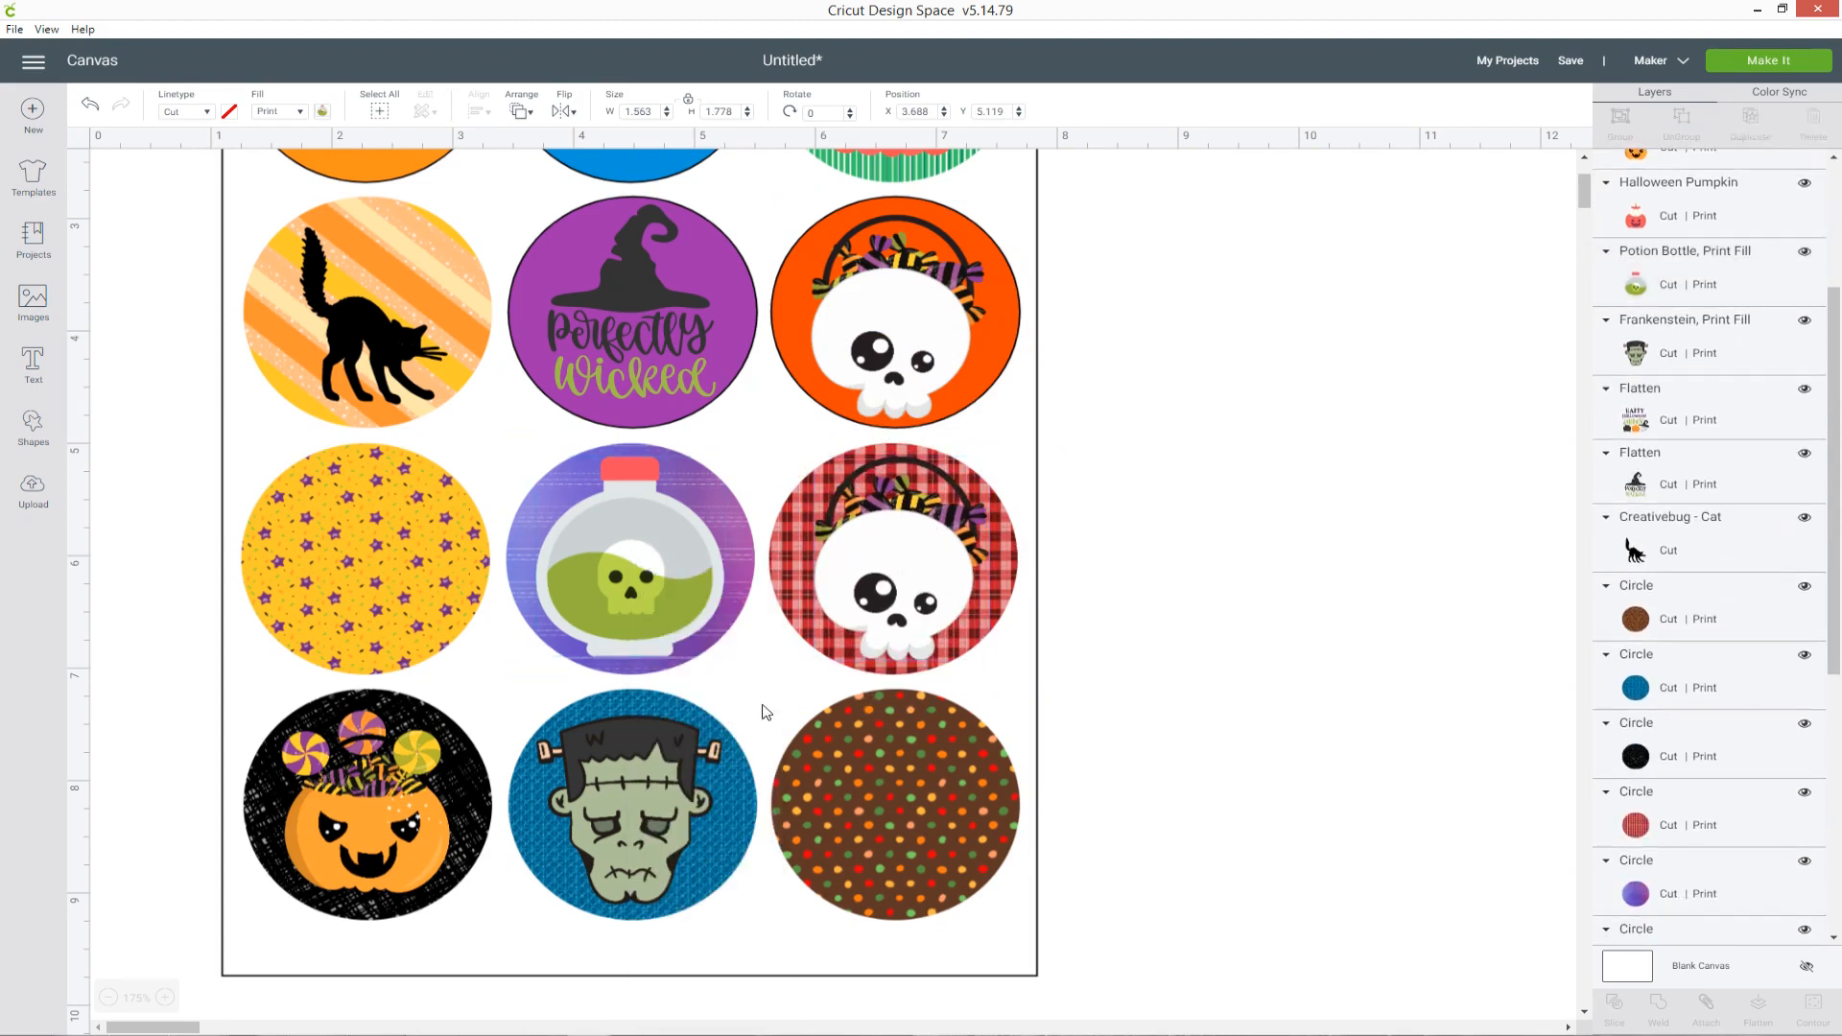
left_click_drag(750, 650, 385, 585)
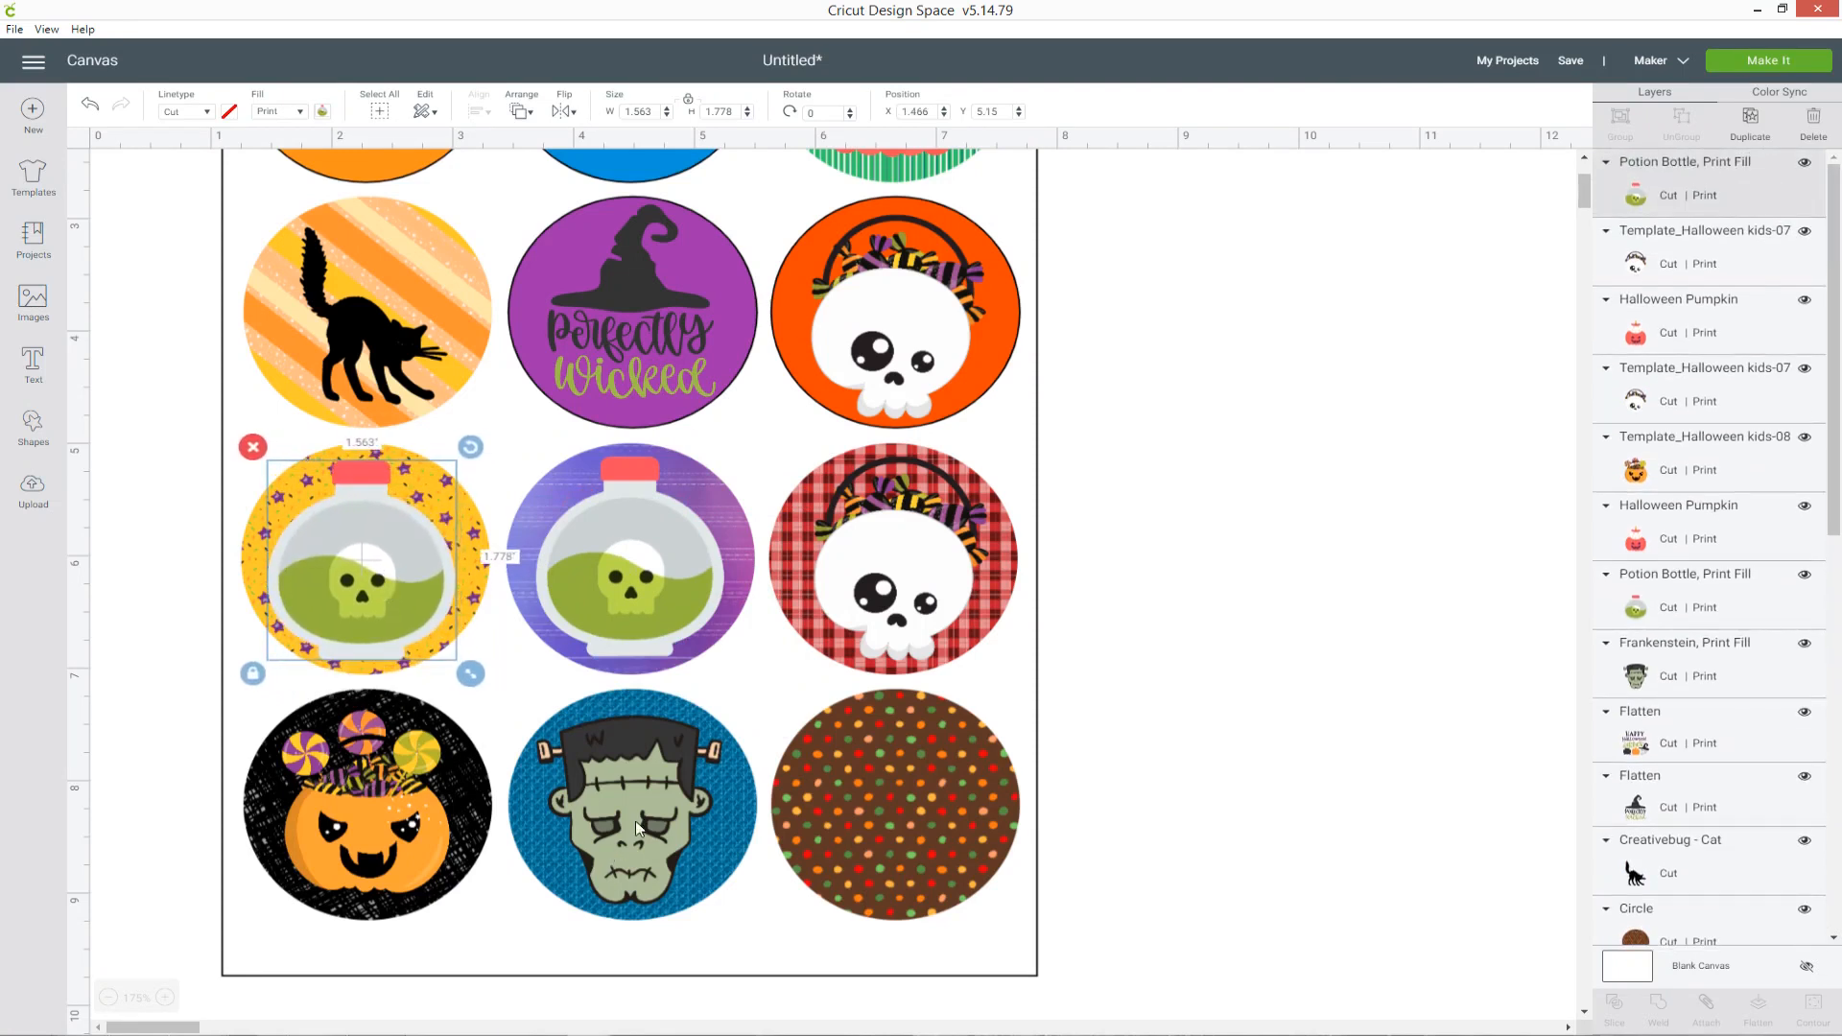
- Duplicate the pumpkin candy bucket and place the copy on the brown dotted circle in the bottom row
right_click(411, 798)
left_click(480, 724)
left_click_drag(447, 844, 917, 781)
left_click(1227, 700)
scroll(1229, 701, "up", 3)
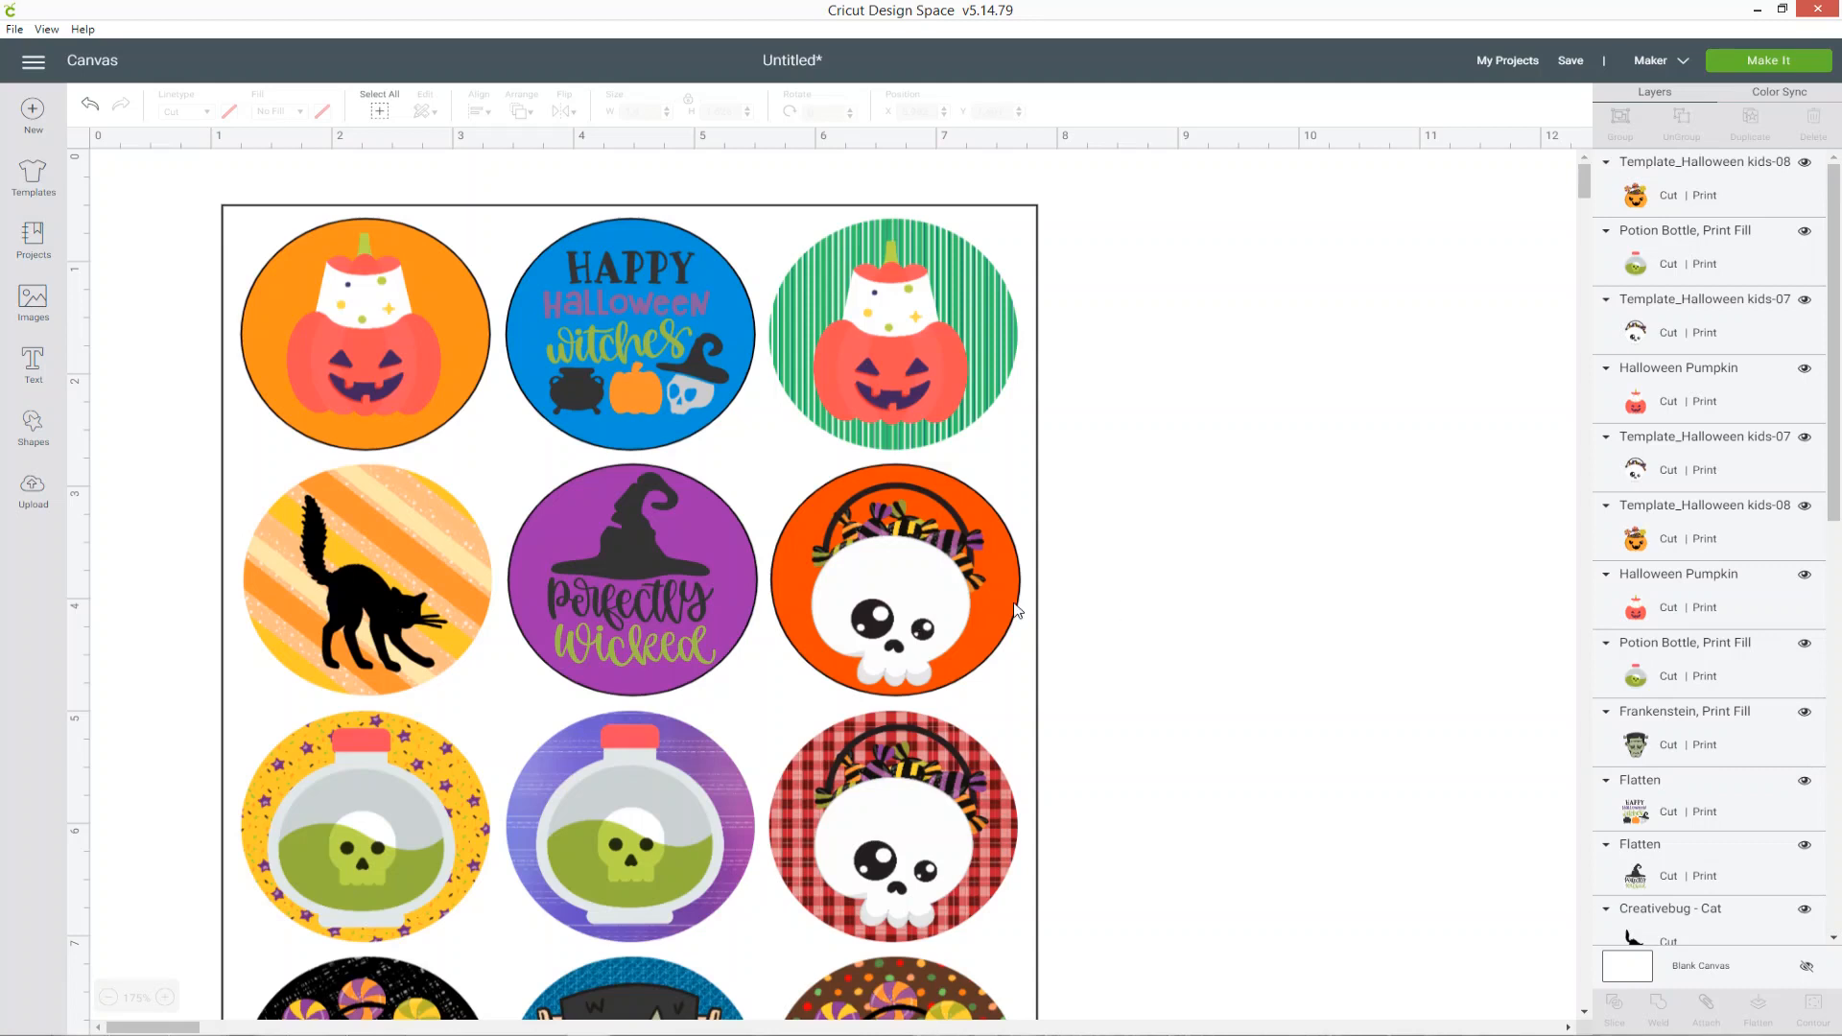
- Save the project under the name TEST - Stickers
left_click(1570, 62)
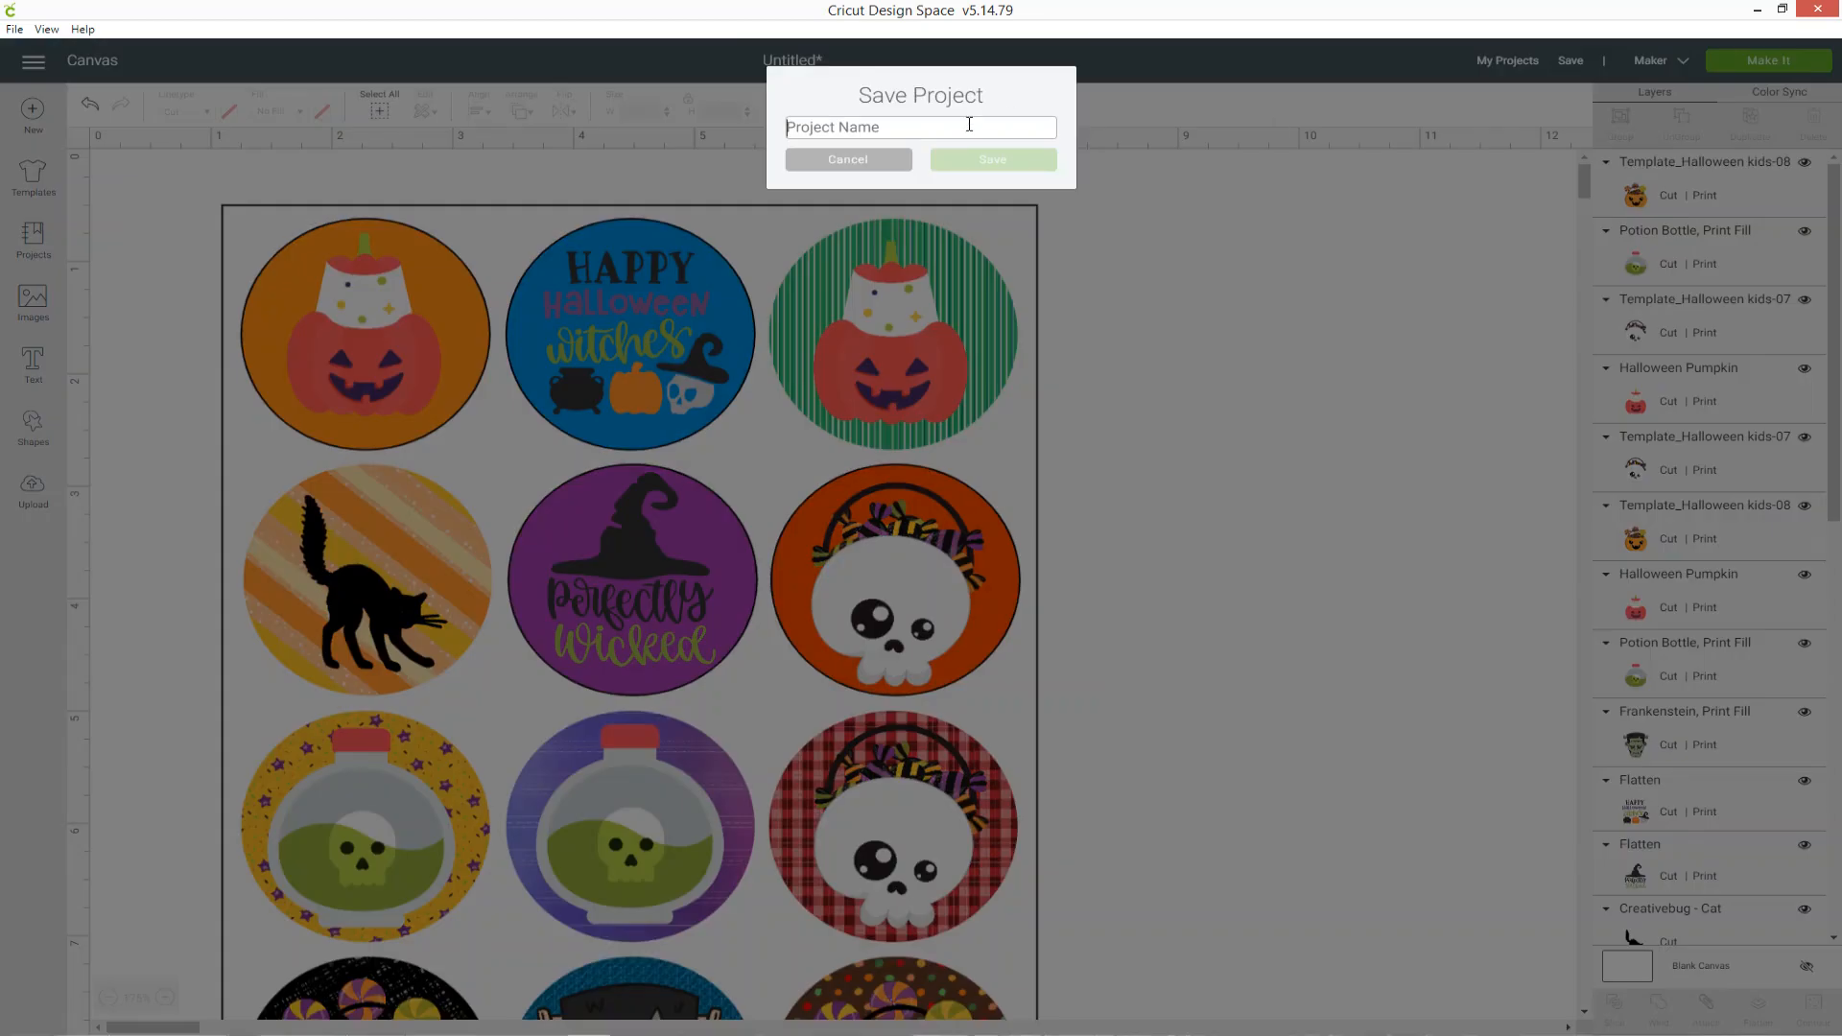
type("TEST - Stick")
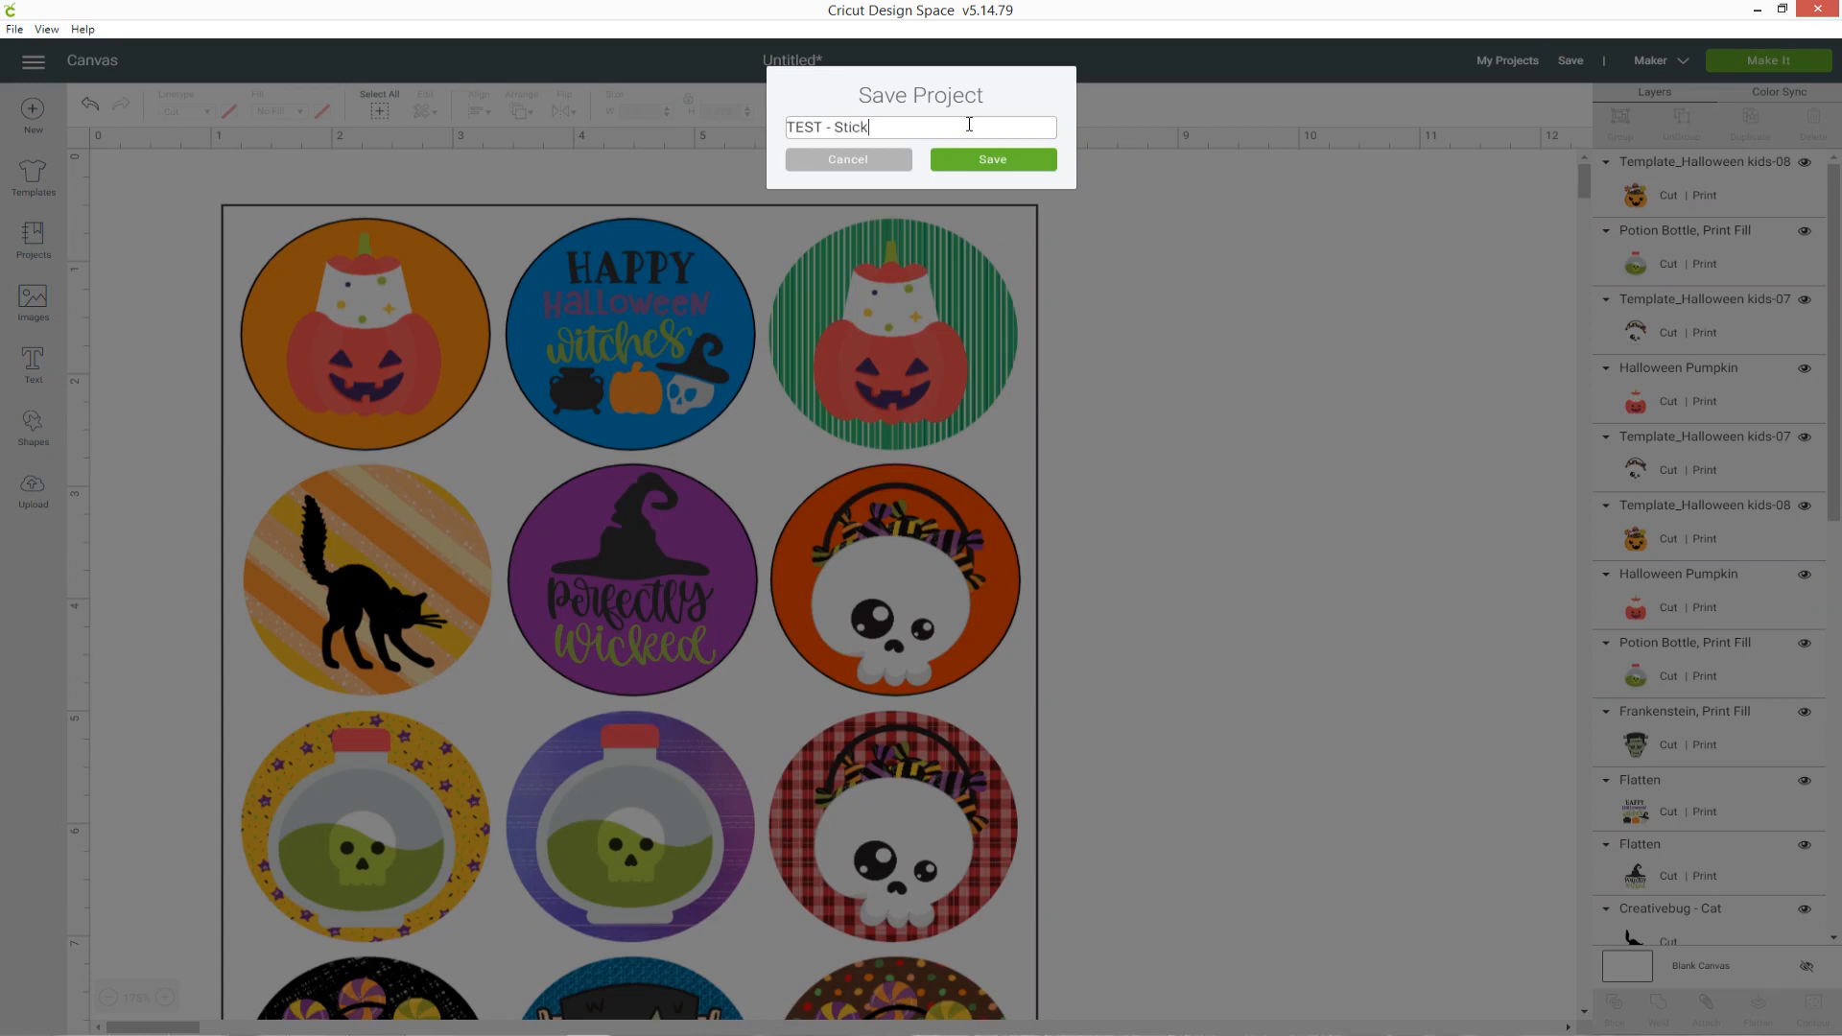
left_click(1007, 165)
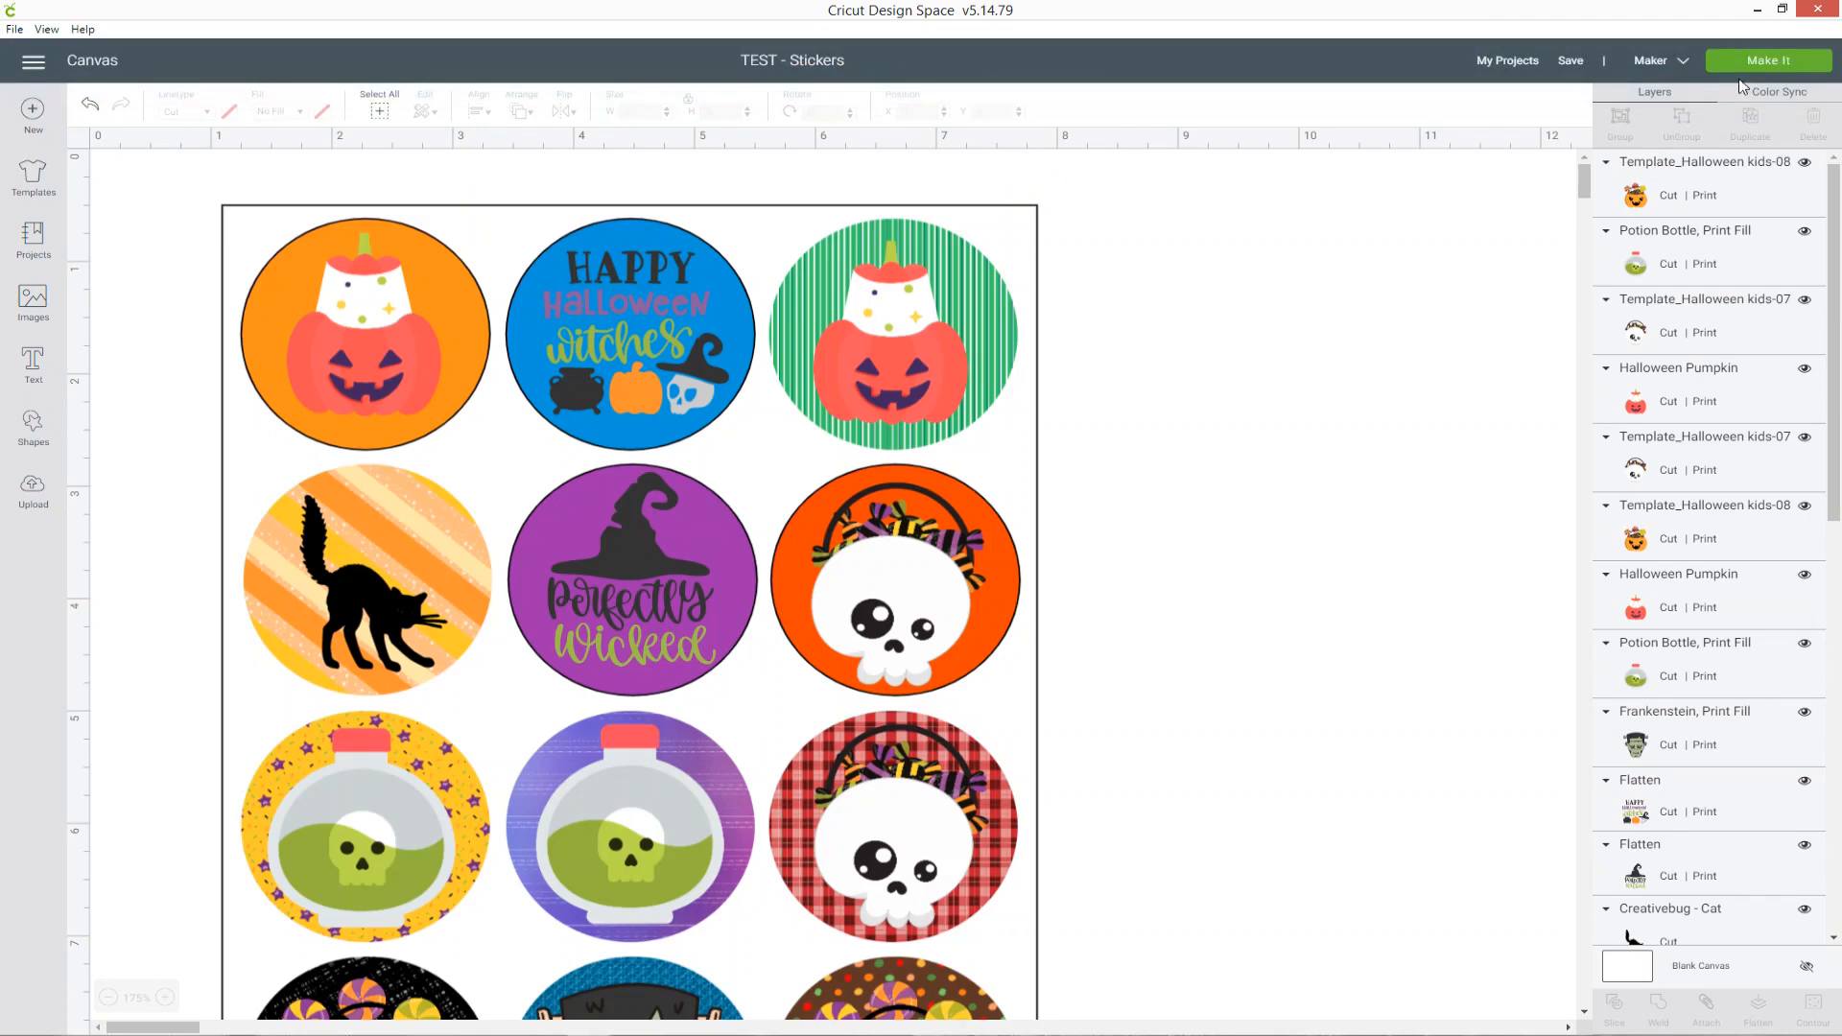
- Open the mat preview, examine how the pieces are distributed over the individual mats, and return to the canvas
left_click(1750, 63)
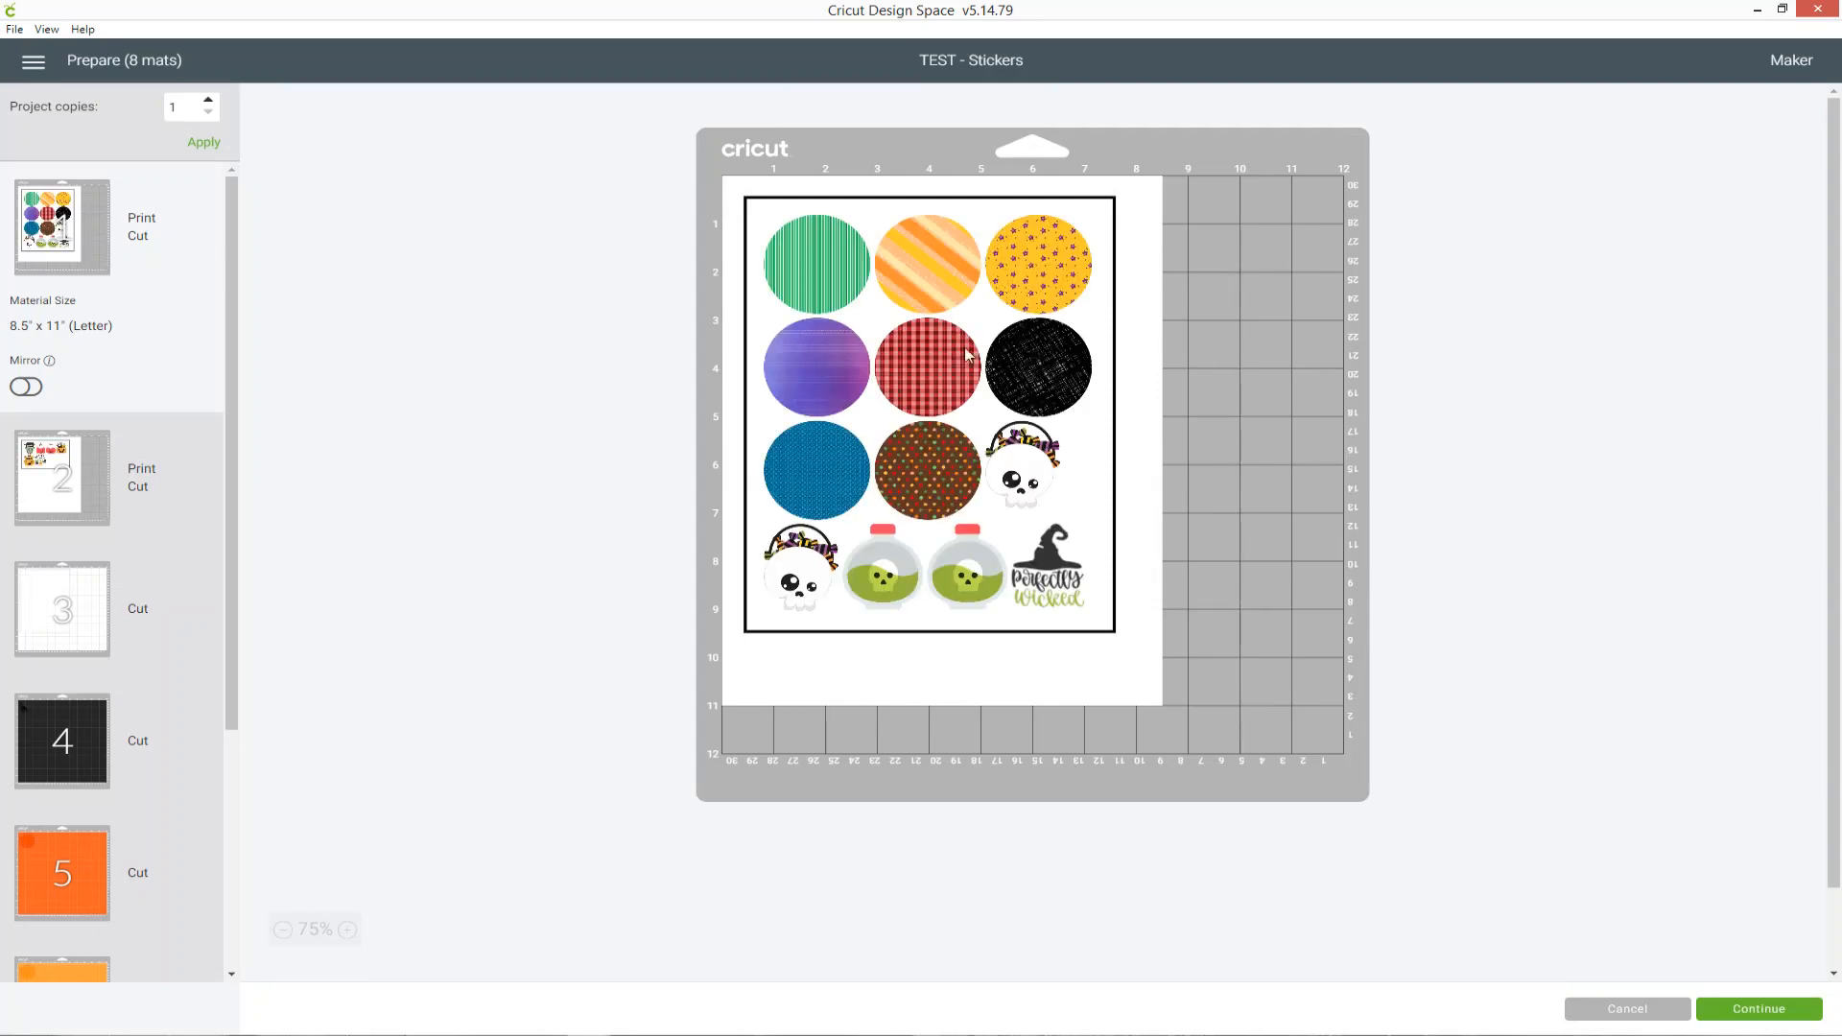
left_click(128, 470)
left_click(139, 256)
left_click(117, 731)
scroll(106, 767, "down", 4)
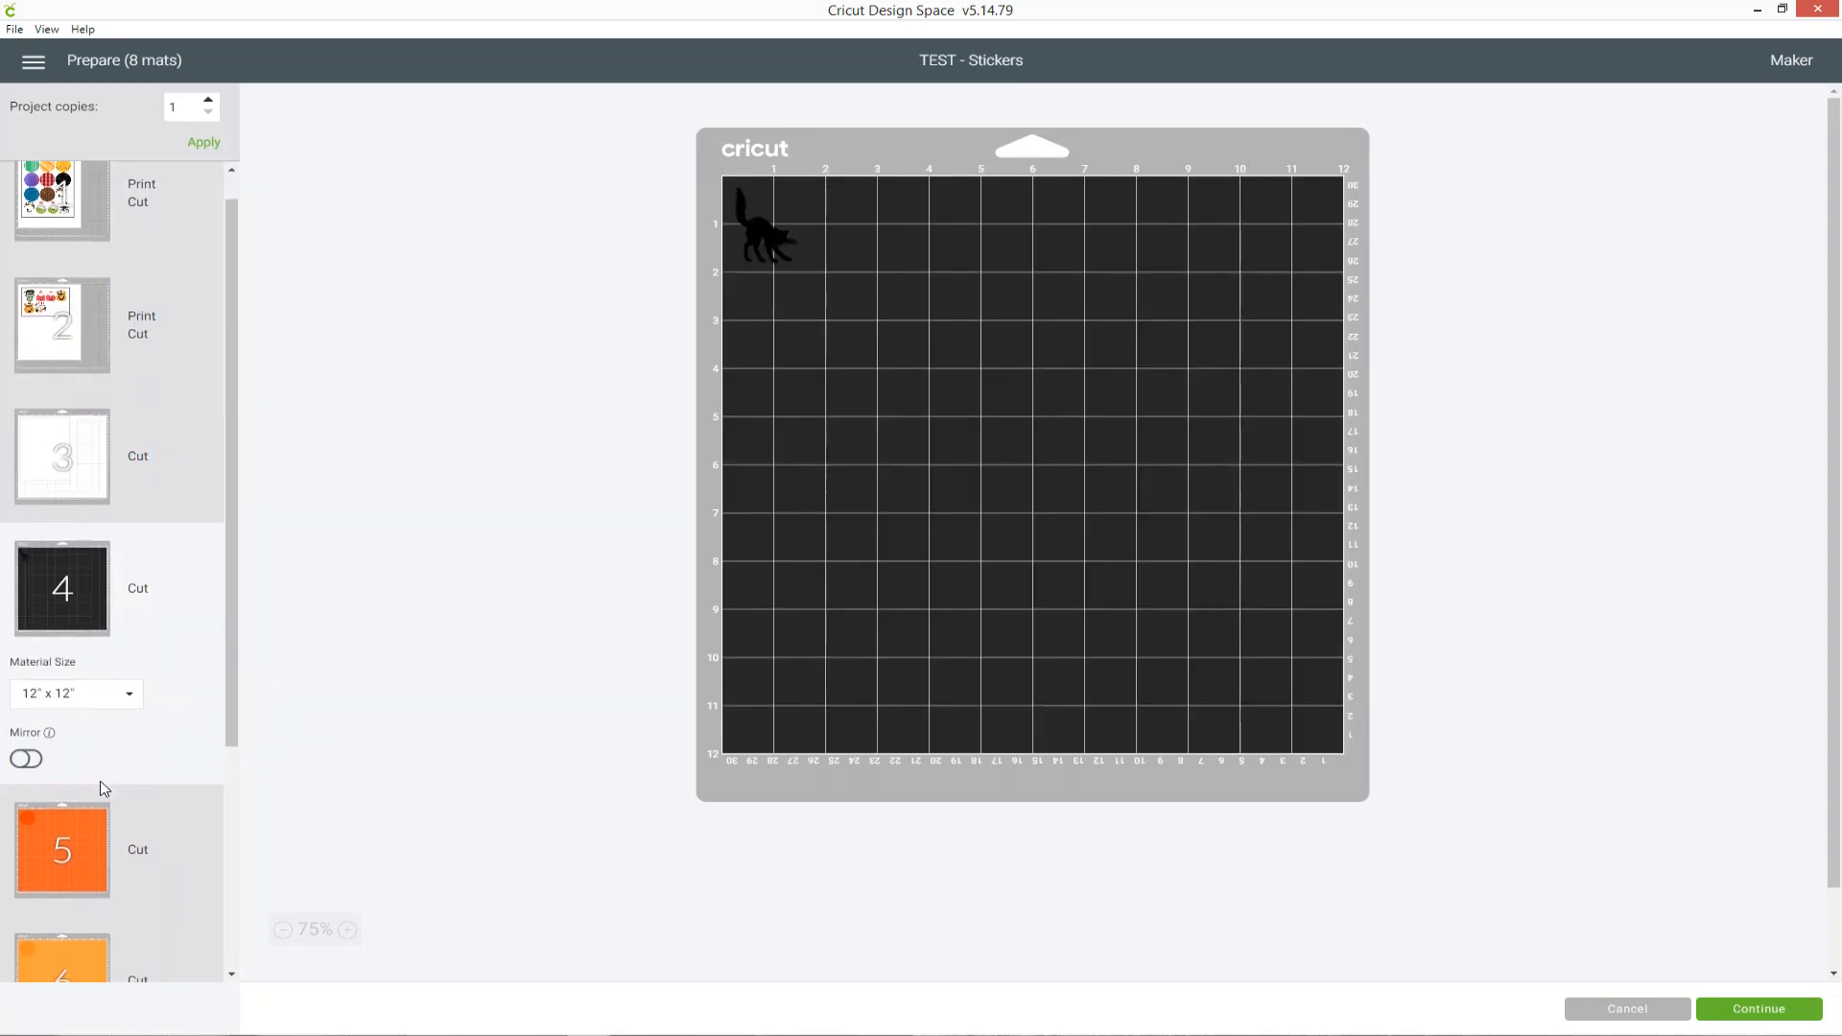
left_click(114, 724)
left_click(107, 802)
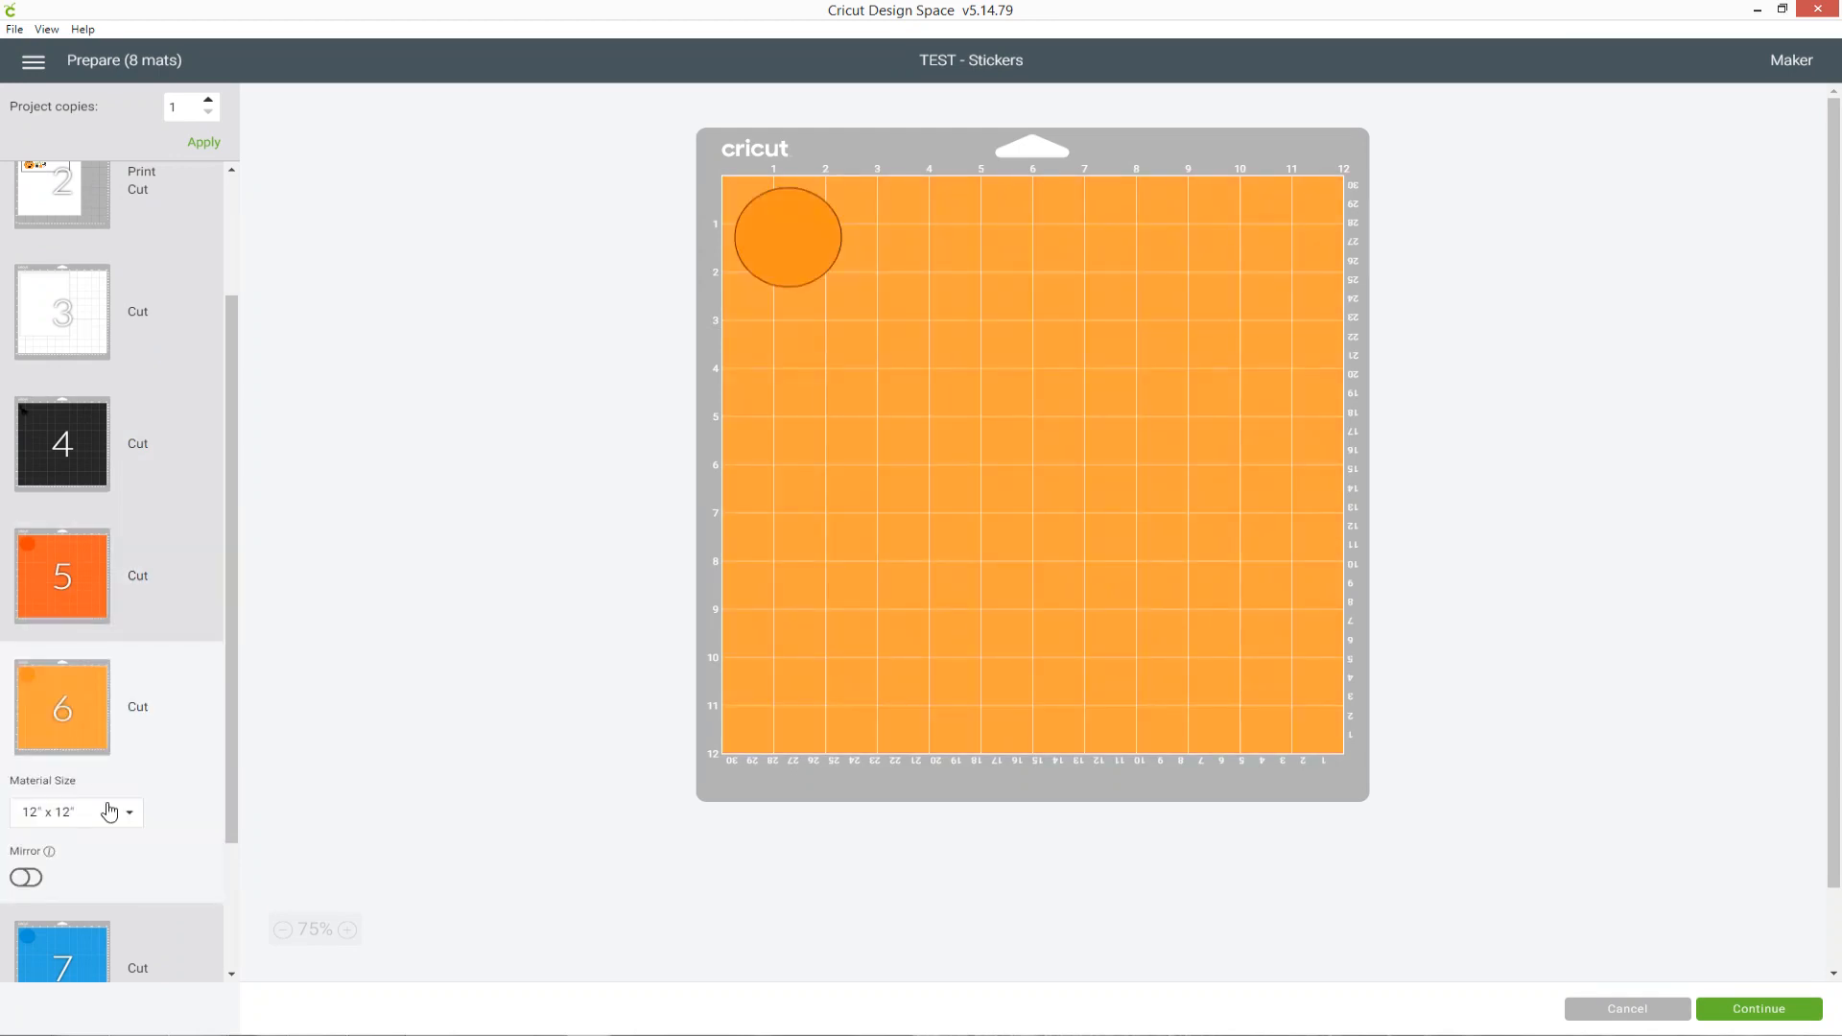
scroll(107, 801, "down", 2)
left_click(106, 802)
left_click(112, 913)
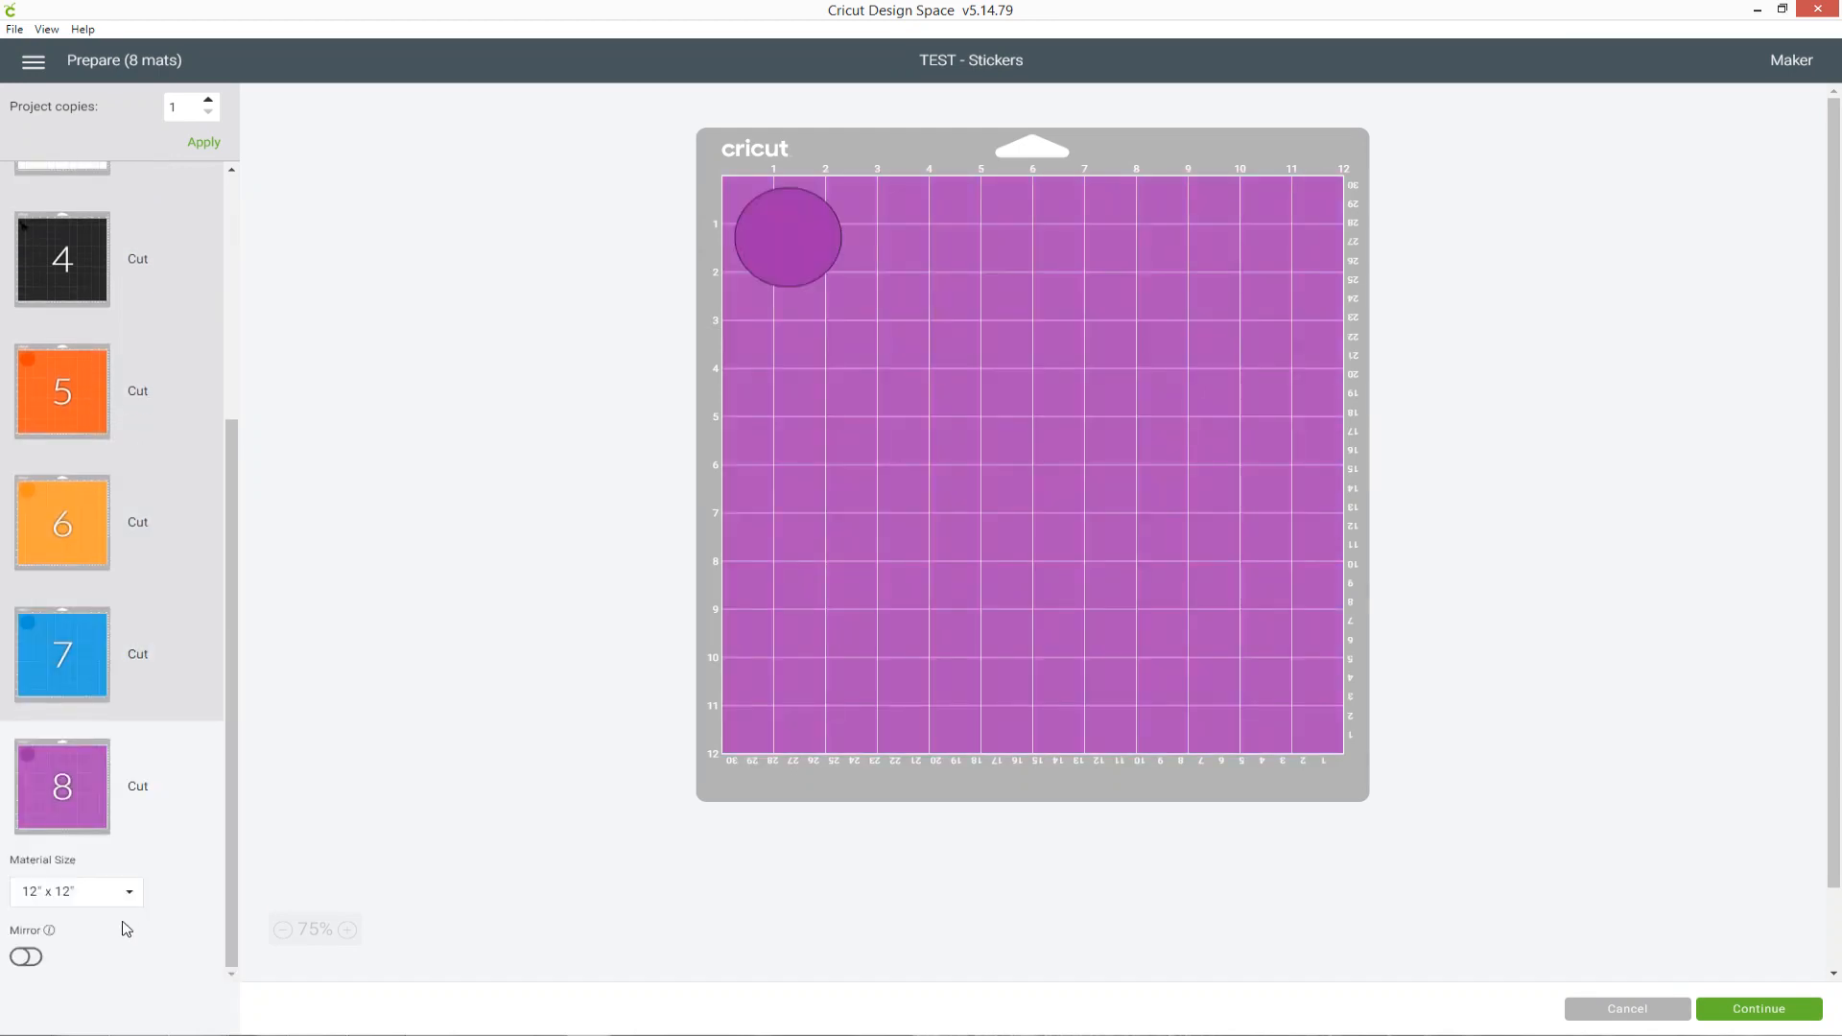
scroll(163, 636, "up", 5)
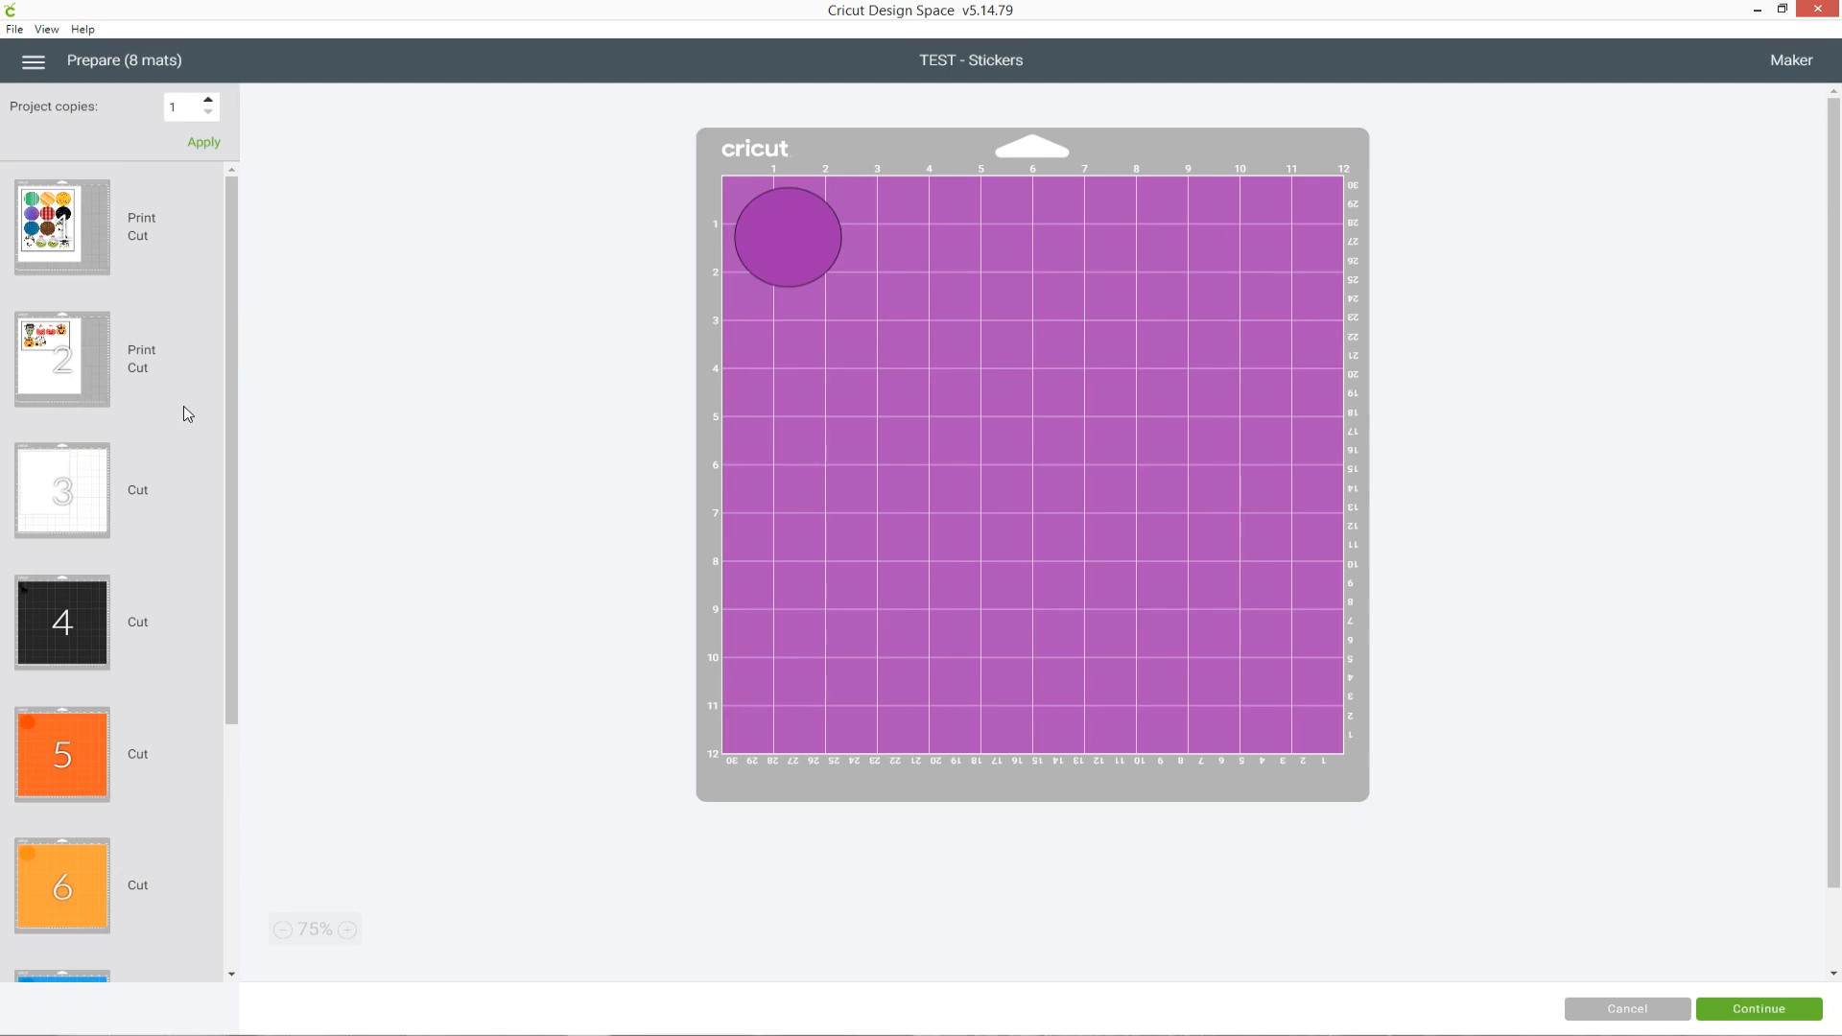
left_click(202, 490)
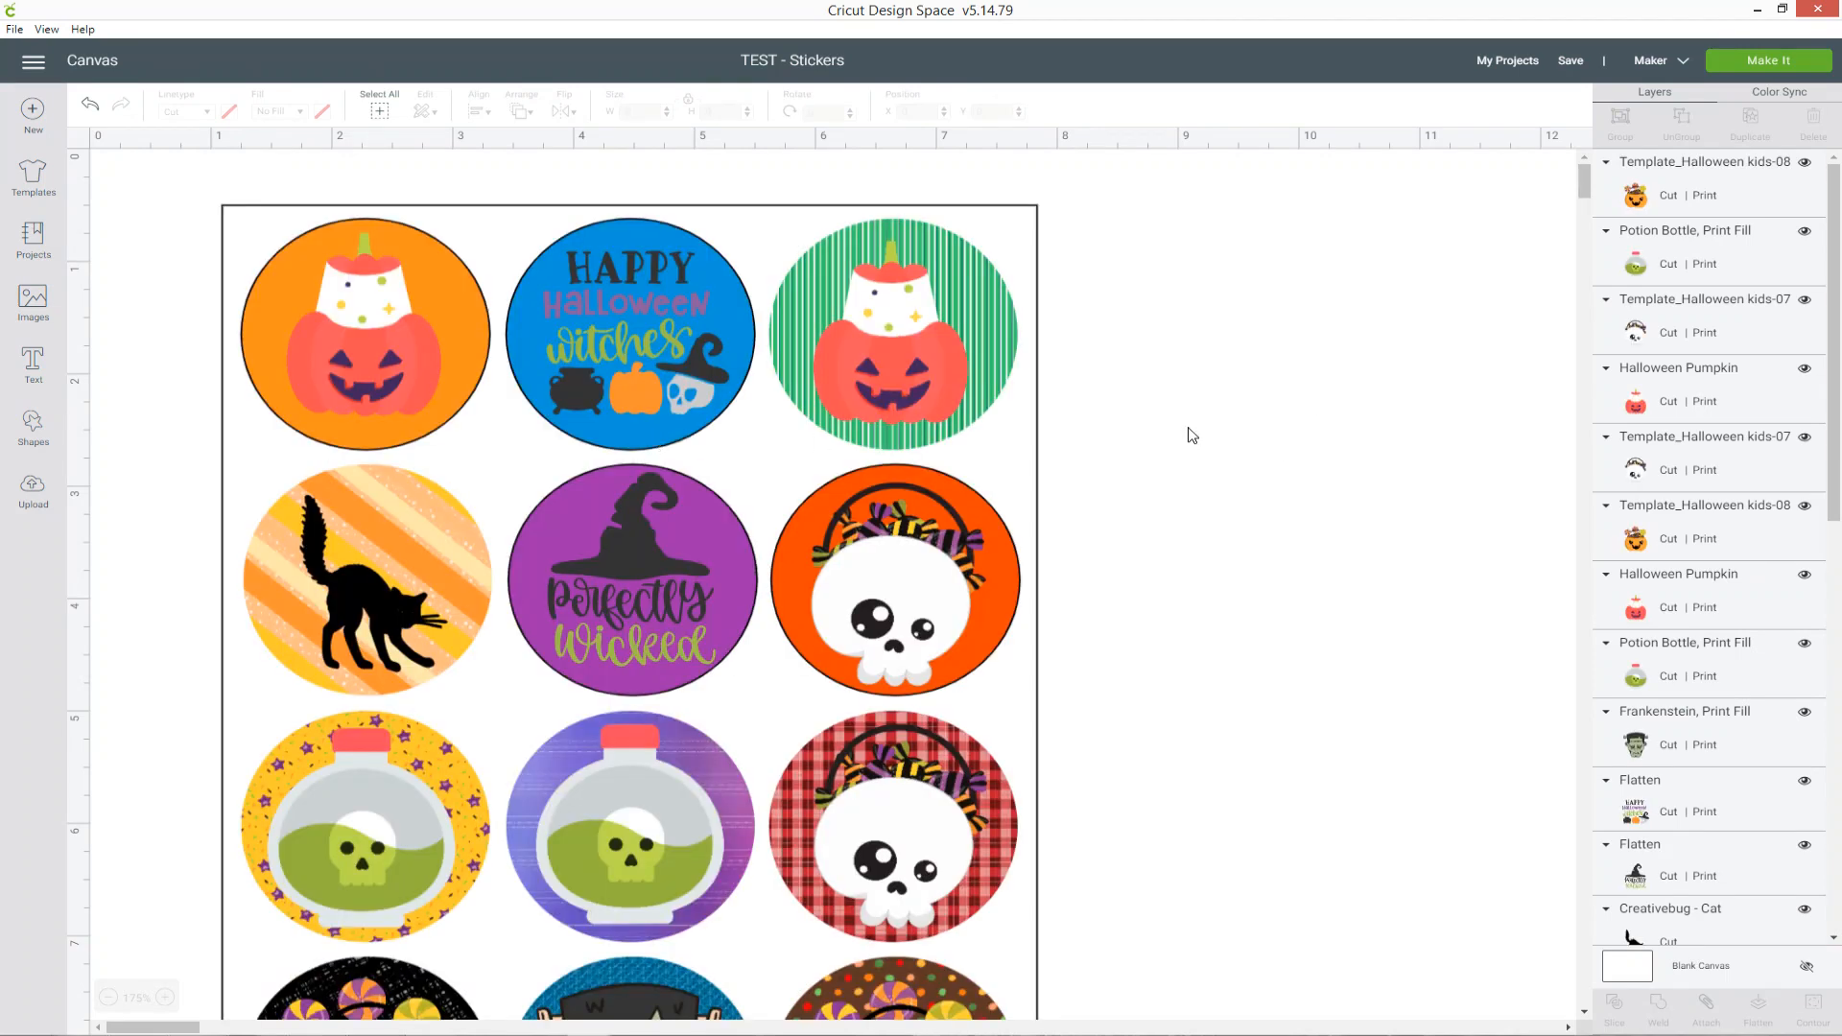
- Hide the 6.75 × 9.25 in Square layer that frames the circles
scroll(1190, 437, "down", 1)
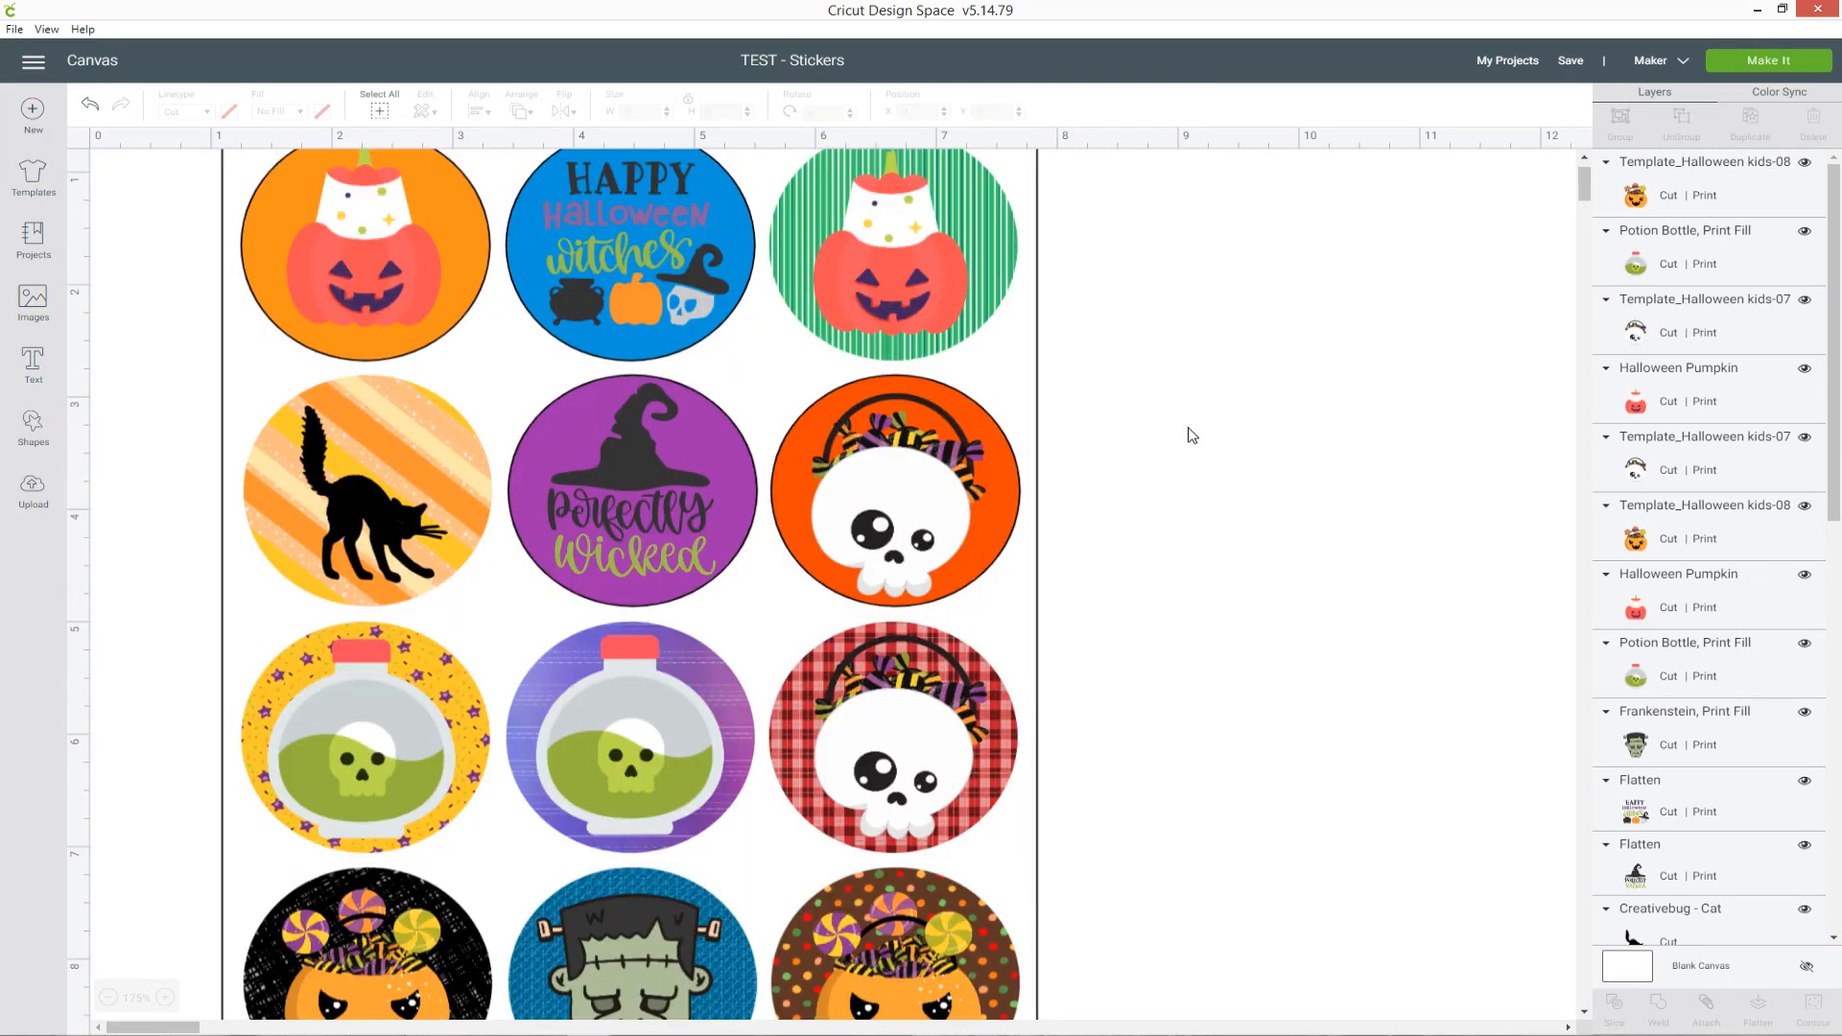
left_click(109, 997)
left_click(108, 998)
left_click(108, 997)
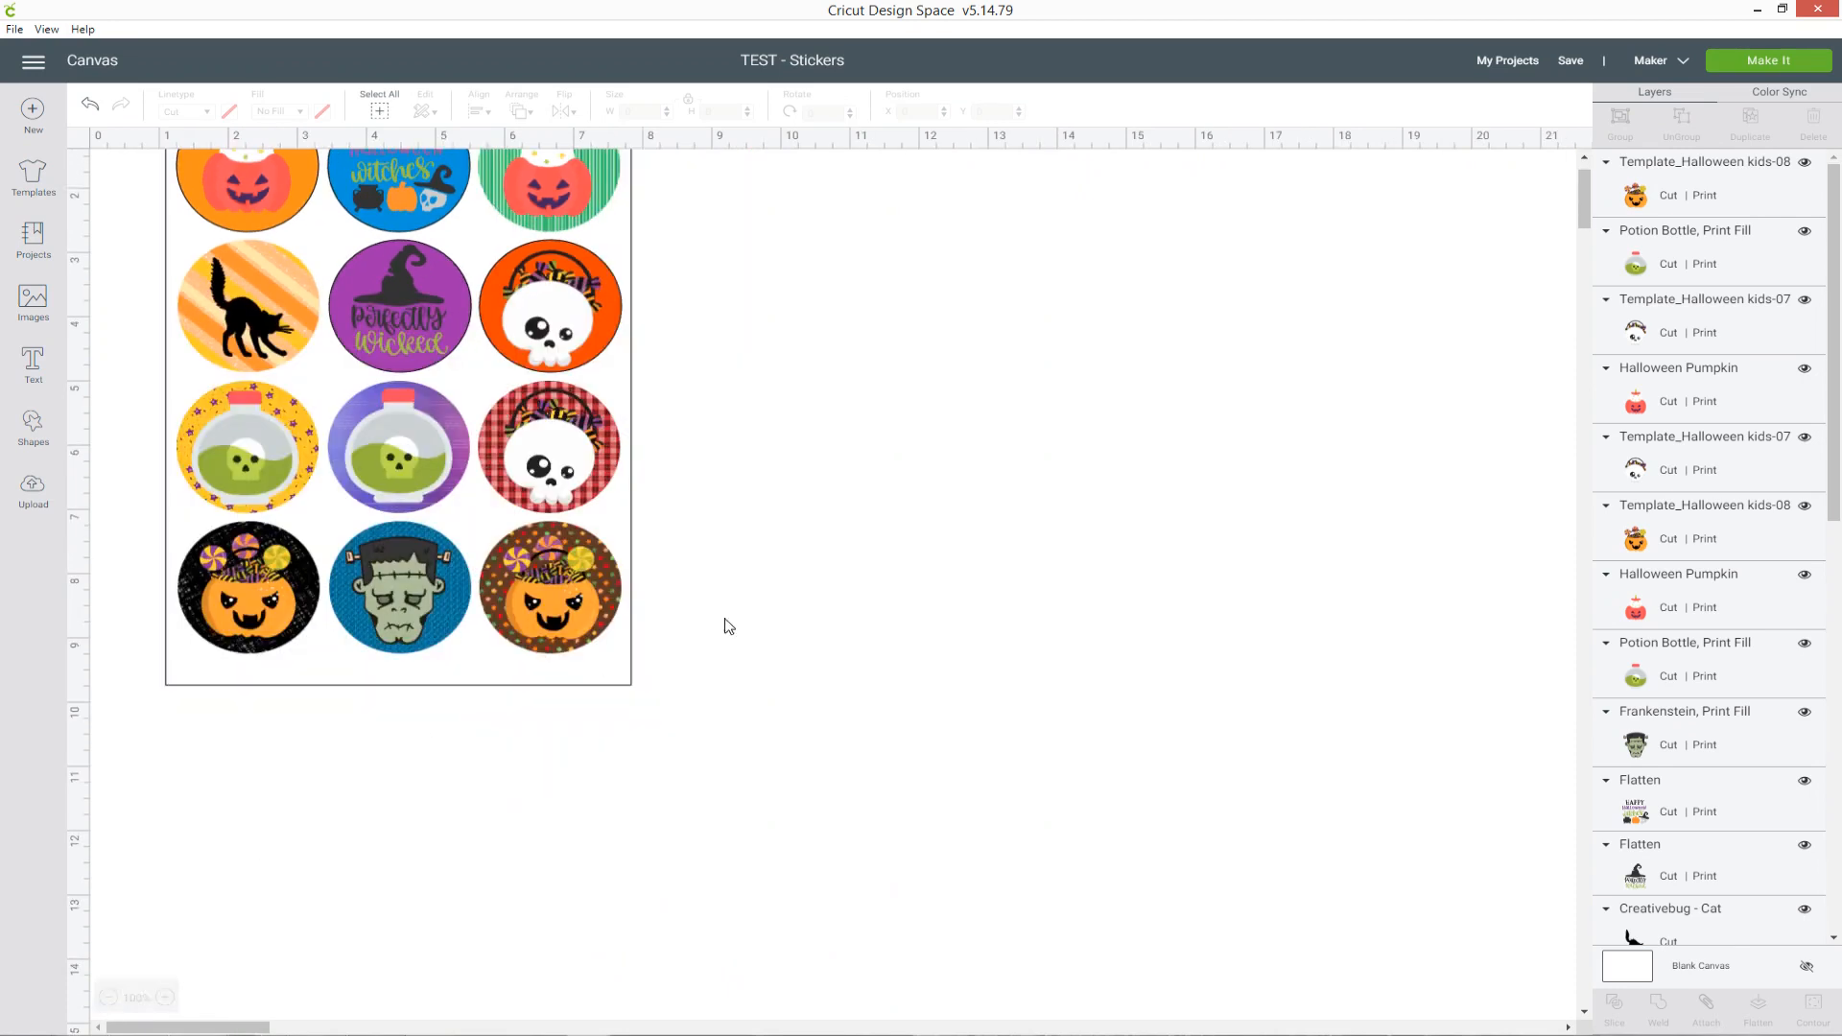
scroll(723, 625, "up", 1)
left_click_drag(1832, 231, 1805, 816)
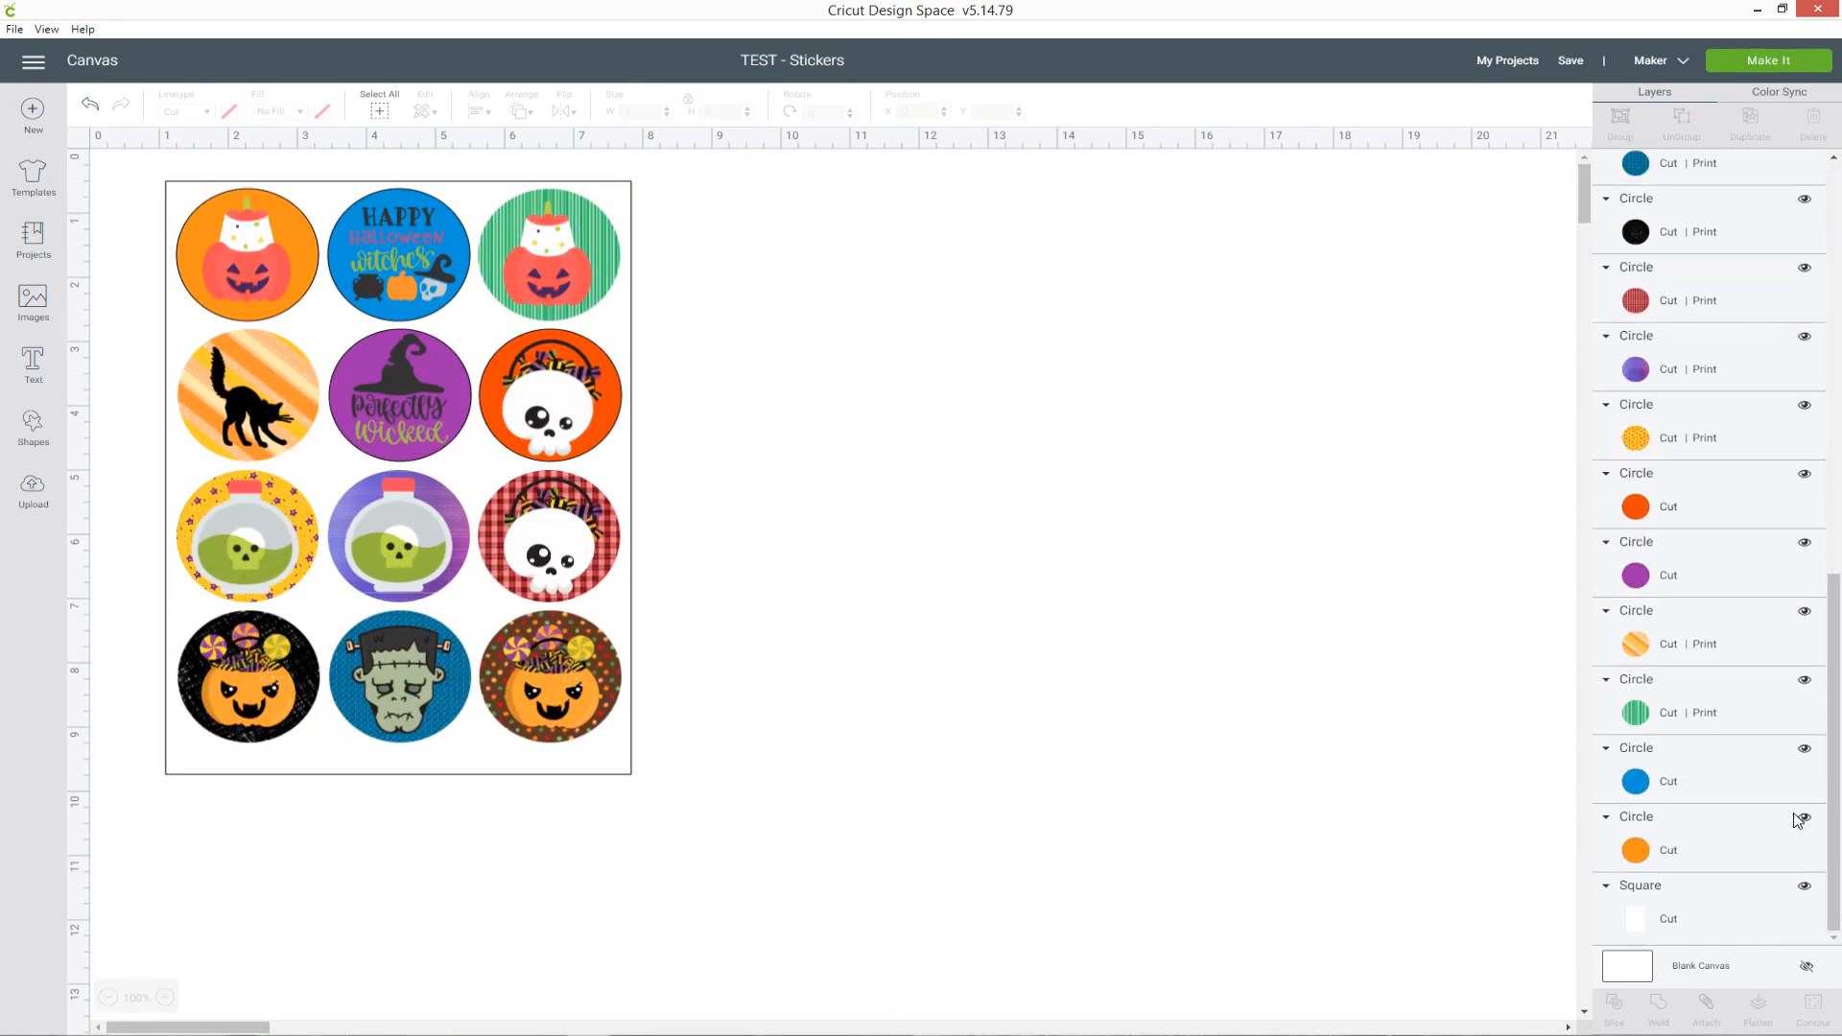
left_click(1698, 915)
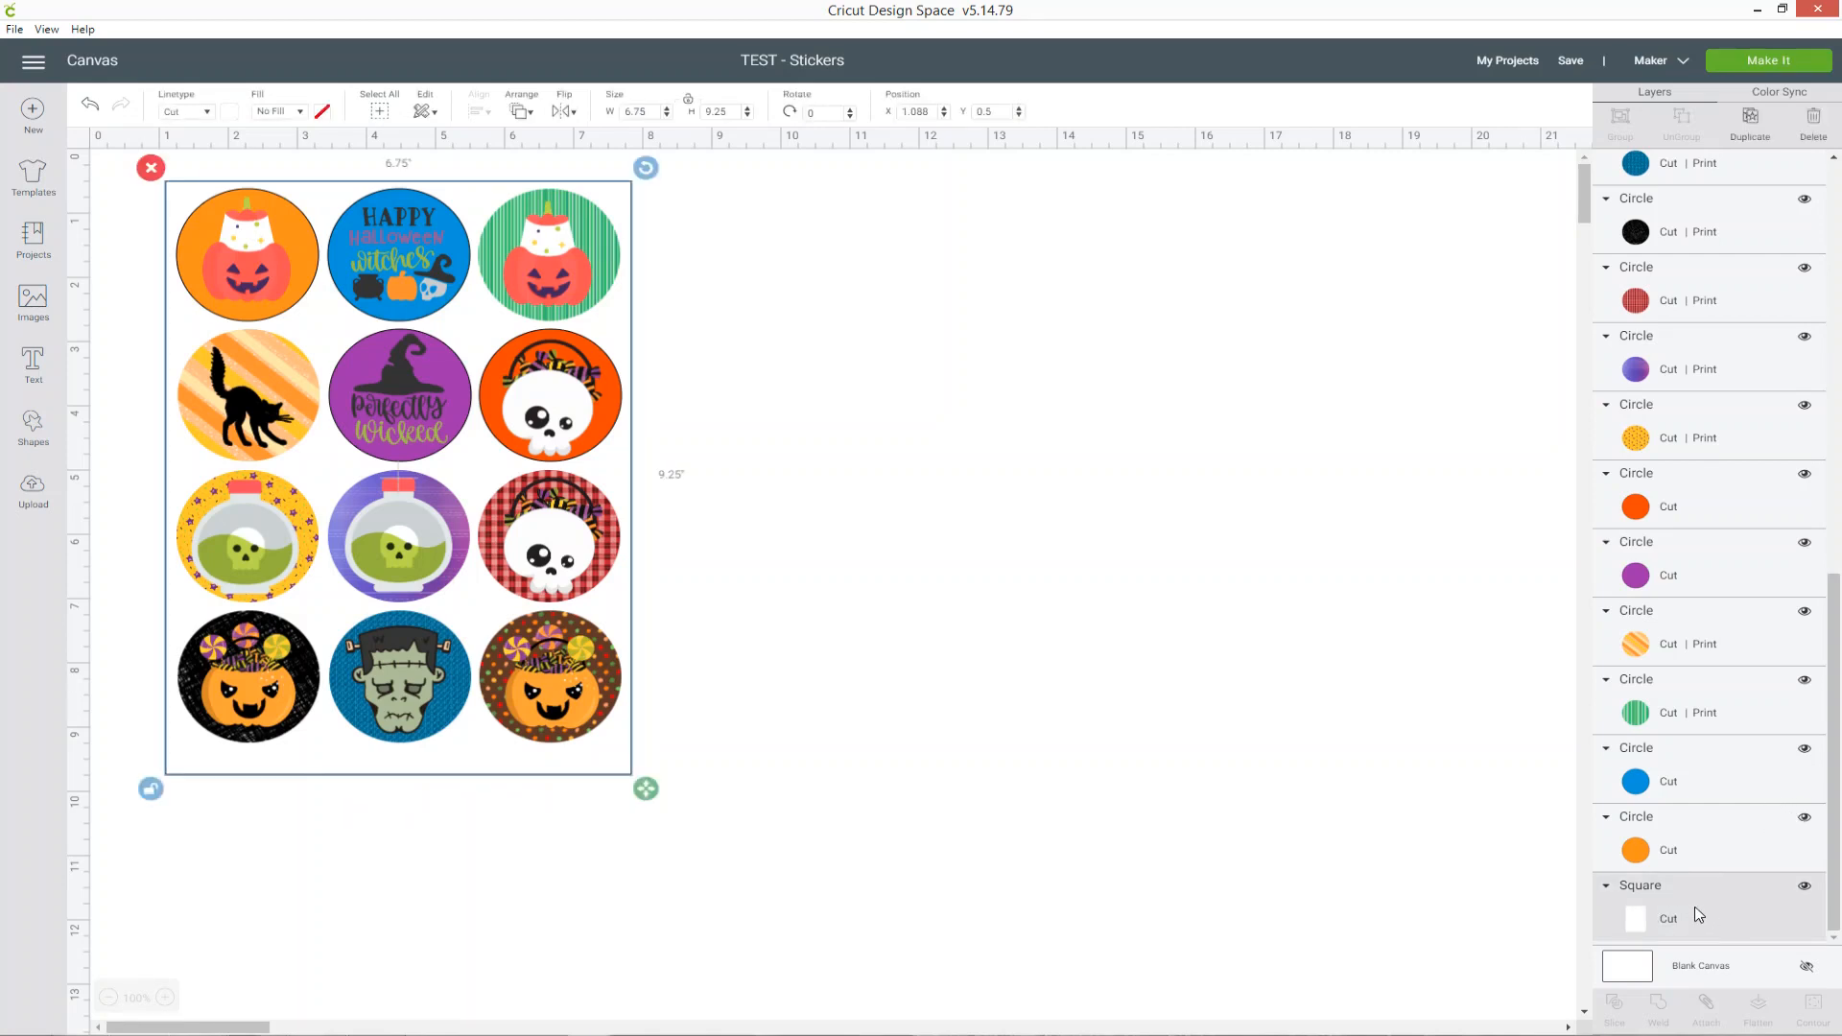
left_click(1805, 888)
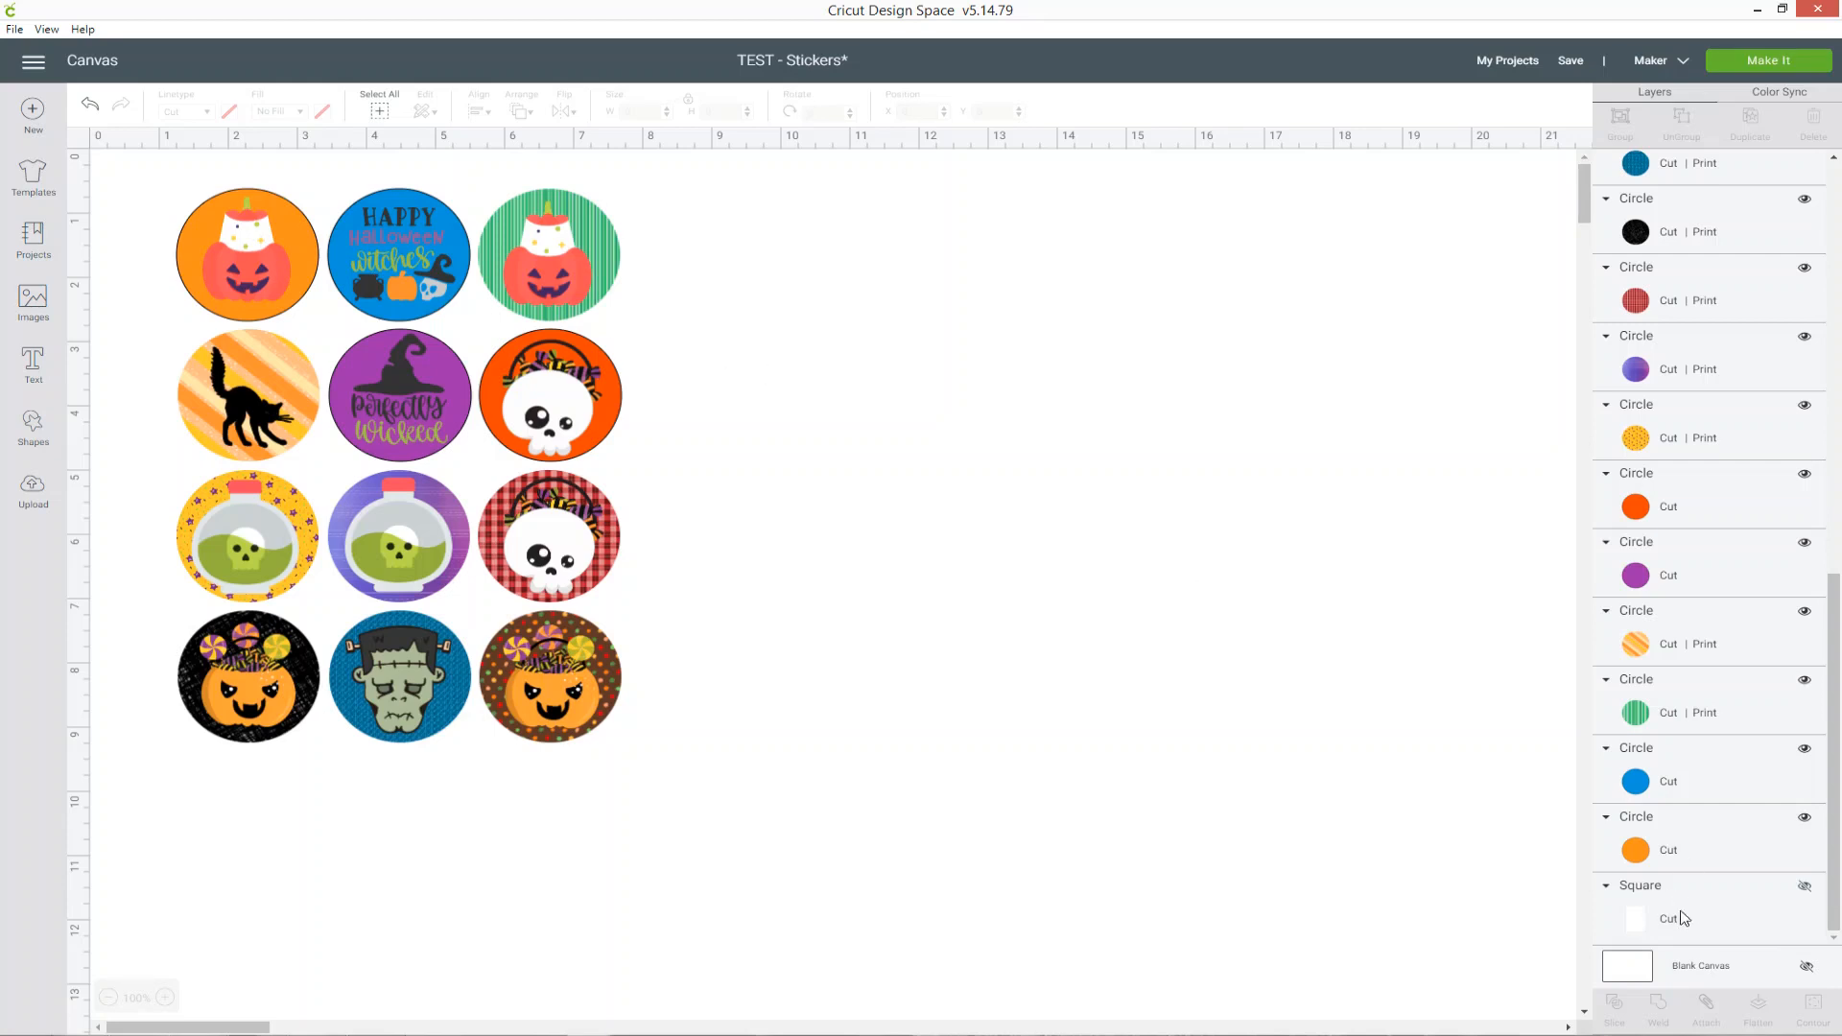
- Select all twelve decorated circles and flatten them into a single printable layer
left_click_drag(144, 192, 725, 858)
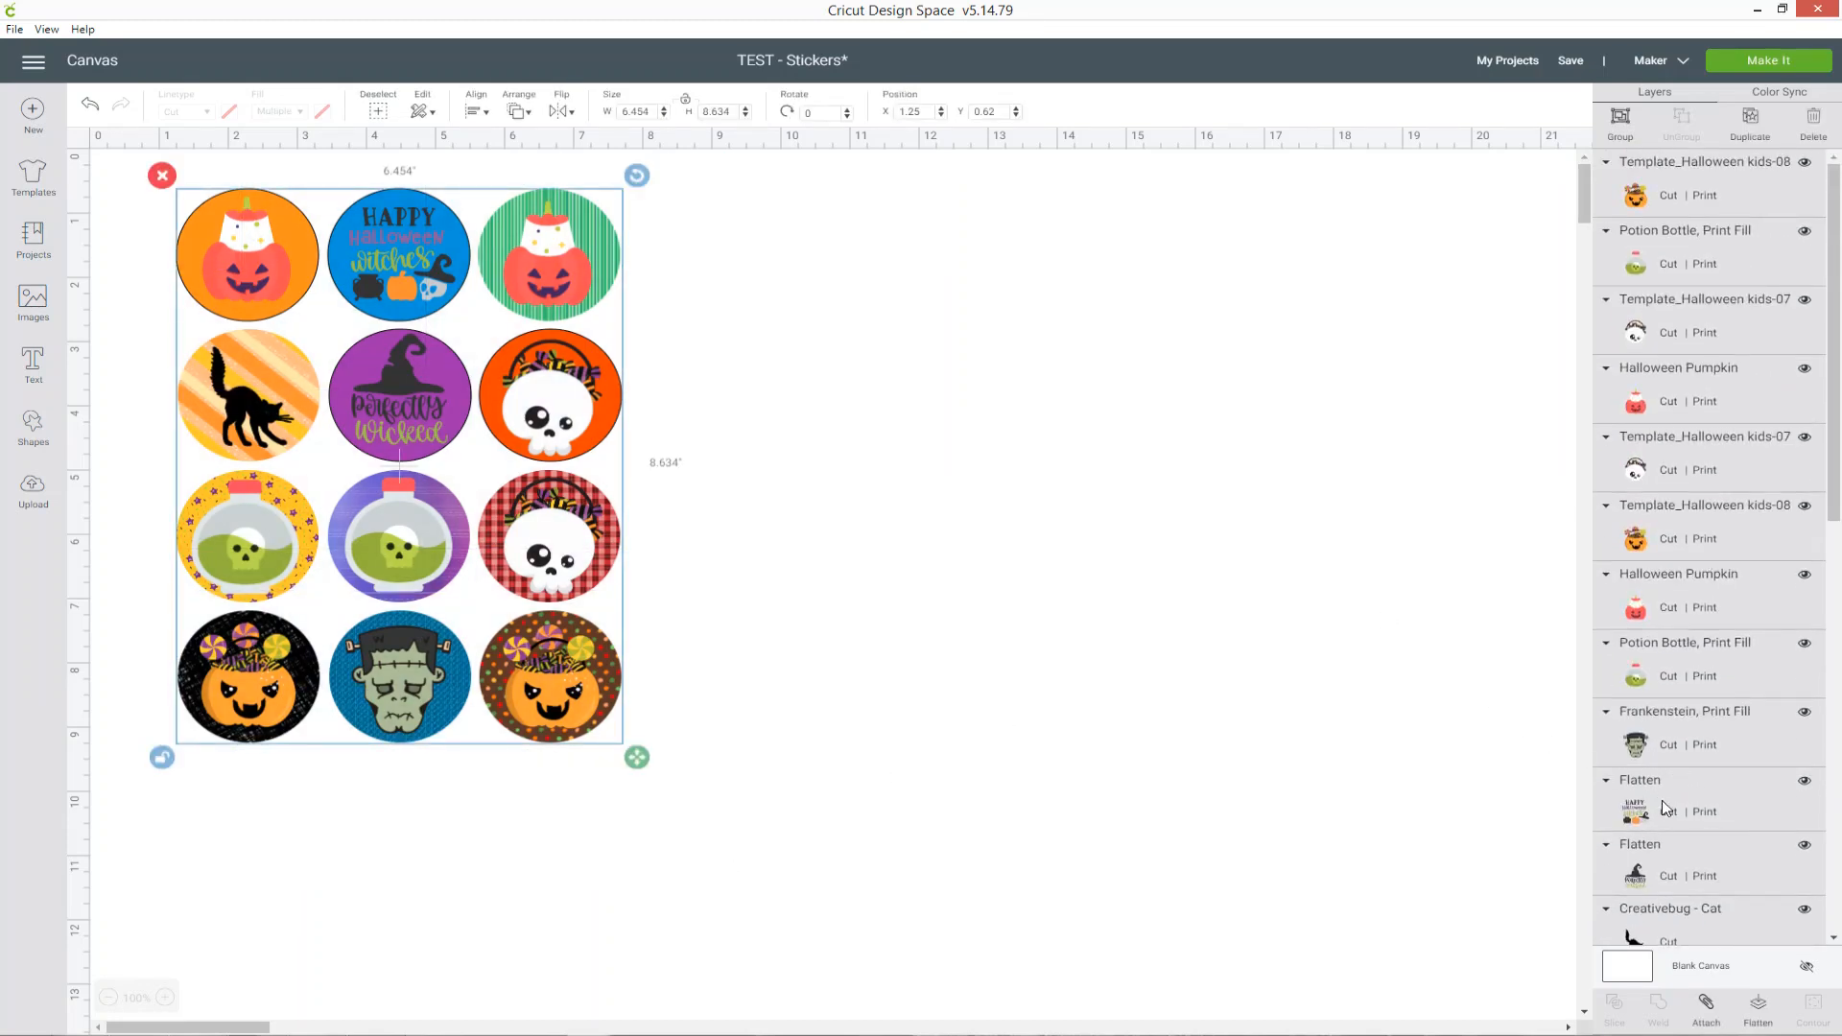
left_click(1757, 1012)
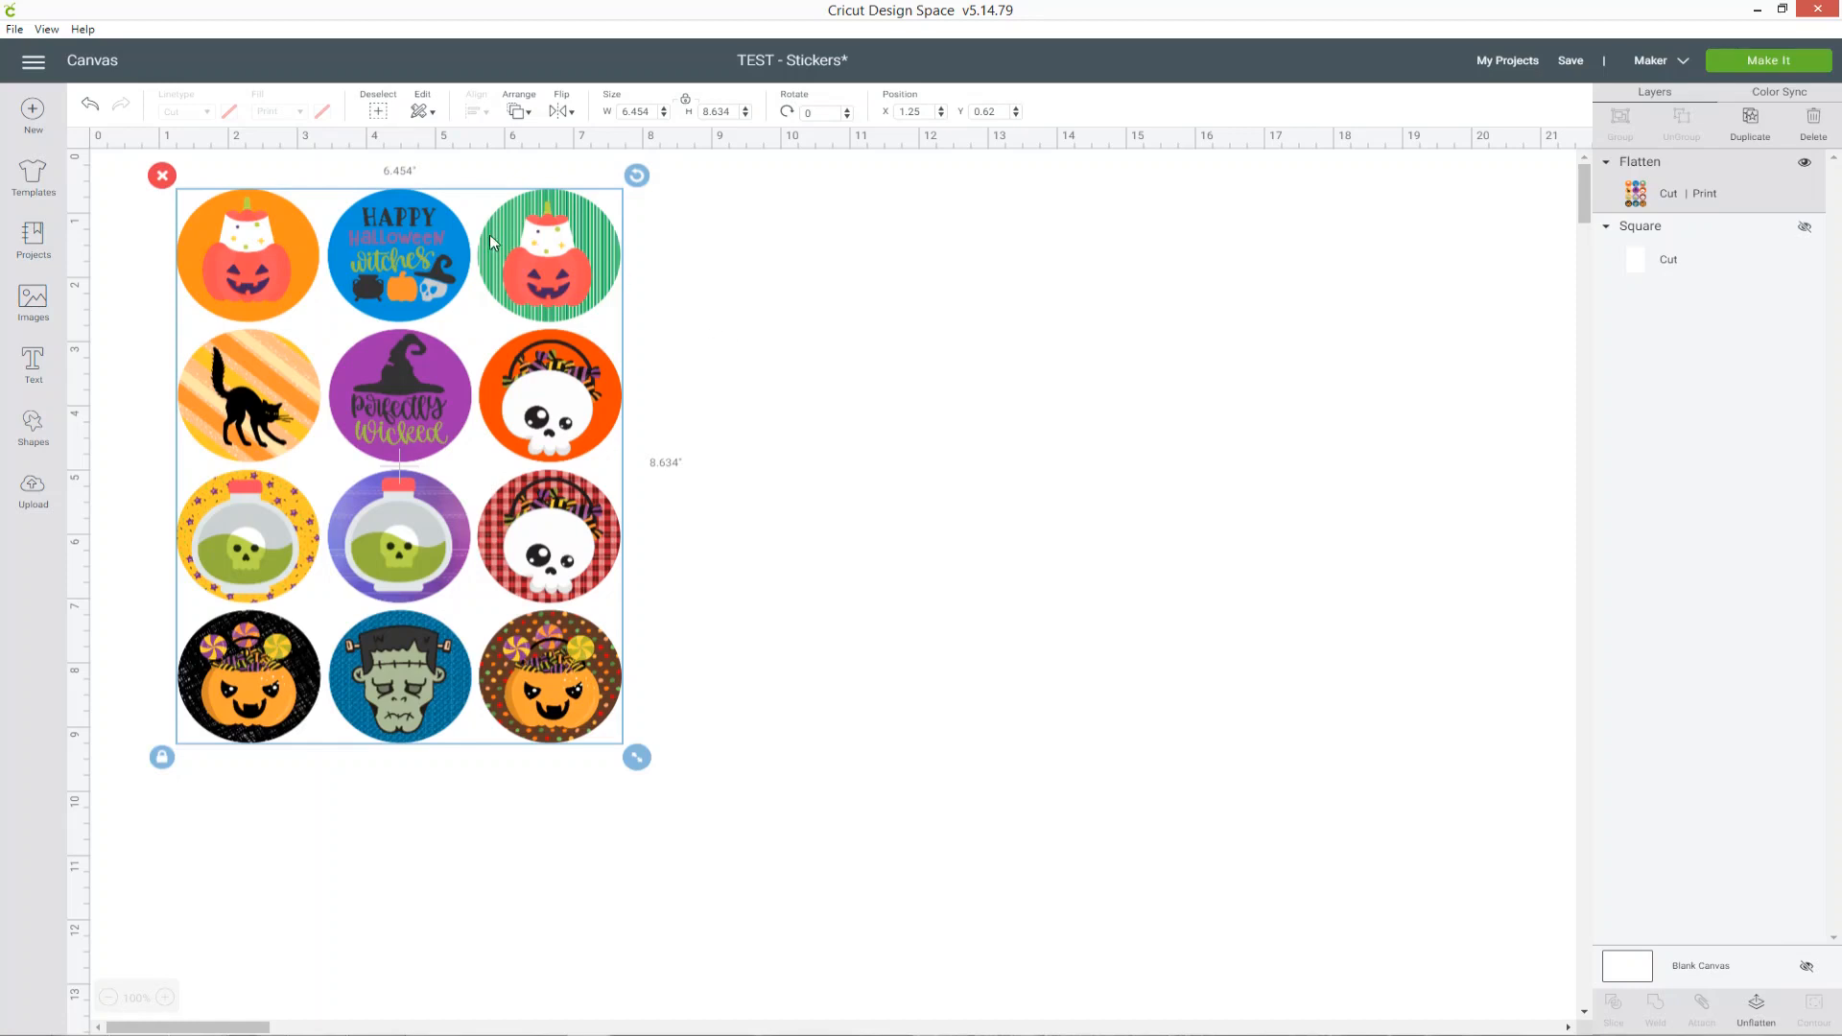
left_click(643, 461)
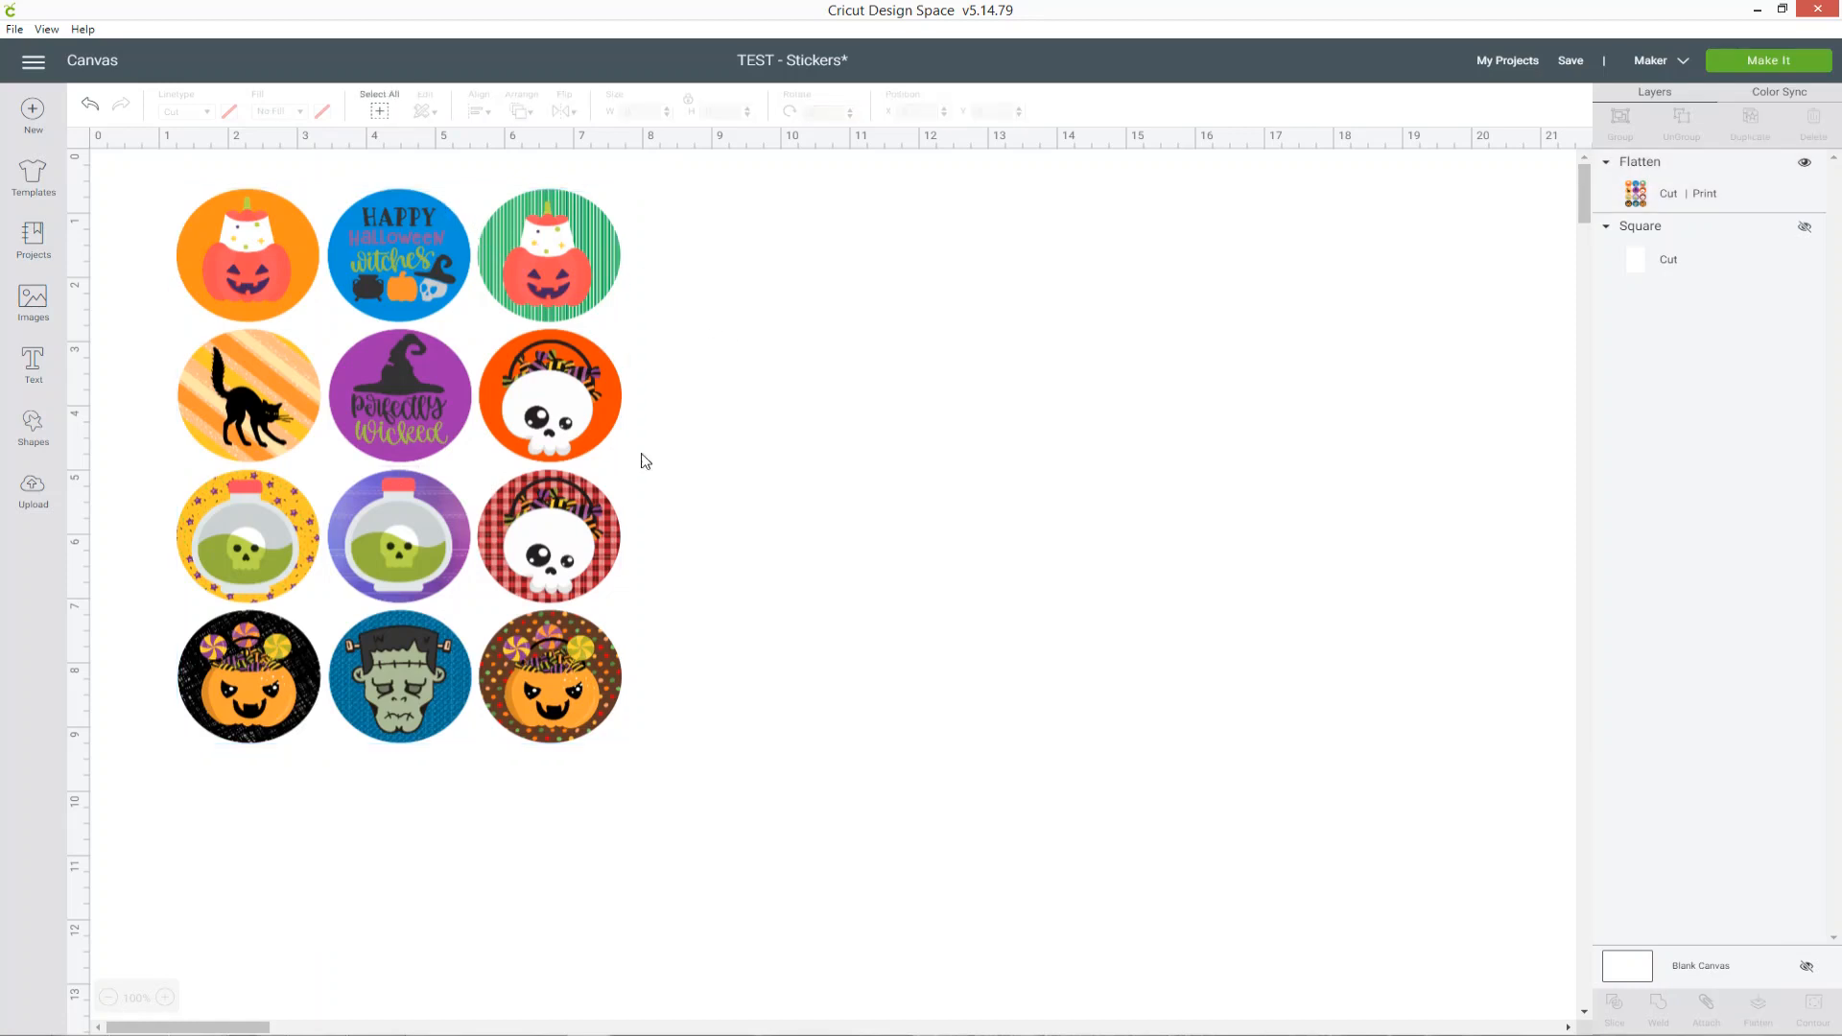
- Prepare the flattened sticker sheet on the mat and continue to the printing stage
left_click(166, 998)
left_click(166, 998)
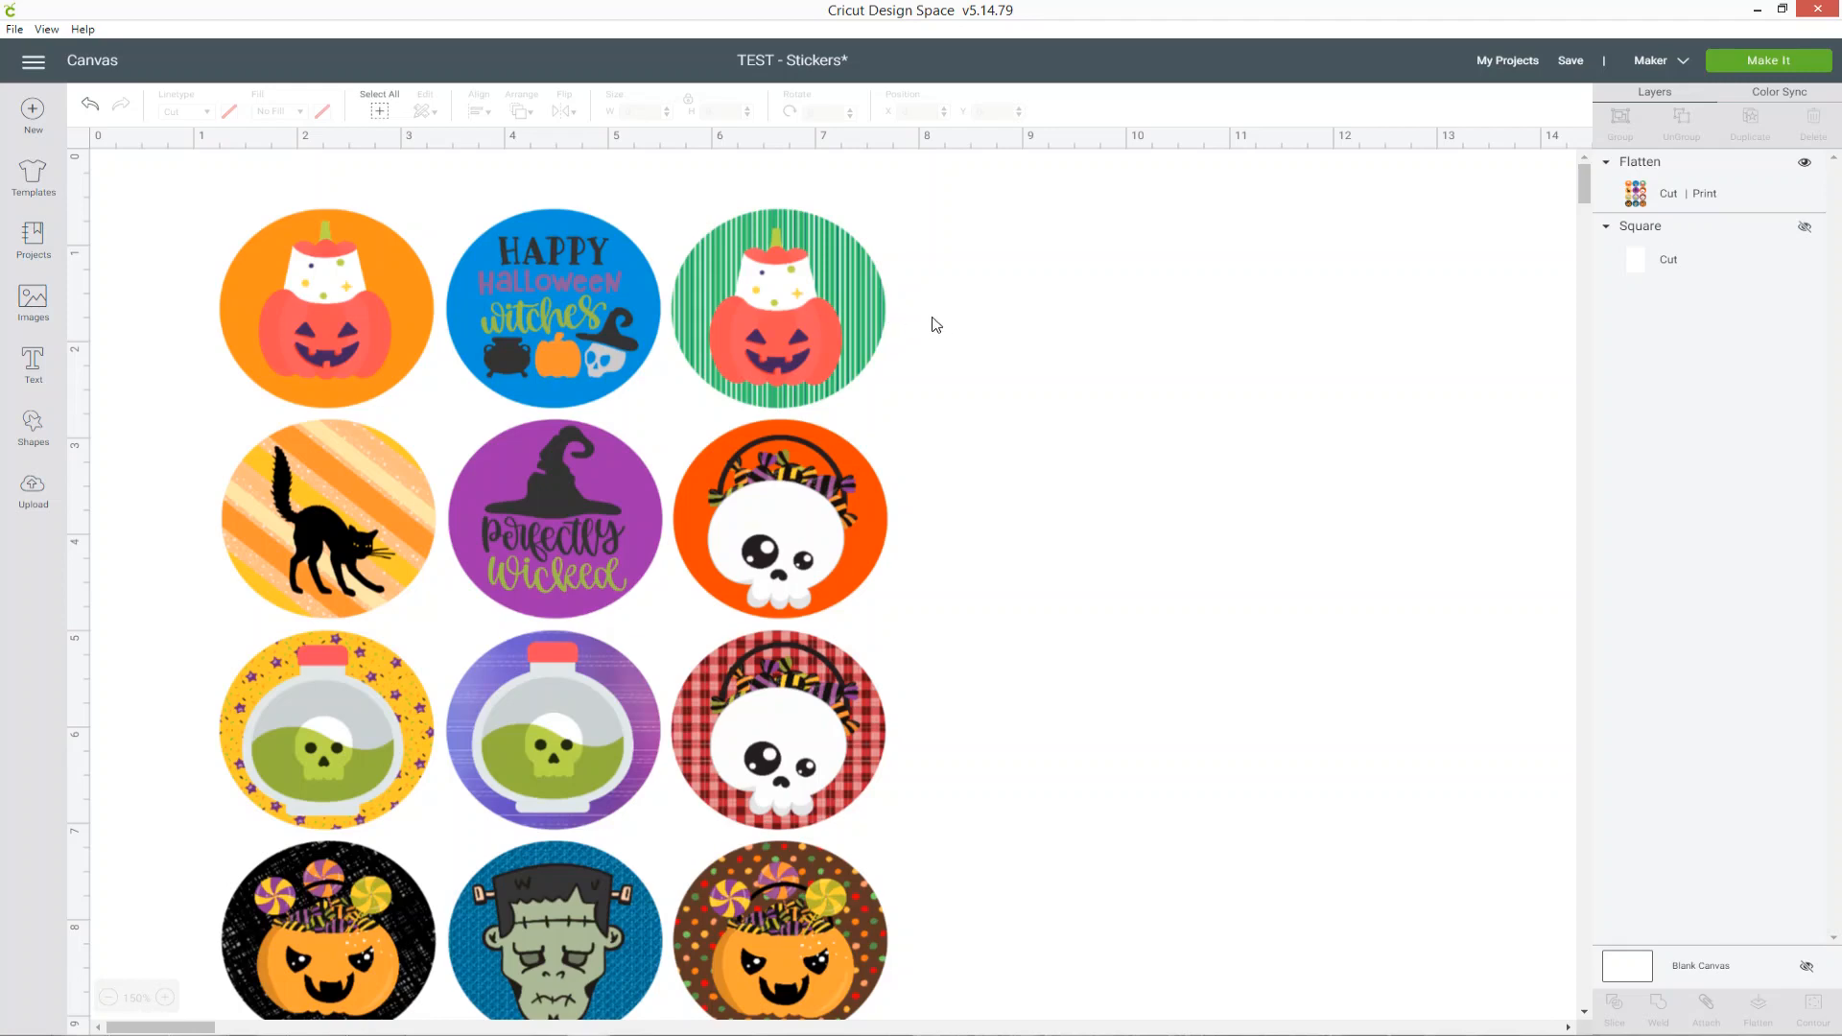
left_click(1784, 60)
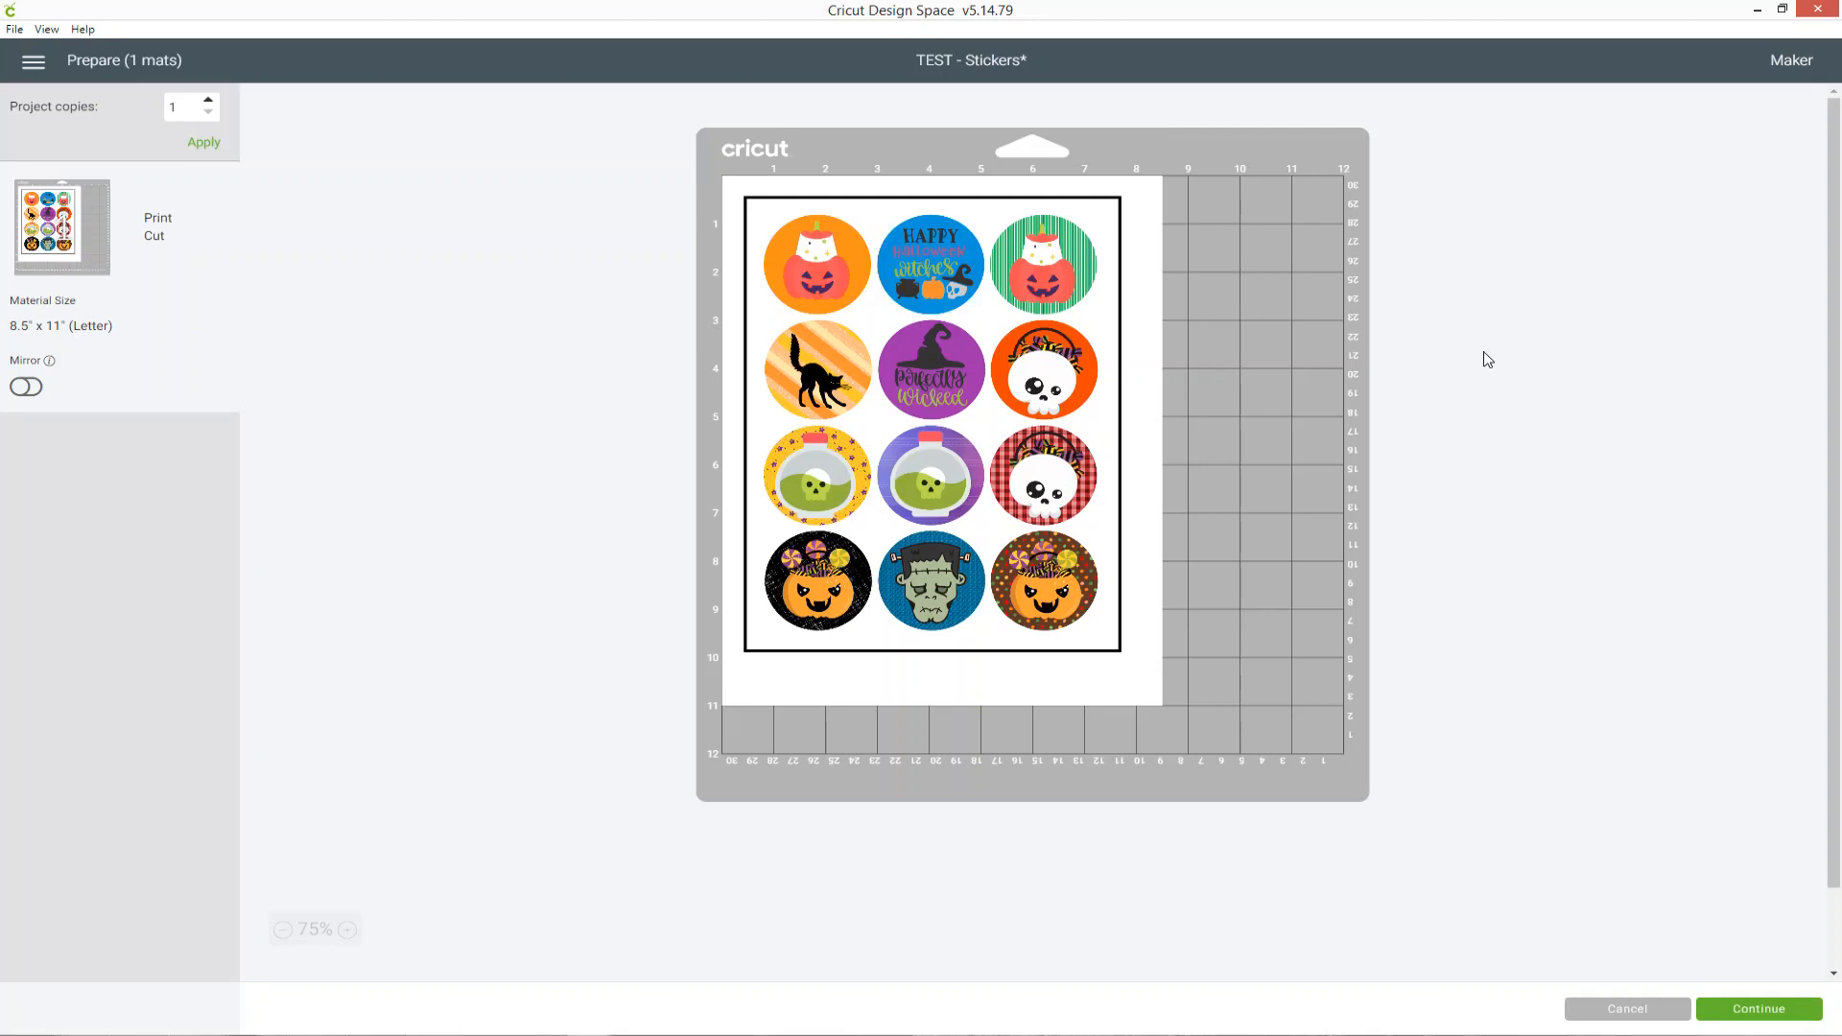
left_click(1777, 1009)
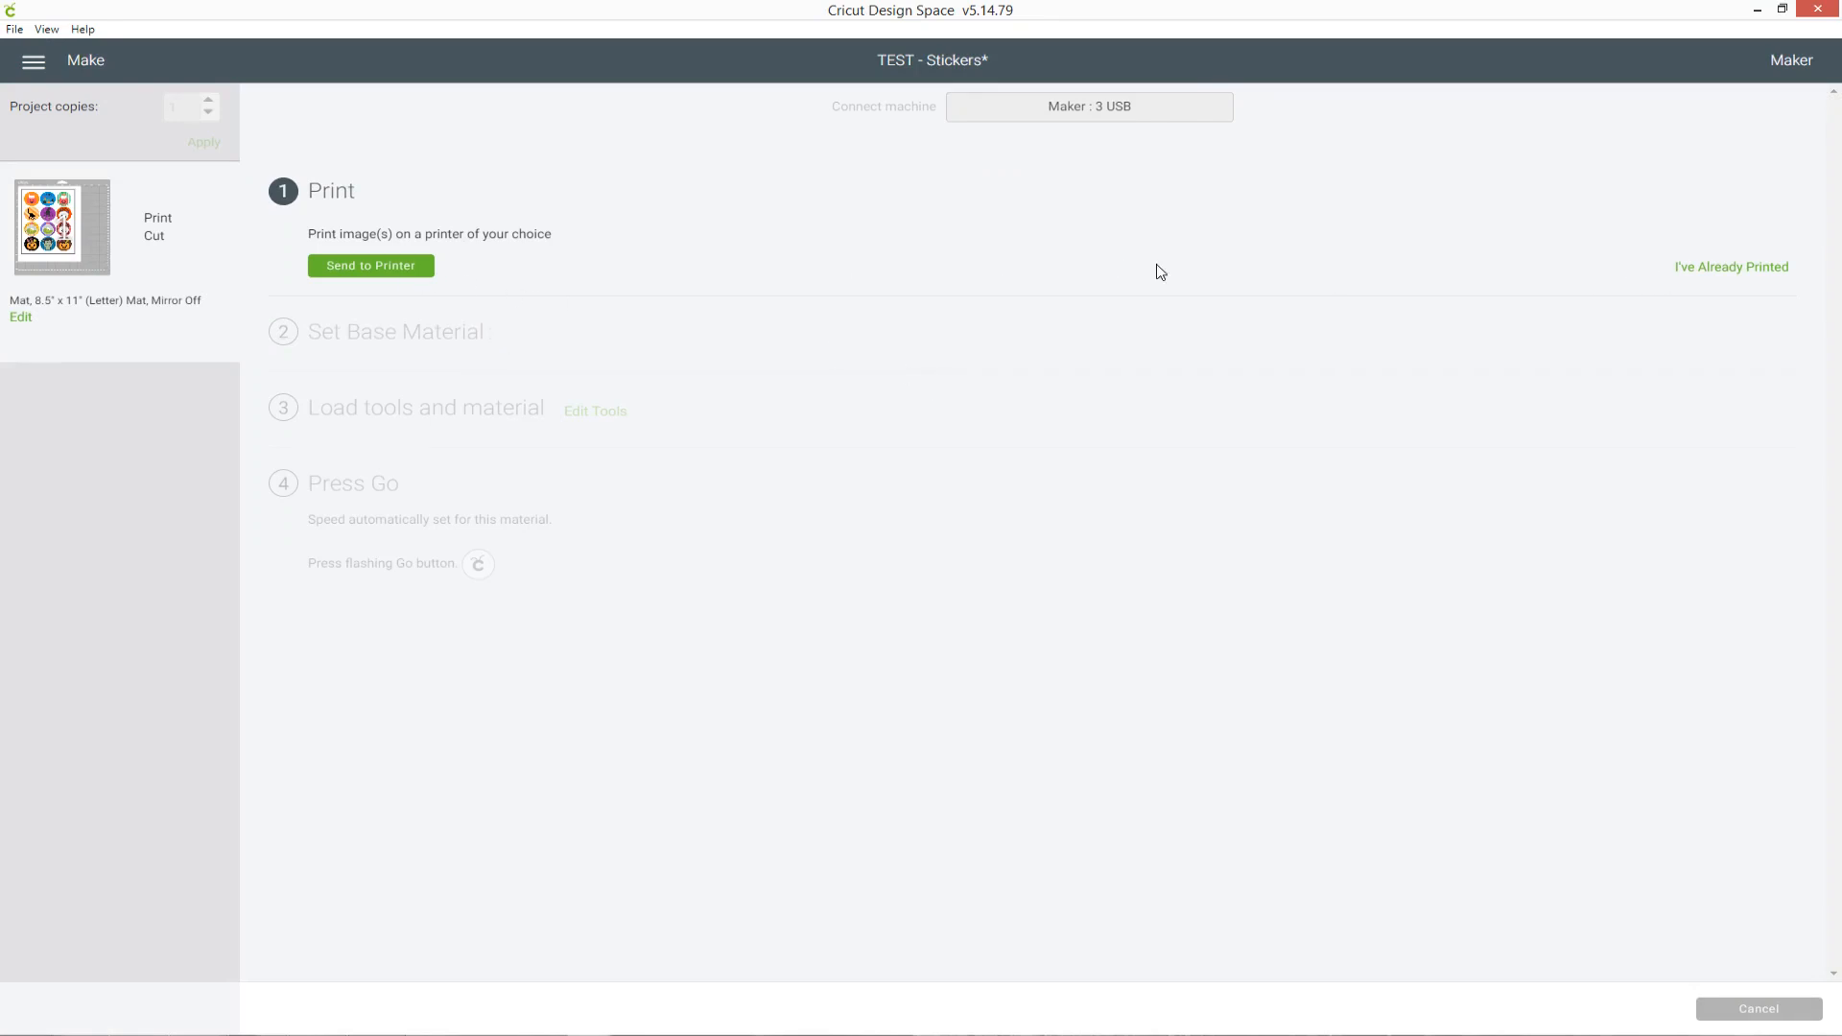
- Mark the sheet as already printed, search the materials for "sticker" and set Printable Sticker Paper (White) as the base material
left_click(1734, 268)
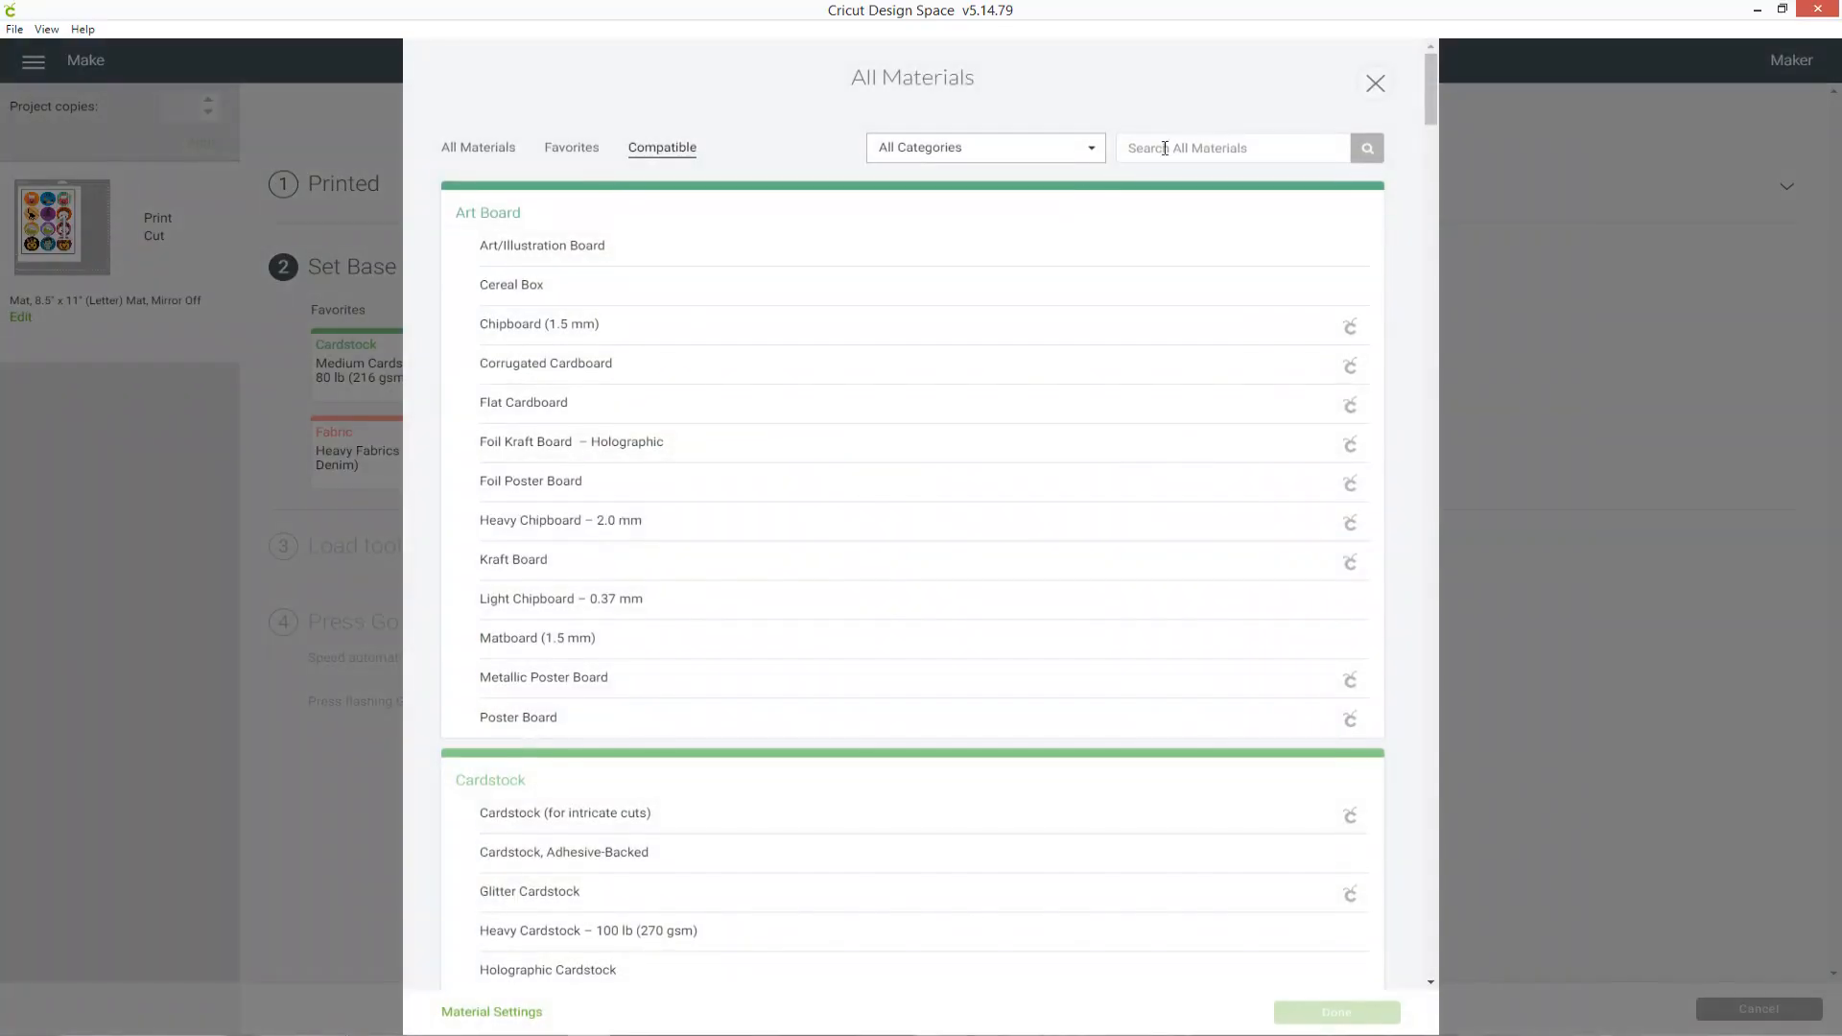
left_click(1168, 144)
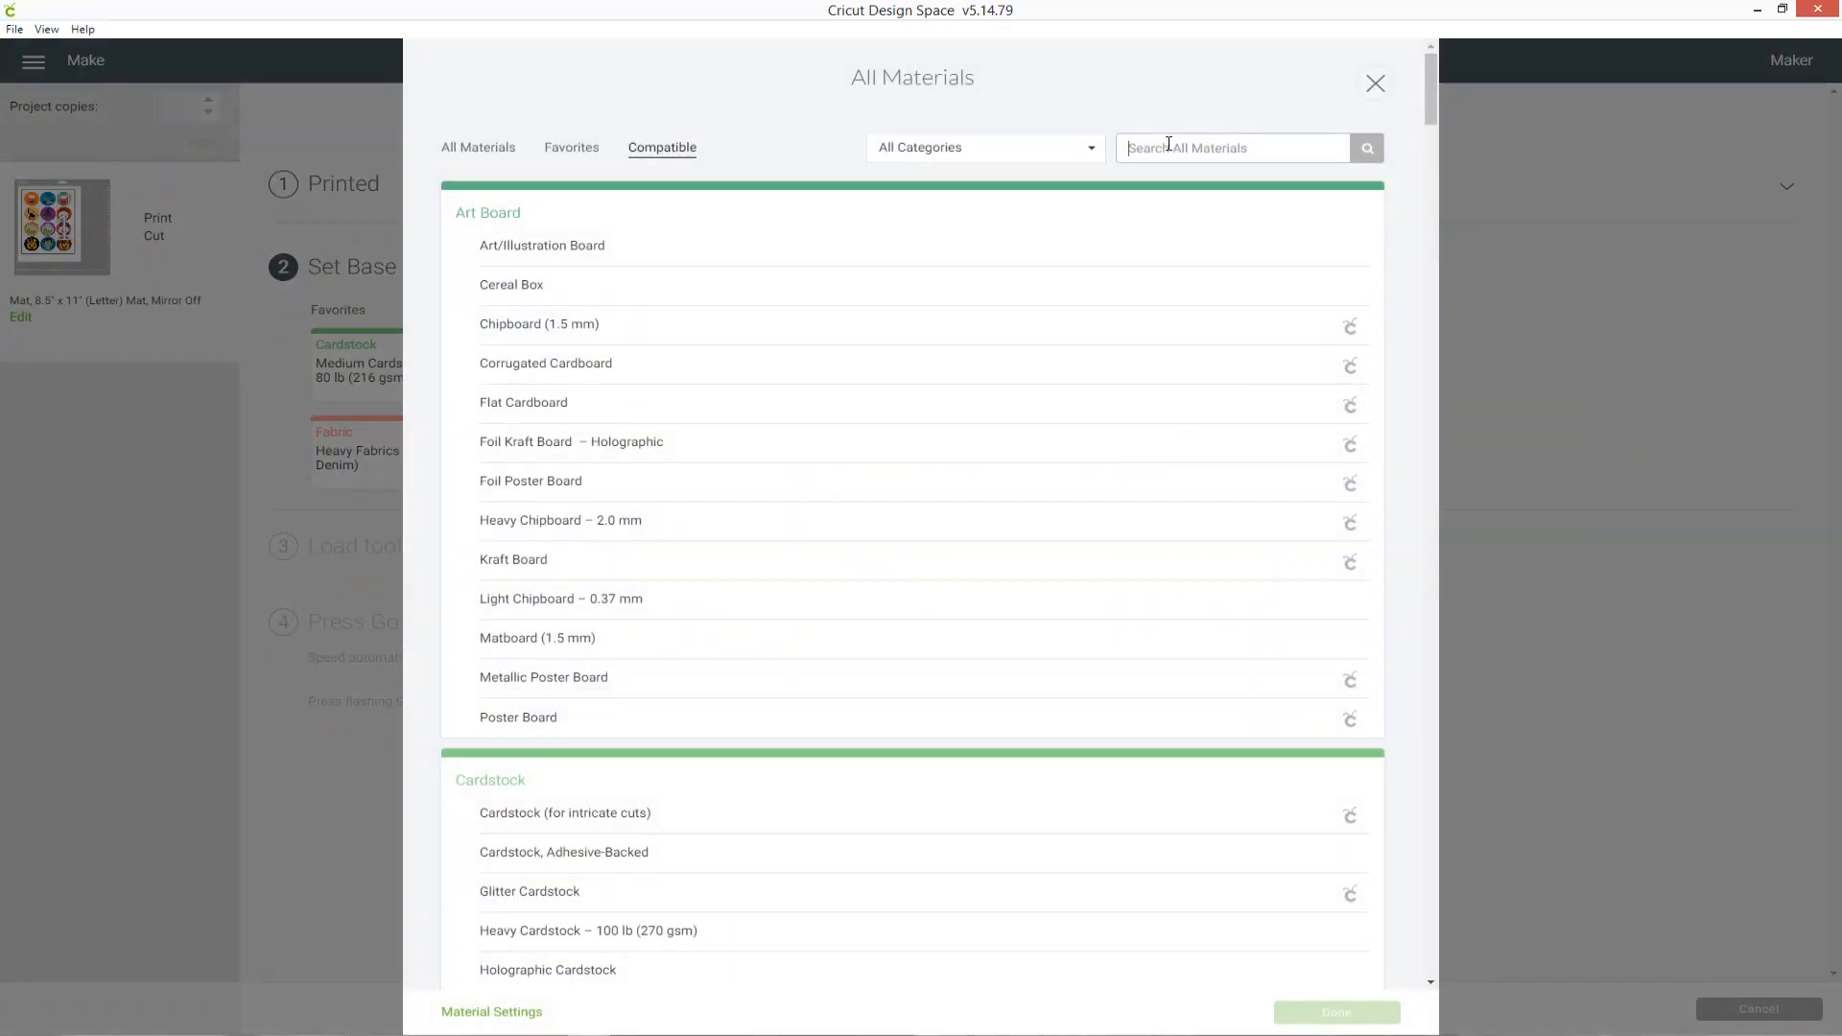
type("sticker")
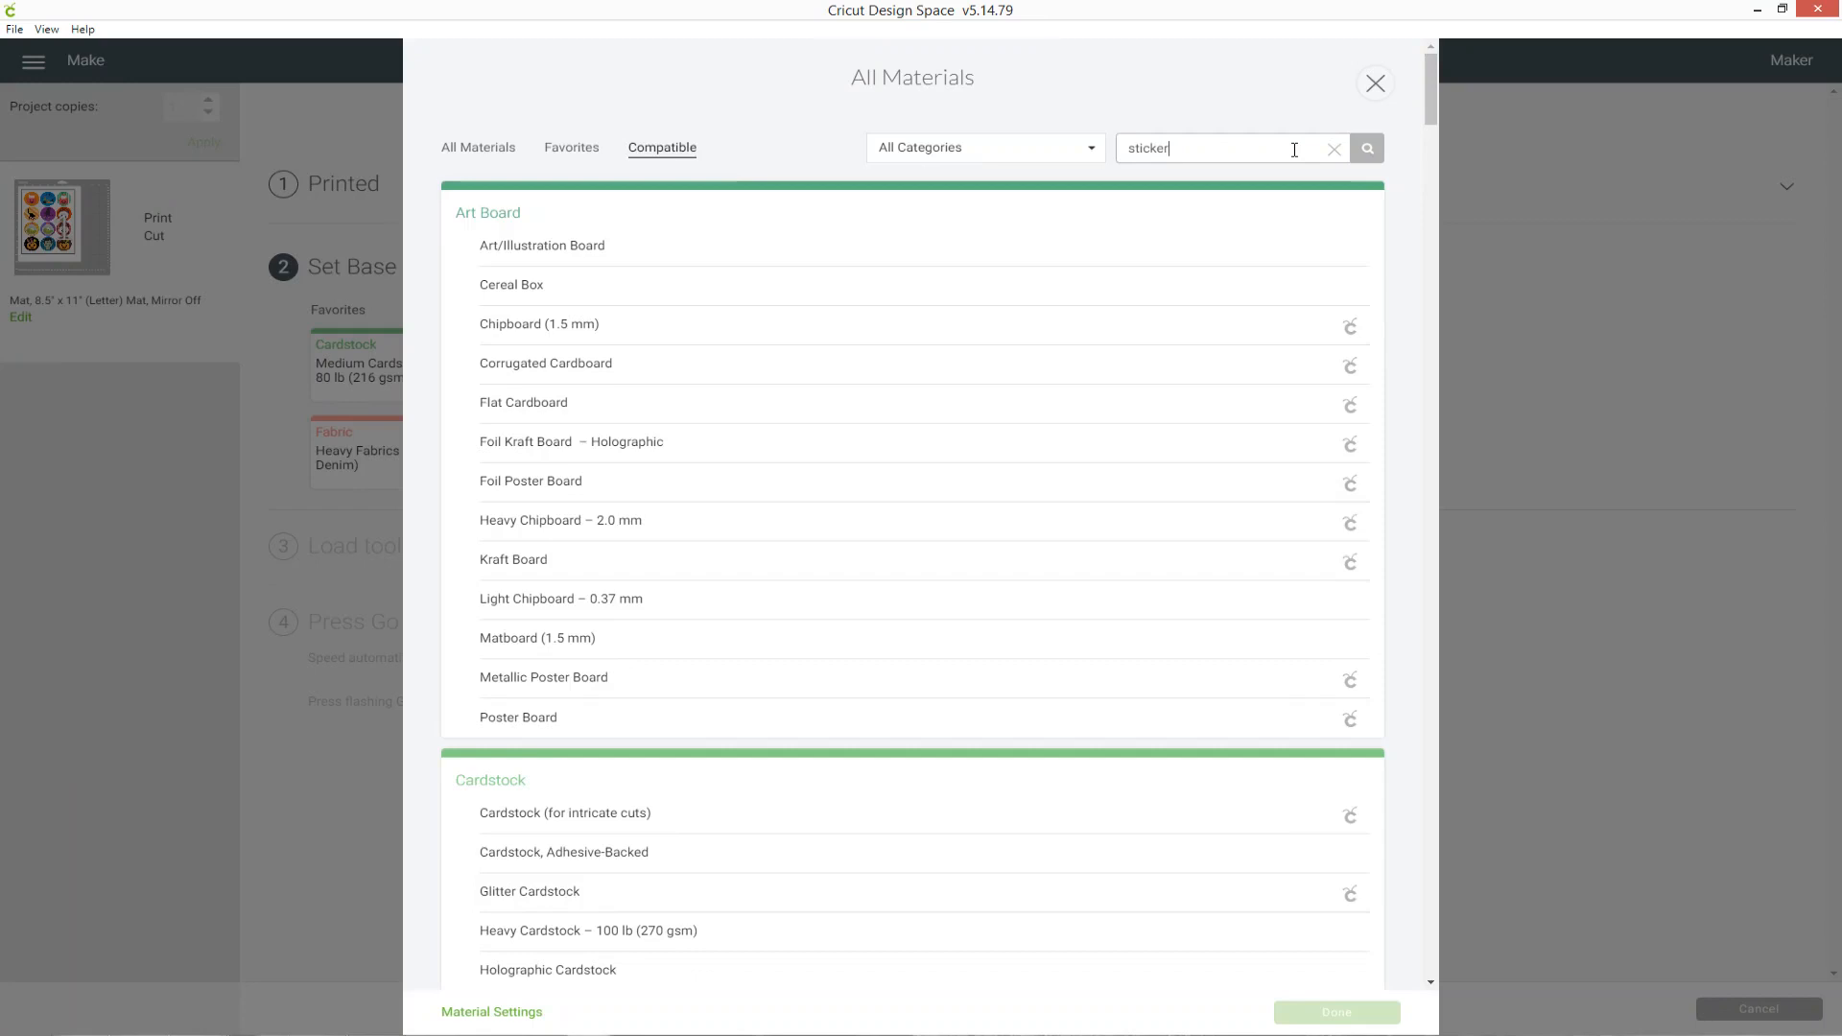
key("Return")
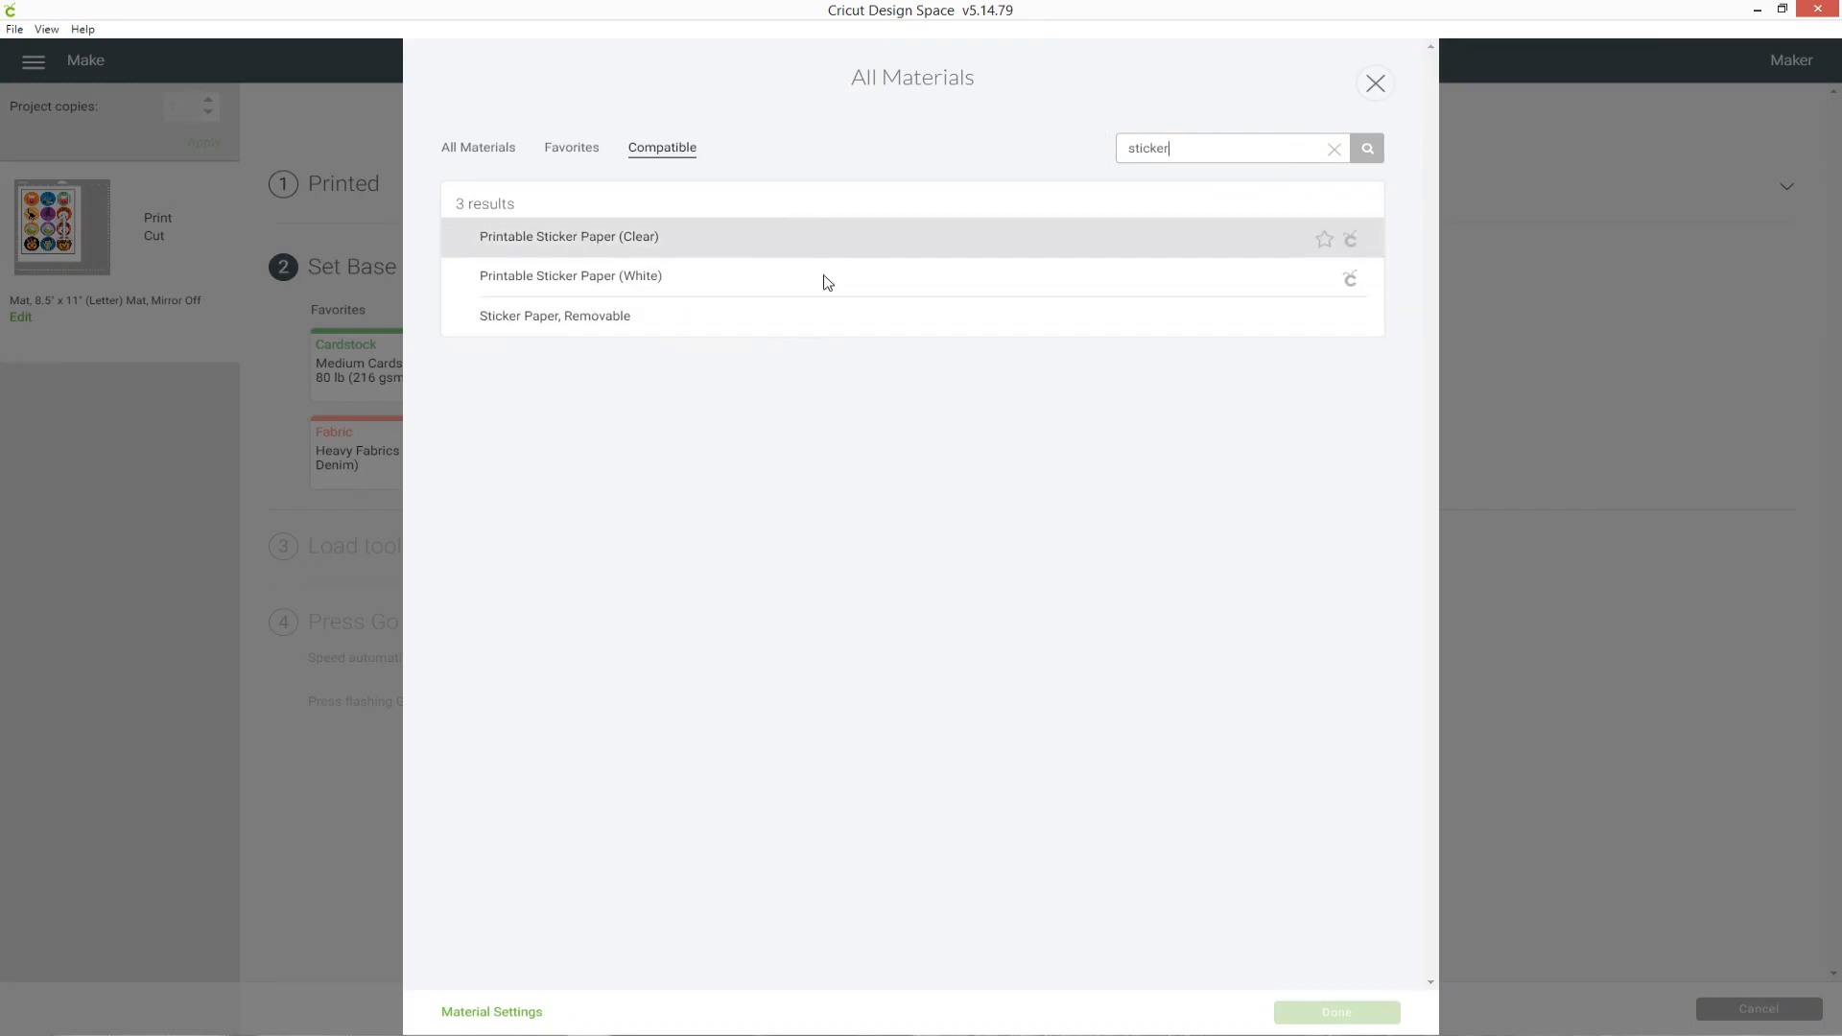
left_click(686, 295)
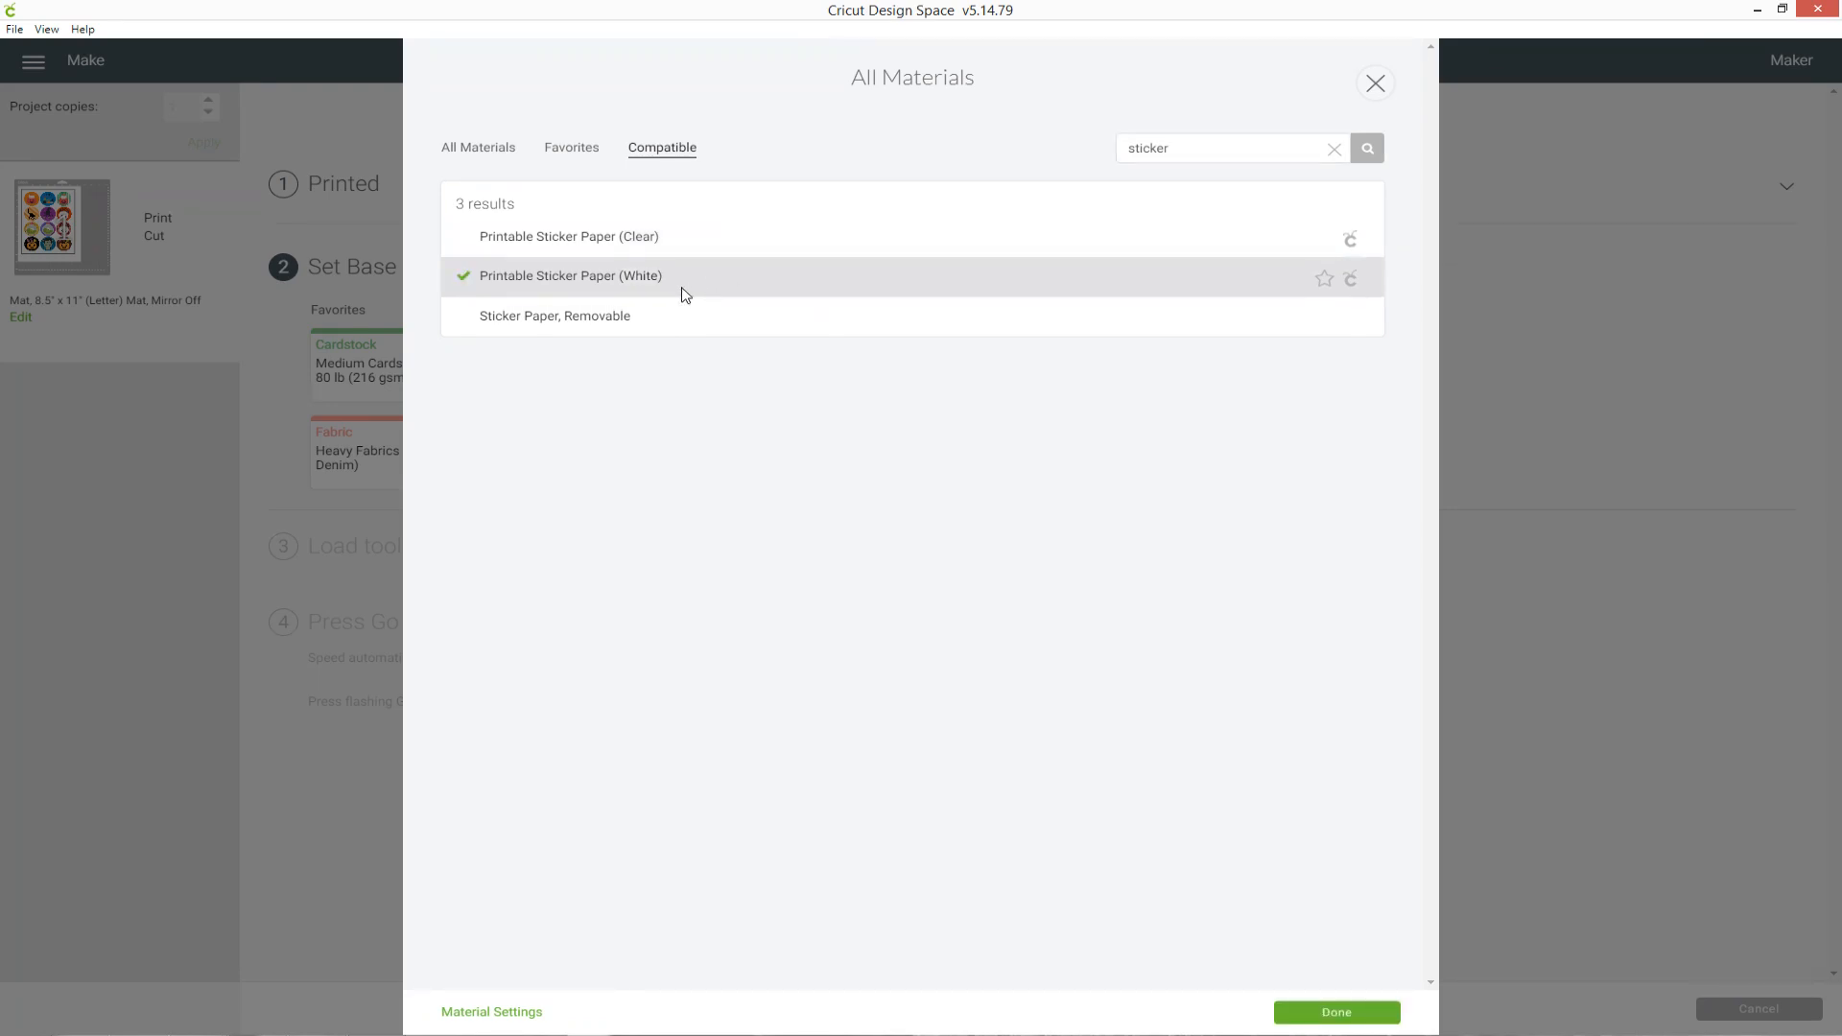
left_click(1348, 1017)
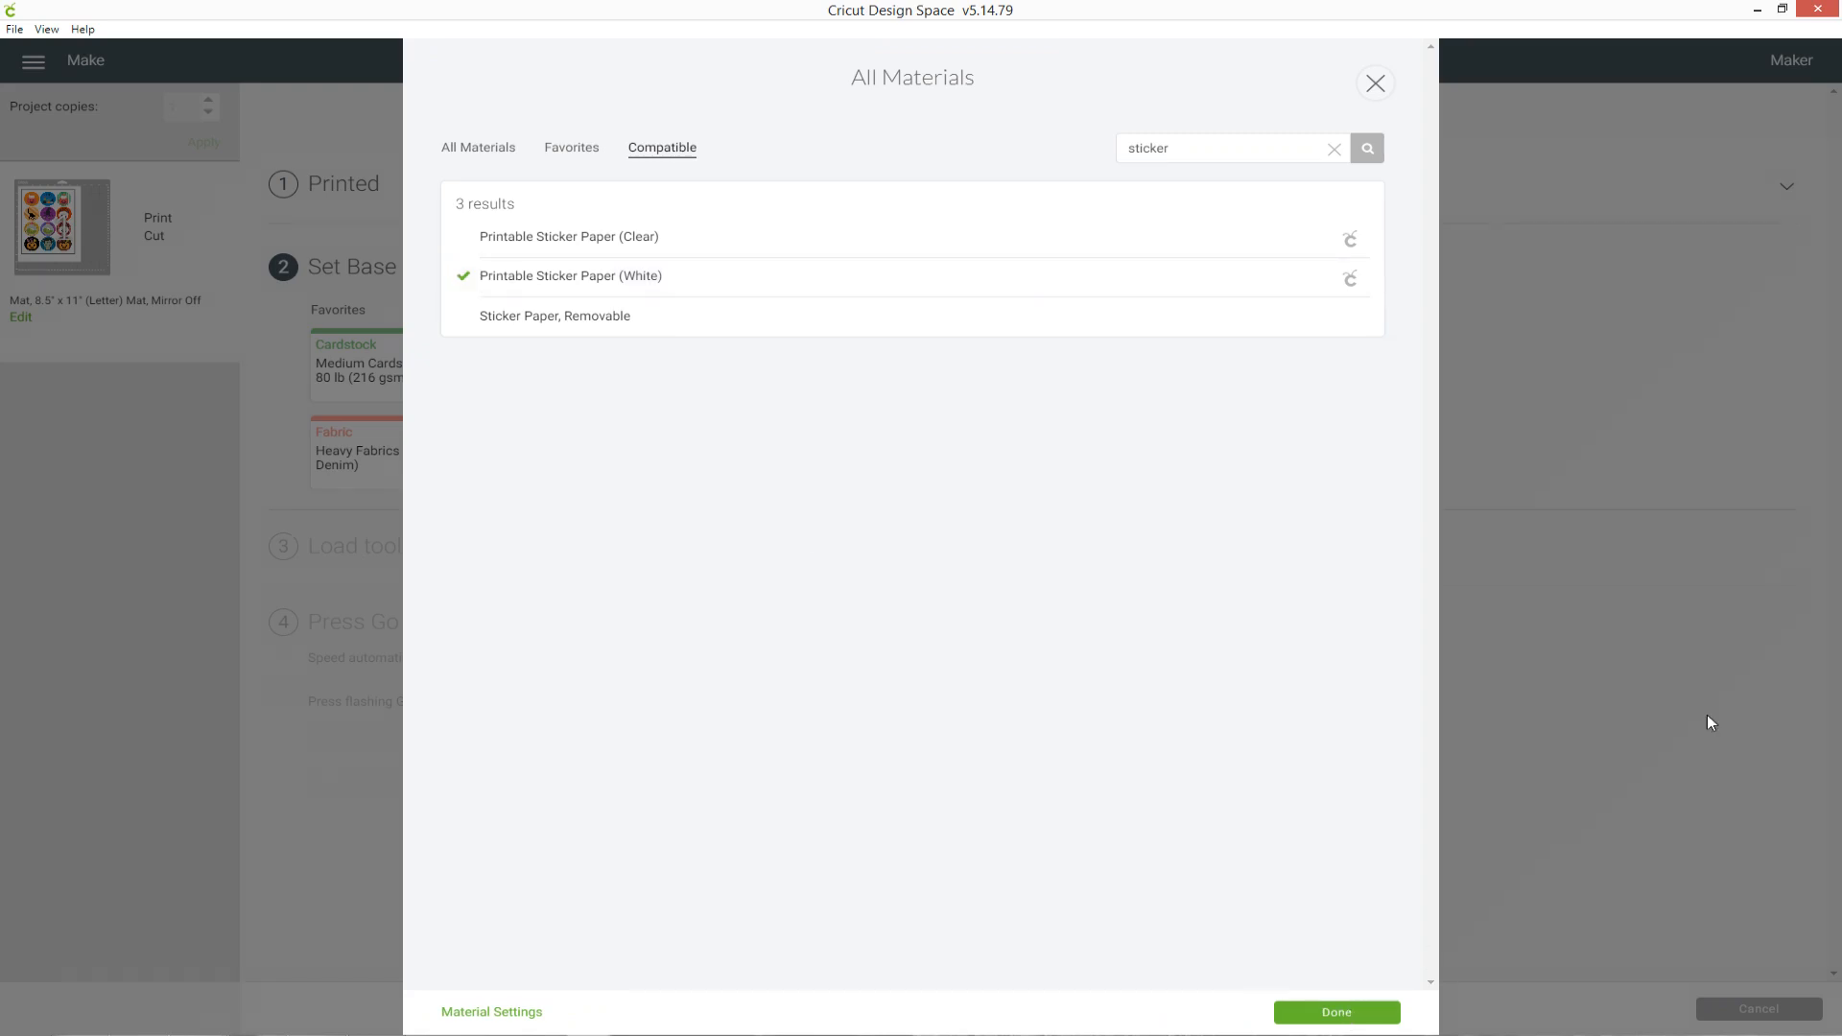